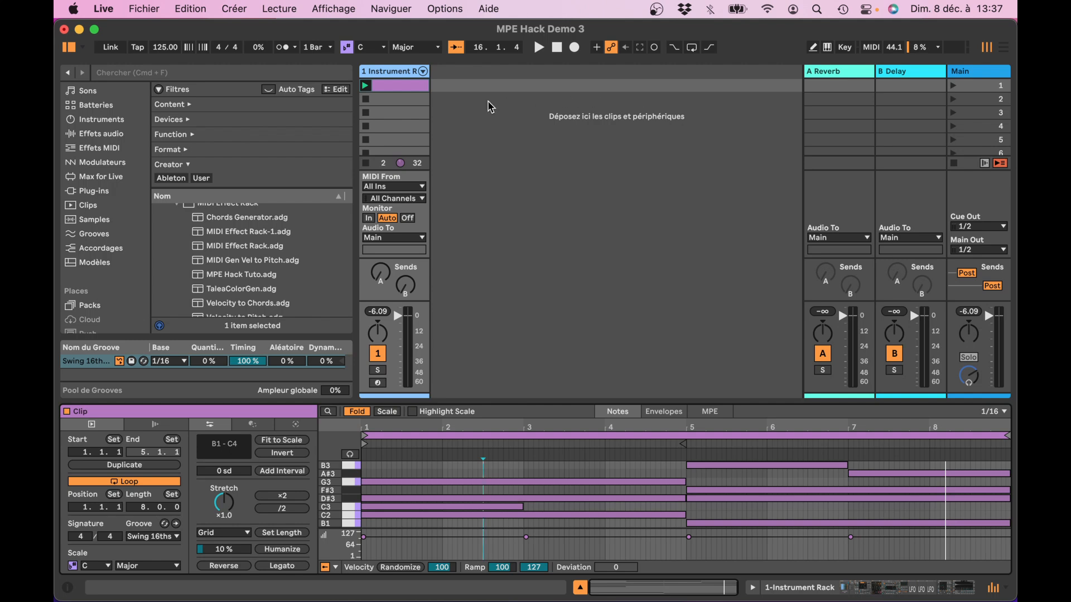
Play the purple clip on the first track to hear it, and stop playback
{"action": "left_click", "coordinate": [365, 85]}
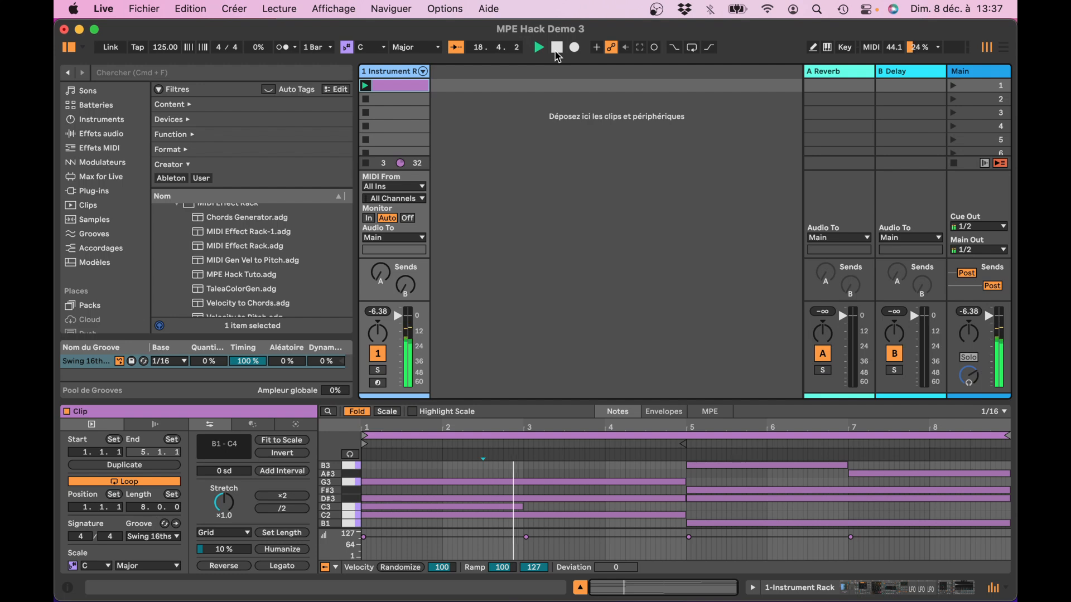
{"action": "left_click", "coordinate": [556, 48]}
Add a new MIDI track and copy the first track's purple clip into its first slot
{"action": "key", "text": "super+shift+t"}
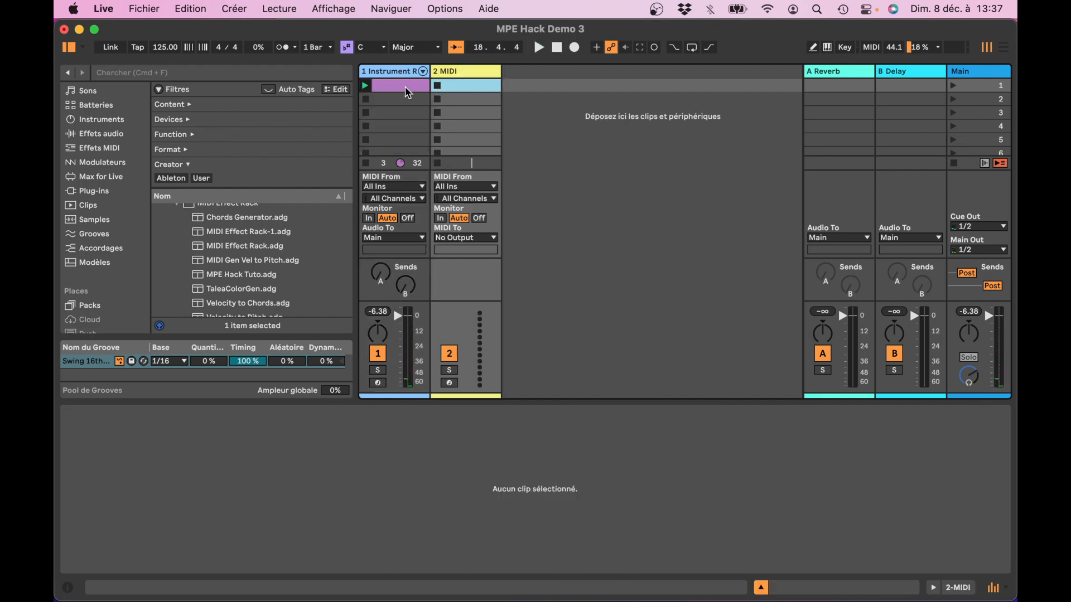
{"action": "left_click_drag", "start_coordinate": [408, 93], "coordinate": [477, 90]}
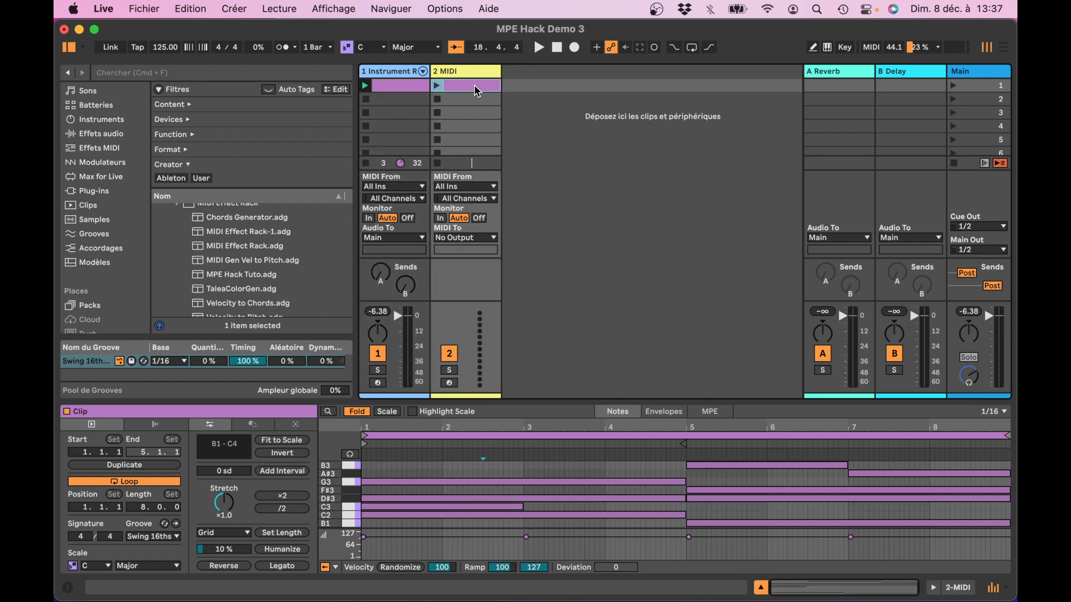
Search the whole library for "operator" and load the default Operator instrument onto the new MIDI track
{"action": "left_click", "coordinate": [462, 76]}
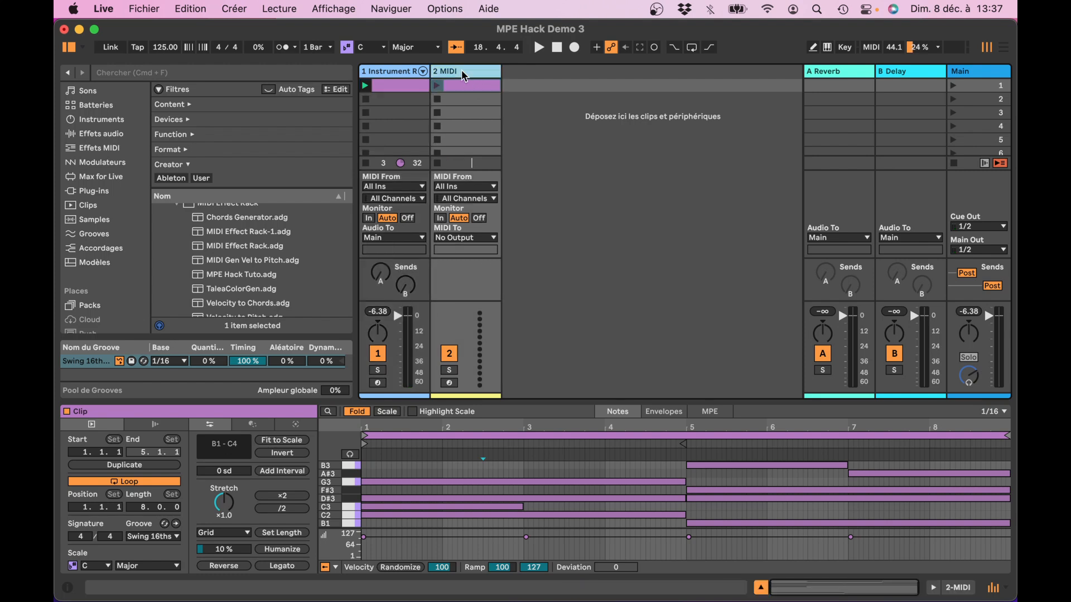
{"action": "left_click", "coordinate": [301, 74]}
{"action": "type", "text": "o"}
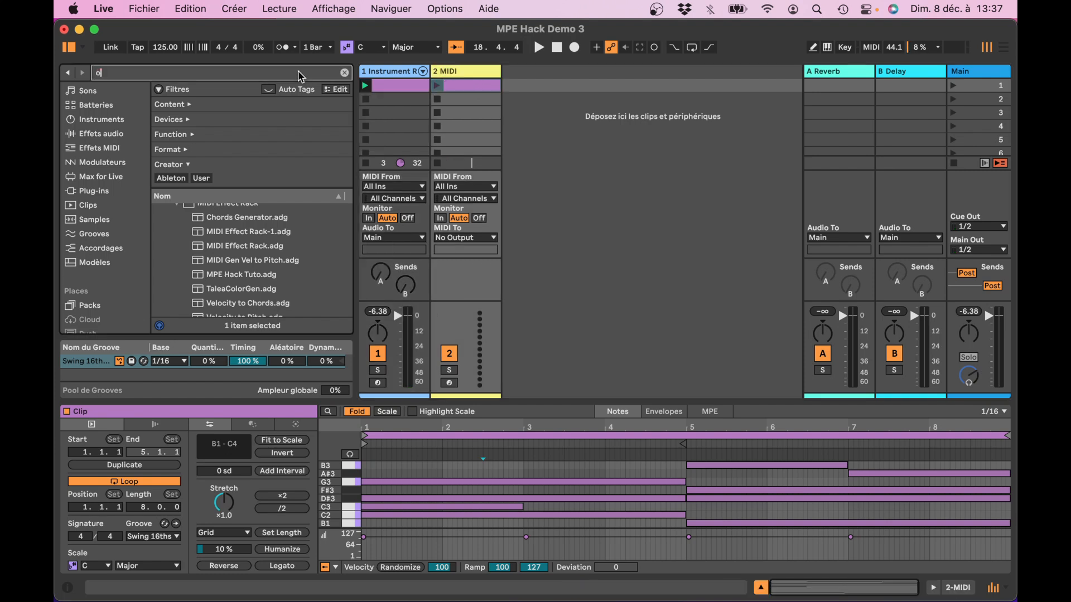
{"action": "type", "text": "perator"}
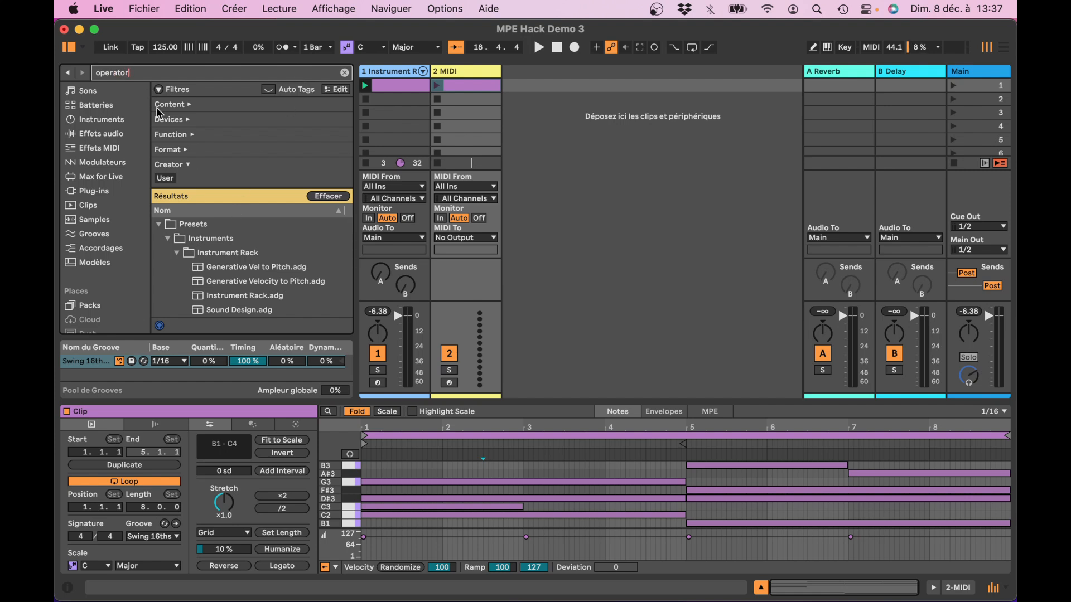
{"action": "scroll", "coordinate": [100, 120], "scroll_direction": "up", "scroll_amount": 3}
{"action": "scroll", "coordinate": [101, 120], "scroll_direction": "up", "scroll_amount": 2}
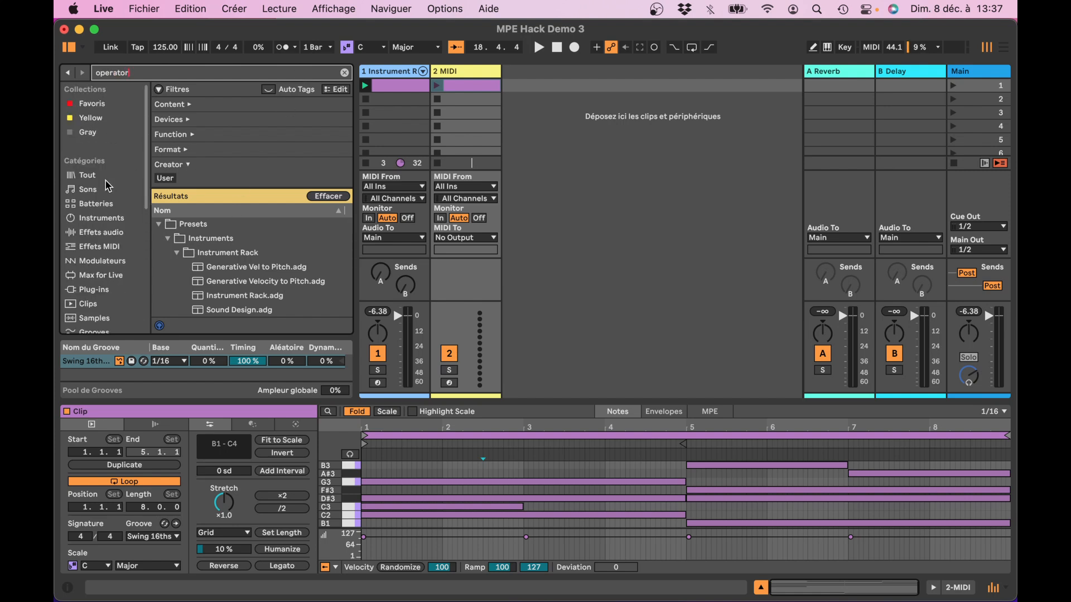
{"action": "left_click", "coordinate": [107, 178]}
{"action": "left_click", "coordinate": [188, 134]}
{"action": "double_click", "coordinate": [186, 134]}
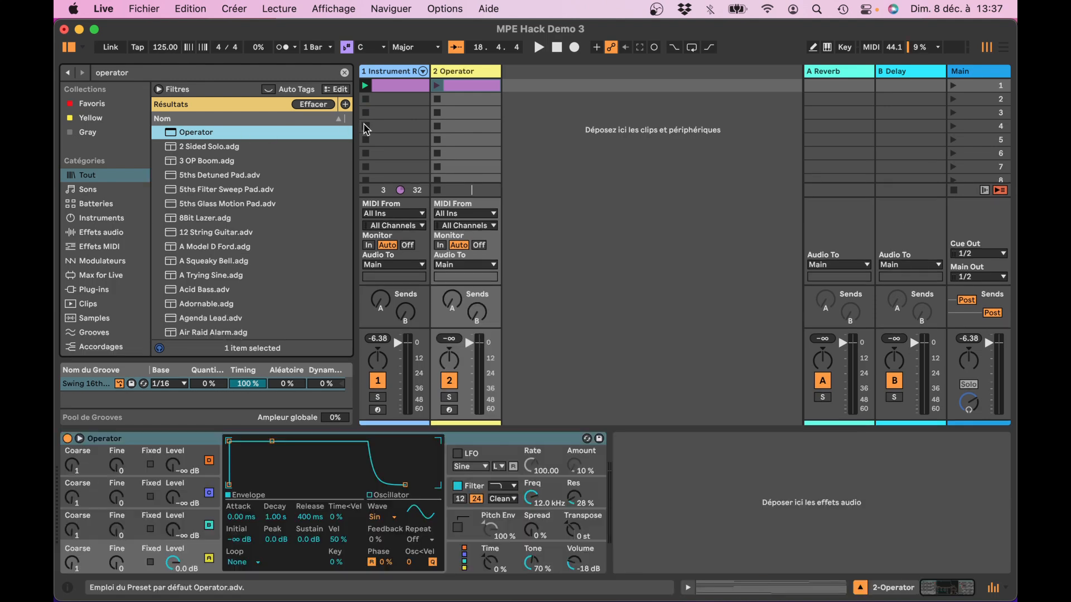
Stop the clip on the first track and launch the copied clip on the Operator track to hear it
{"action": "left_click", "coordinate": [365, 104]}
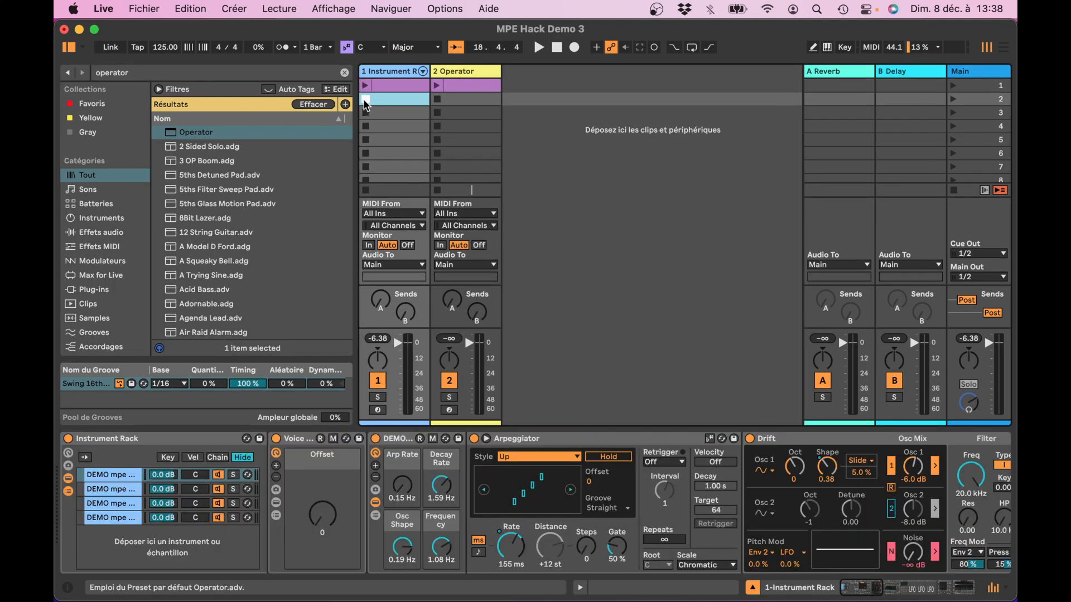
{"action": "left_click", "coordinate": [438, 86]}
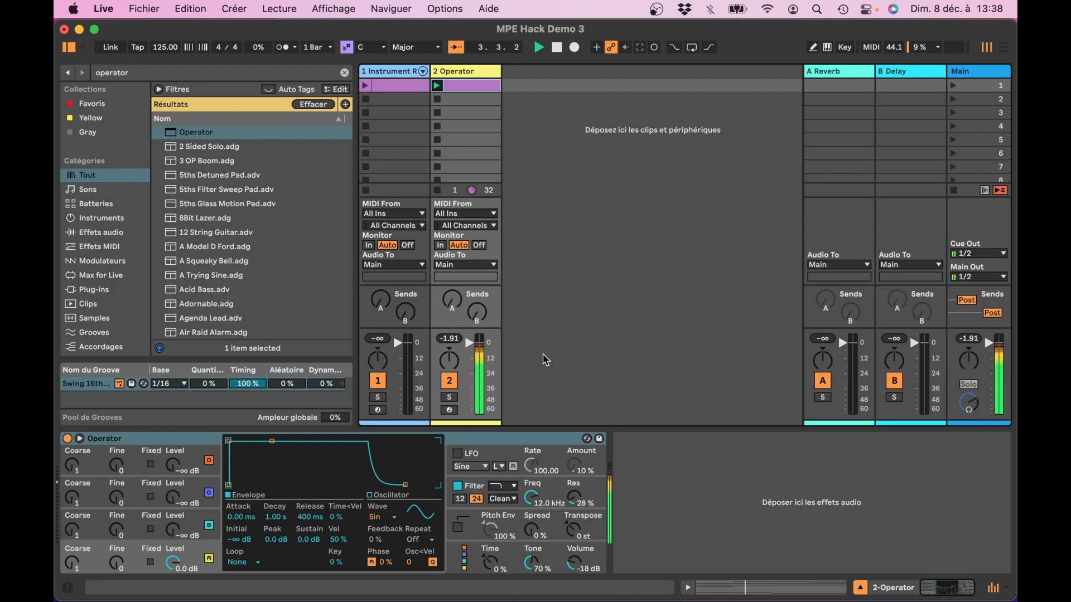
Search the library for "voice sele" and load Voice Selector.adg in front of Operator on track 2
{"action": "left_click", "coordinate": [225, 75]}
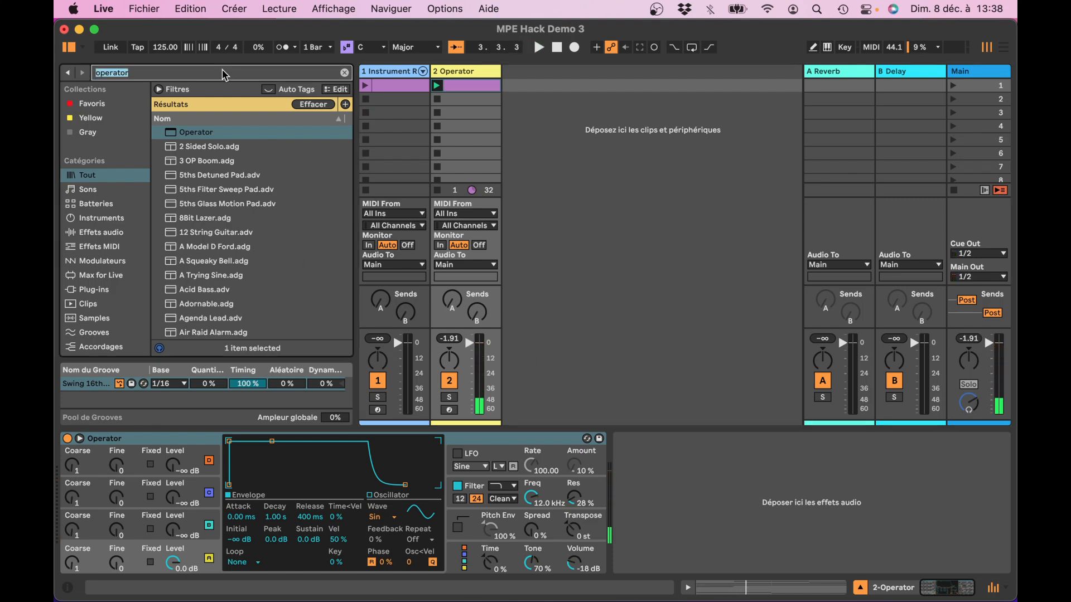
{"action": "type", "text": "voice sele"}
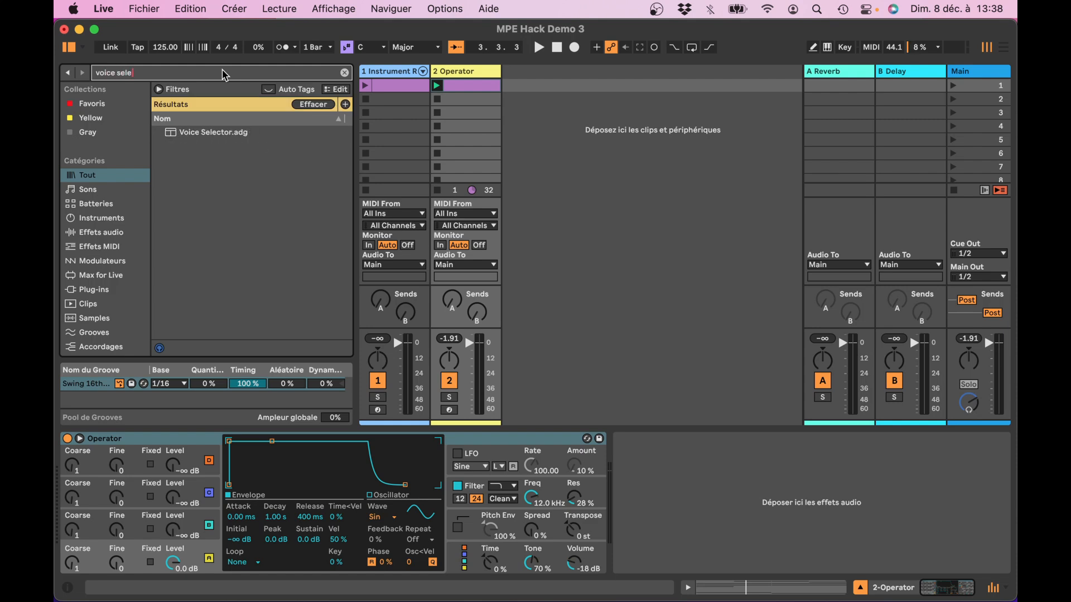
{"action": "left_click", "coordinate": [208, 132]}
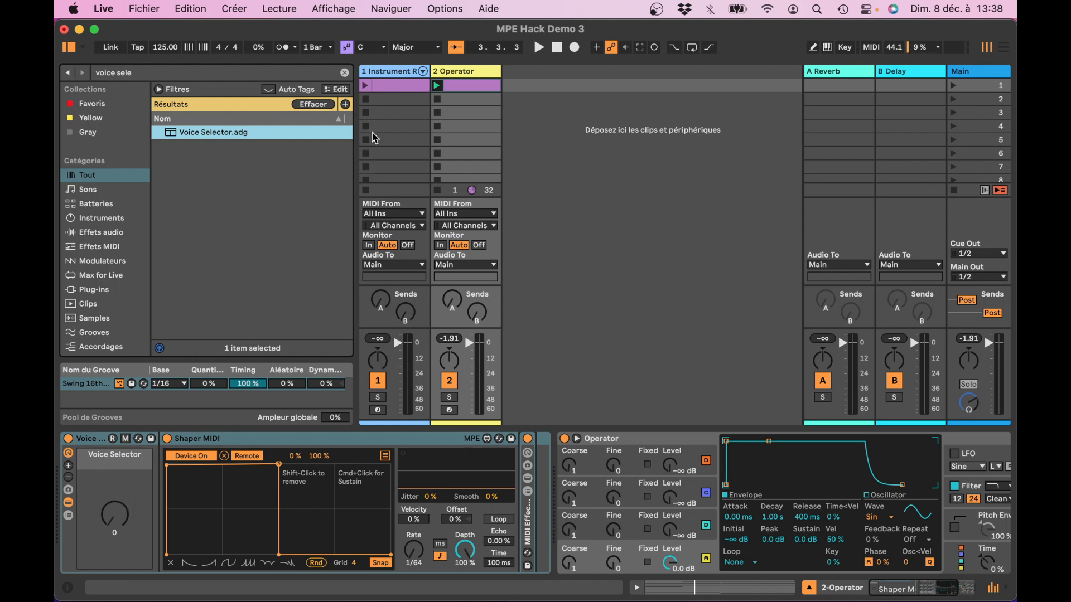
Play the copied clip with its notes shown above the devices, setting the Voice Selector macro to 1, then 2
{"action": "key", "text": "space"}
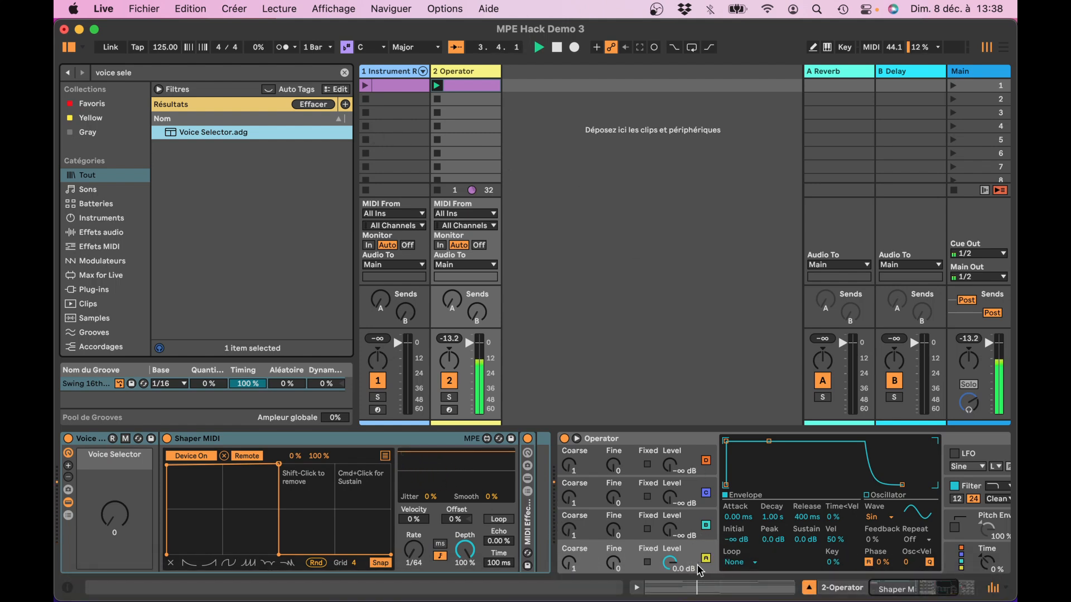
{"action": "left_click", "coordinate": [636, 587]}
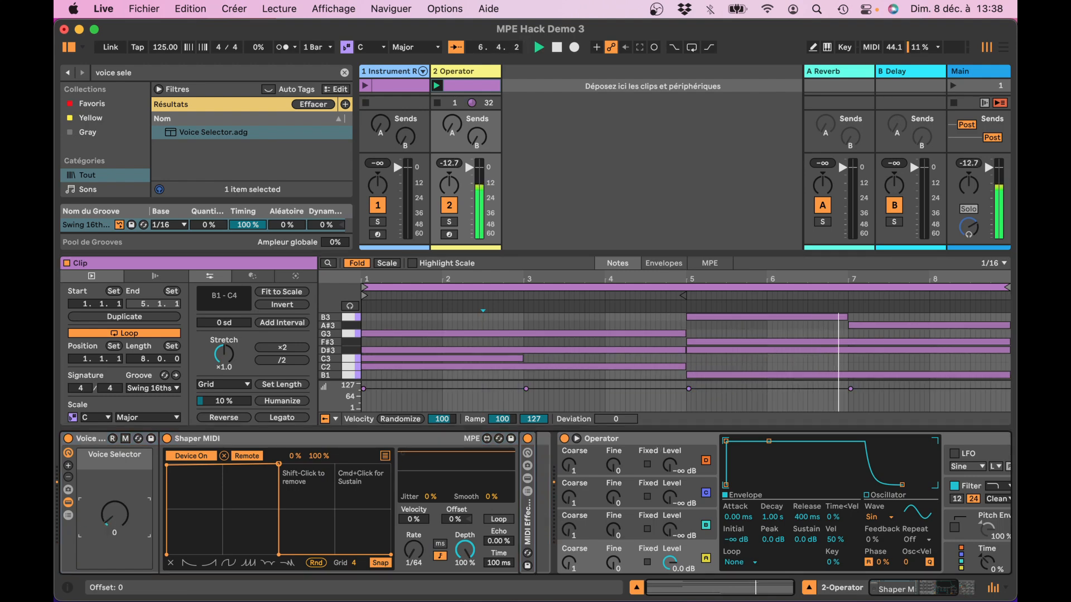
{"action": "left_click_drag", "start_coordinate": [110, 523], "coordinate": [110, 517]}
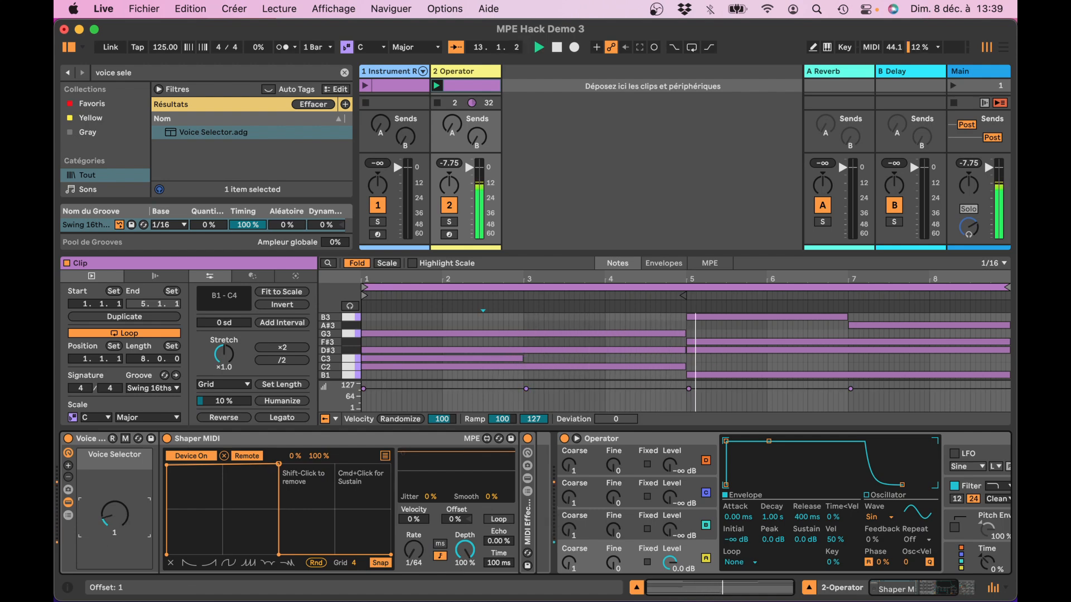
{"action": "left_click_drag", "start_coordinate": [117, 514], "coordinate": [118, 506]}
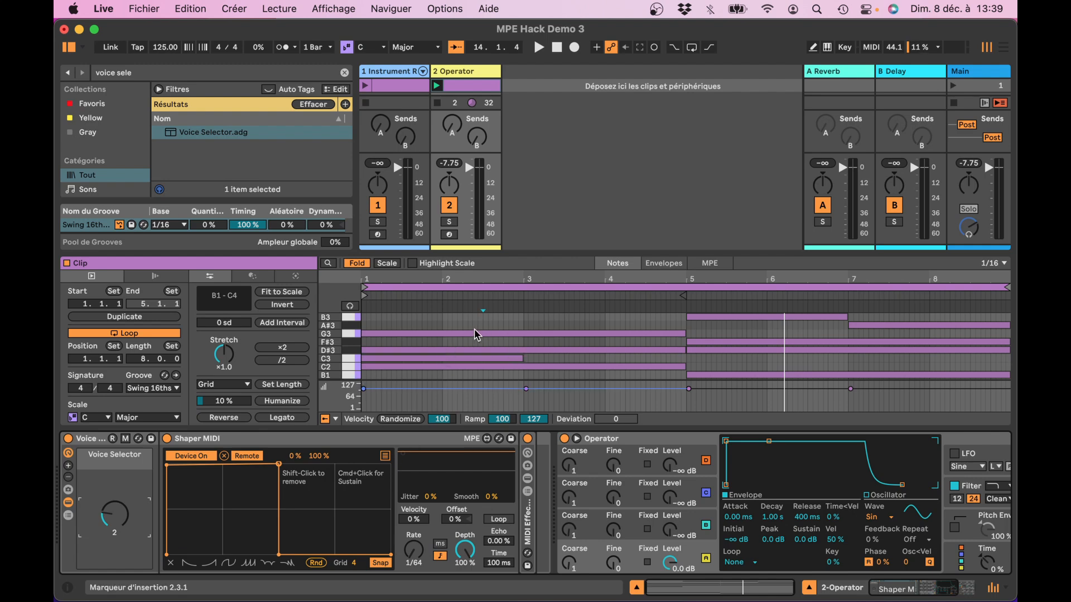
Replace Operator on track 2 with the DEMO mpe hack Instru.adg preset, found by searching for "instru demo"
{"action": "left_click", "coordinate": [656, 445]}
{"action": "key", "text": "Delete"}
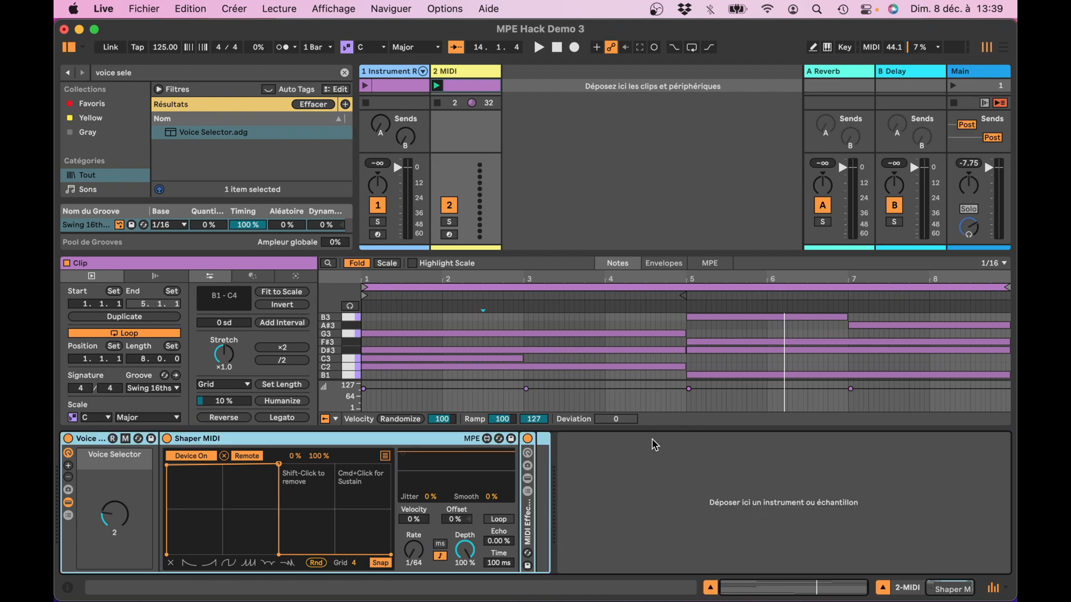
{"action": "left_click", "coordinate": [174, 73]}
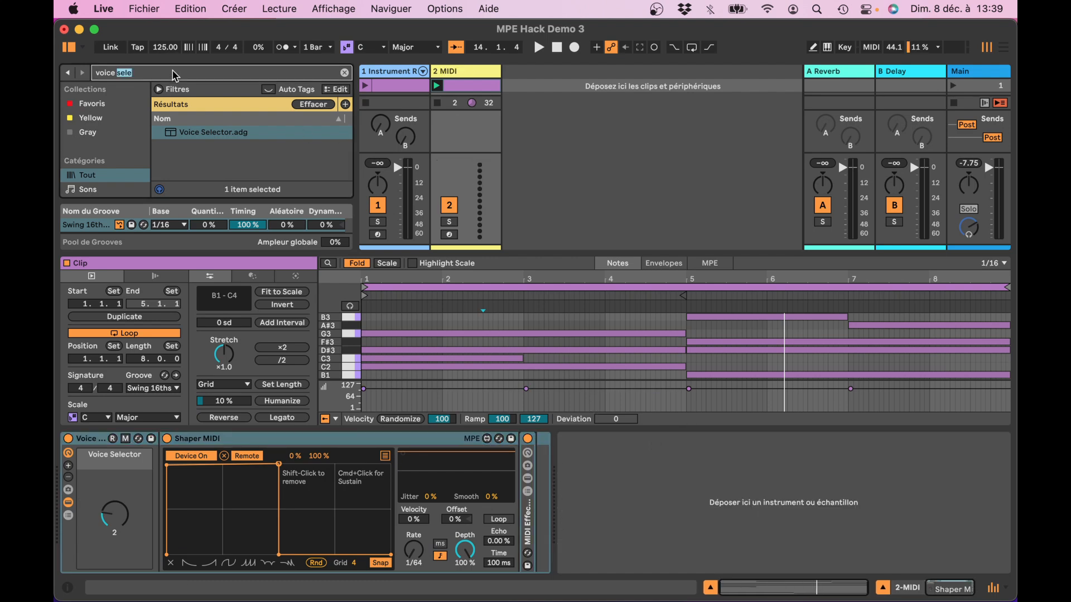
{"action": "type", "text": "instru"}
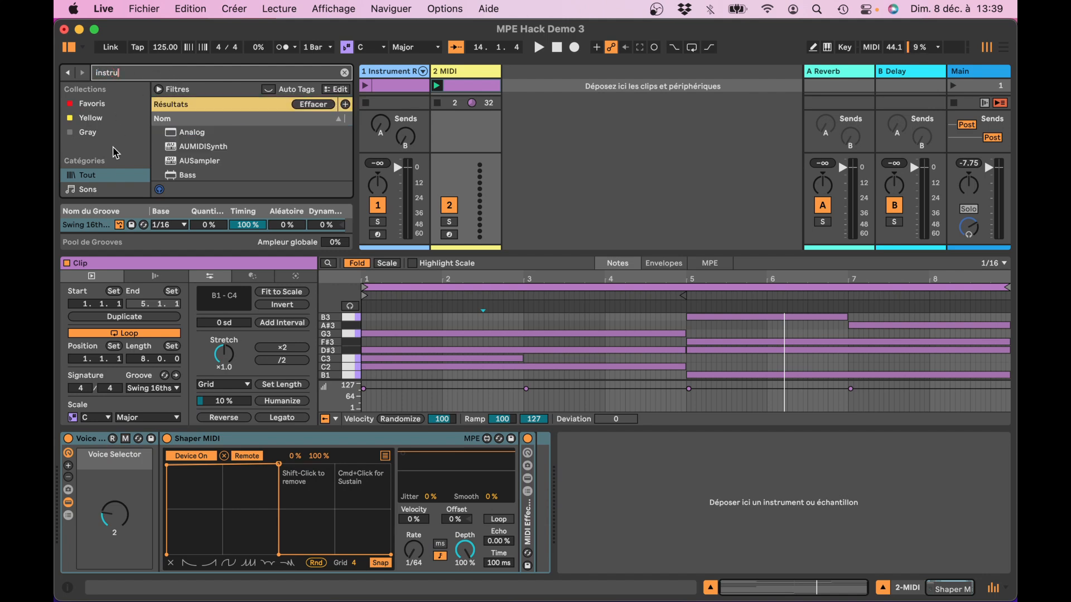
{"action": "left_click", "coordinate": [110, 177]}
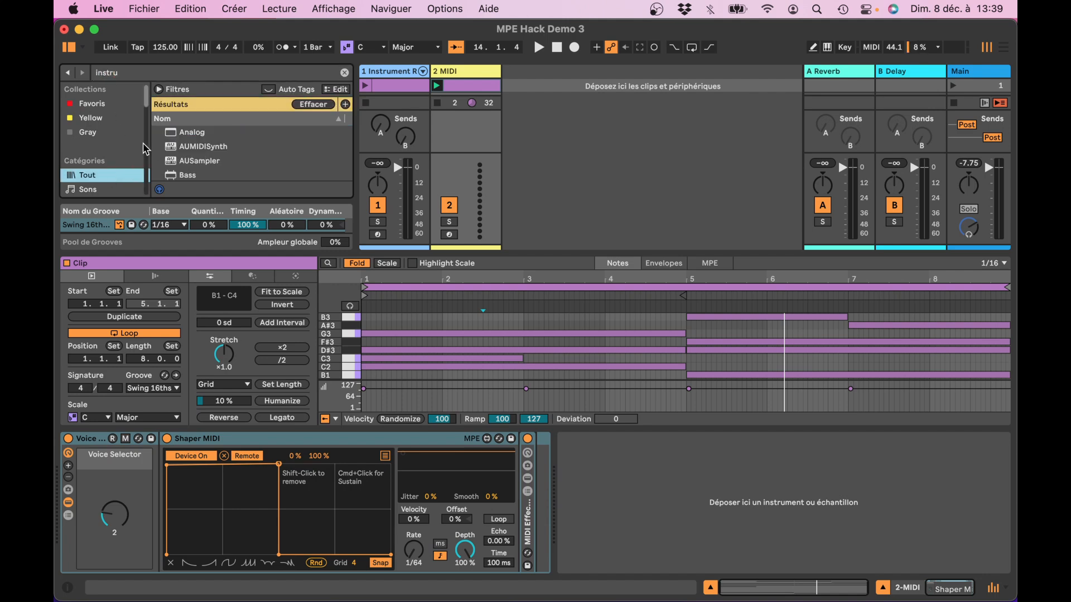
{"action": "left_click", "coordinate": [710, 588]}
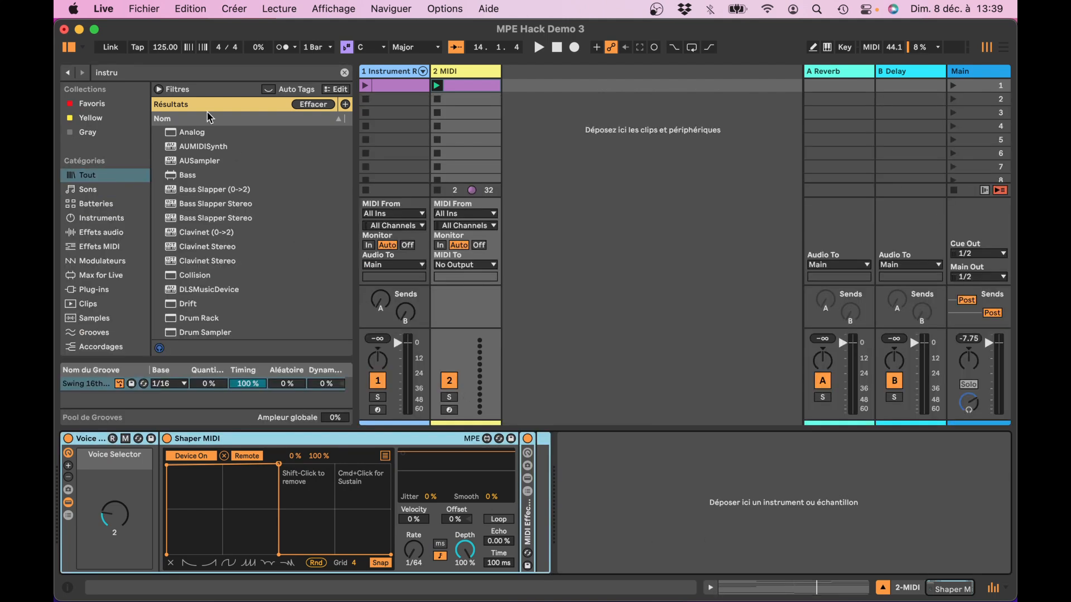
{"action": "left_click", "coordinate": [171, 74]}
{"action": "type", "text": "demo"}
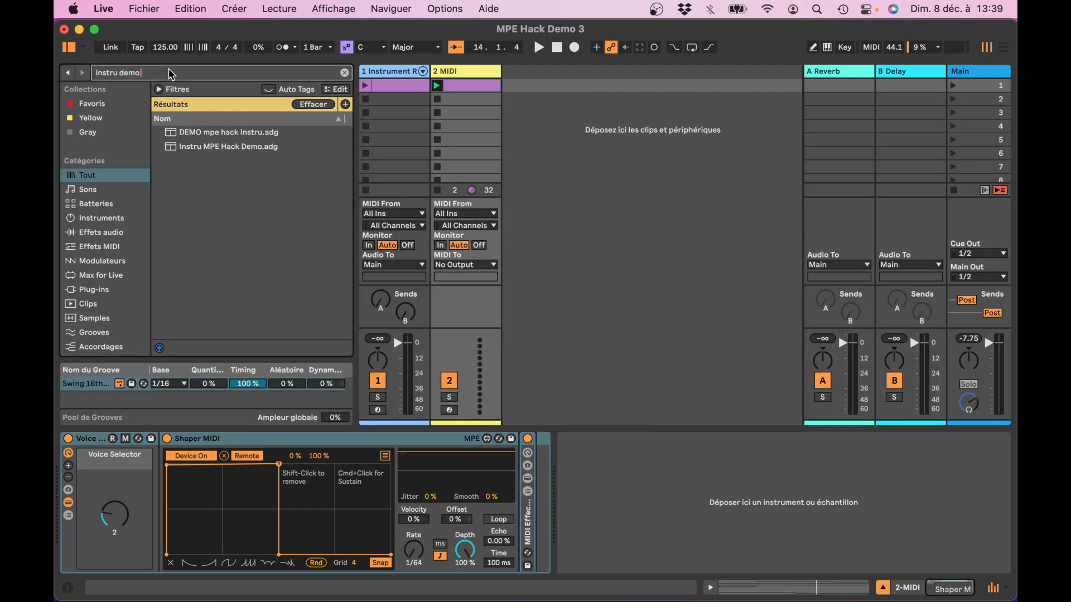
{"action": "double_click", "coordinate": [224, 132]}
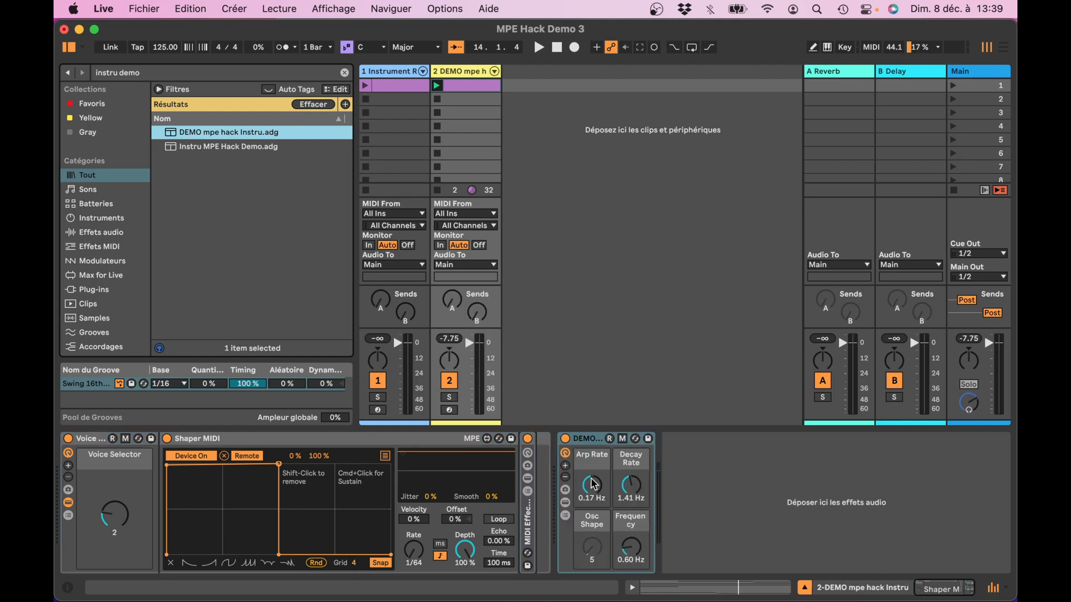
Examine the Arpeggiator and Drift settings inside the DEMO instrument rack, and hide its devices again
{"action": "left_click", "coordinate": [566, 503]}
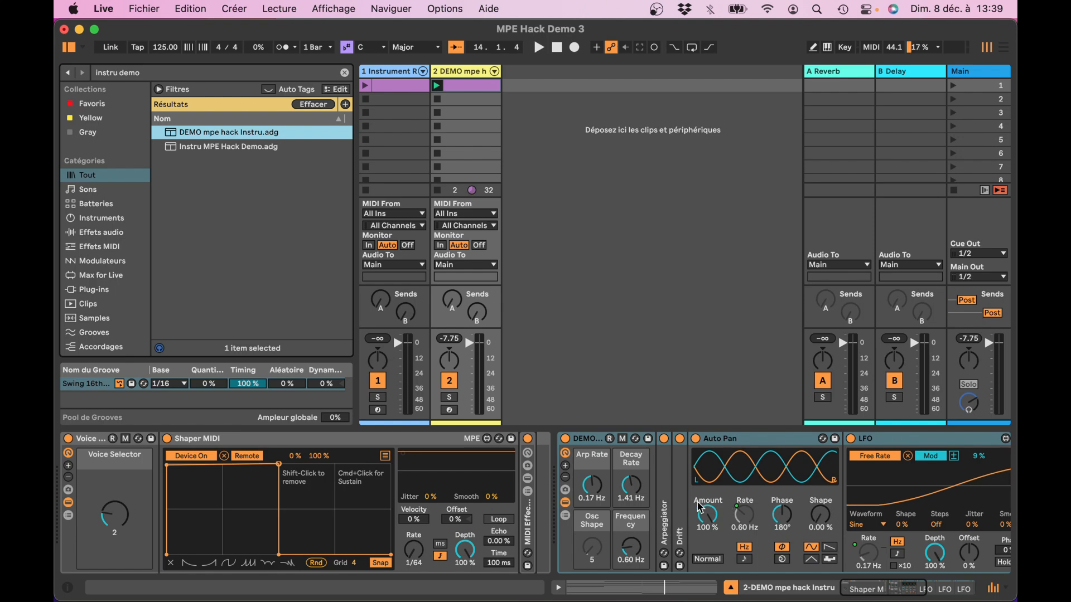
{"action": "double_click", "coordinate": [666, 507]}
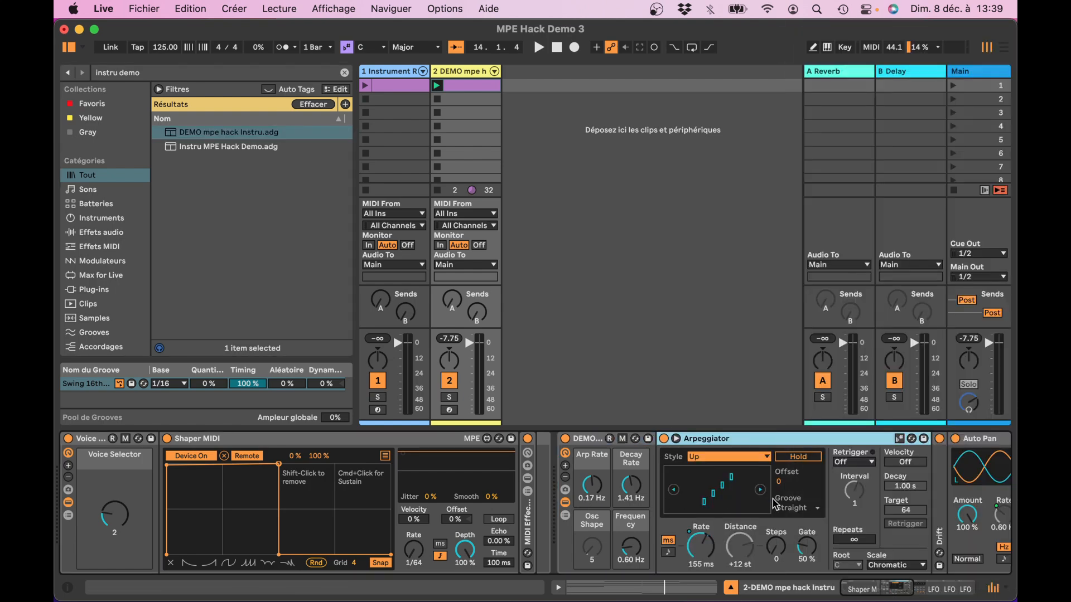
{"action": "scroll", "coordinate": [776, 504], "scroll_direction": "right", "scroll_amount": 5}
{"action": "double_click", "coordinate": [793, 503]}
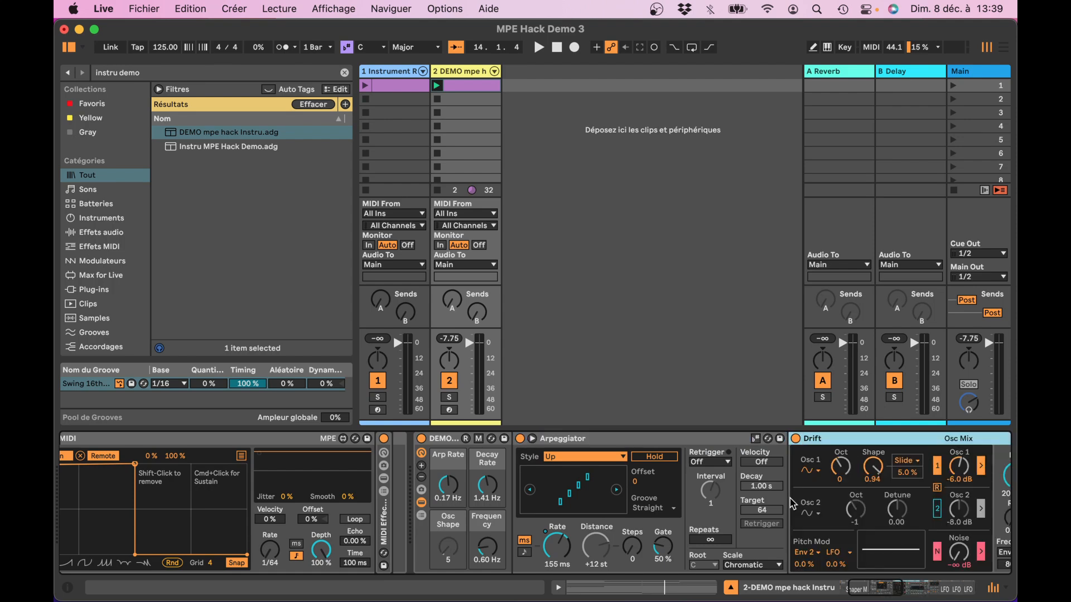
{"action": "scroll", "coordinate": [792, 504], "scroll_direction": "right", "scroll_amount": 5}
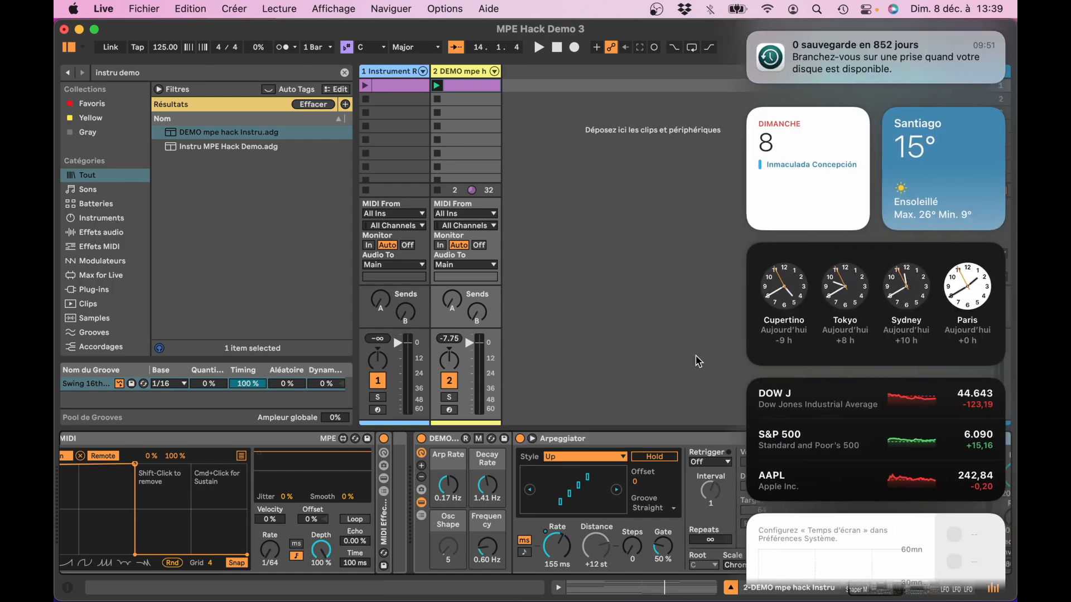
{"action": "left_click", "coordinate": [697, 361]}
{"action": "scroll", "coordinate": [757, 509], "scroll_direction": "right", "scroll_amount": 7}
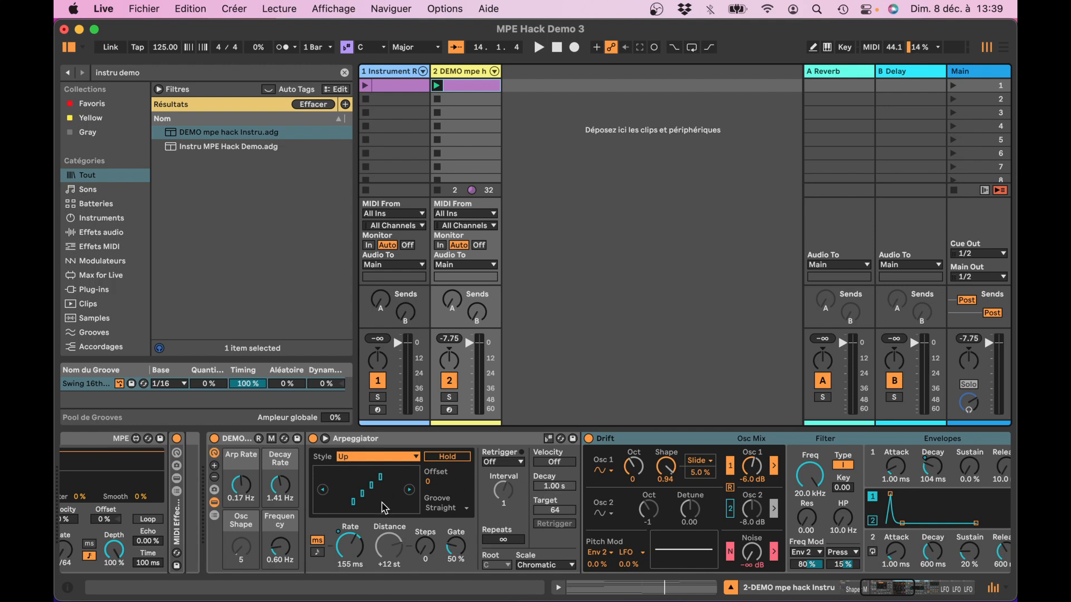
{"action": "scroll", "coordinate": [652, 470], "scroll_direction": "right", "scroll_amount": 1}
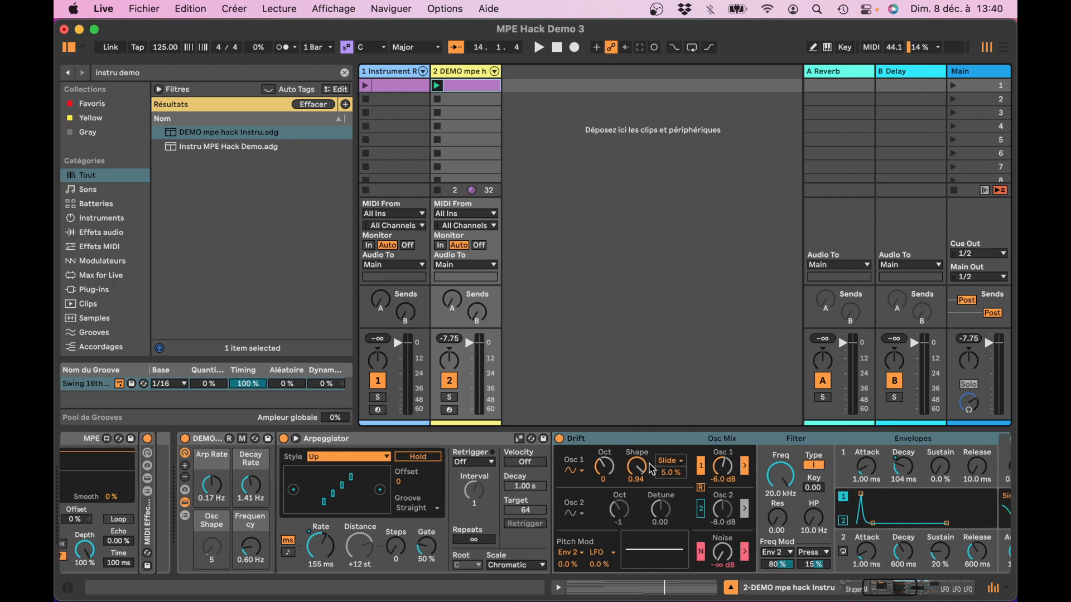
{"action": "scroll", "coordinate": [653, 469], "scroll_direction": "right", "scroll_amount": 7}
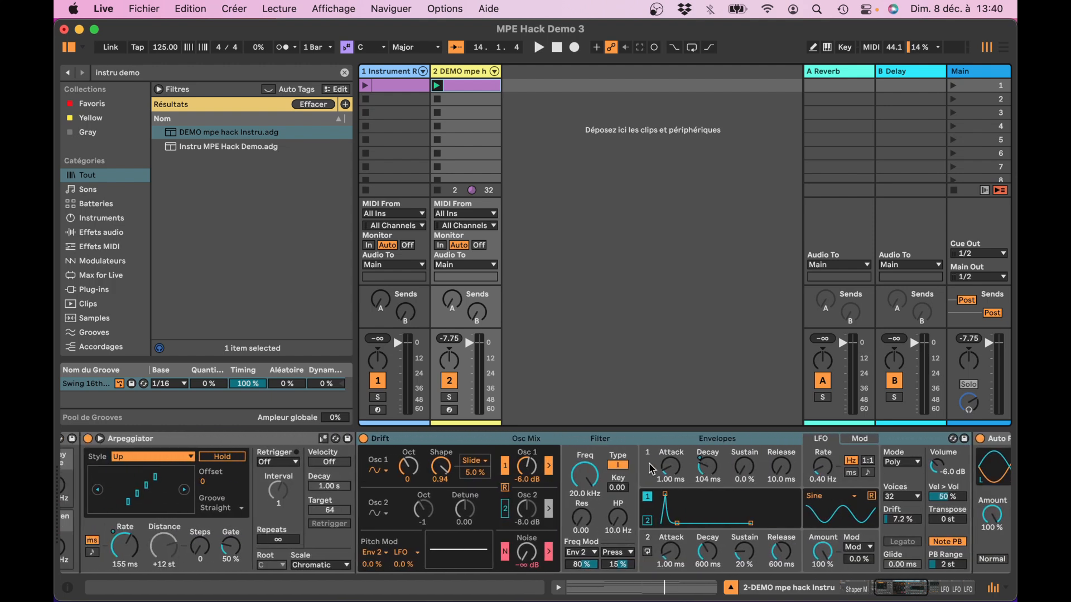
{"action": "scroll", "coordinate": [651, 469], "scroll_direction": "left", "scroll_amount": 1}
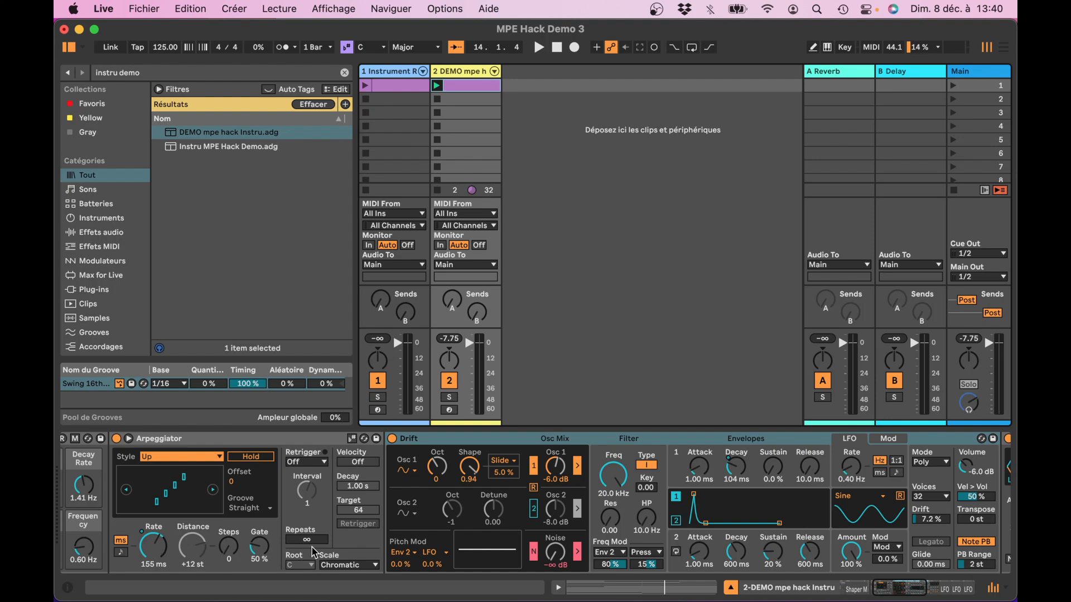
{"action": "scroll", "coordinate": [728, 522], "scroll_direction": "right", "scroll_amount": 5}
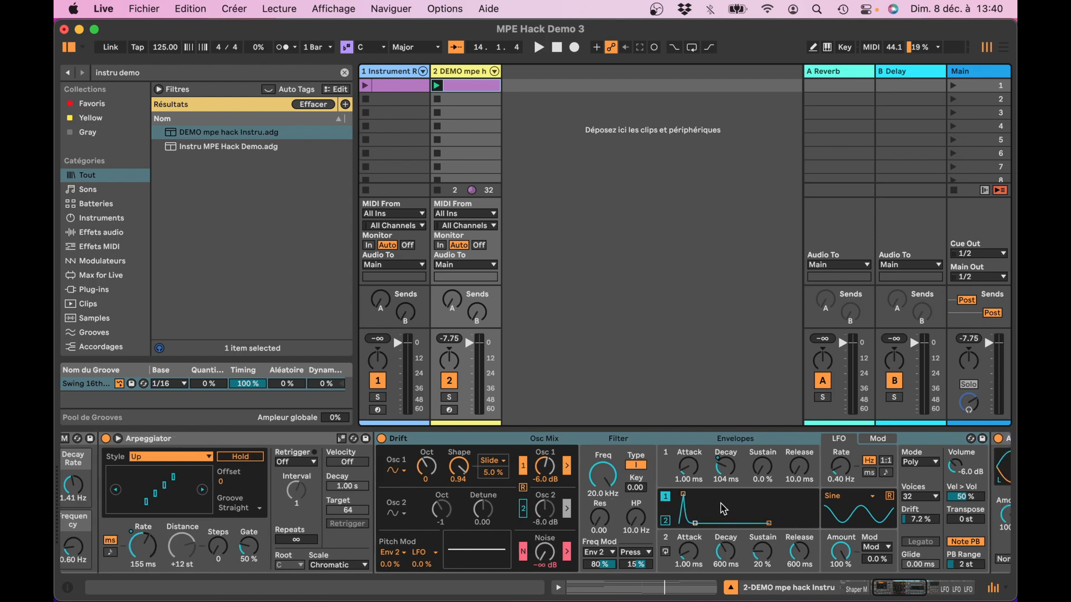
{"action": "scroll", "coordinate": [846, 493], "scroll_direction": "left", "scroll_amount": 7}
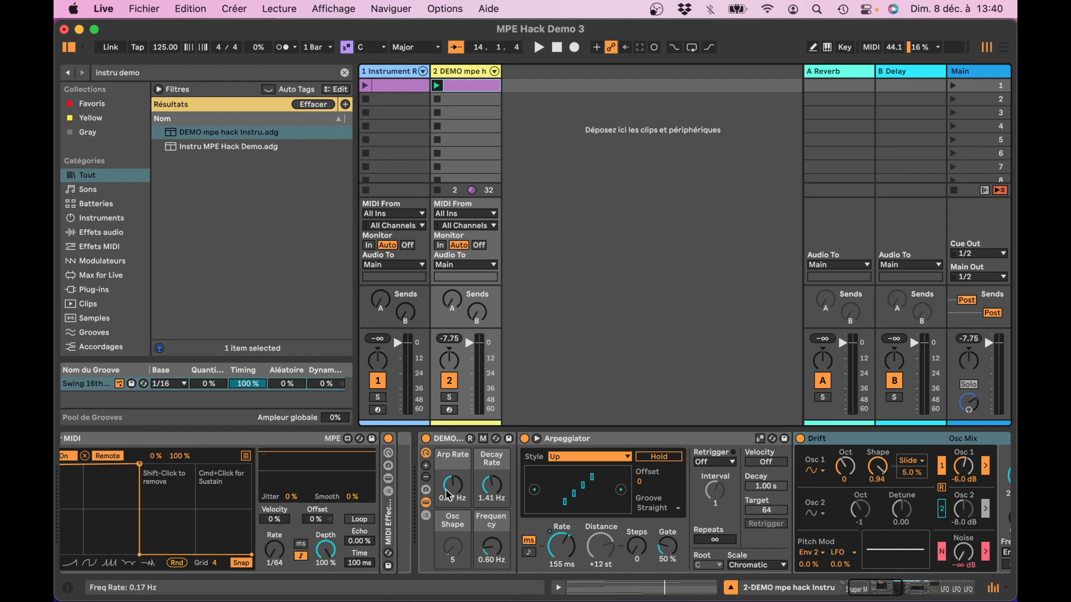
{"action": "left_click", "coordinate": [427, 502]}
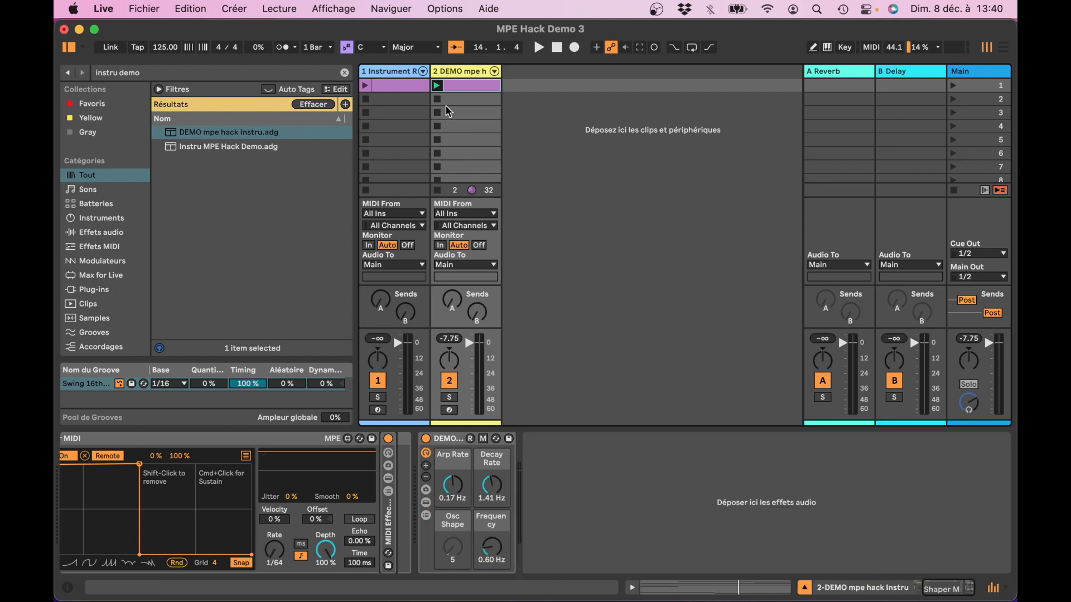
Replace the instrument rack on track 2 with the Instru MPE Hack Demo.adg preset and play the clip through it
{"action": "key", "text": "space"}
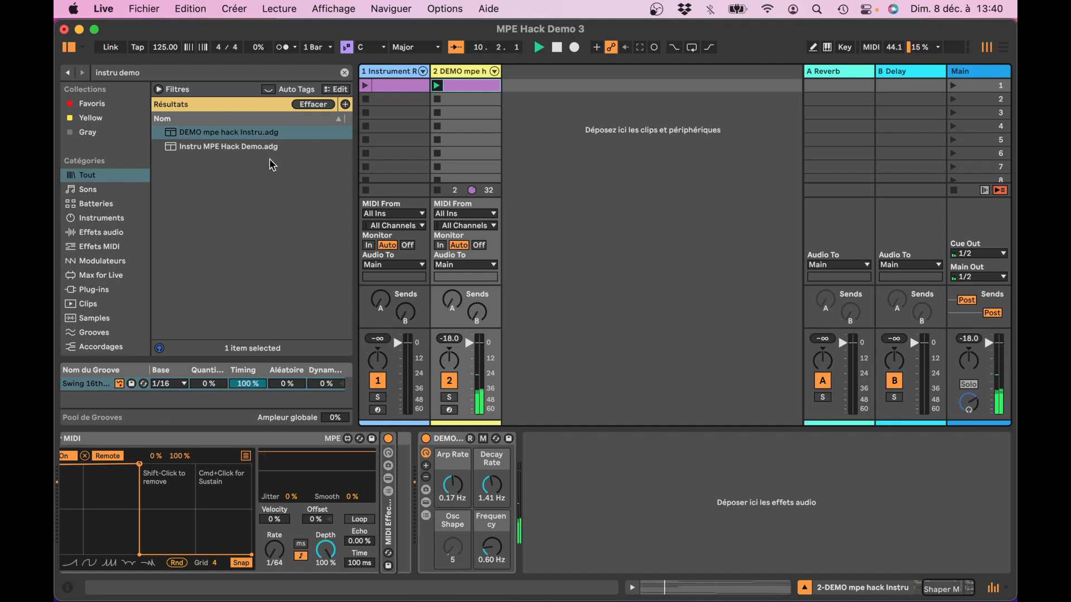
{"action": "left_click", "coordinate": [255, 147]}
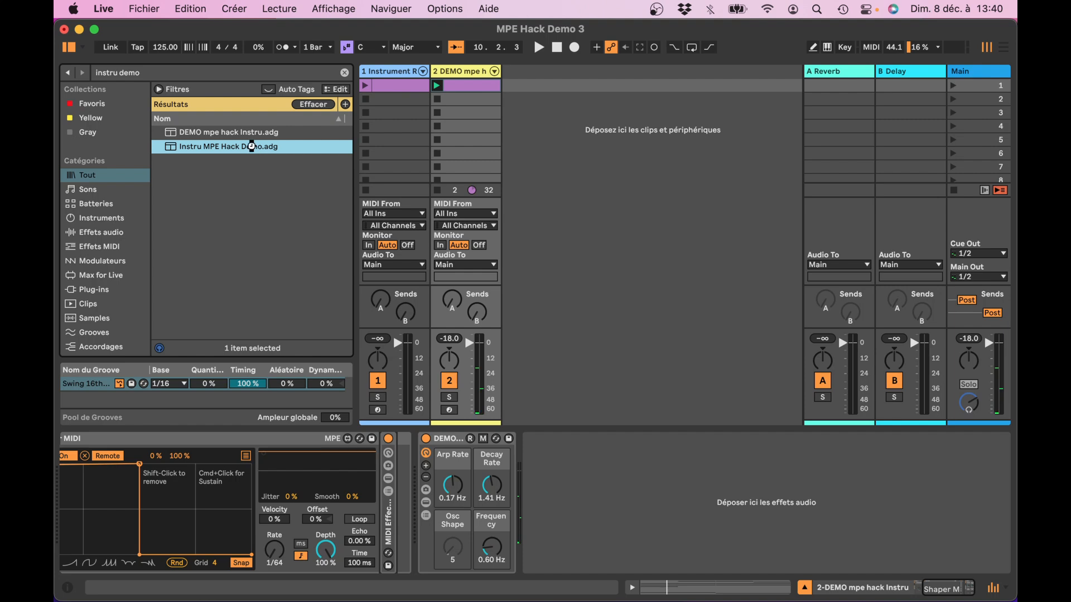
{"action": "double_click", "coordinate": [252, 146]}
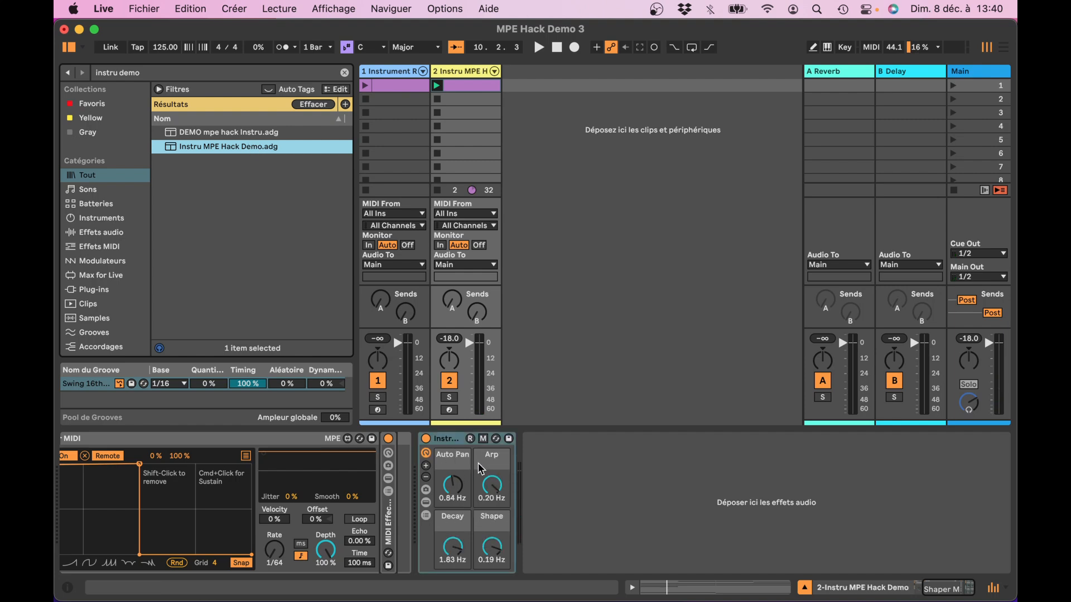
{"action": "key", "text": "space"}
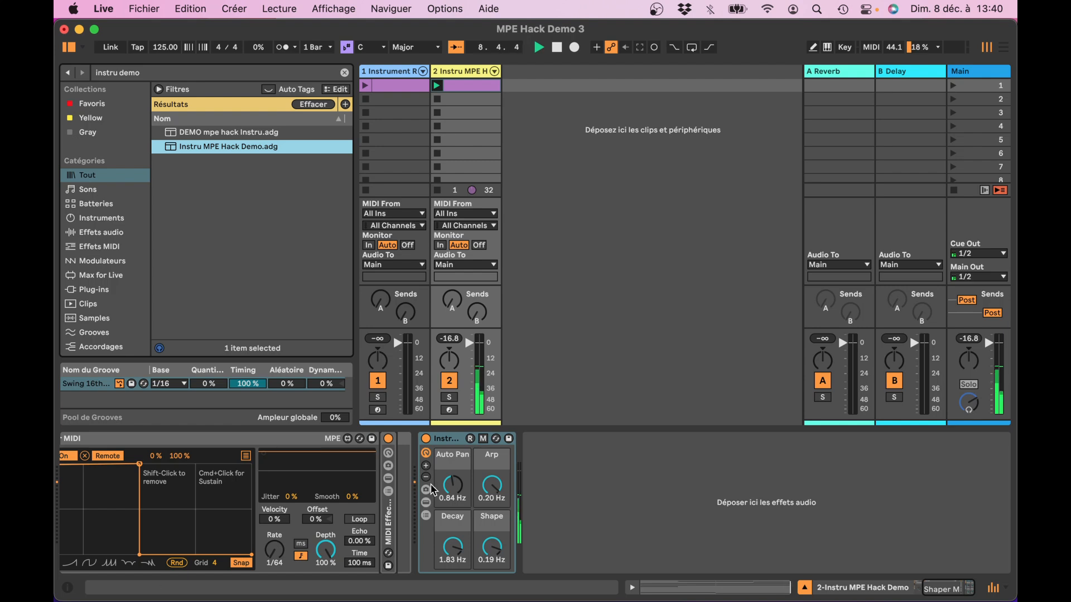
Randomize the Instru MPE Hack Demo rack's macros, check their mapping ranges, and hide the rack's devices again
{"action": "left_click", "coordinate": [471, 442]}
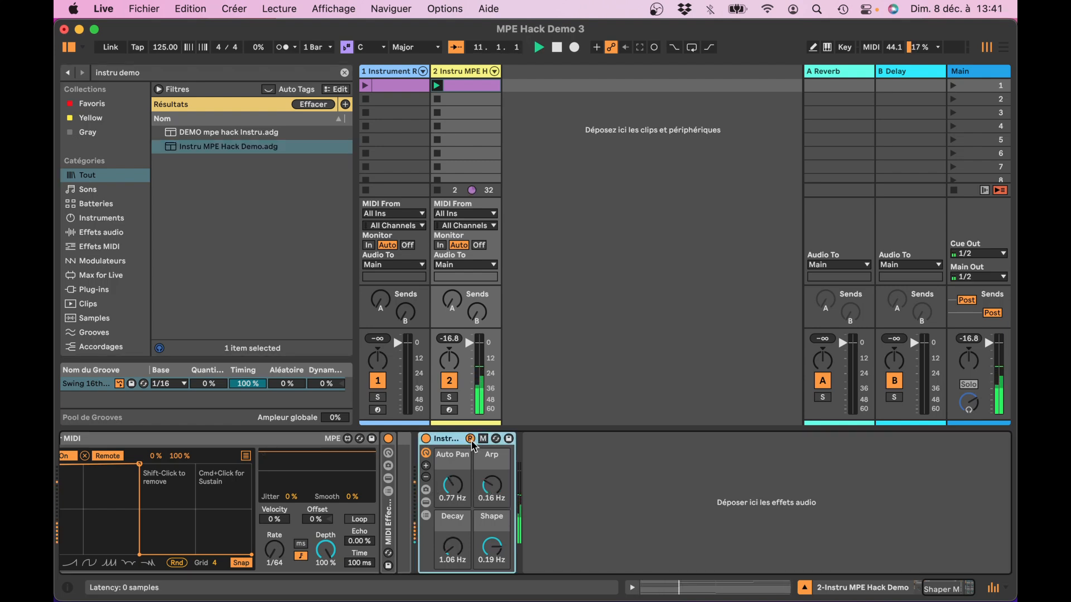
{"action": "left_click", "coordinate": [483, 439]}
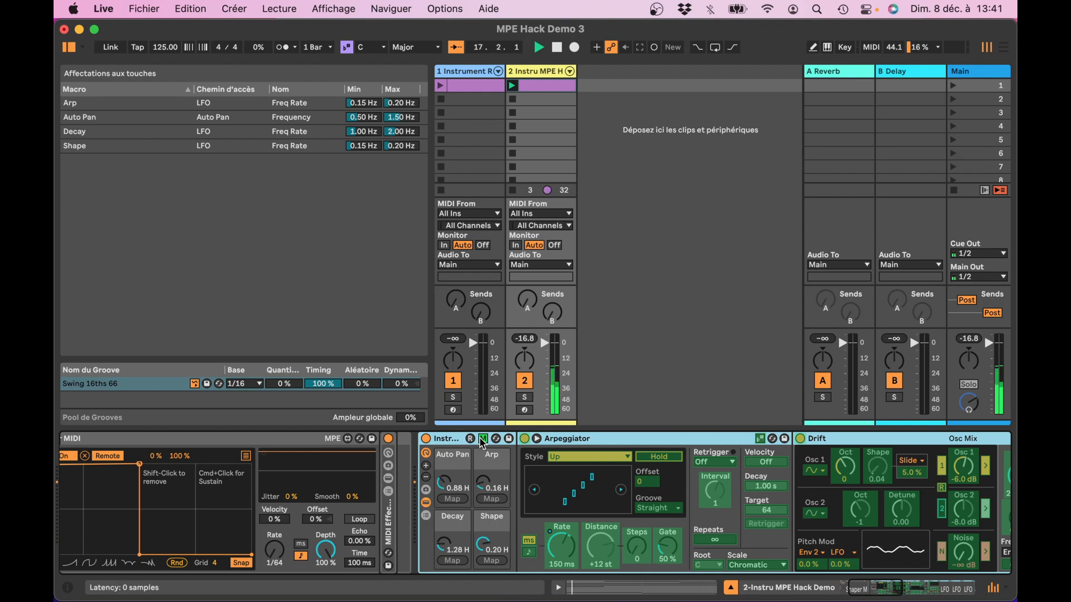
{"action": "key", "text": "super+k"}
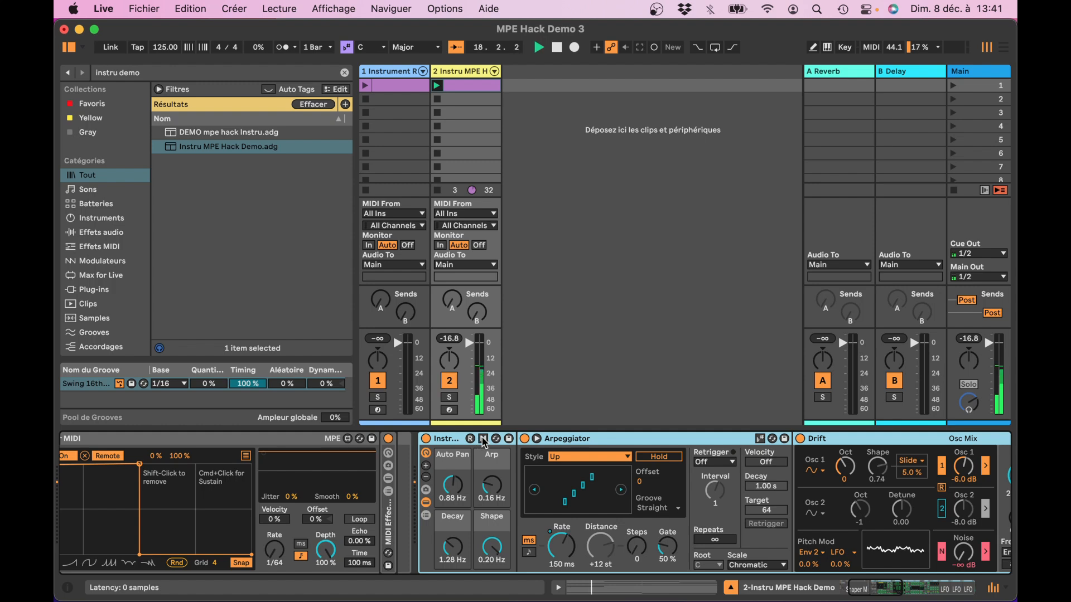
{"action": "left_click", "coordinate": [484, 441]}
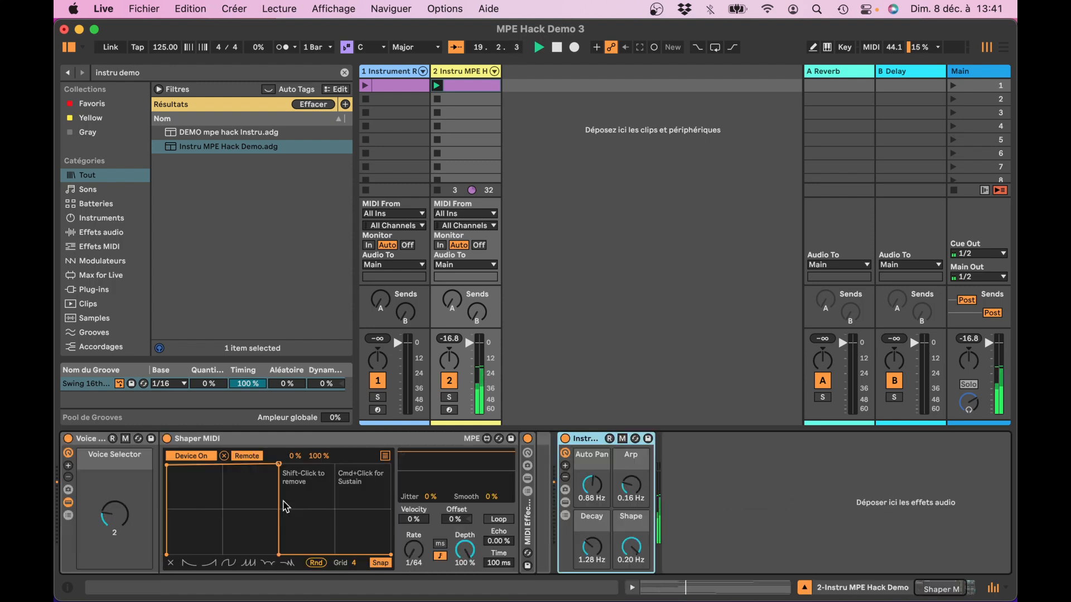
Set the Voice Selector macro to 0 and group the Voice Selector and instrument racks into one Instrument Rack
{"action": "left_click_drag", "start_coordinate": [117, 511], "coordinate": [117, 535]}
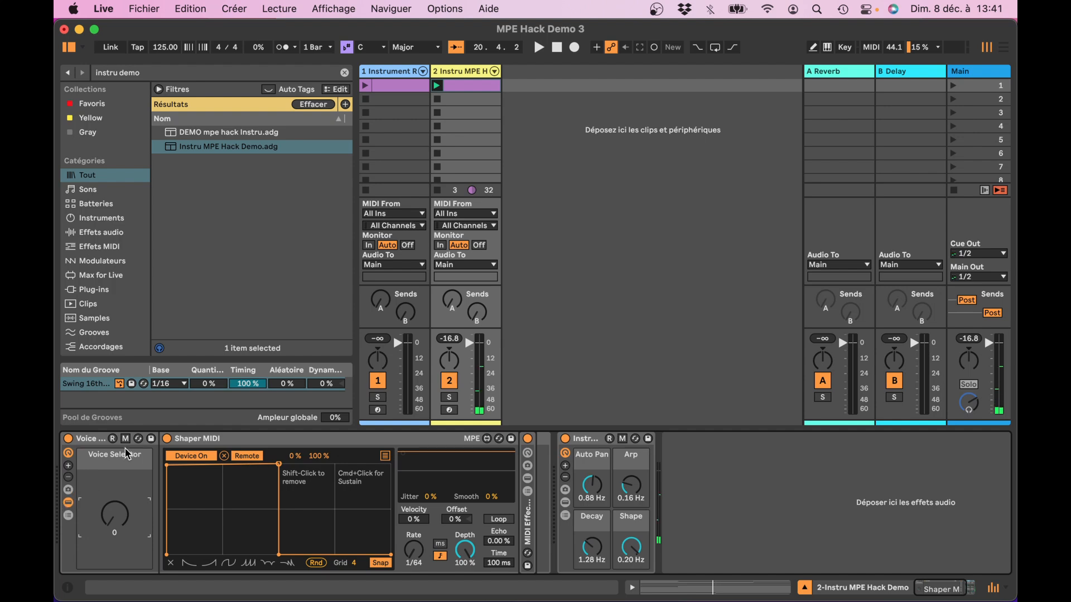
{"action": "left_click", "coordinate": [94, 440]}
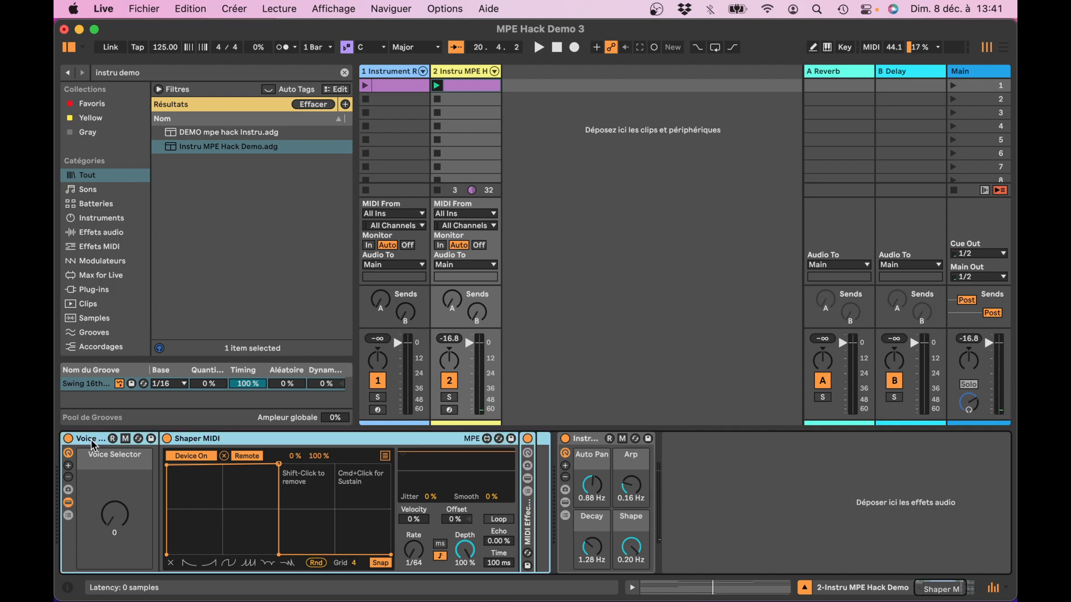
{"action": "left_click", "coordinate": [580, 439]}
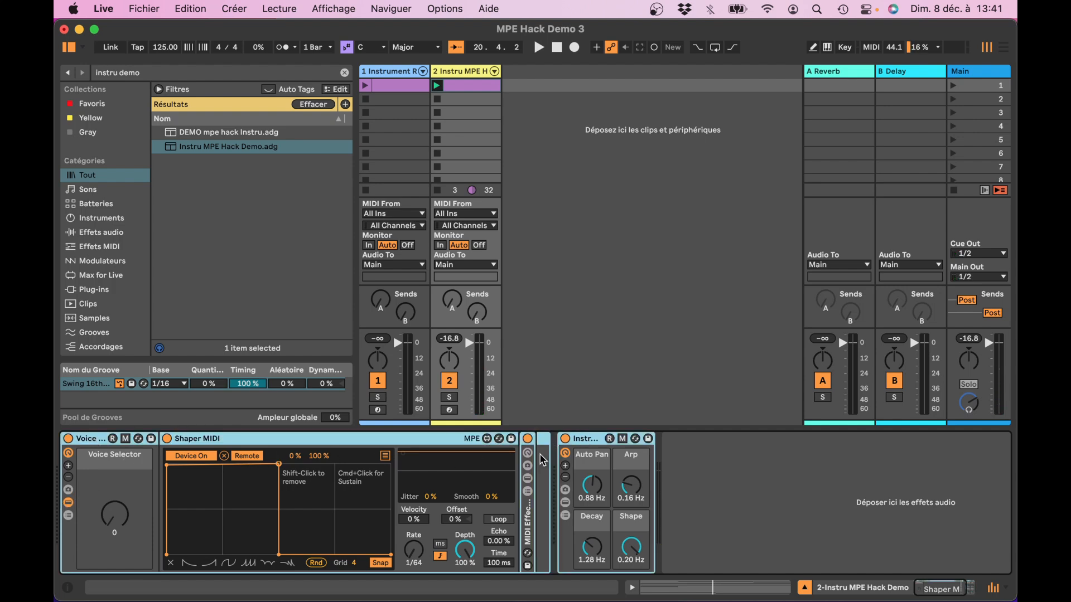
{"action": "key", "text": "super+c"}
{"action": "key", "text": "super+g"}
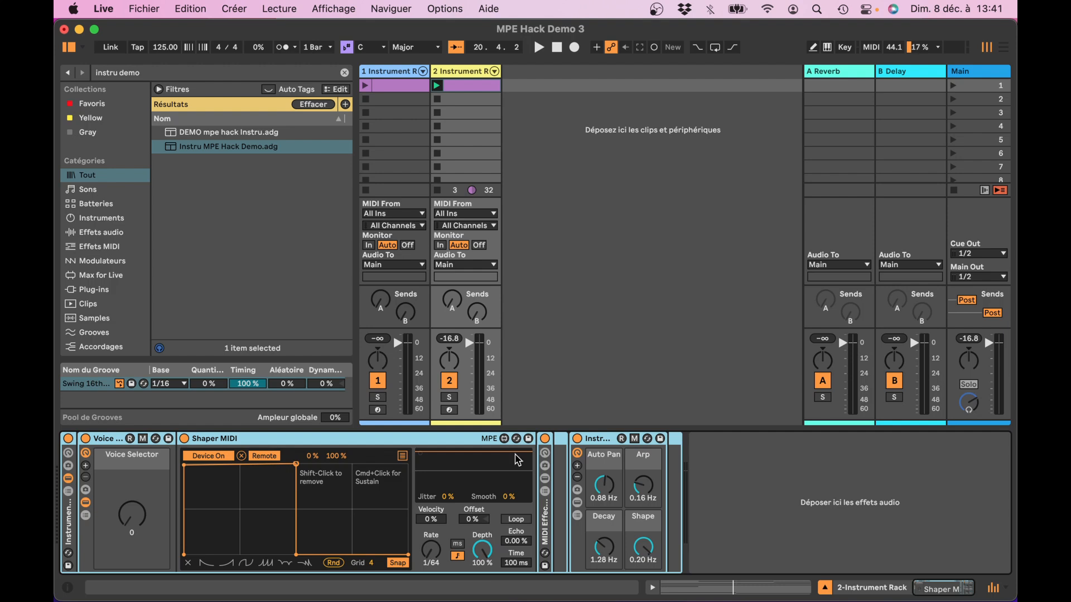
Show the new Instrument Rack's chain list and duplicate its chain until there are four identical chains
{"action": "left_click", "coordinate": [69, 491]}
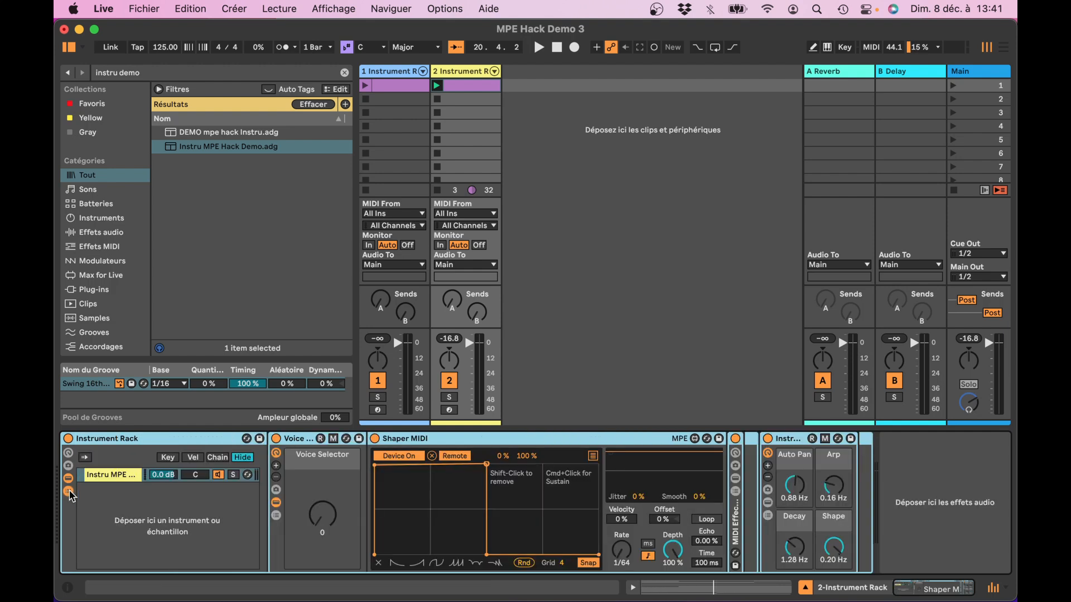
{"action": "left_click", "coordinate": [124, 480]}
{"action": "key", "text": "super+c"}
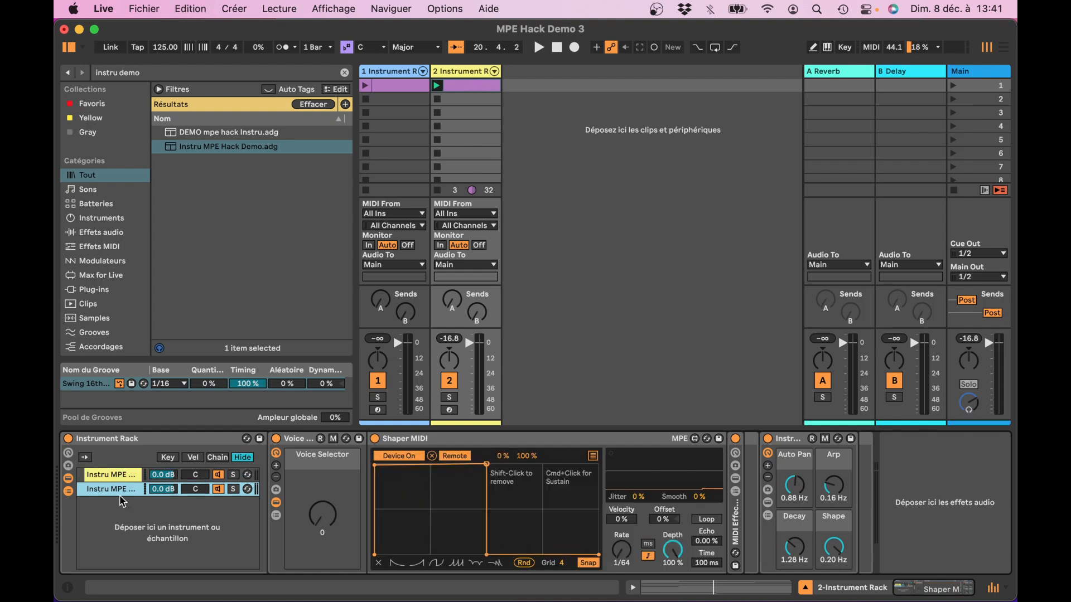
{"action": "key", "text": "super+d"}
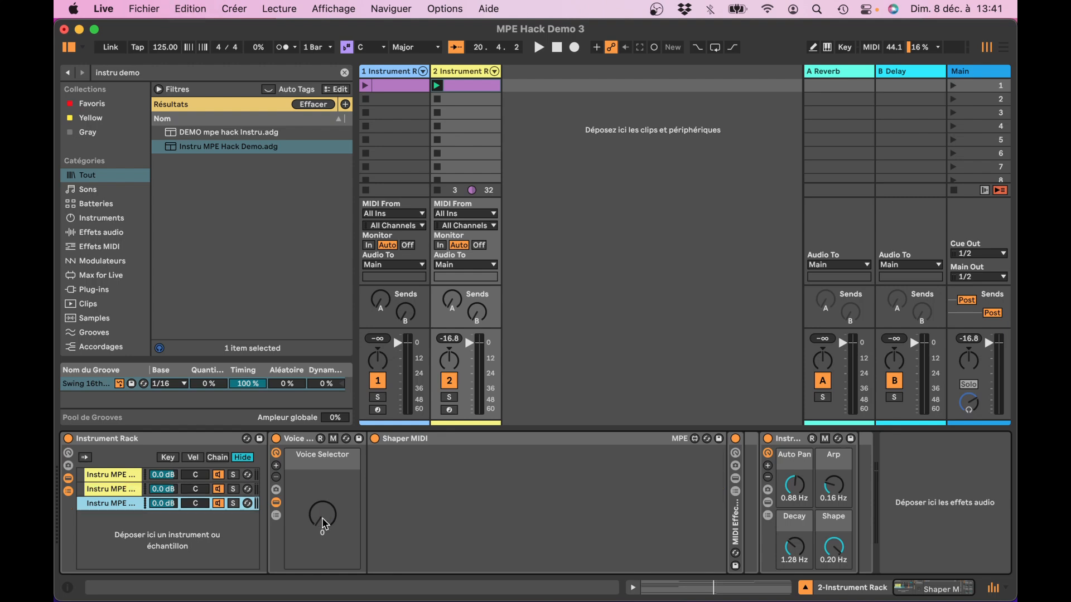
{"action": "key", "text": "super+d"}
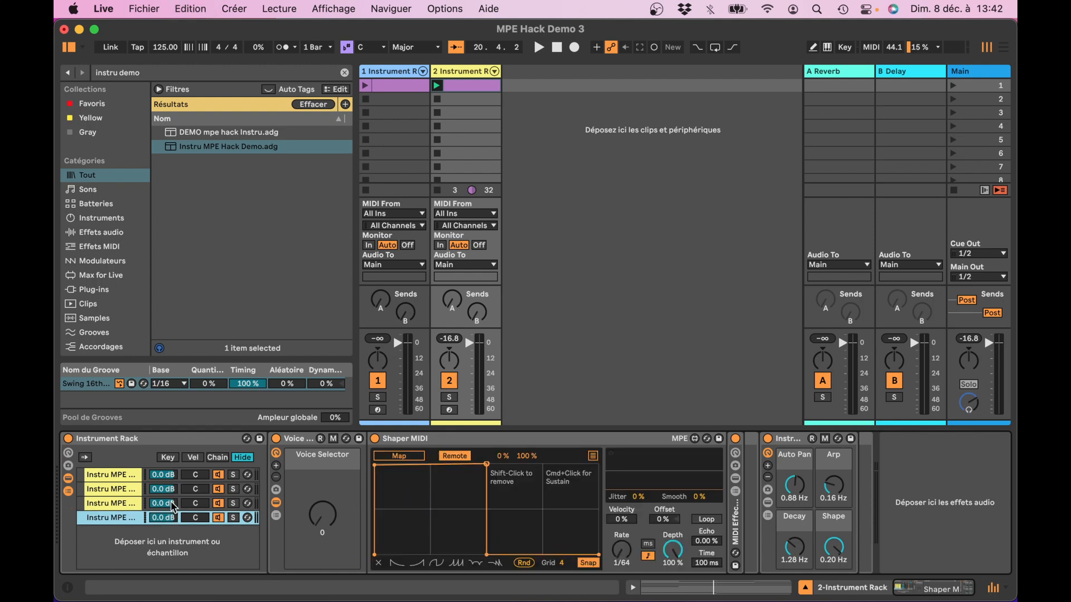
Set the Voice Selector macro to 0, 1, 2 and 3 on the first to fourth chains respectively
{"action": "left_click", "coordinate": [321, 513]}
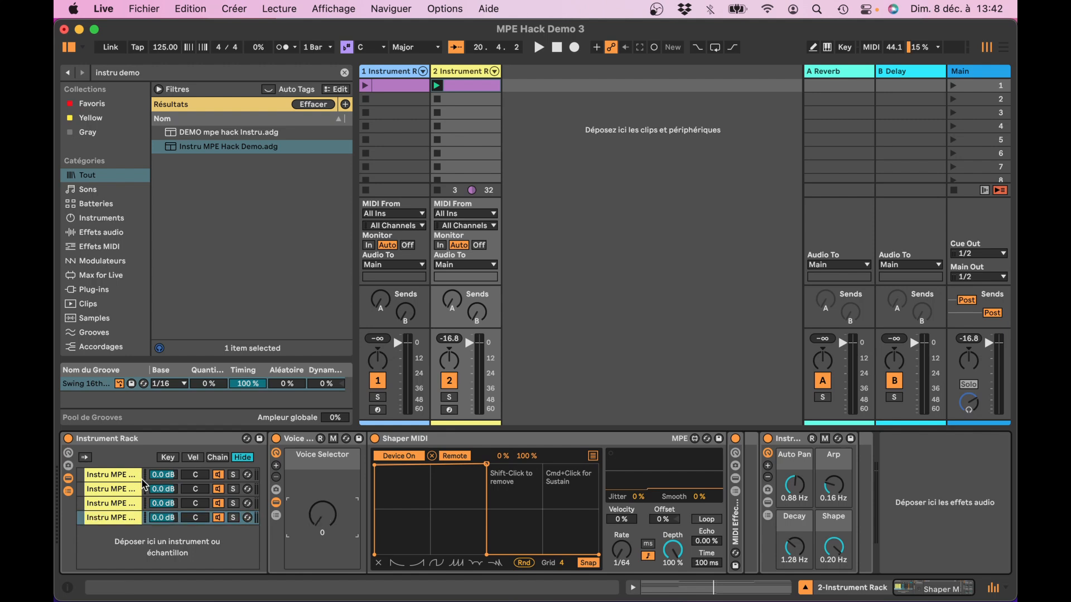
{"action": "left_click", "coordinate": [119, 476]}
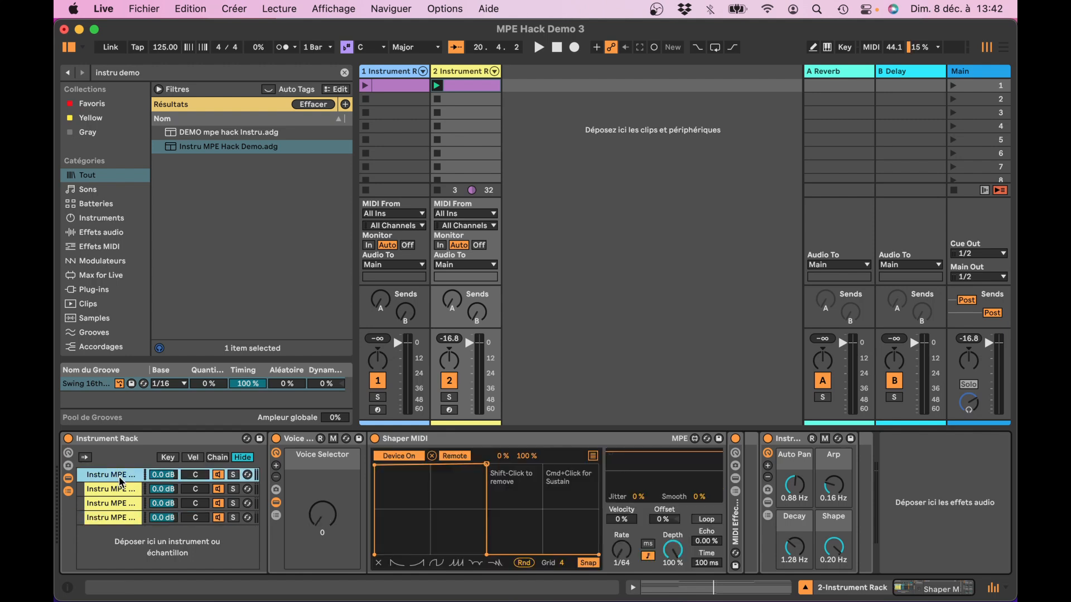
{"action": "left_click", "coordinate": [322, 521]}
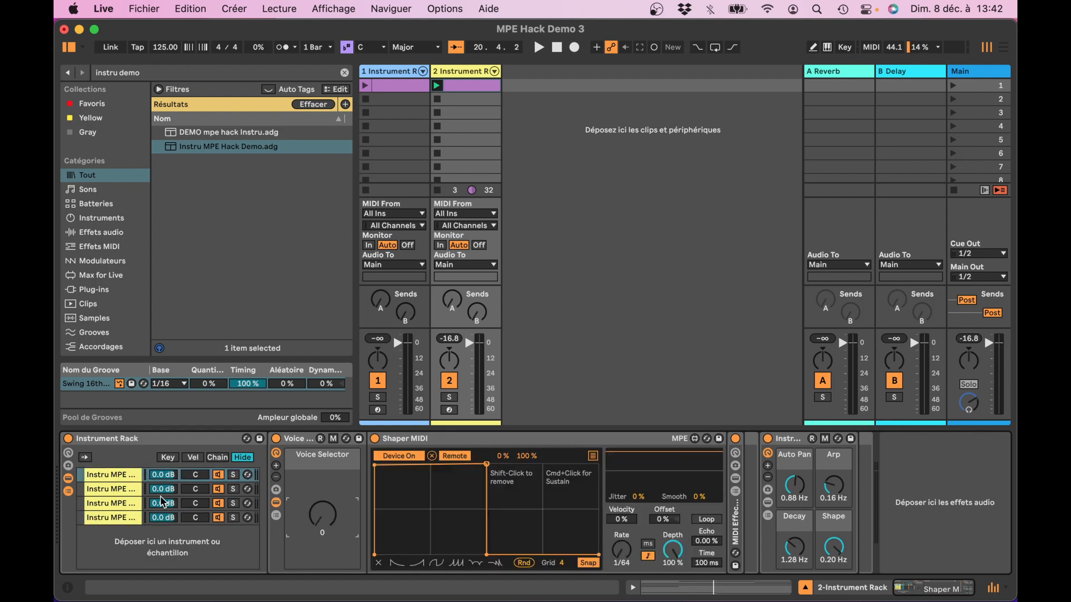
{"action": "left_click", "coordinate": [124, 490]}
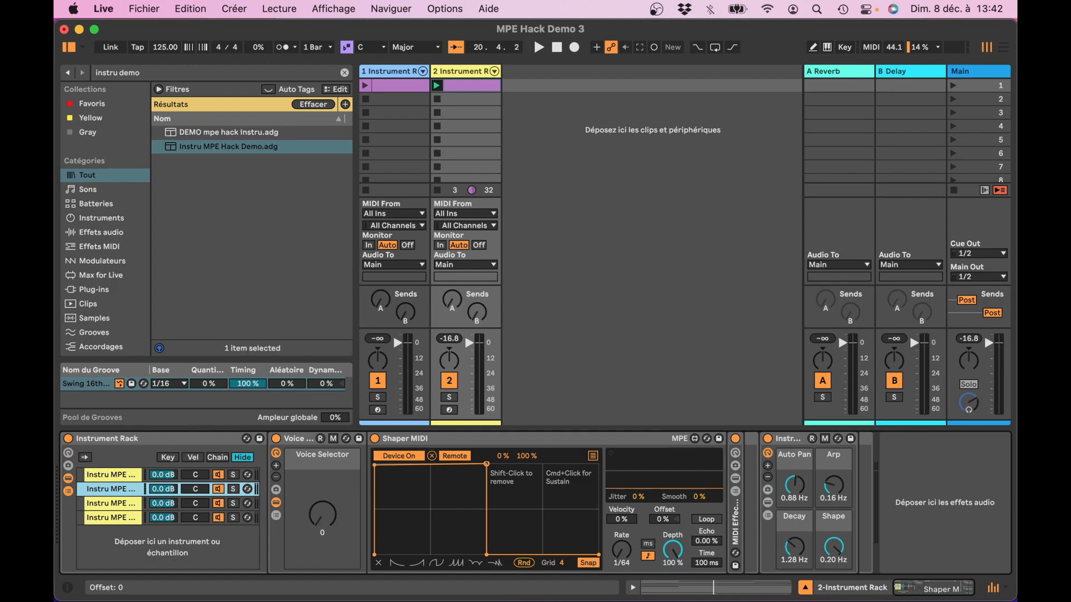
{"action": "left_click_drag", "start_coordinate": [313, 519], "coordinate": [324, 512]}
{"action": "left_click", "coordinate": [113, 508]}
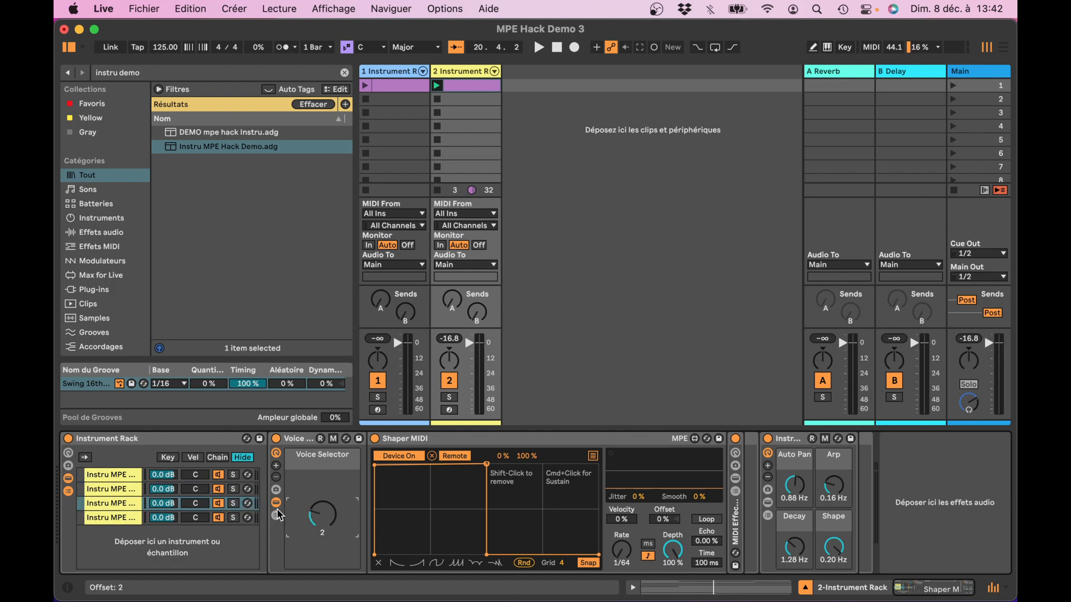
{"action": "left_click", "coordinate": [190, 518]}
{"action": "left_click_drag", "start_coordinate": [317, 516], "coordinate": [317, 510]}
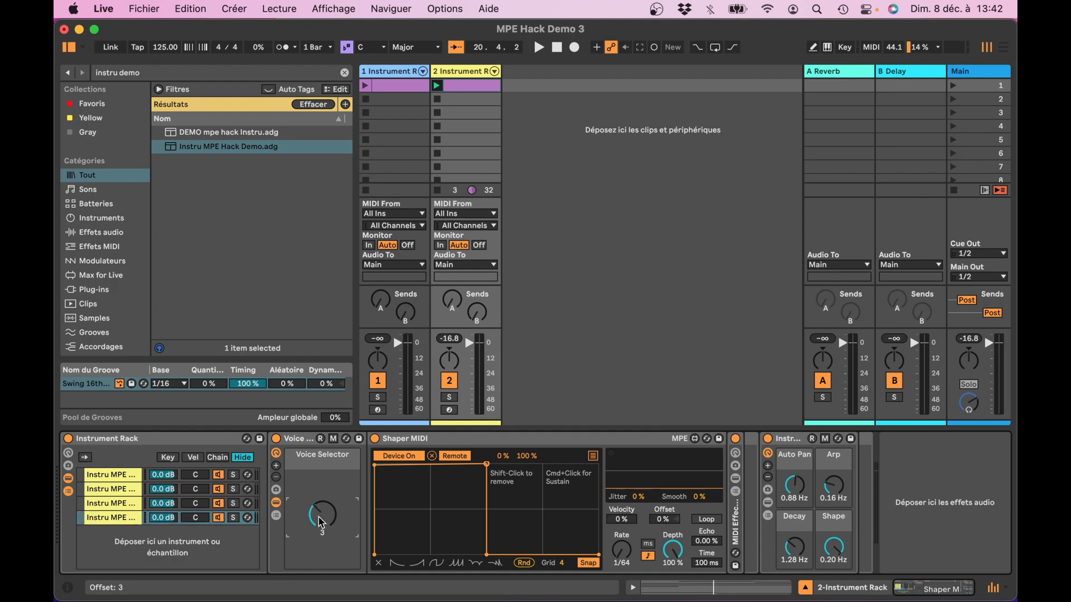
Randomize the instrument macros on the second, third and fourth chains and play the clip through all four chains
{"action": "left_click", "coordinate": [109, 487]}
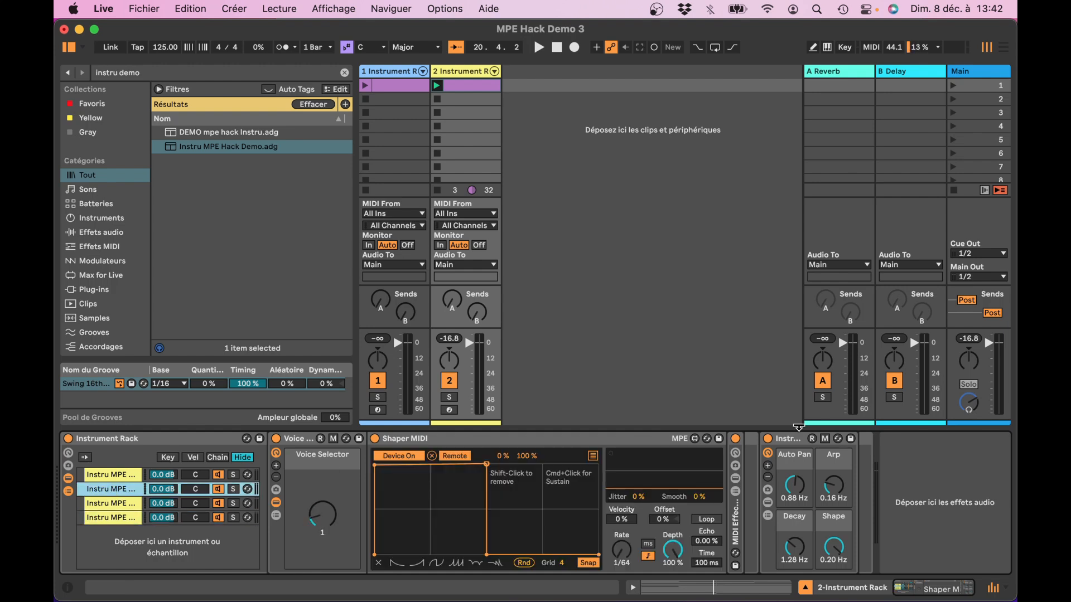
{"action": "left_click", "coordinate": [117, 503]}
{"action": "left_click", "coordinate": [812, 439]}
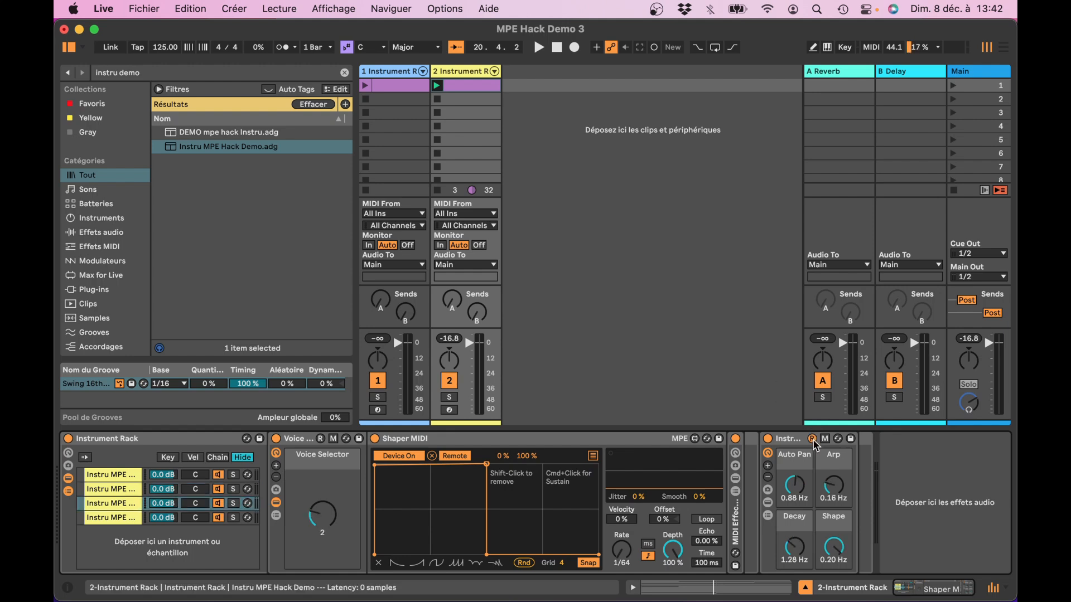
{"action": "left_click", "coordinate": [125, 521]}
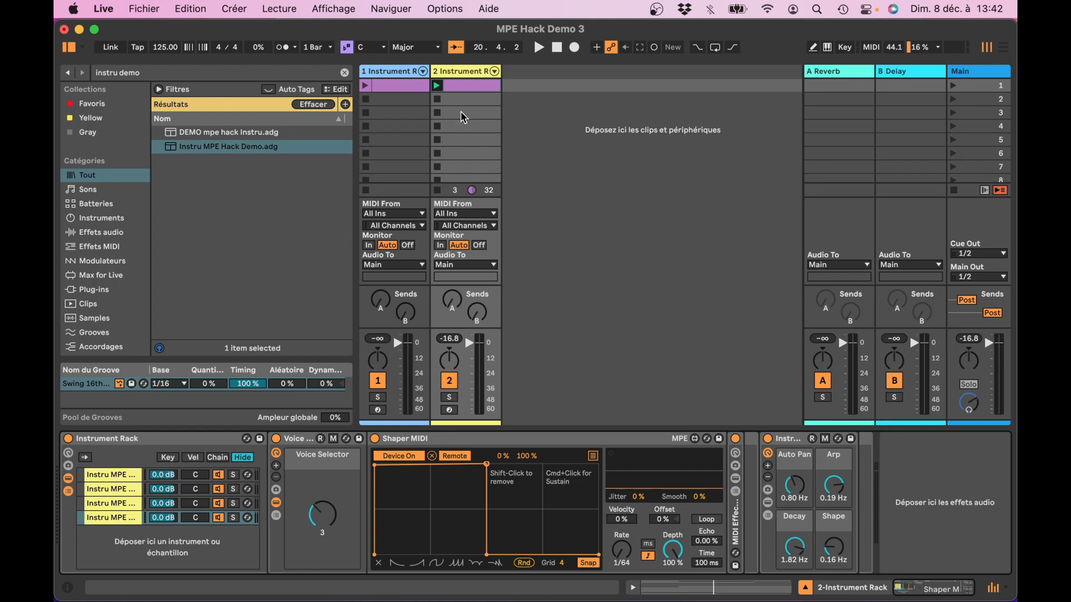
{"action": "key", "text": "space"}
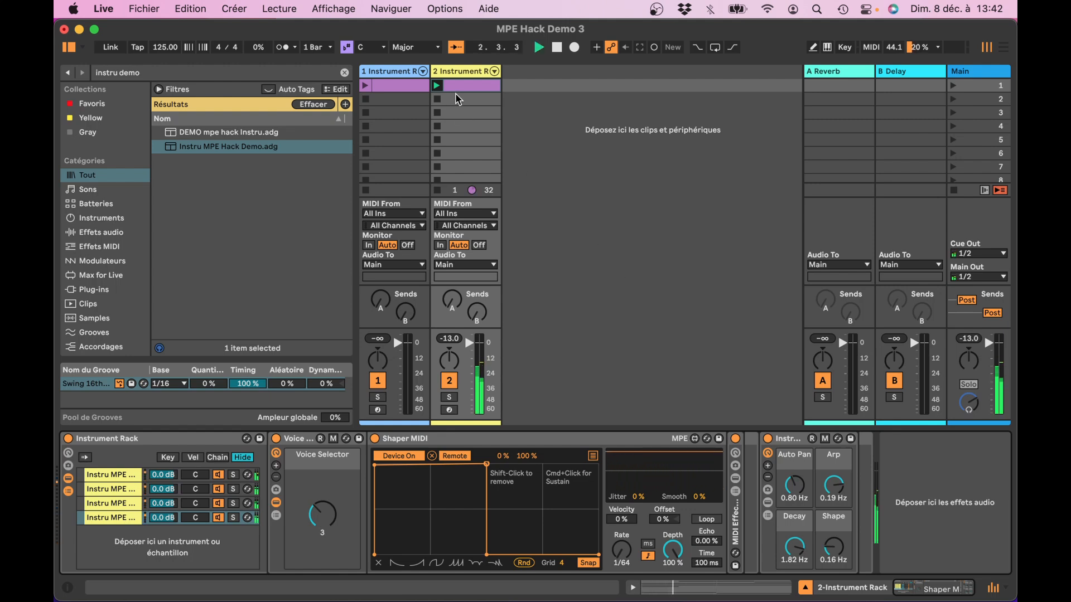
Copy the Auto Filter and Hybrid Reverb from track 1 to after the Instrument Rack on track 2
{"action": "left_click", "coordinate": [405, 73]}
{"action": "scroll", "coordinate": [659, 506], "scroll_direction": "right", "scroll_amount": 10}
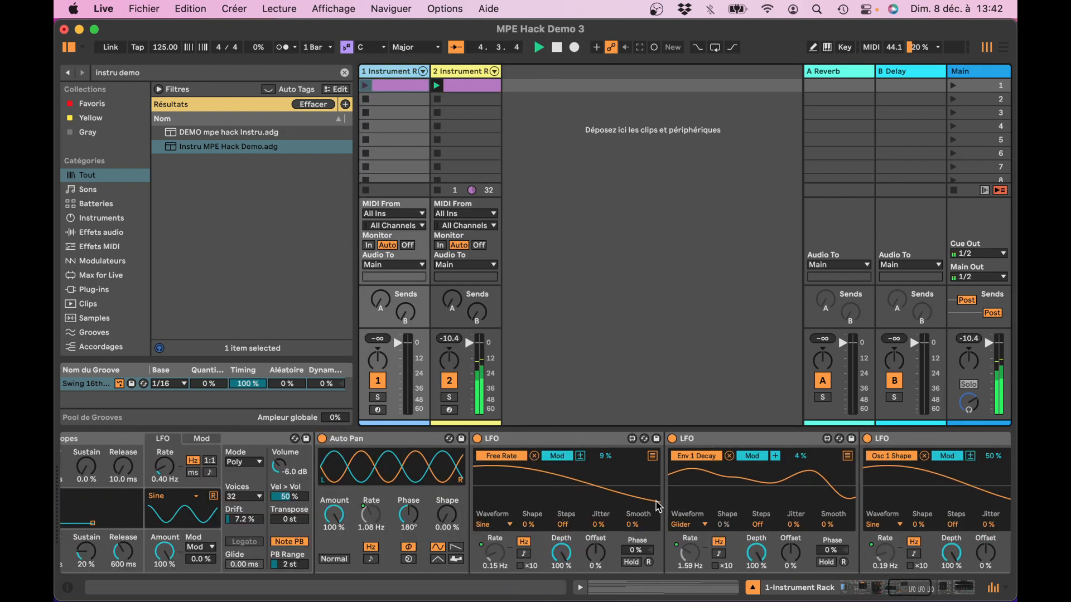
{"action": "scroll", "coordinate": [659, 506], "scroll_direction": "left", "scroll_amount": 10}
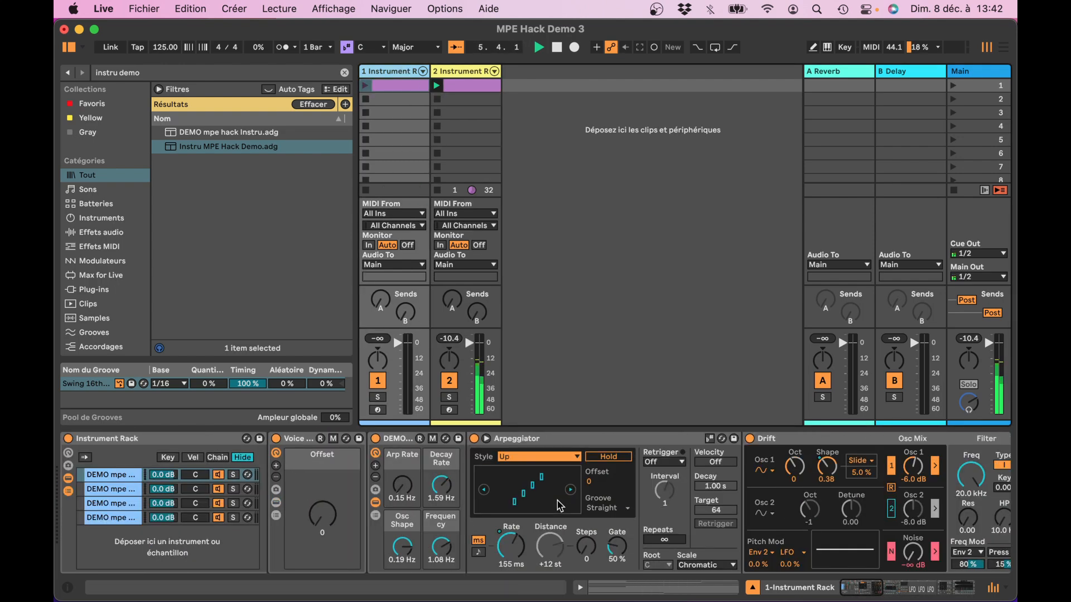
{"action": "left_click", "coordinate": [67, 479]}
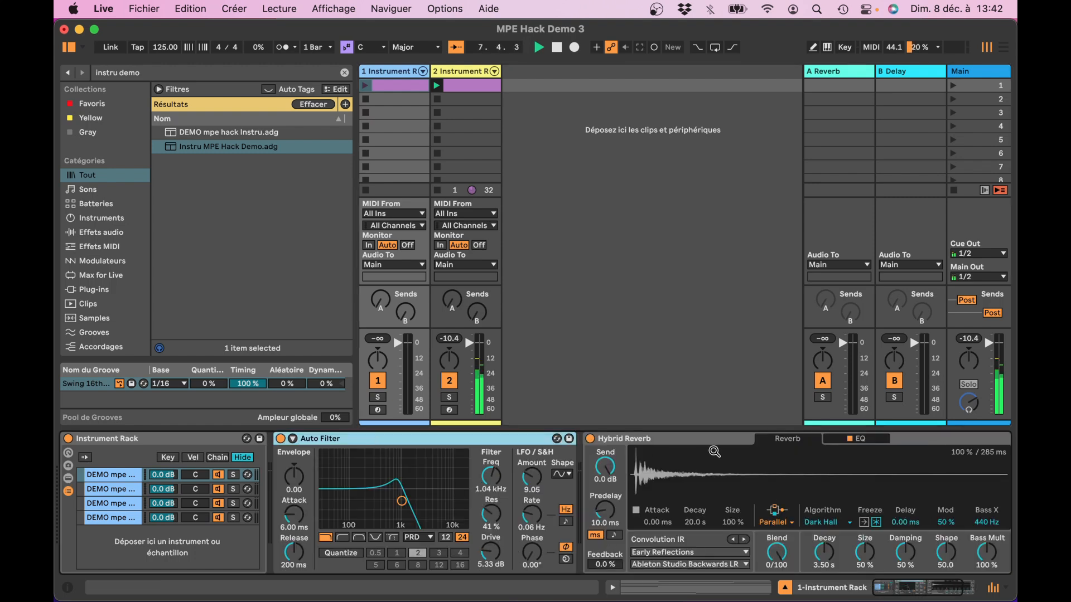
{"action": "left_click", "coordinate": [694, 441]}
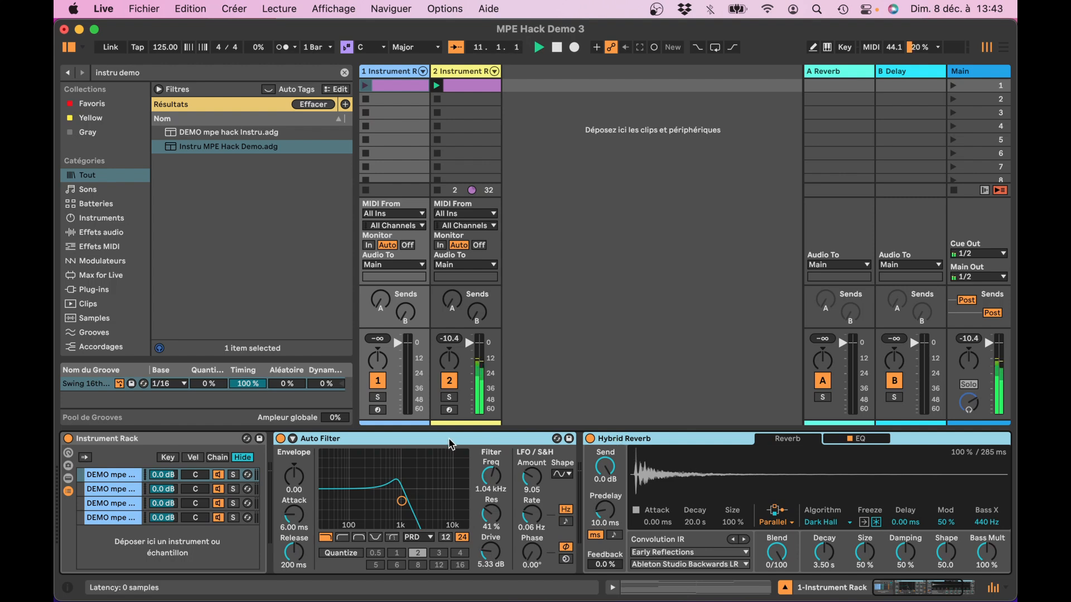
{"action": "left_click_drag", "start_coordinate": [452, 444], "coordinate": [476, 77]}
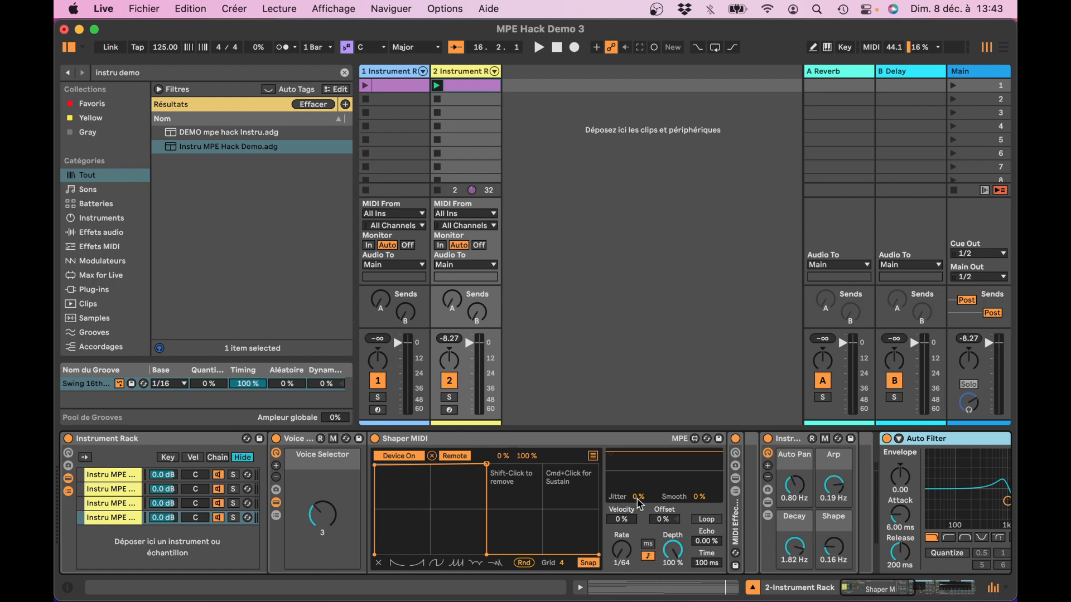
Play track 2's clip through the Auto Filter and Hybrid Reverb, stop it, and review the device chain
{"action": "scroll", "coordinate": [640, 503], "scroll_direction": "right", "scroll_amount": 3}
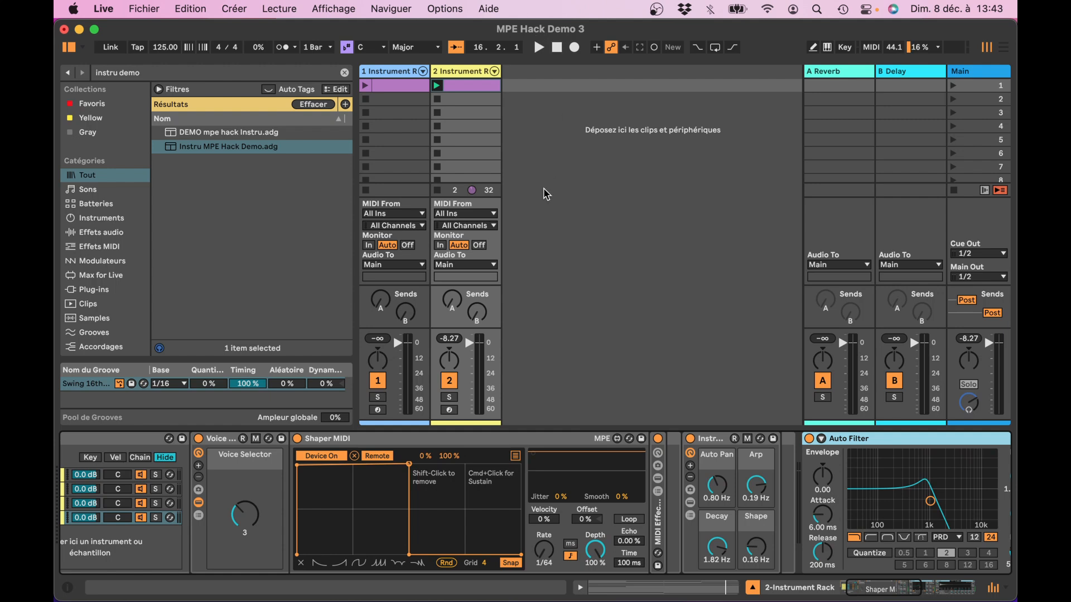
{"action": "key", "text": "space"}
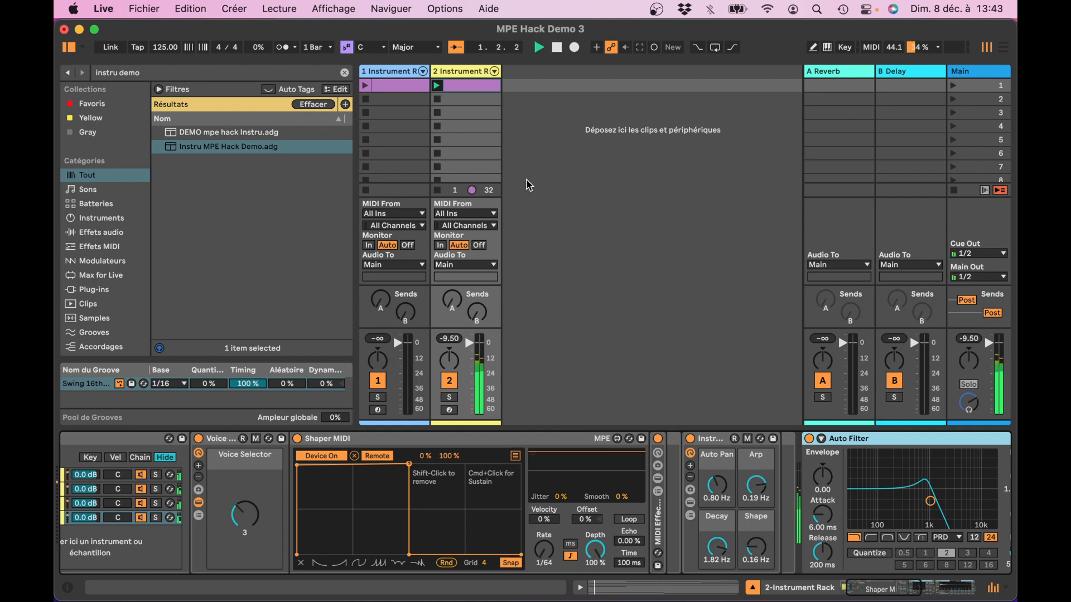
{"action": "left_click", "coordinate": [440, 104]}
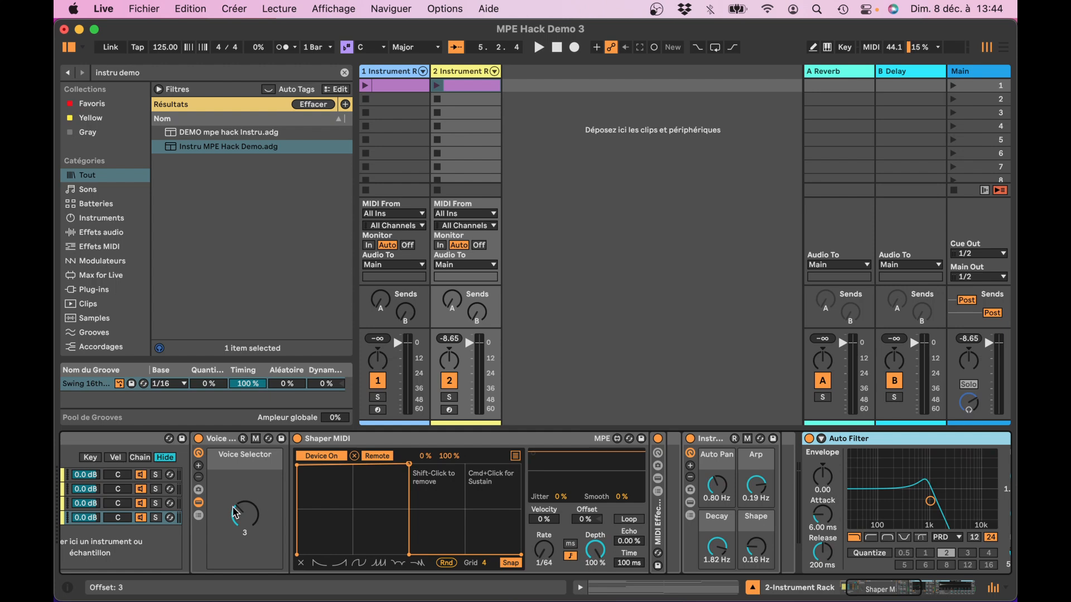
{"action": "scroll", "coordinate": [235, 512], "scroll_direction": "left", "scroll_amount": 3}
{"action": "scroll", "coordinate": [235, 512], "scroll_direction": "right", "scroll_amount": 3}
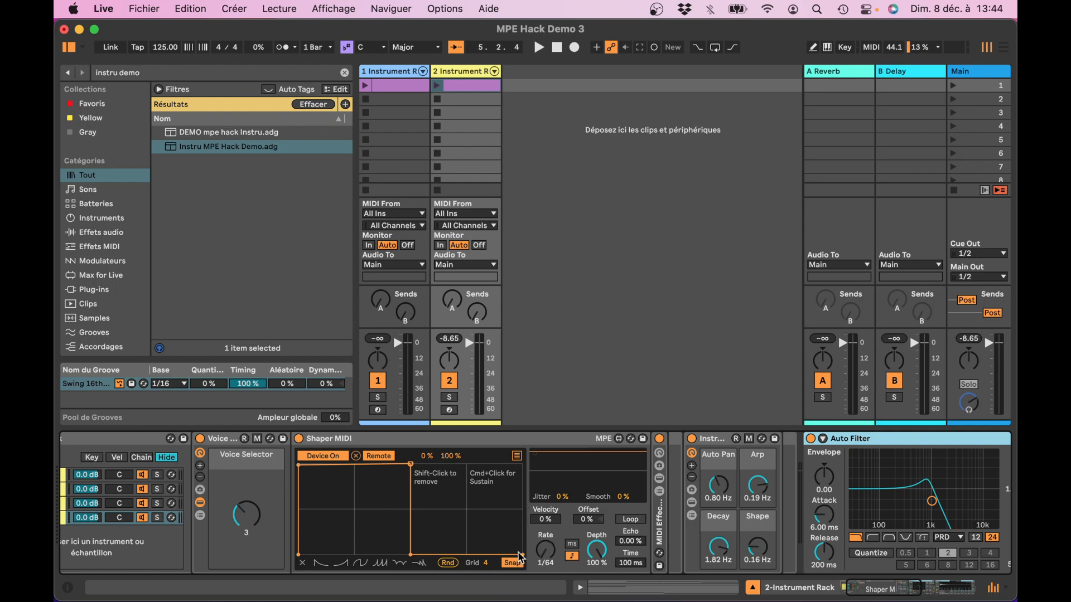
Pull the final breakpoint of the Shaper MIDI envelope down to the minimum on each of the four chains, from the fourth to the first
{"action": "mouse_move", "coordinate": [522, 554]}
{"action": "left_mouse_down"}
{"action": "mouse_move", "coordinate": [524, 540]}
{"action": "mouse_move", "coordinate": [524, 561]}
{"action": "left_mouse_up"}
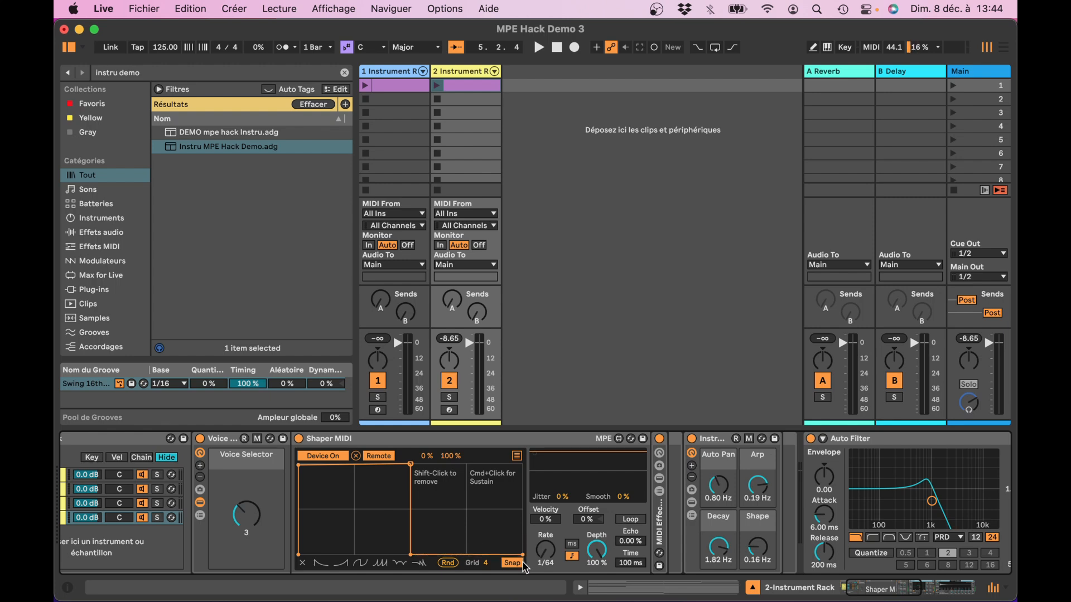
{"action": "scroll", "coordinate": [477, 514], "scroll_direction": "left", "scroll_amount": 2}
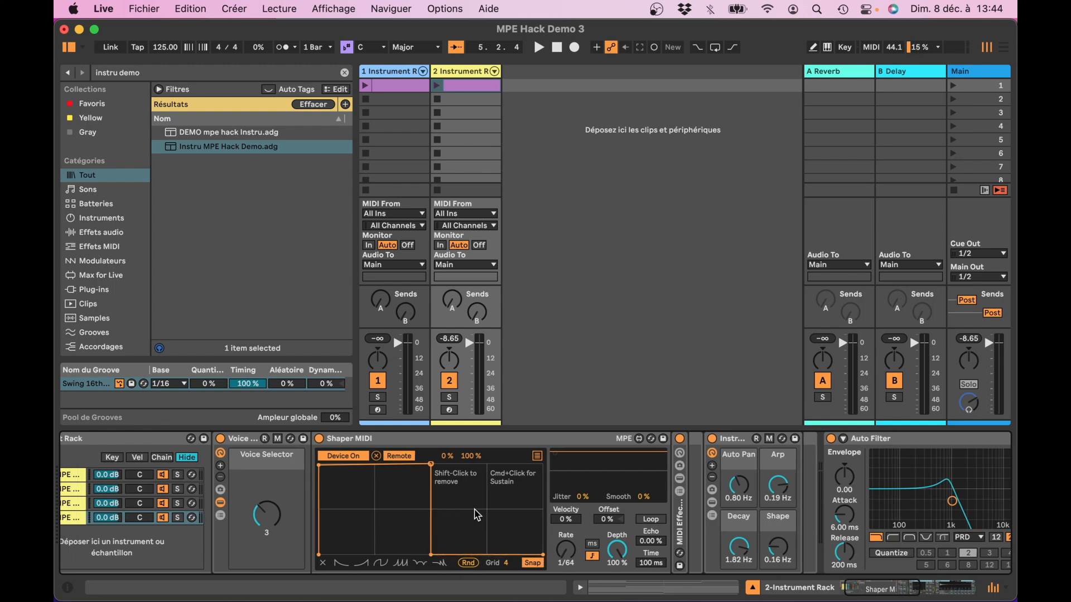
{"action": "scroll", "coordinate": [477, 514], "scroll_direction": "left", "scroll_amount": 5}
{"action": "left_click", "coordinate": [115, 505]}
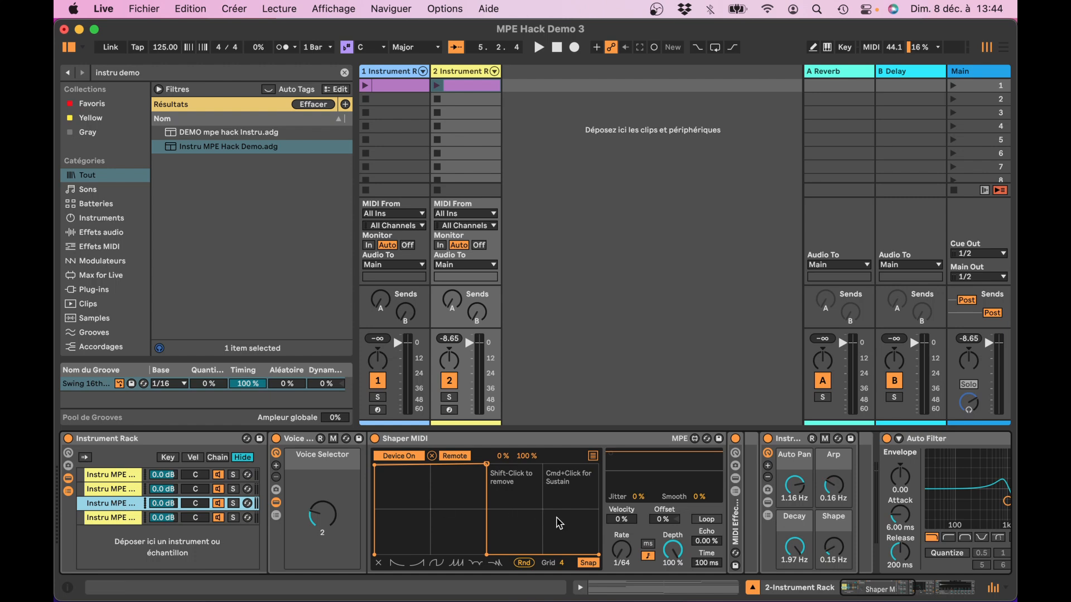
{"action": "left_click", "coordinate": [601, 561]}
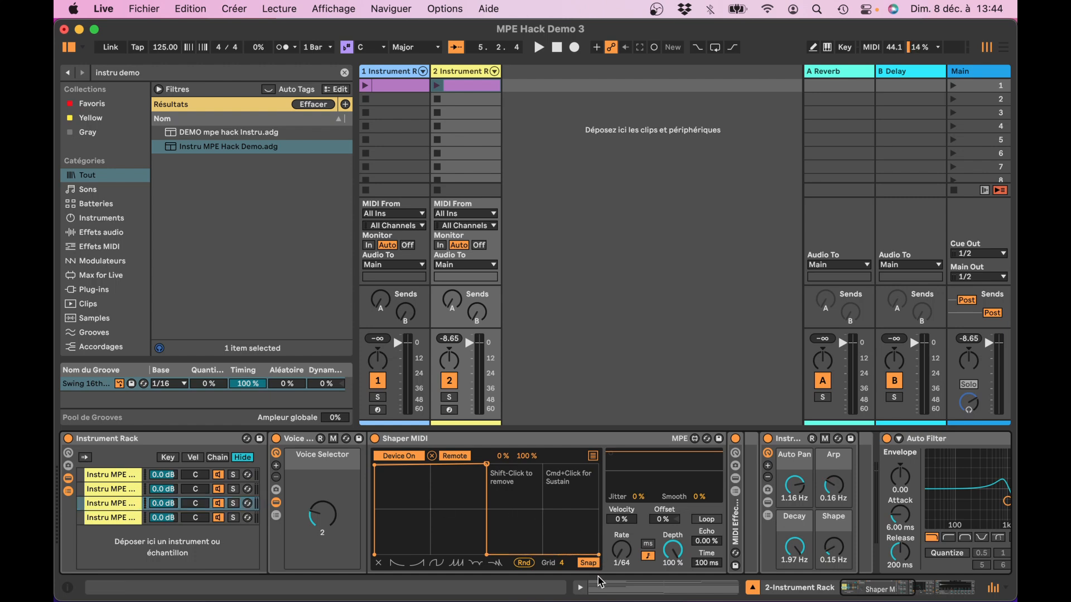
{"action": "left_click", "coordinate": [124, 492]}
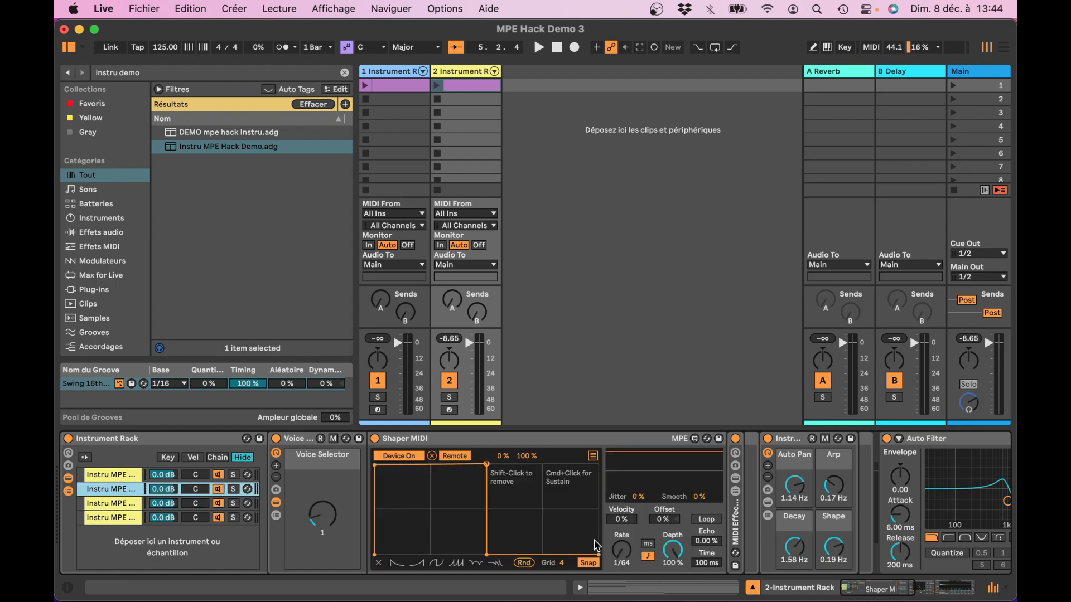
{"action": "left_click", "coordinate": [599, 553]}
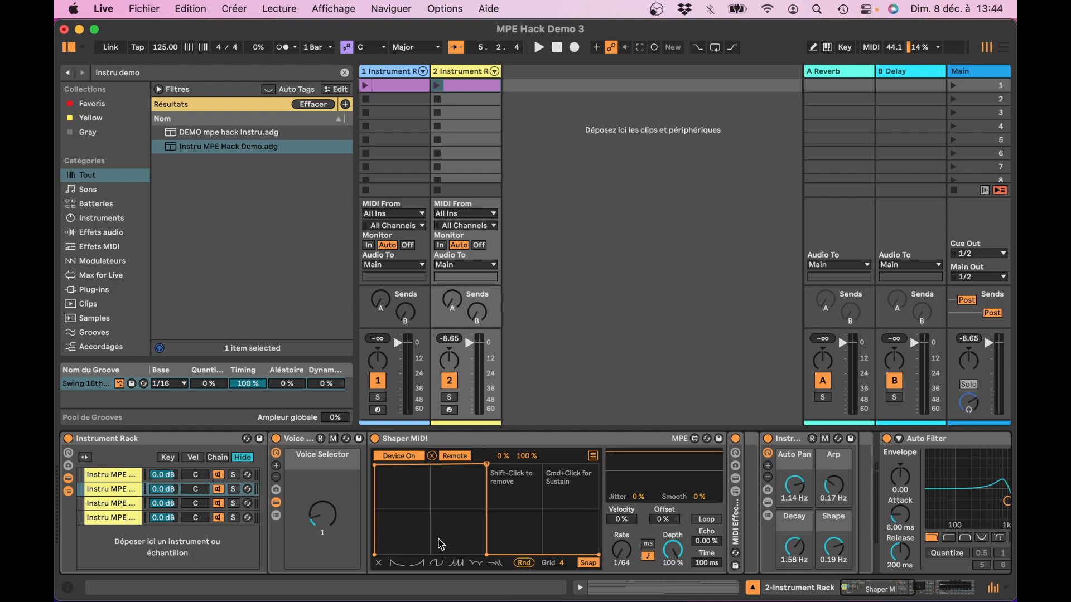
{"action": "left_click", "coordinate": [100, 476]}
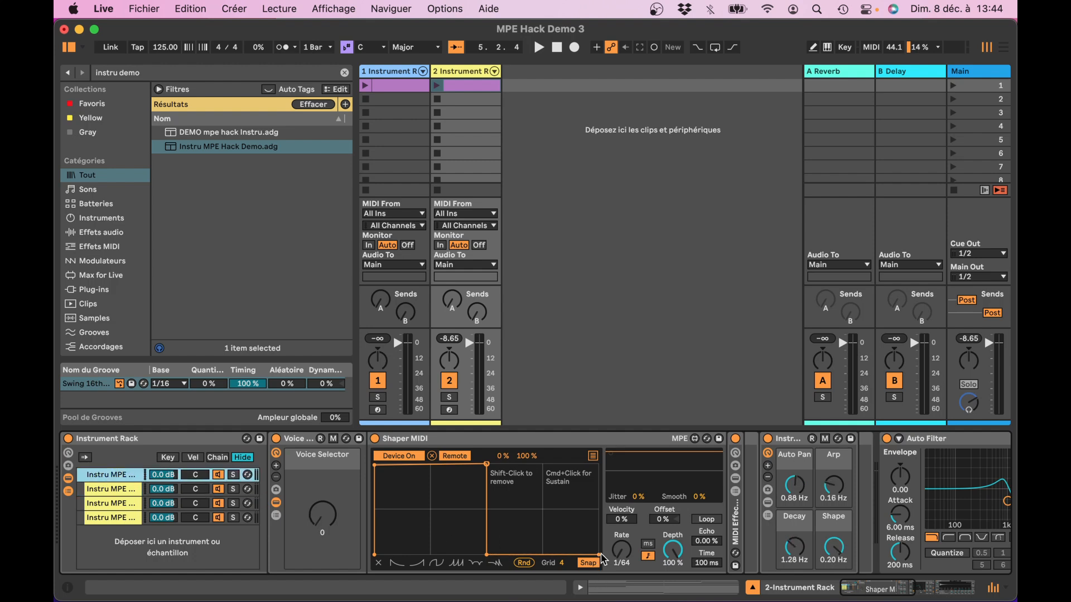
{"action": "left_click_drag", "start_coordinate": [599, 555], "coordinate": [605, 577]}
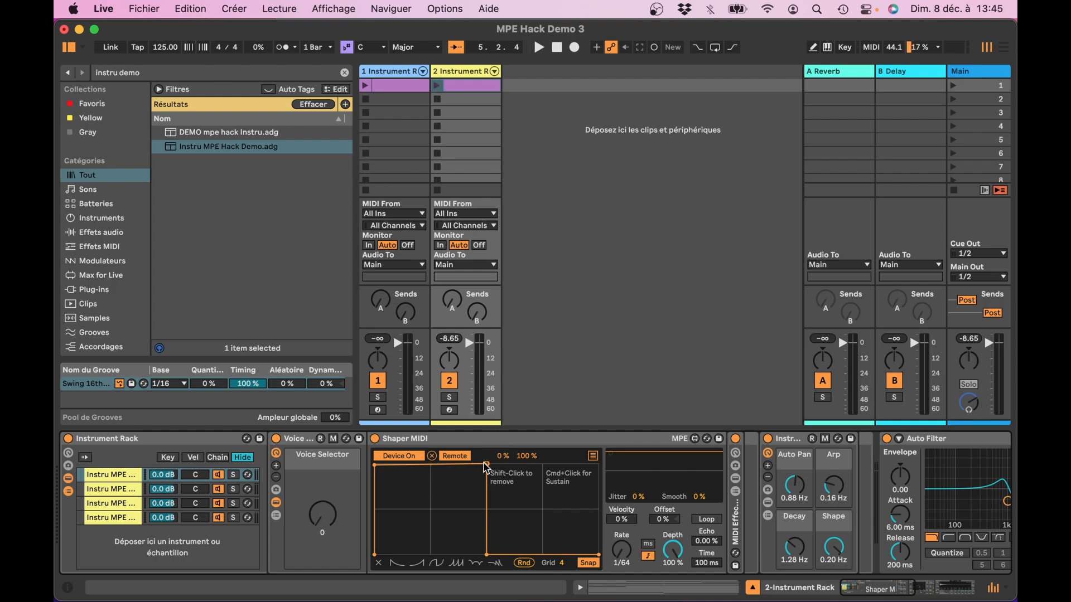
Play track 2's clip through the four chains, stop it, and hide the devices inside the Voice Selector rack
{"action": "key", "text": "space"}
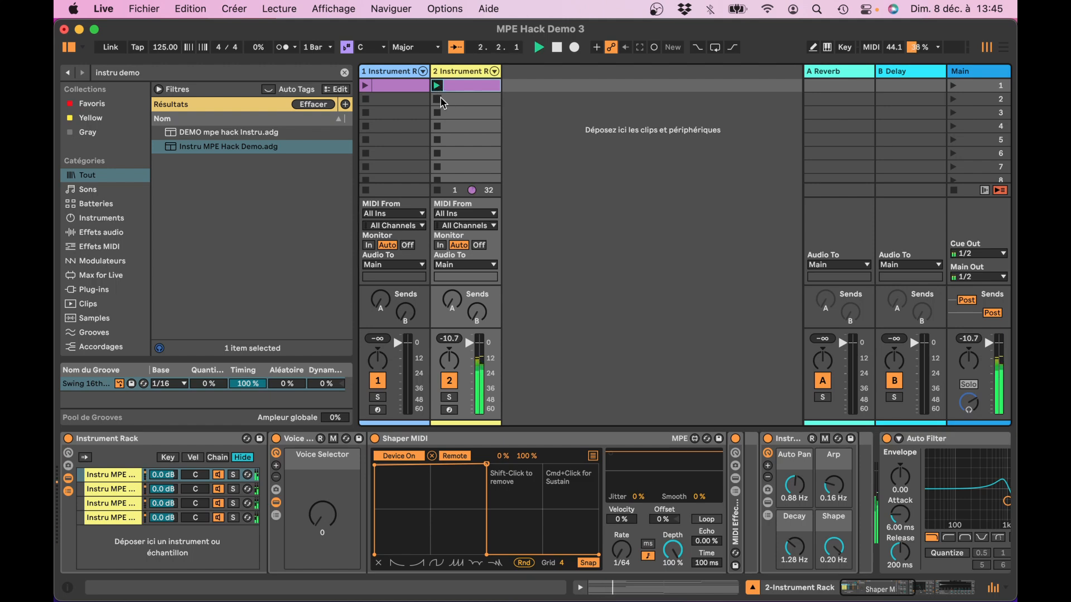
{"action": "left_click", "coordinate": [438, 99]}
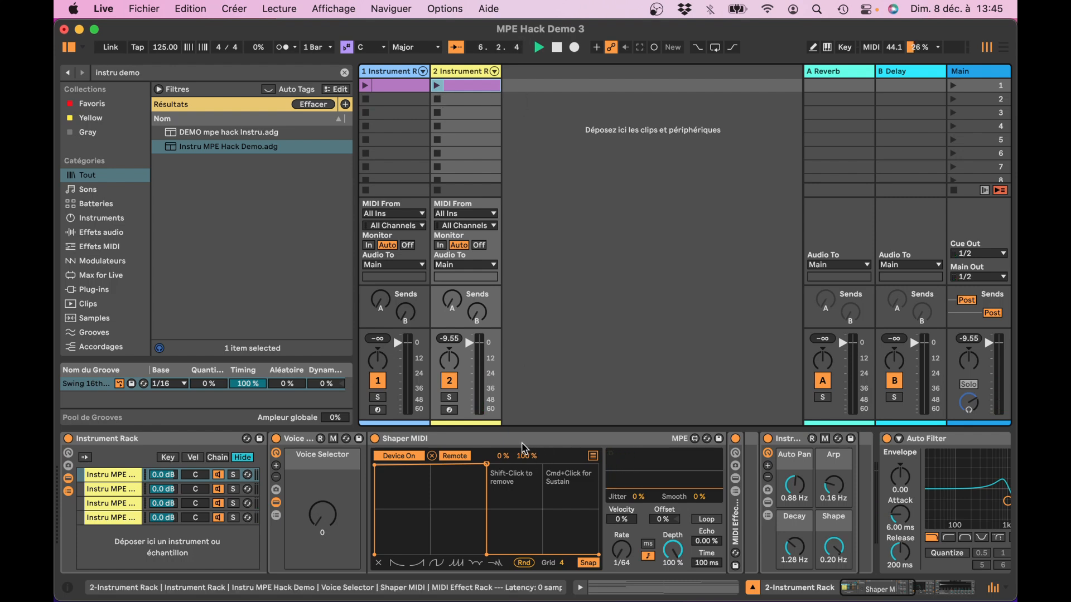
{"action": "left_click", "coordinate": [276, 503]}
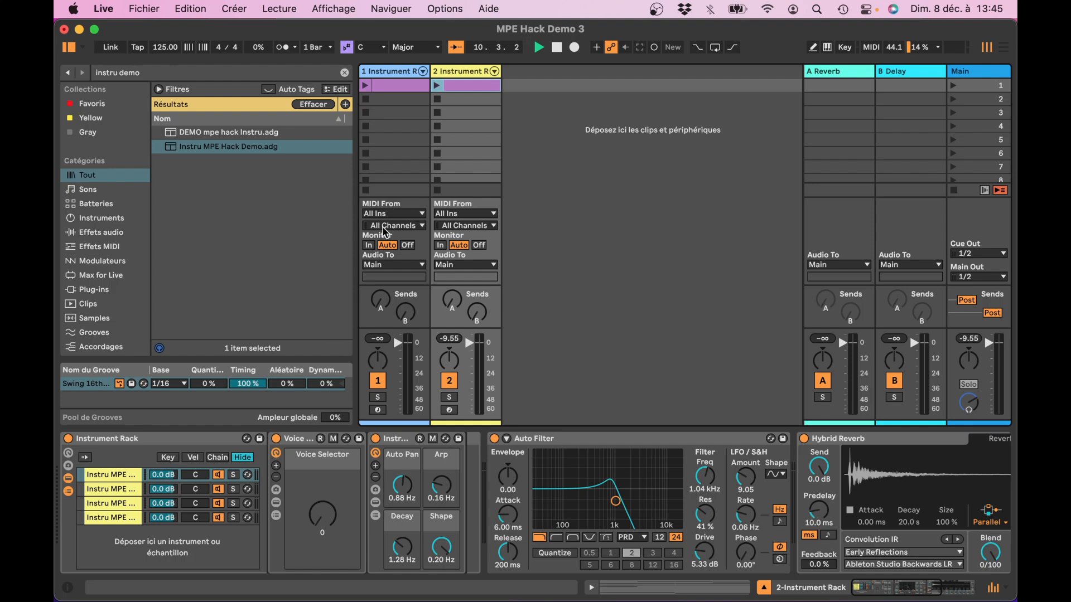
Insert a new MIDI track after track 2 and load Operator on it
{"action": "left_click", "coordinate": [458, 73]}
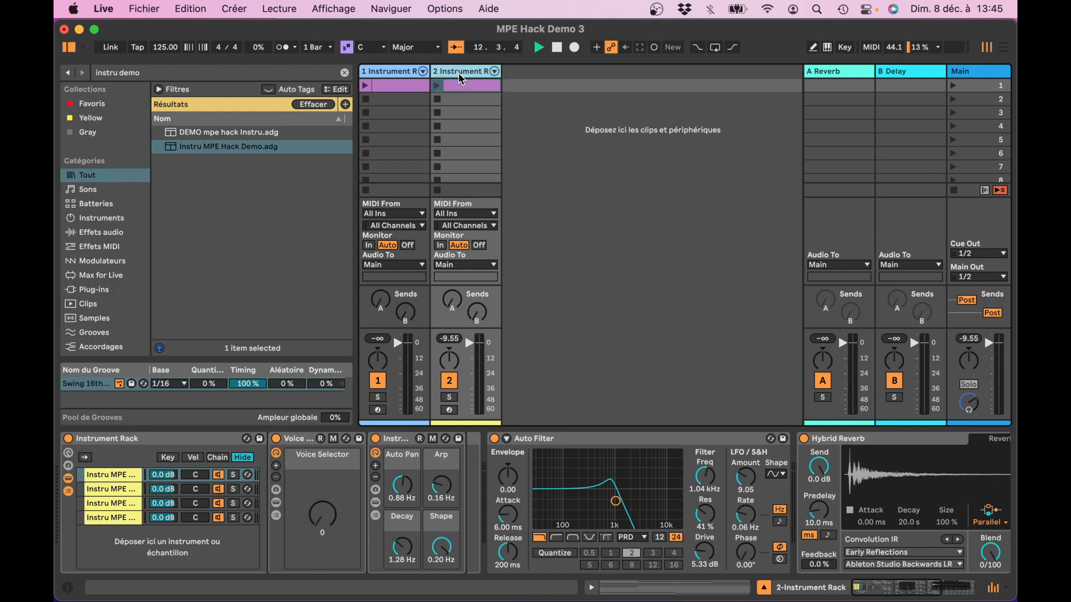
{"action": "key", "text": "super+shift+t"}
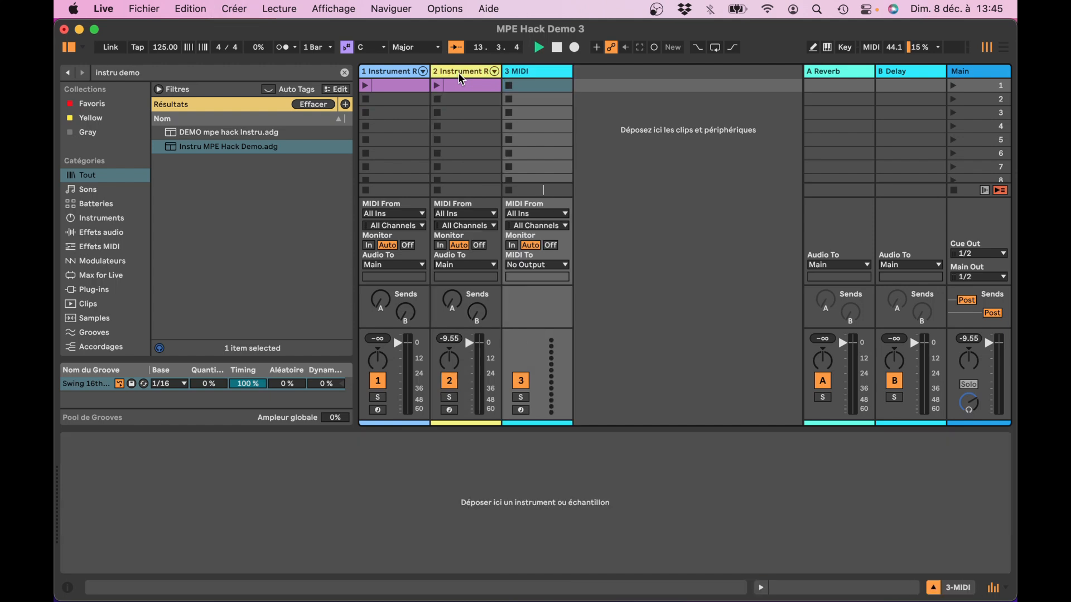
{"action": "left_click", "coordinate": [185, 73]}
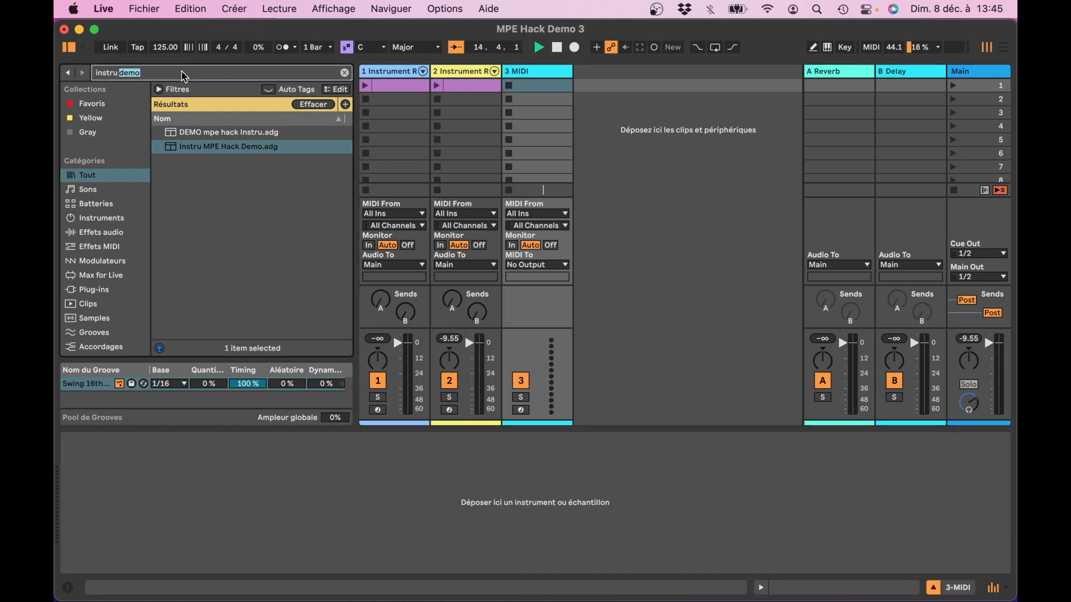
{"action": "type", "text": "operator"}
{"action": "left_click", "coordinate": [194, 134]}
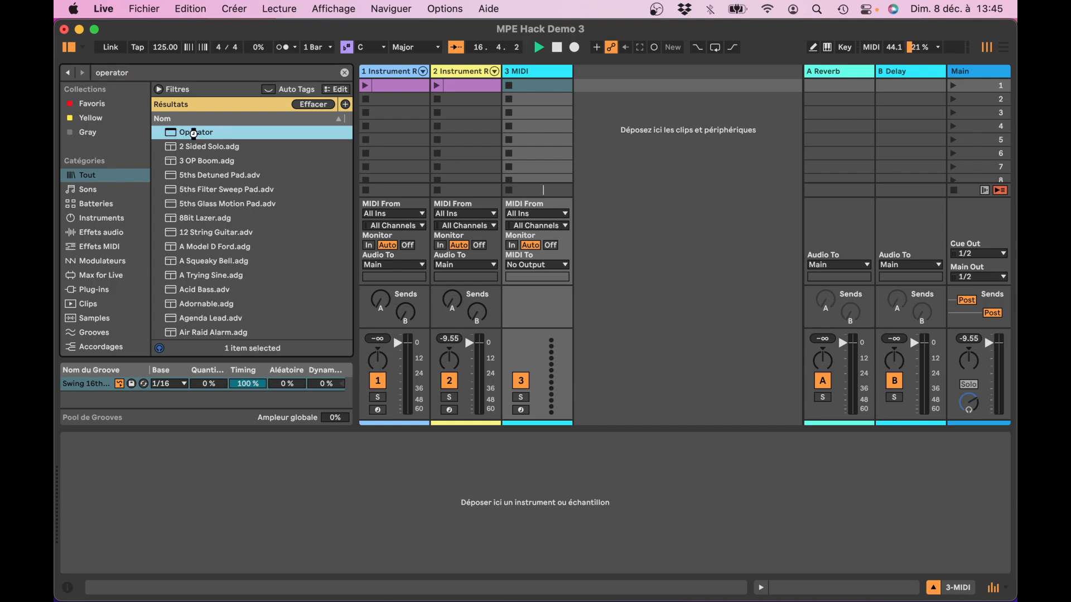
{"action": "double_click", "coordinate": [193, 133]}
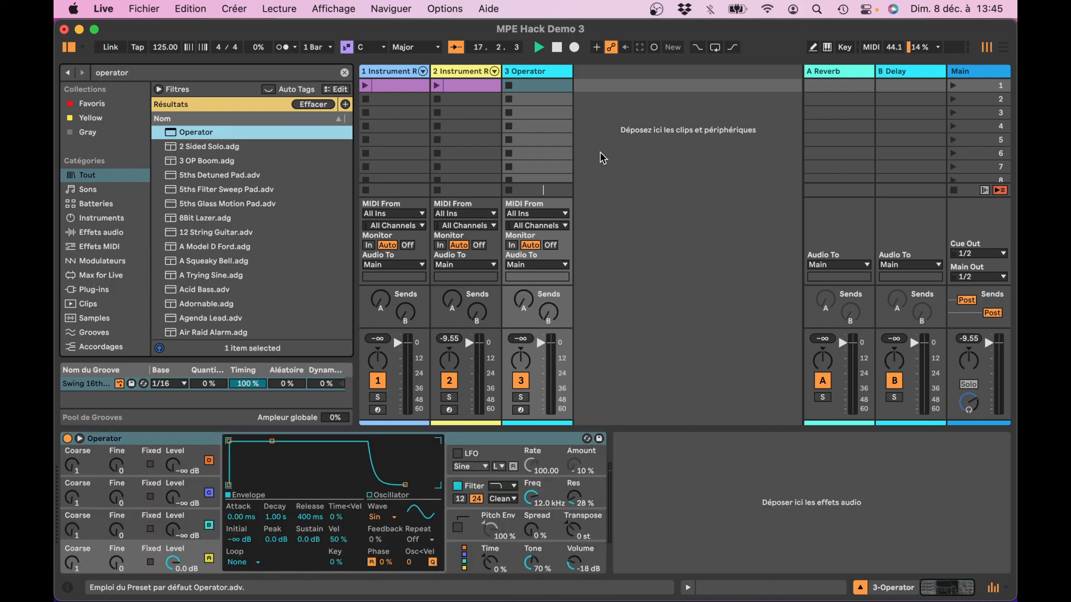
Create a one-bar clip on the Operator track with full-length C3 and D#3 notes, and play it
{"action": "double_click", "coordinate": [538, 84]}
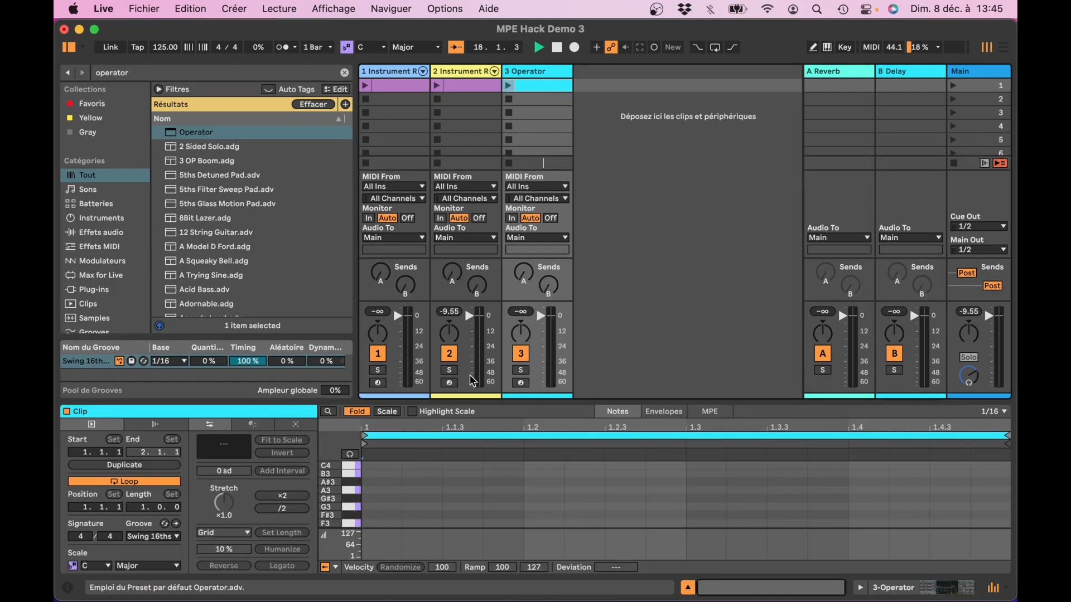
{"action": "left_click", "coordinate": [357, 412]}
{"action": "double_click", "coordinate": [371, 524]}
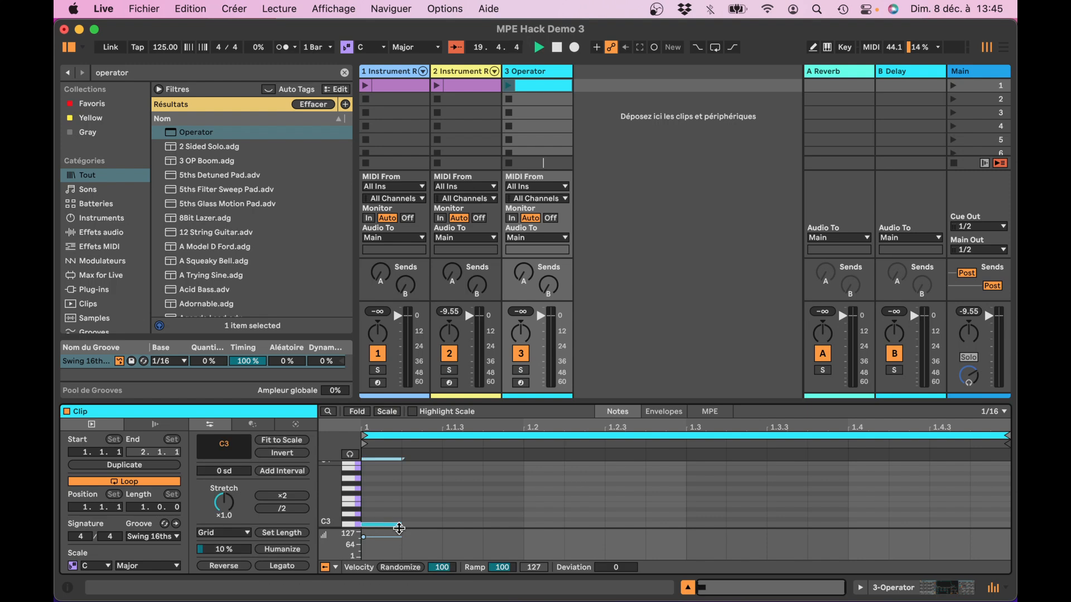
{"action": "left_click", "coordinate": [282, 566]}
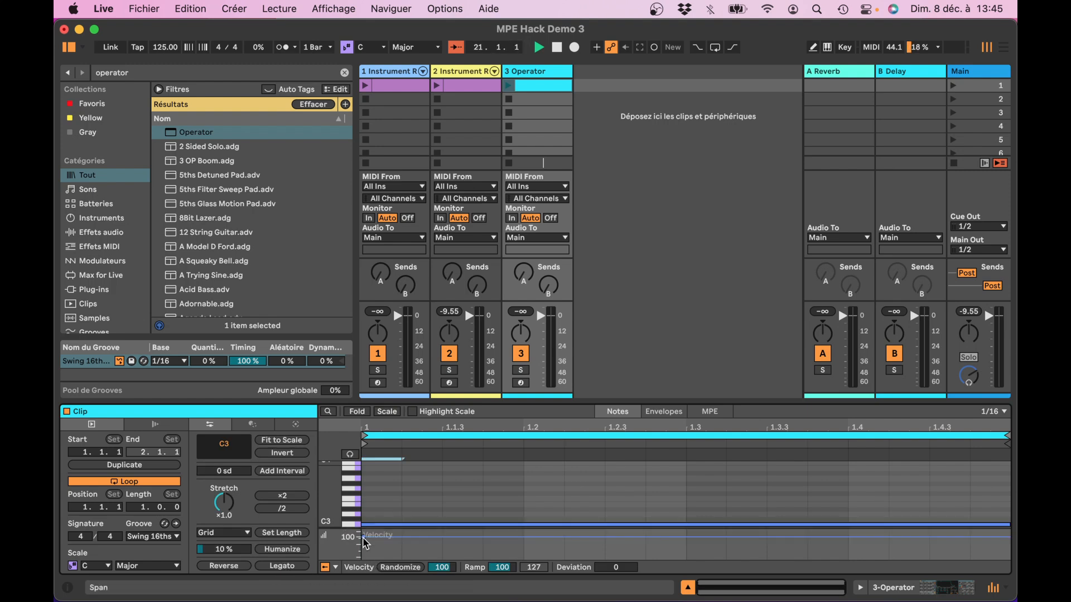
{"action": "double_click", "coordinate": [371, 509]}
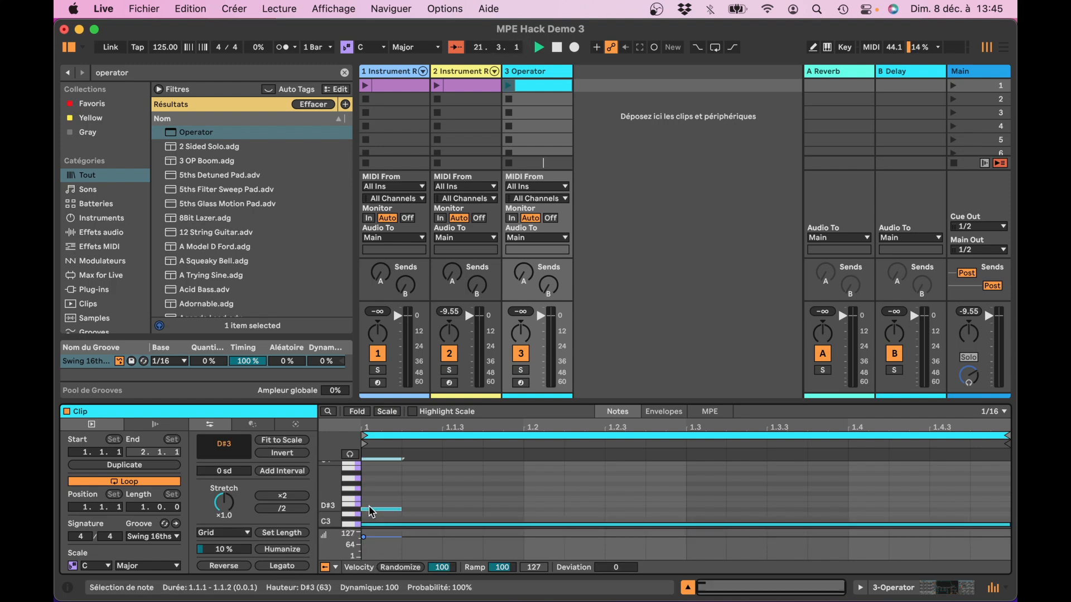
{"action": "left_click", "coordinate": [282, 566]}
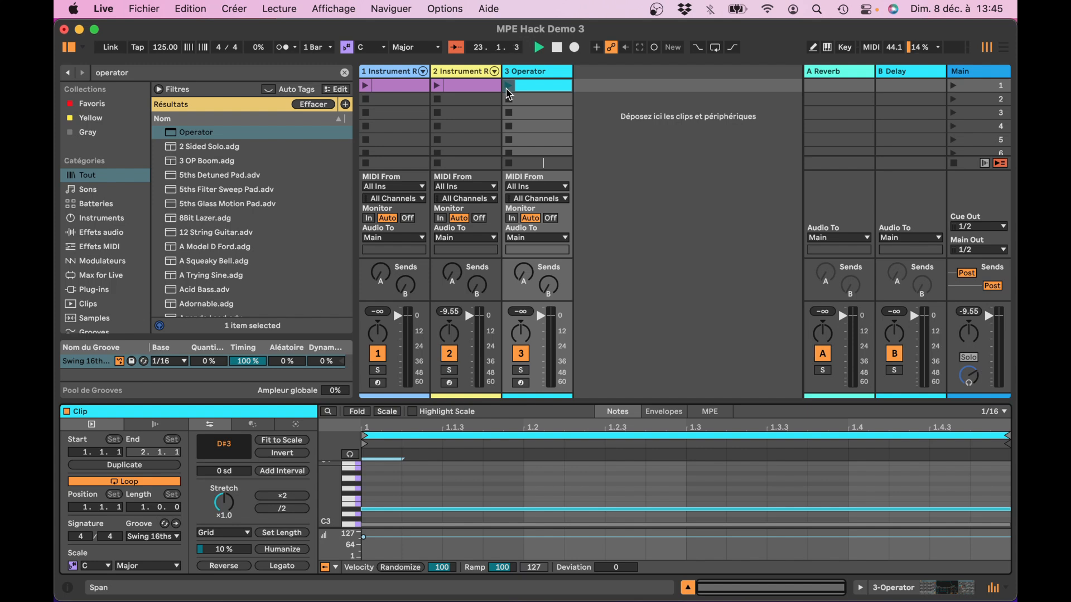
{"action": "left_click", "coordinate": [508, 88]}
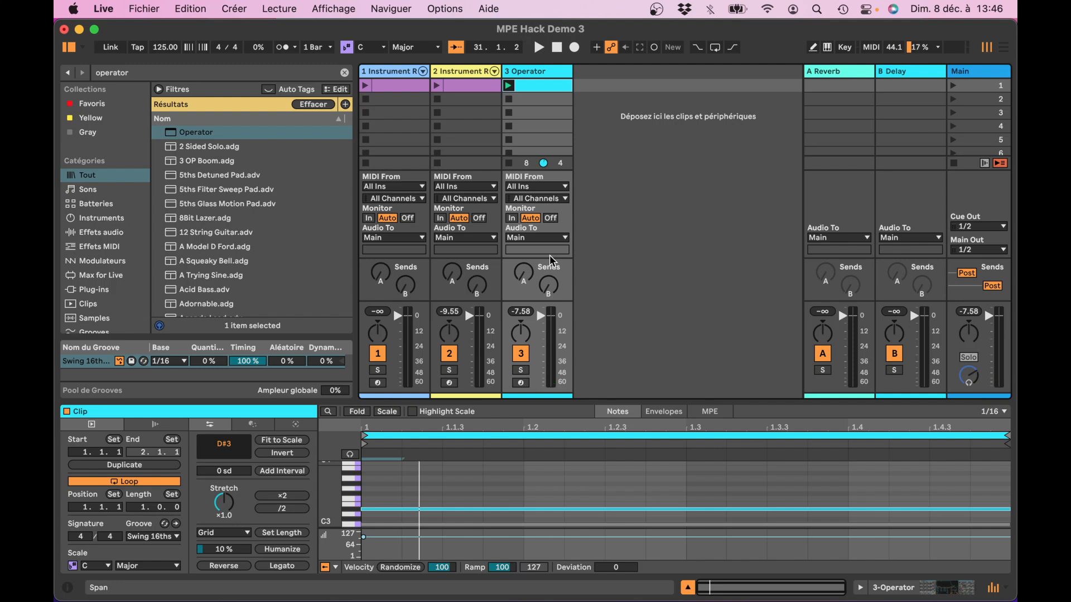
Search the browser for "arpeg" and add the Arpeggiator before Operator on track 3
{"action": "left_click", "coordinate": [164, 74]}
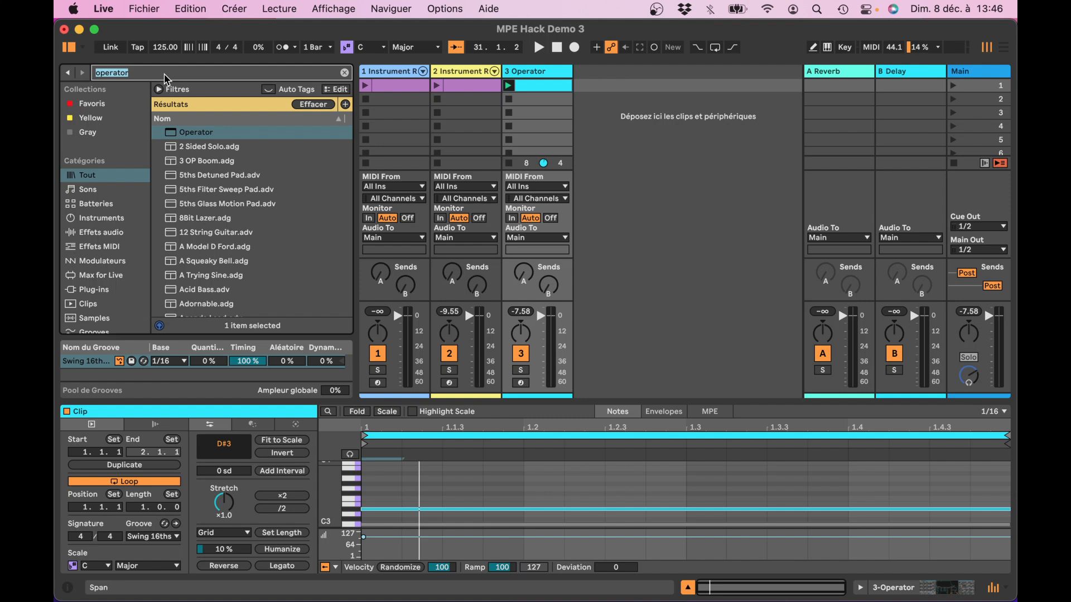
{"action": "type", "text": "arpeg"}
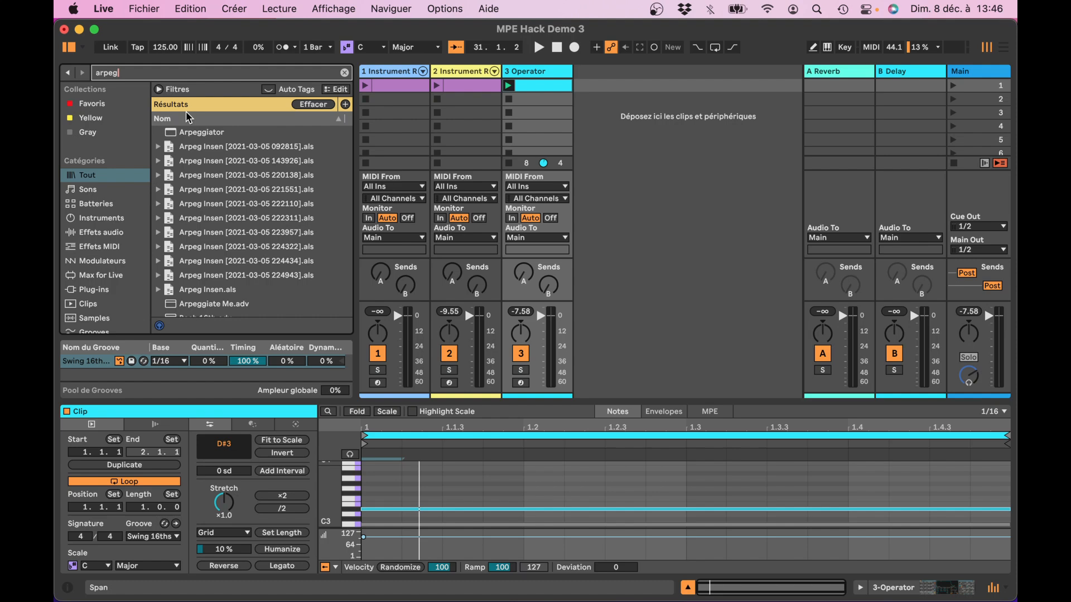
{"action": "double_click", "coordinate": [191, 131]}
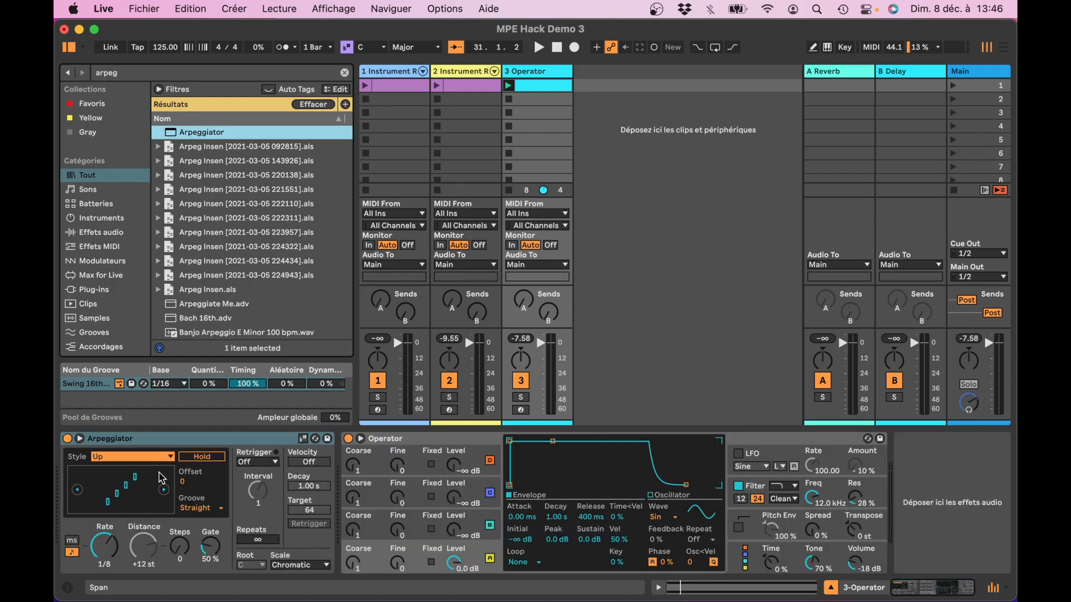
Set the Arpeggiator's rate to 1/1 and offset to 1 while auditioning track 3's clip
{"action": "left_click", "coordinate": [509, 85]}
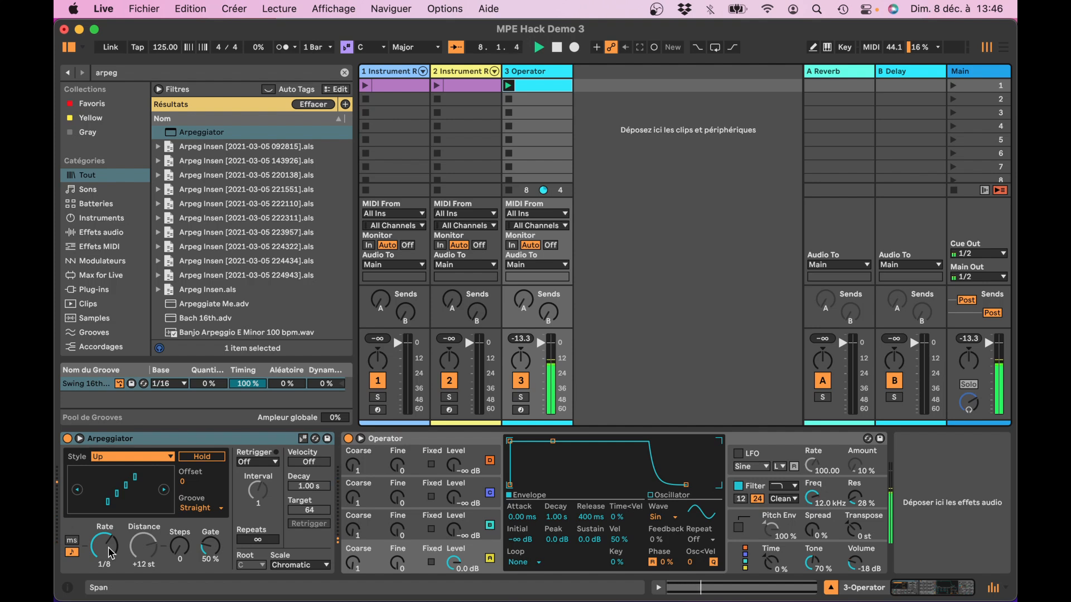
{"action": "left_click_drag", "start_coordinate": [112, 553], "coordinate": [111, 529]}
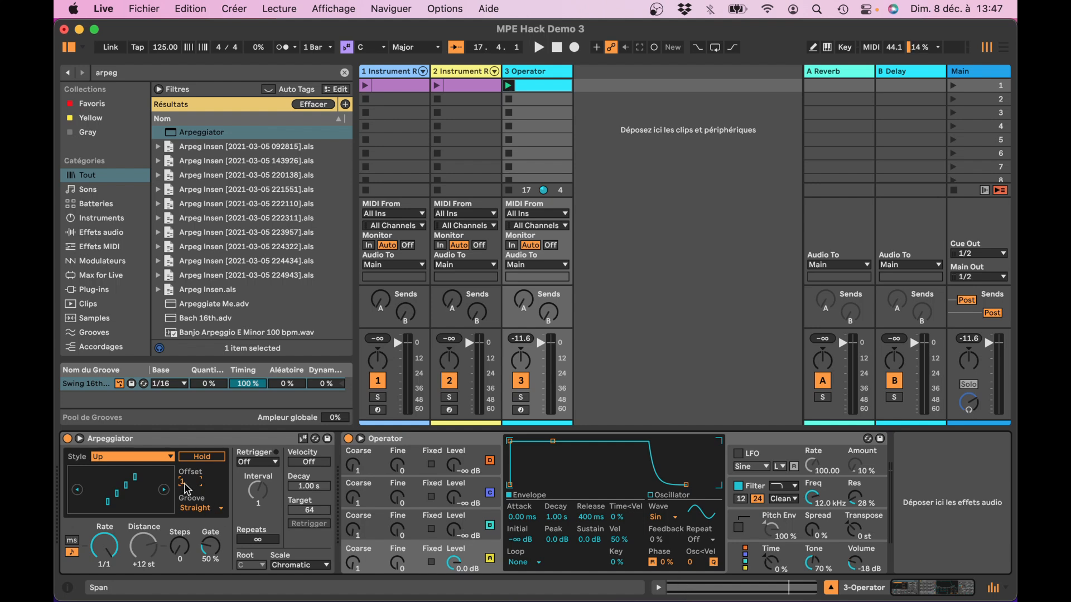
{"action": "key", "text": "space"}
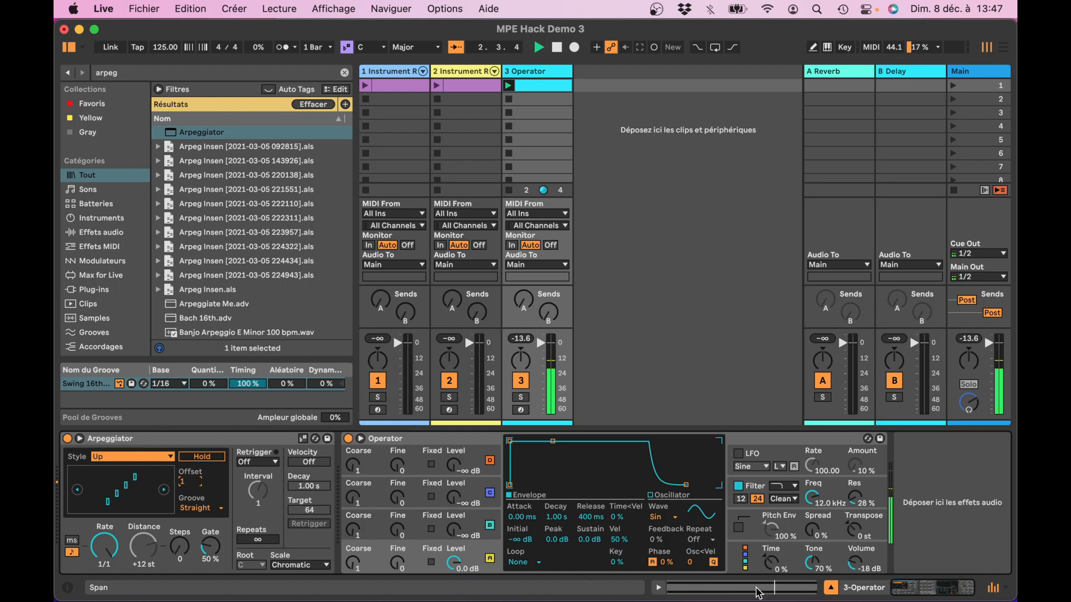
{"action": "key", "text": "space"}
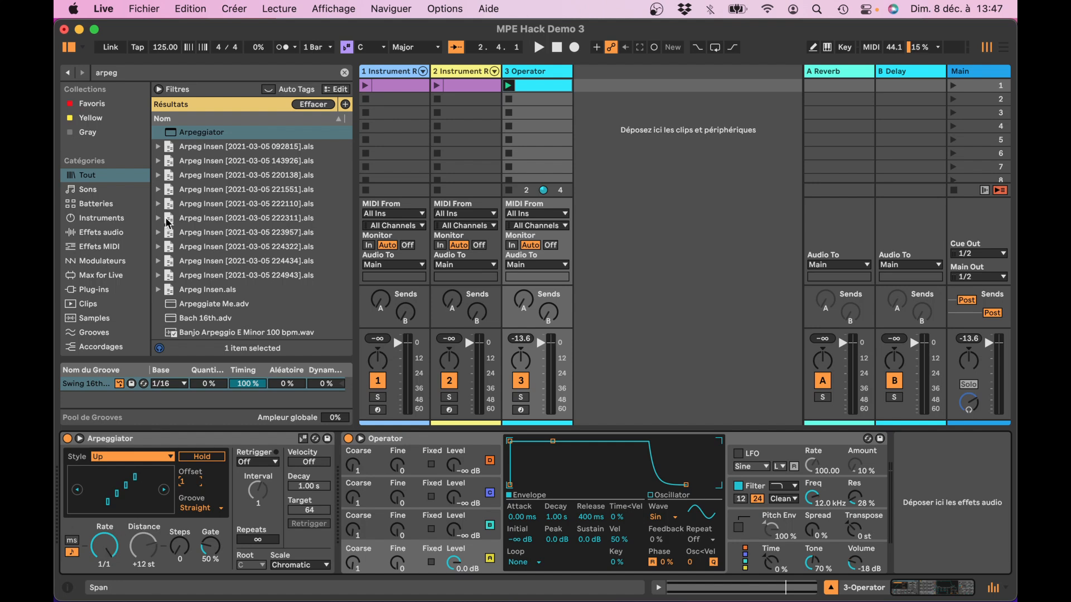
Add Shaper MIDI to track 3, place it before the Arpeggiator, and switch its modulation mode to Remote
{"action": "left_click", "coordinate": [140, 75]}
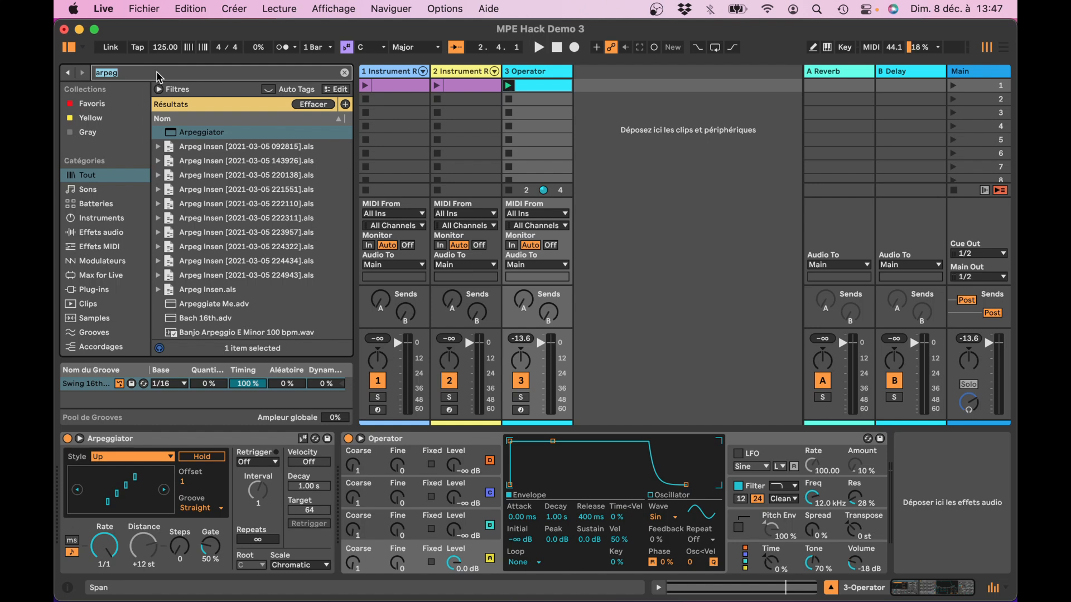
{"action": "type", "text": "sha"}
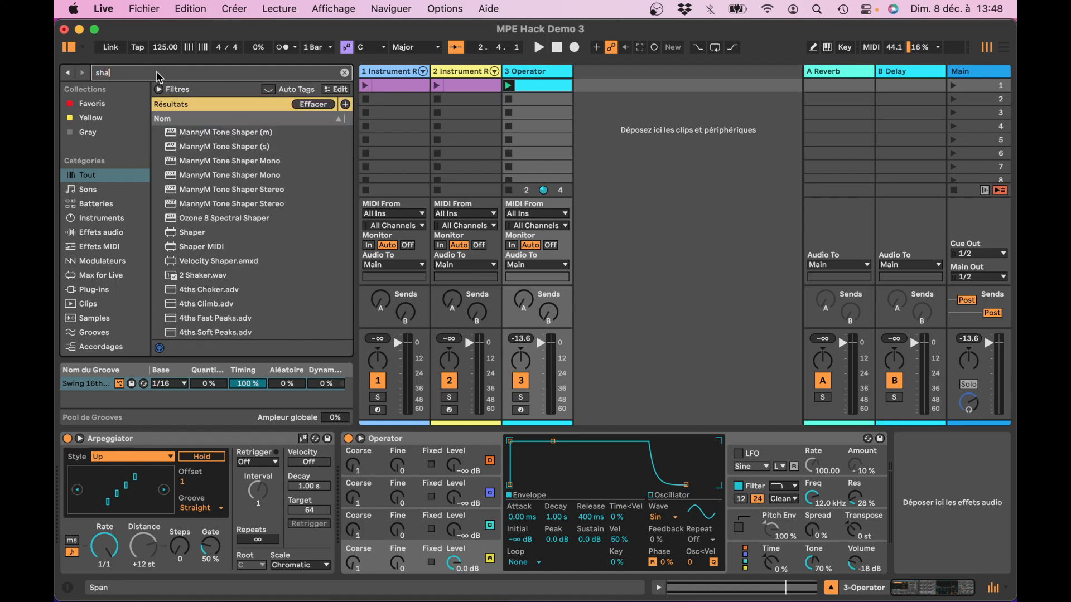
{"action": "left_click", "coordinate": [199, 247]}
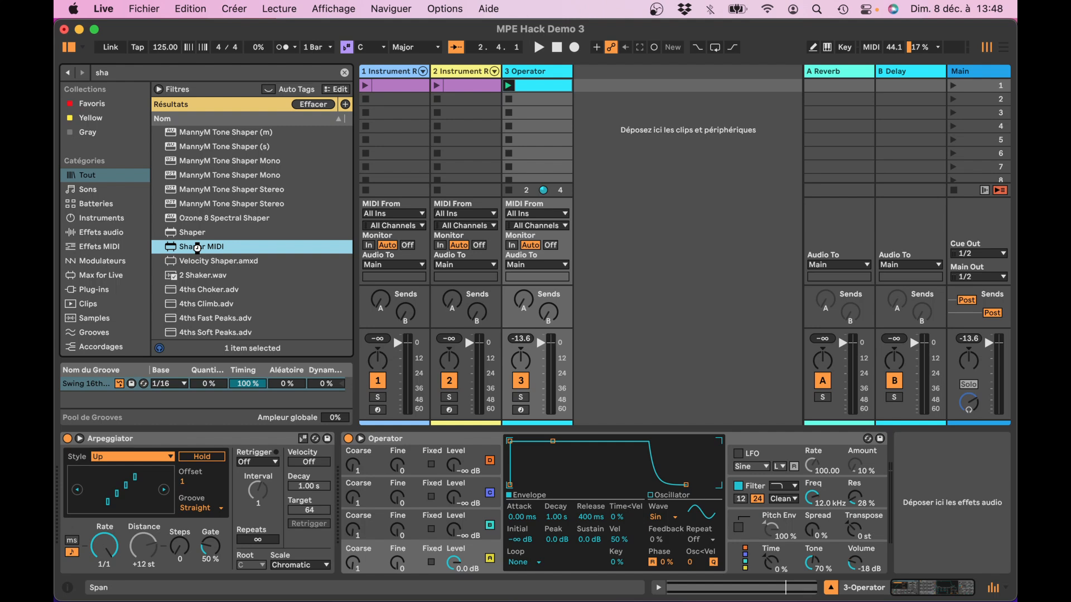
{"action": "double_click", "coordinate": [199, 247]}
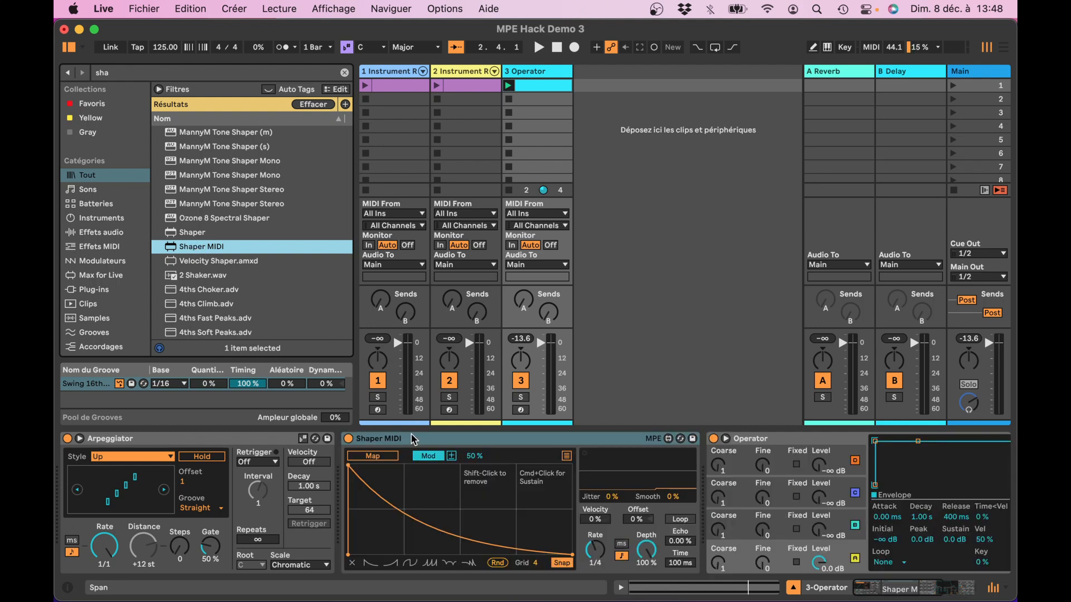
{"action": "left_click_drag", "start_coordinate": [414, 440], "coordinate": [89, 435]}
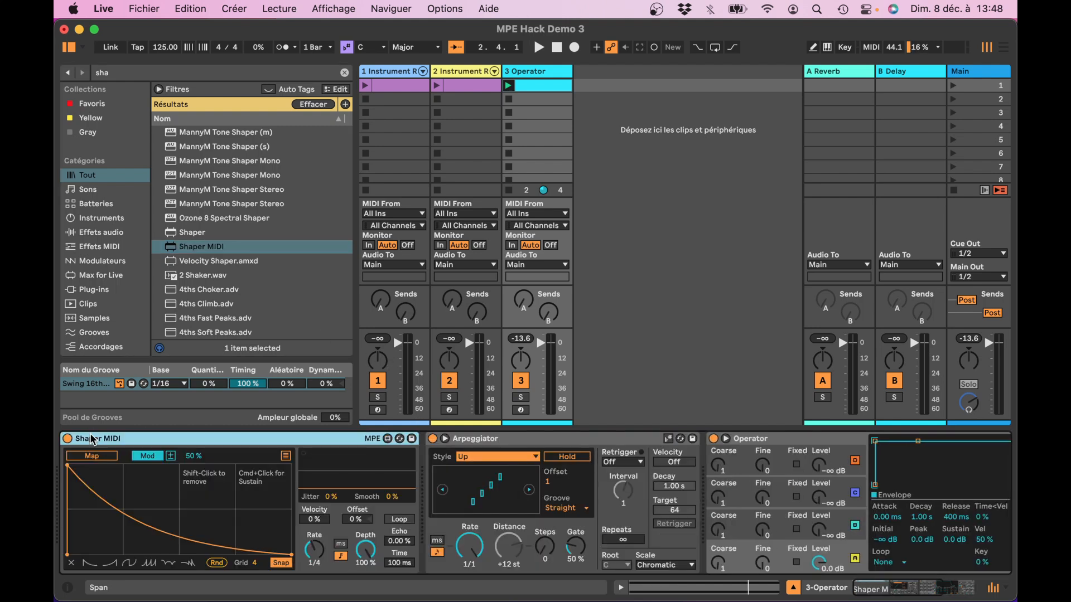
{"action": "left_click", "coordinate": [159, 457]}
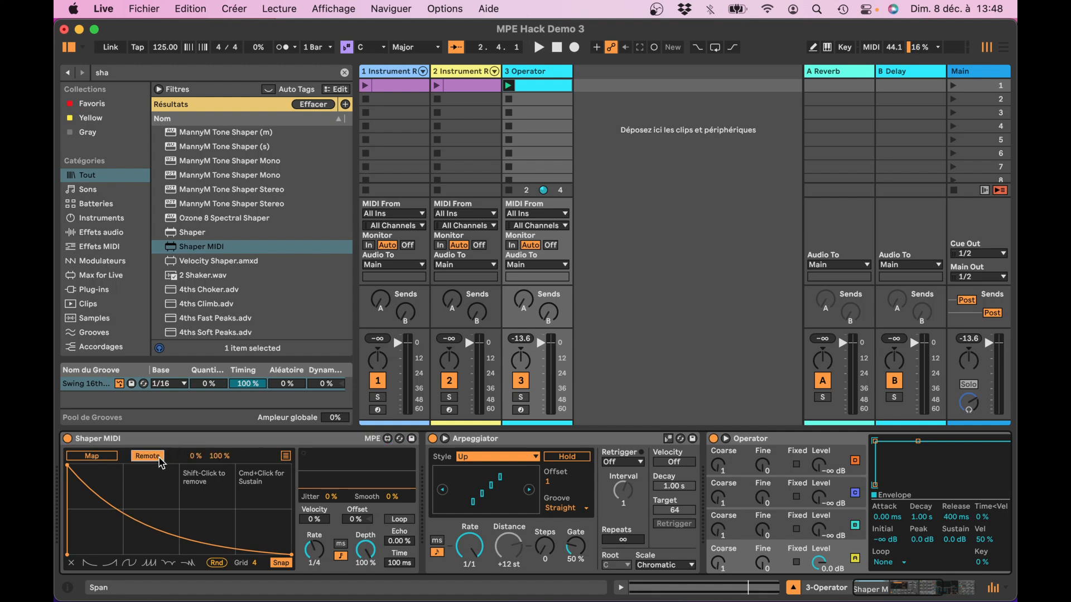
Map Shaper MIDI's remote modulation to the Arpeggiator's on/off switch
{"action": "left_click", "coordinate": [110, 457]}
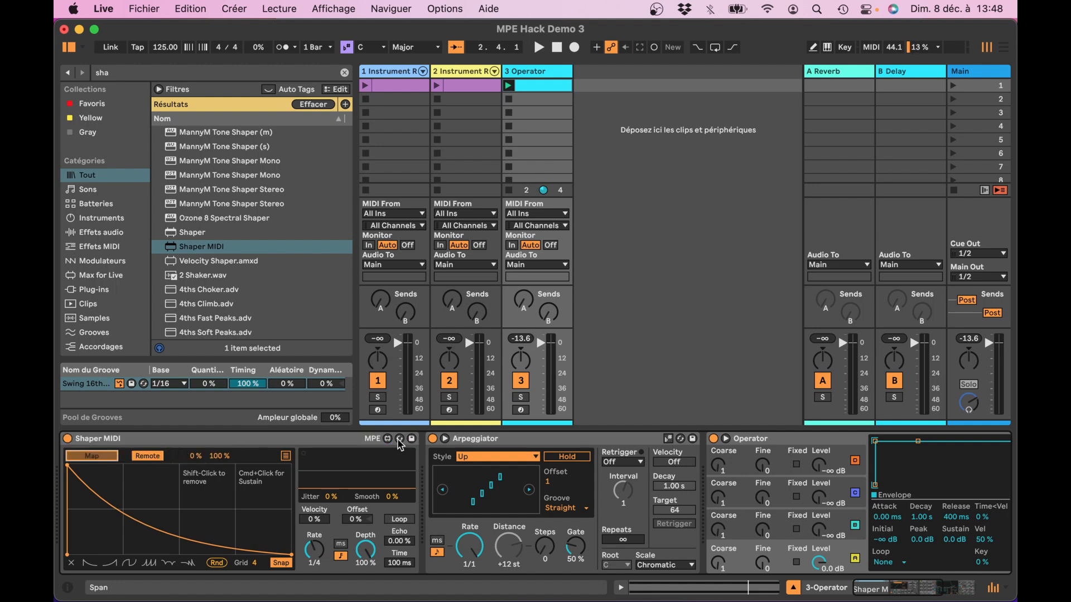
{"action": "left_click", "coordinate": [433, 440]}
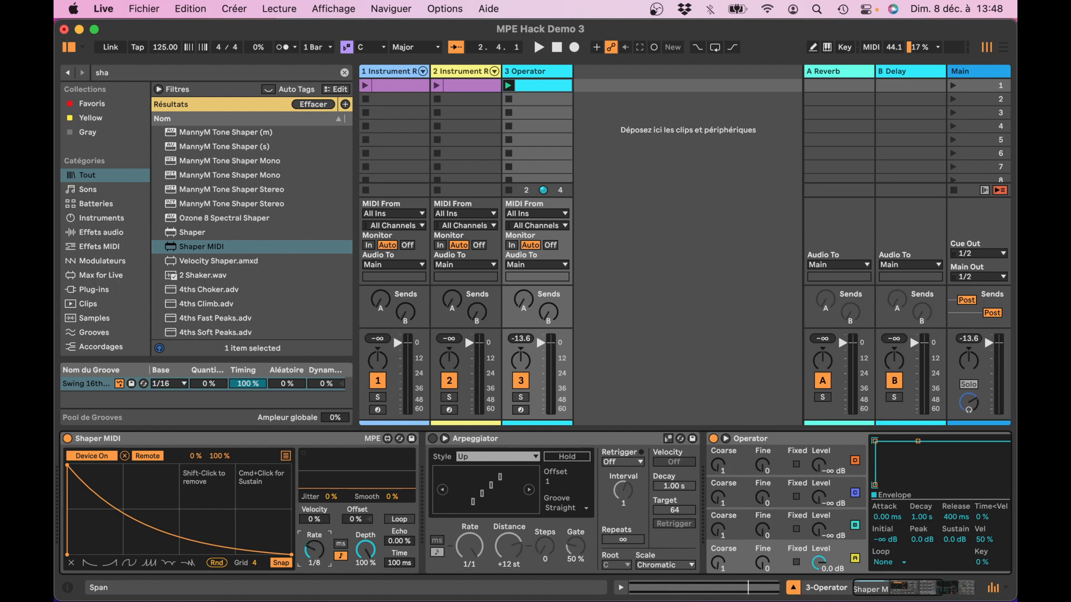
Set Shaper MIDI's rate to 1/64 and shape its curve to hold maximum for the first quarter before dropping straight to zero
{"action": "left_click_drag", "start_coordinate": [314, 550], "coordinate": [314, 556]}
{"action": "left_click_drag", "start_coordinate": [121, 517], "coordinate": [124, 464]}
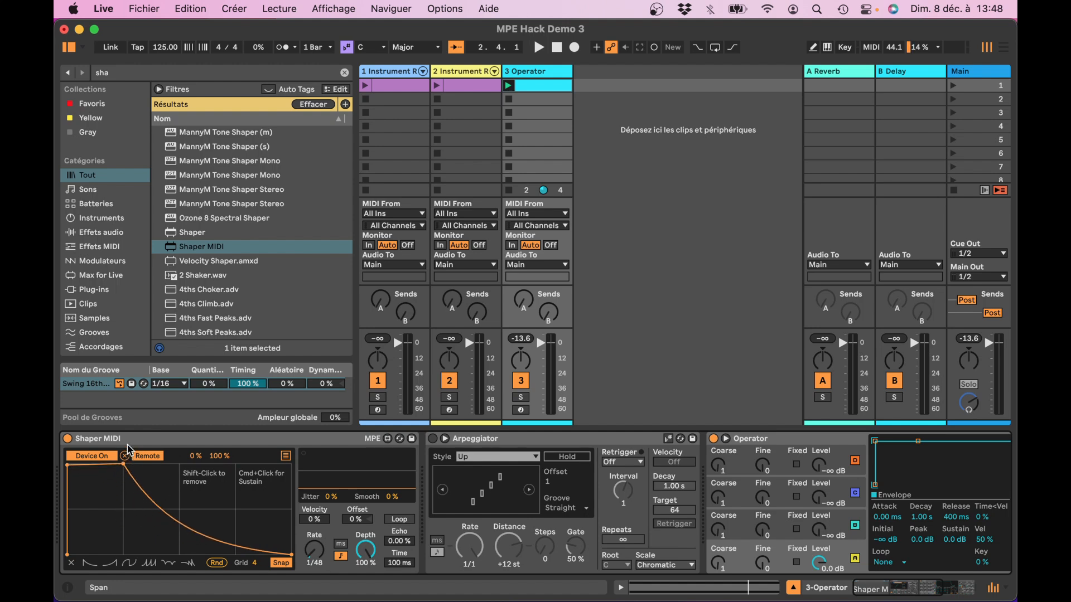
{"action": "left_click_drag", "start_coordinate": [160, 516], "coordinate": [132, 562]}
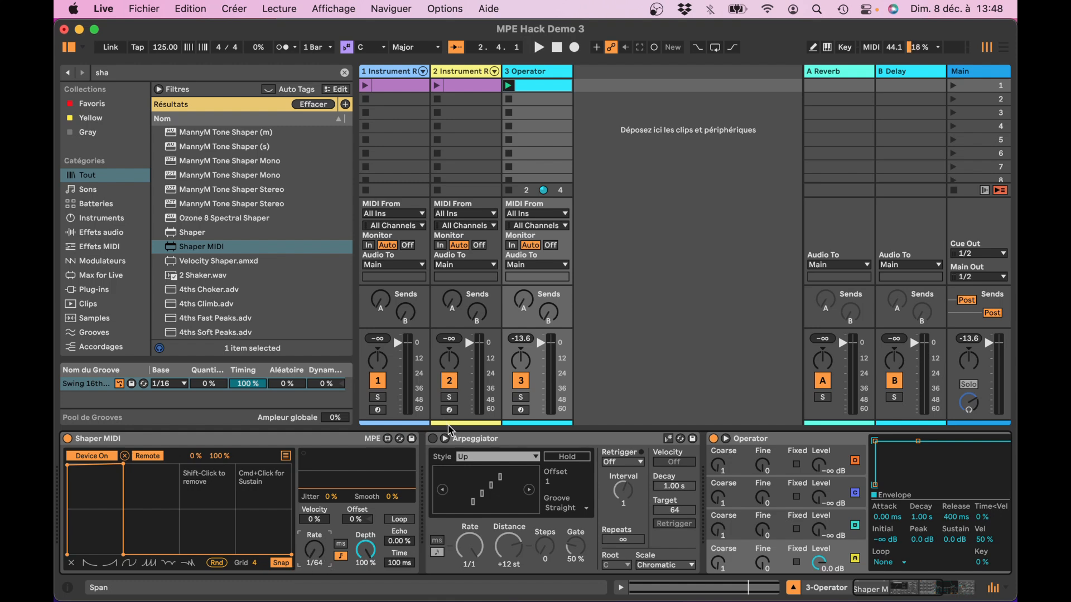
Search the browser for "note length", add Note Length between the Arpeggiator and Operator on track 3, and enable its Latch trigger
{"action": "left_click", "coordinate": [509, 87]}
{"action": "left_click", "coordinate": [167, 72]}
{"action": "type", "text": "n"}
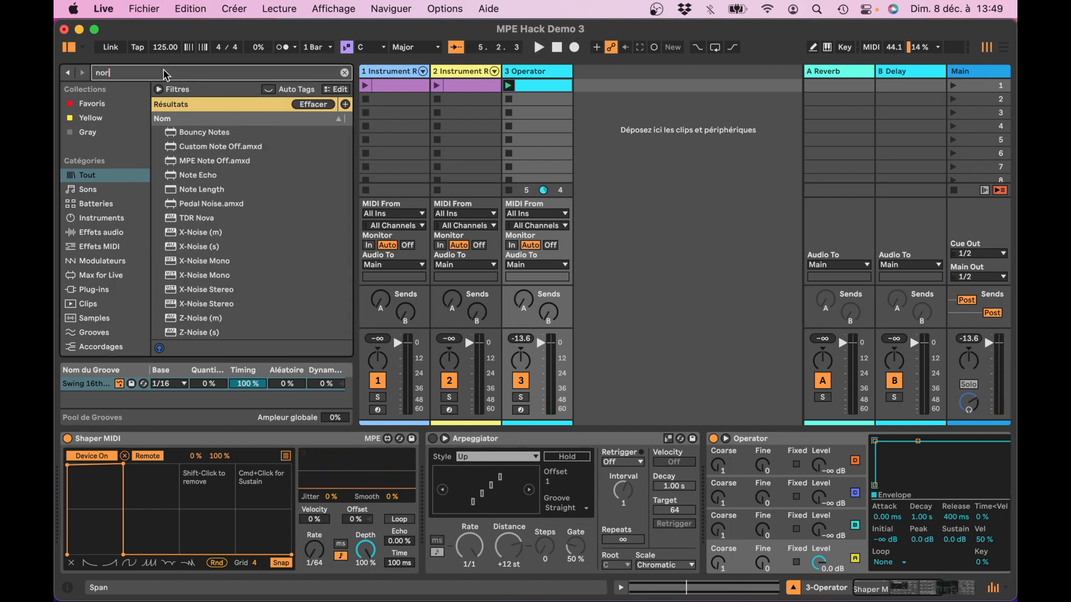
{"action": "type", "text": "ote length"}
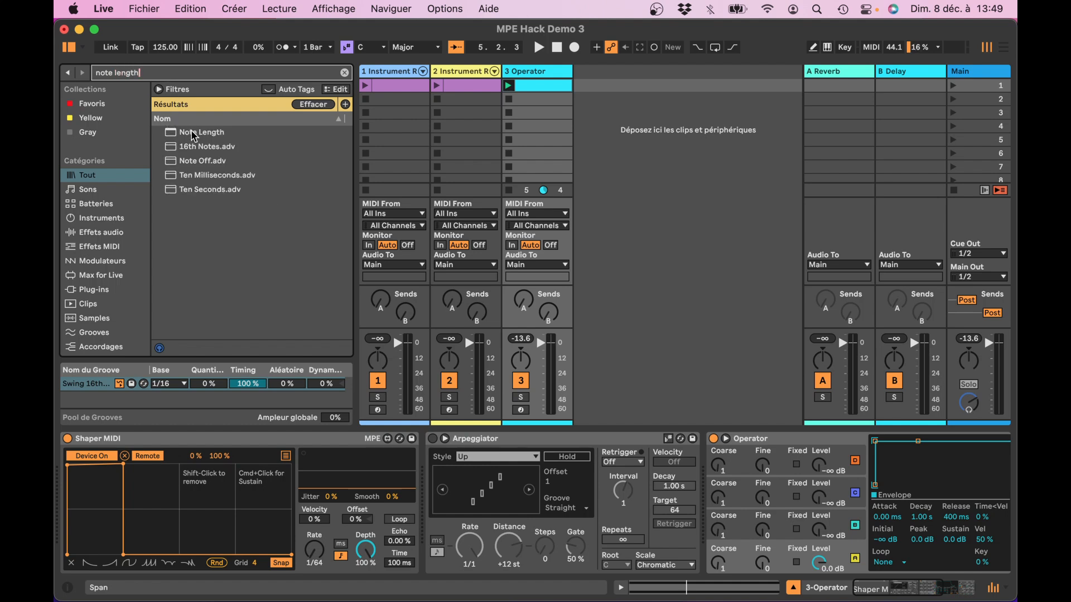
{"action": "double_click", "coordinate": [194, 136]}
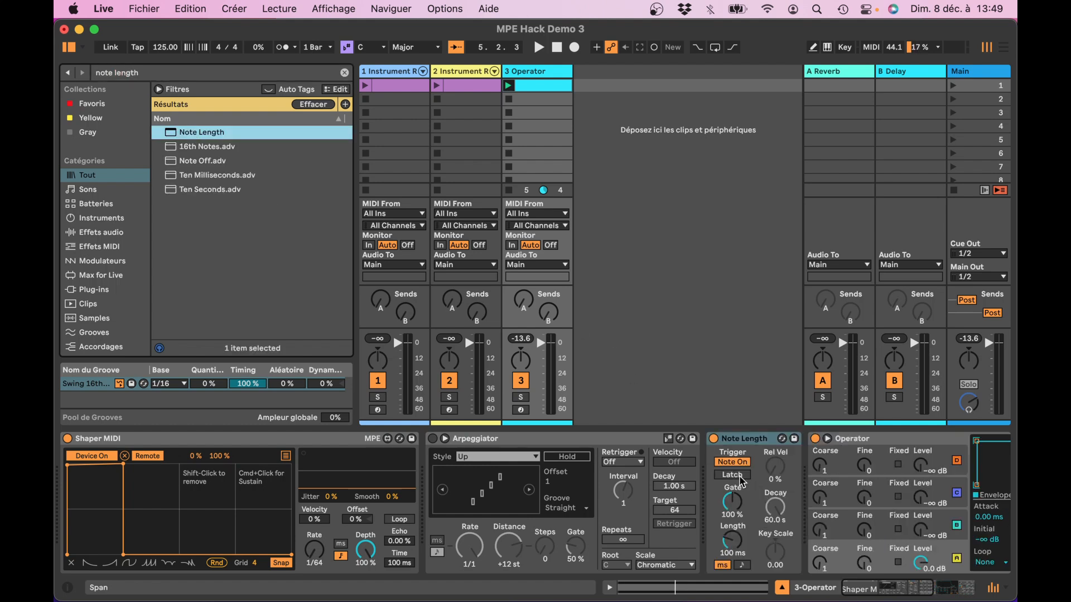
{"action": "left_click", "coordinate": [741, 477]}
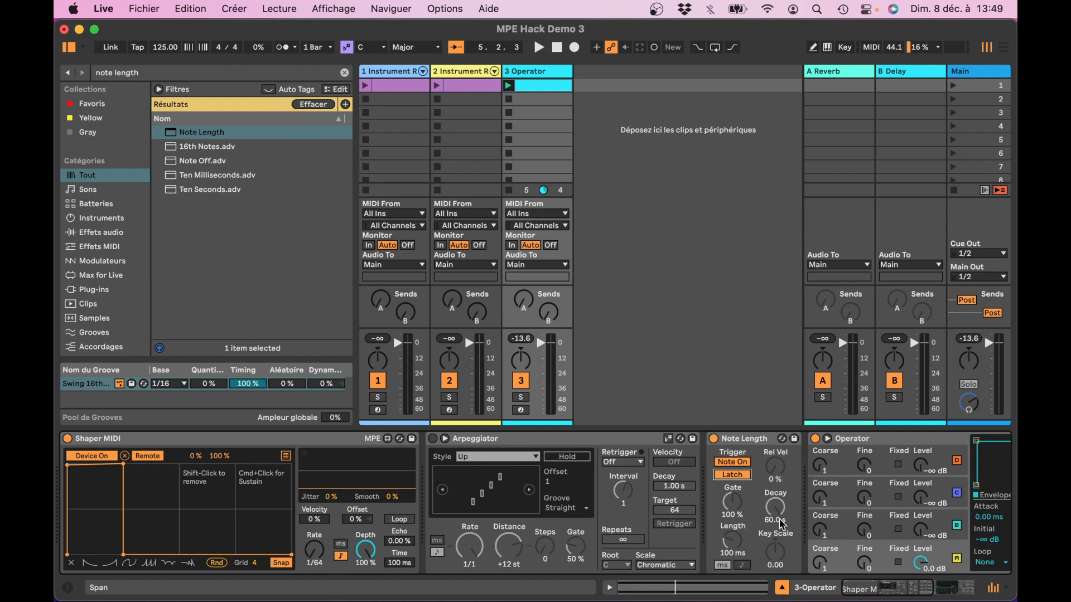
Set the Arpeggiator's offset to 0 while auditioning track 3's clip
{"action": "key", "text": "space"}
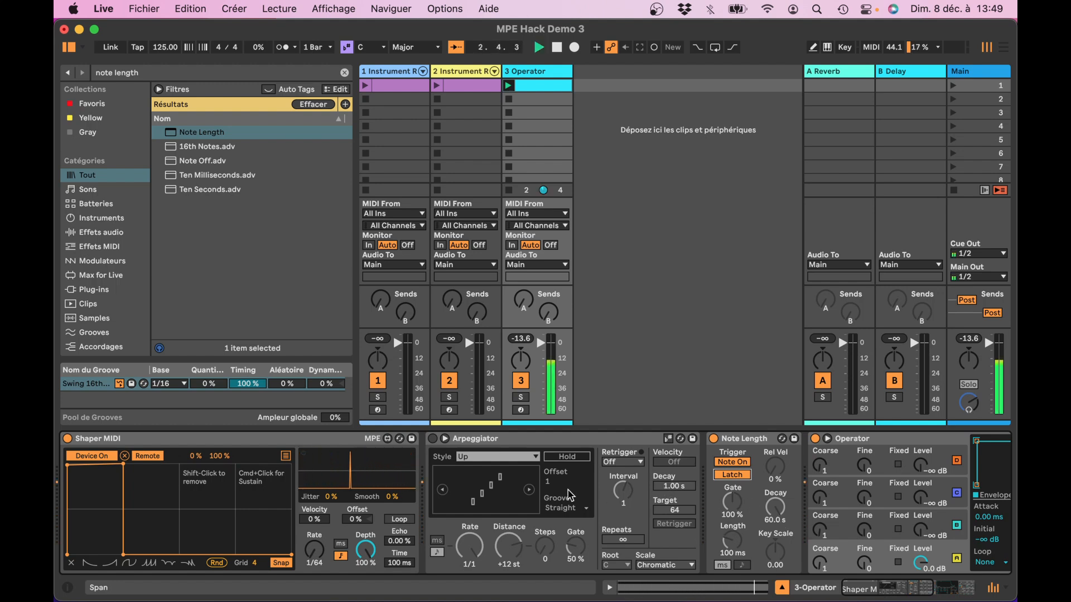
{"action": "mouse_move", "coordinate": [550, 482]}
{"action": "left_mouse_down"}
{"action": "mouse_move", "coordinate": [550, 492]}
{"action": "mouse_move", "coordinate": [551, 483]}
{"action": "left_mouse_up"}
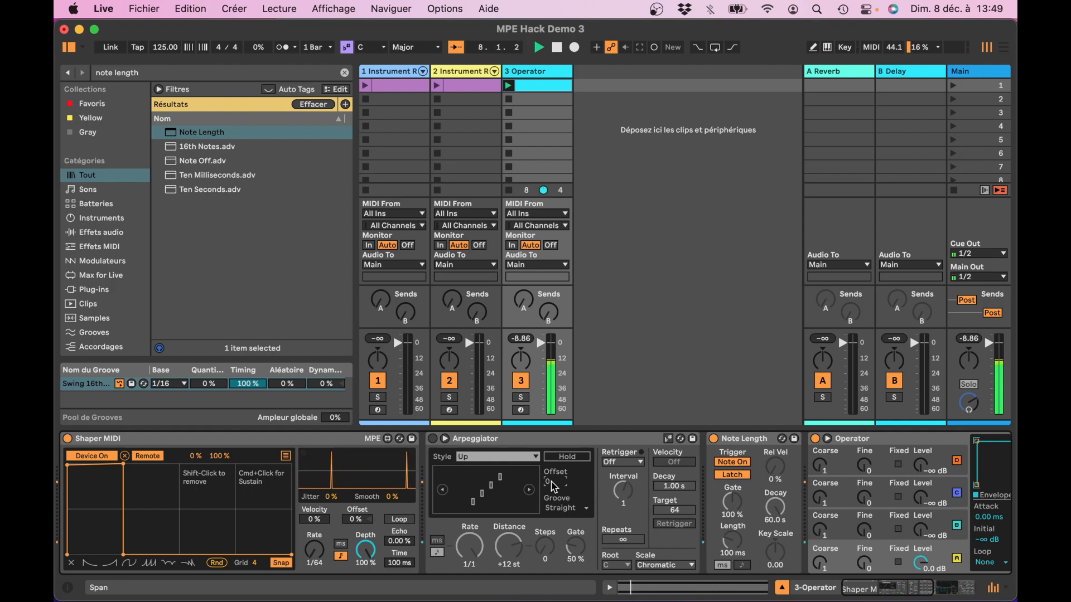
{"action": "key", "text": "space"}
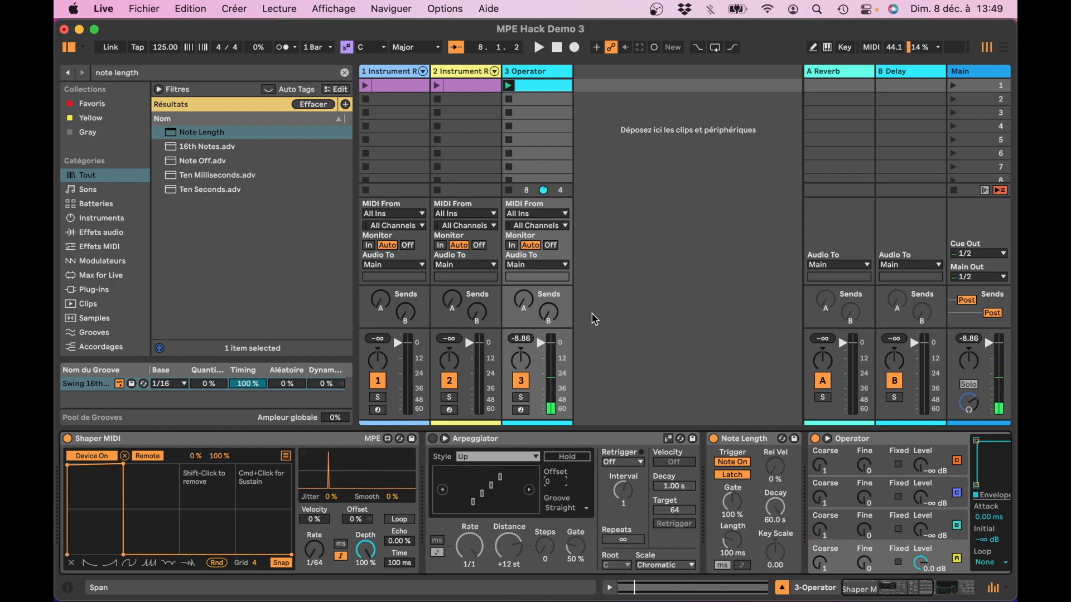
Shorten the C3 and D#3 notes in track 3's clip to half a bar, ending at 1.3, and play the clip
{"action": "left_click", "coordinate": [541, 88]}
{"action": "scroll", "coordinate": [669, 505], "scroll_direction": "down", "scroll_amount": 3}
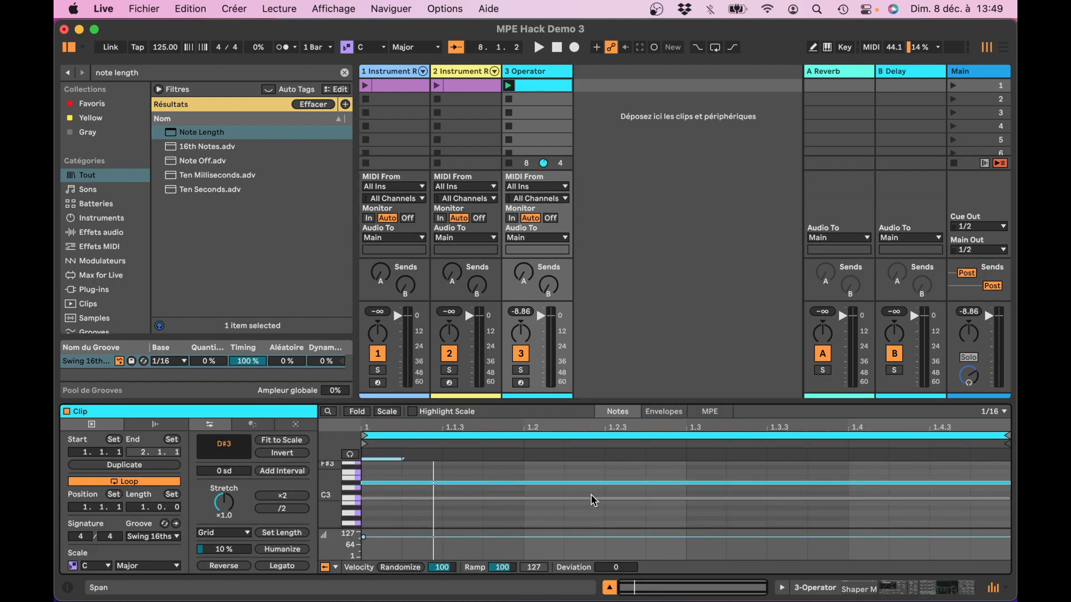
{"action": "left_click_drag", "start_coordinate": [674, 512], "coordinate": [673, 471]}
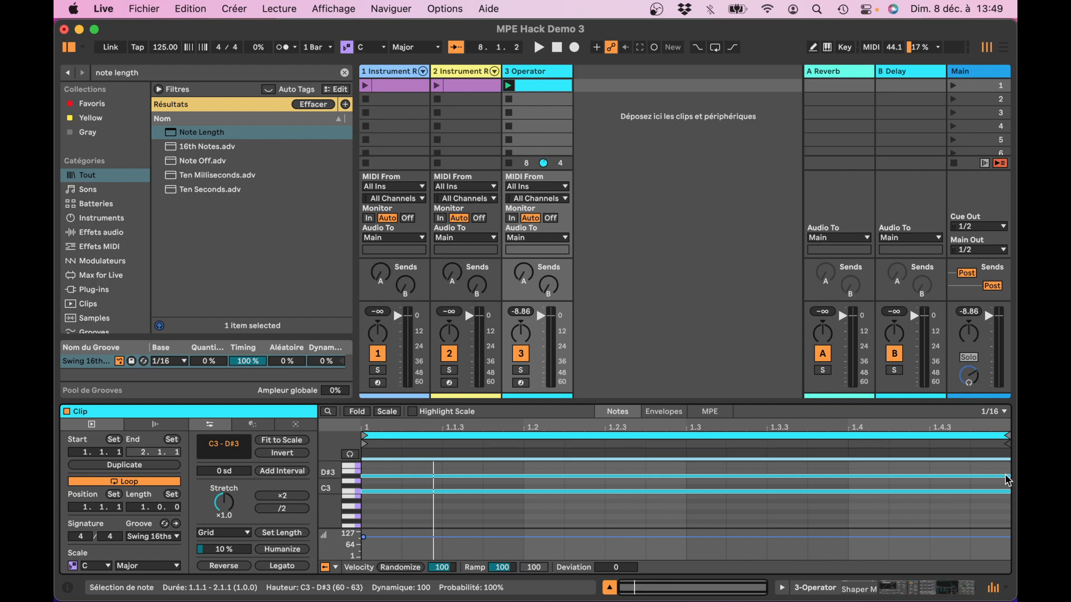
{"action": "left_click_drag", "start_coordinate": [1007, 474], "coordinate": [693, 480]}
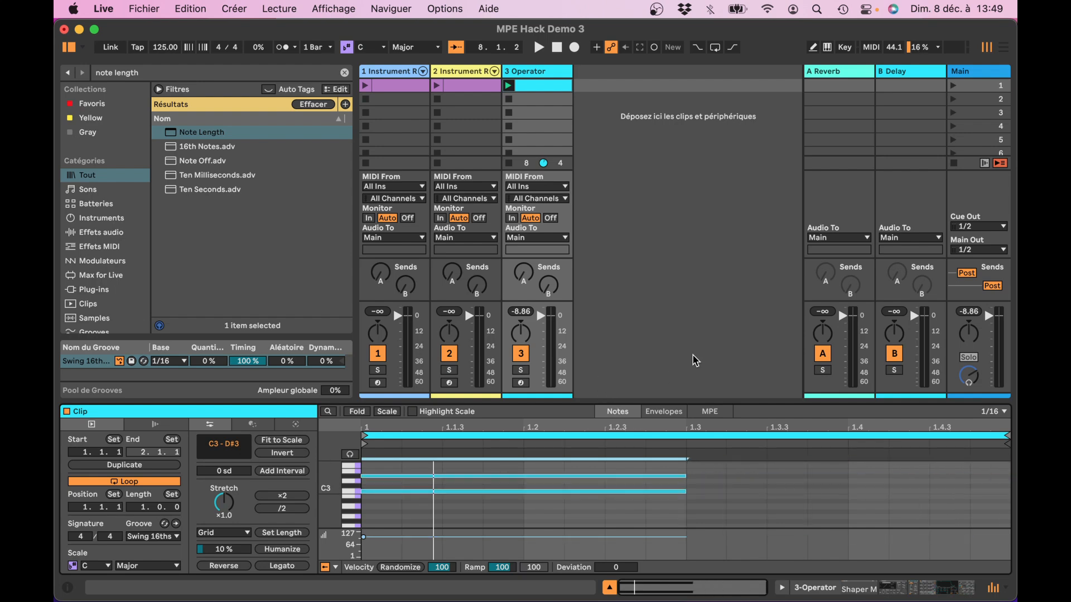
{"action": "key", "text": "shift+Tab"}
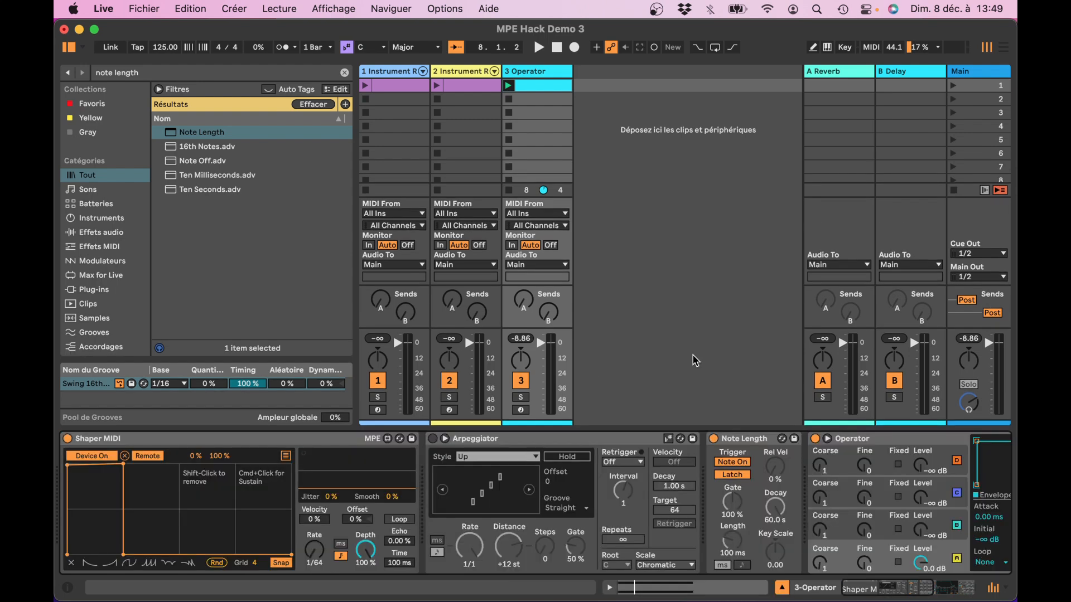
{"action": "left_click", "coordinate": [509, 86]}
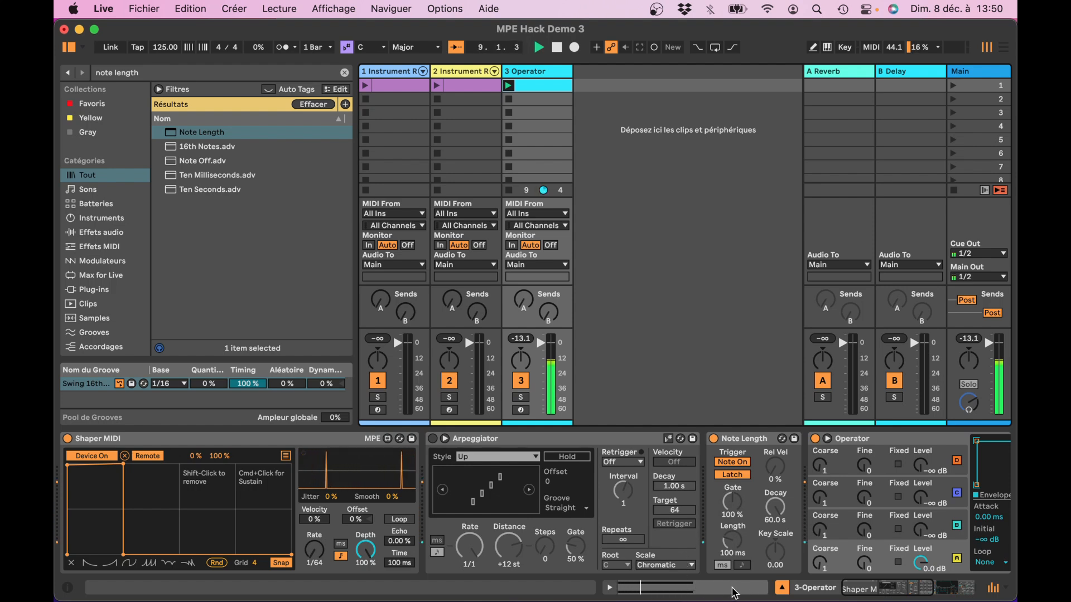
Search the browser for "envelop", add Envelope MIDI to track 3, and place it before Shaper MIDI
{"action": "triple_click", "coordinate": [209, 69]}
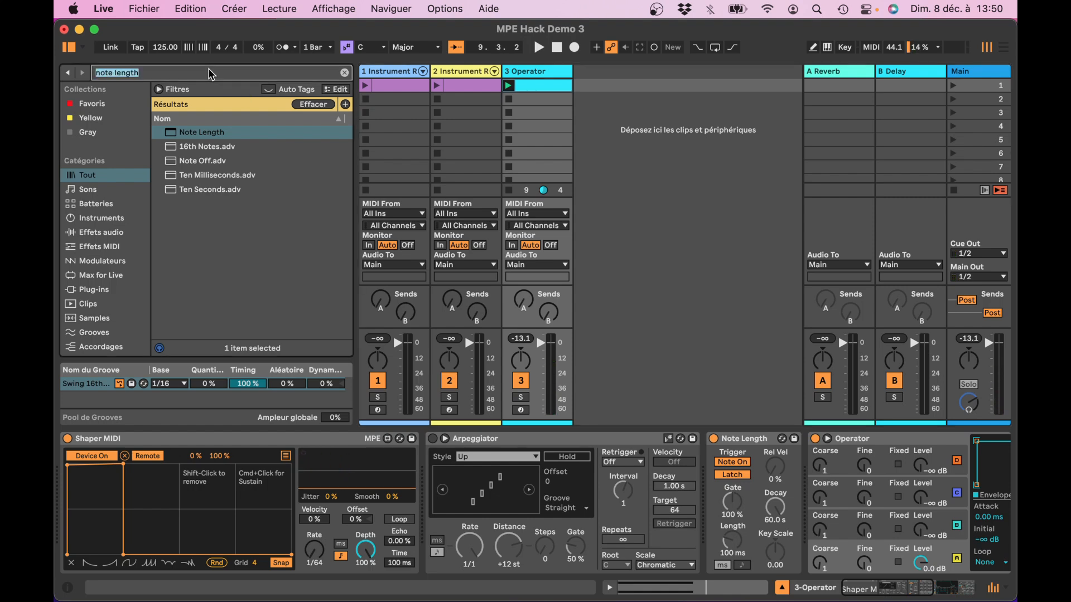
{"action": "type", "text": "shaper"}
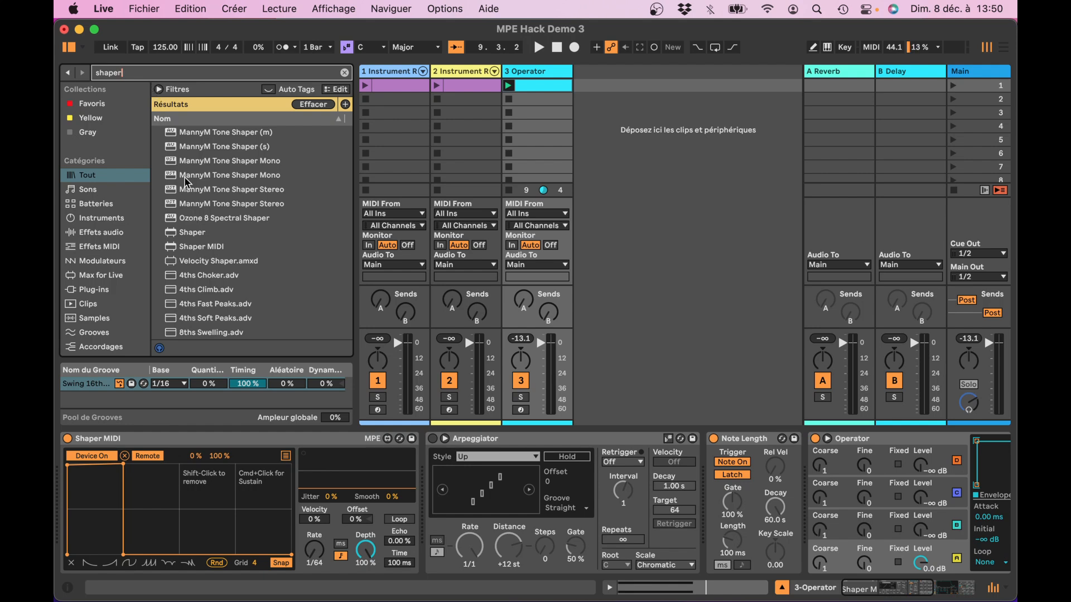
{"action": "left_click", "coordinate": [134, 76]}
{"action": "type", "text": "envelop"}
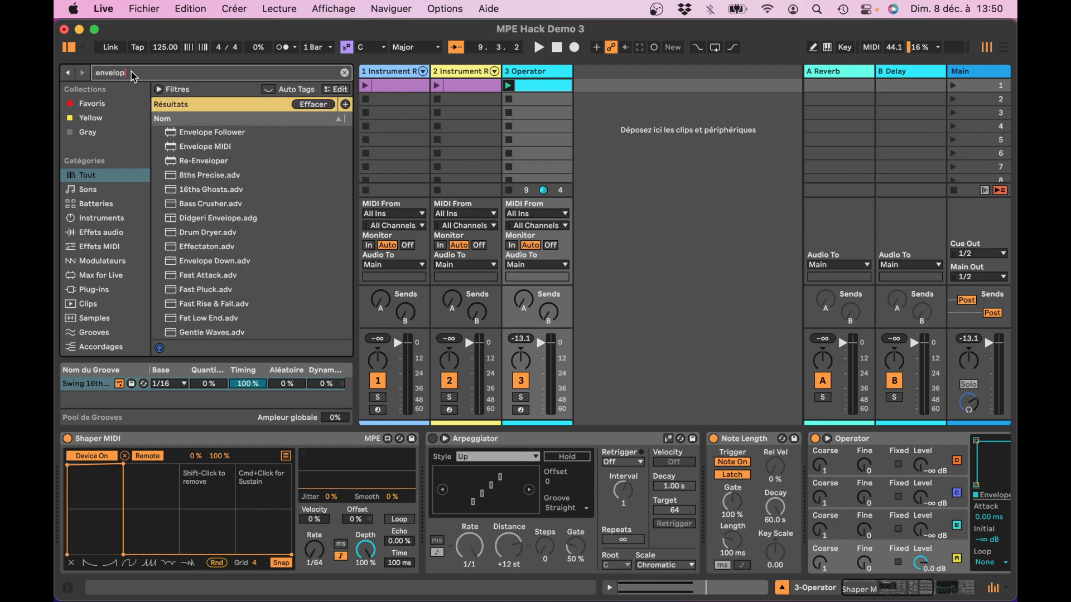
{"action": "left_click", "coordinate": [191, 150]}
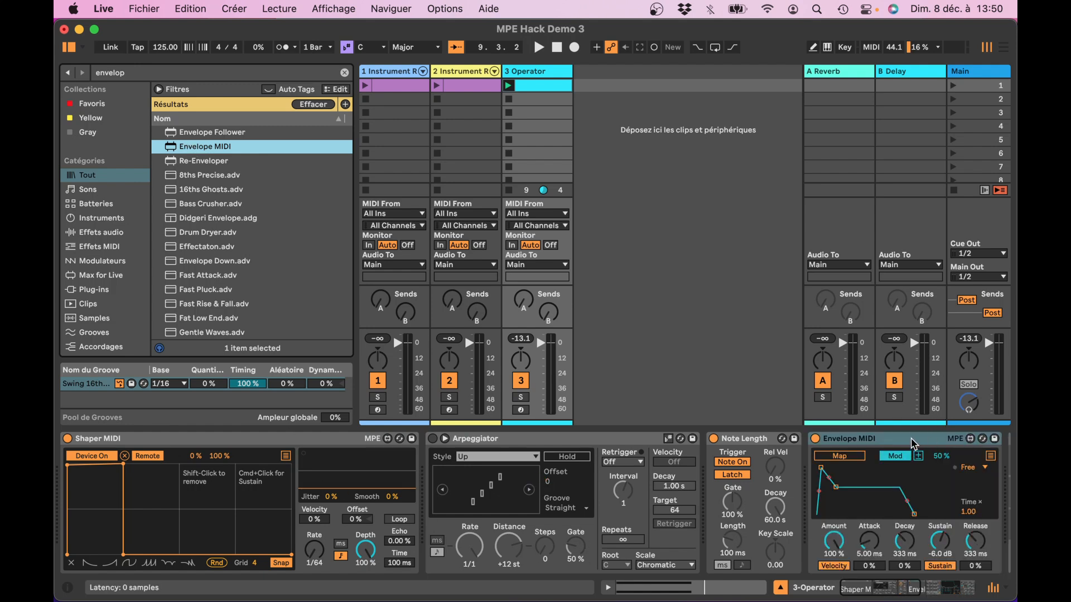
{"action": "left_click_drag", "start_coordinate": [913, 444], "coordinate": [81, 494]}
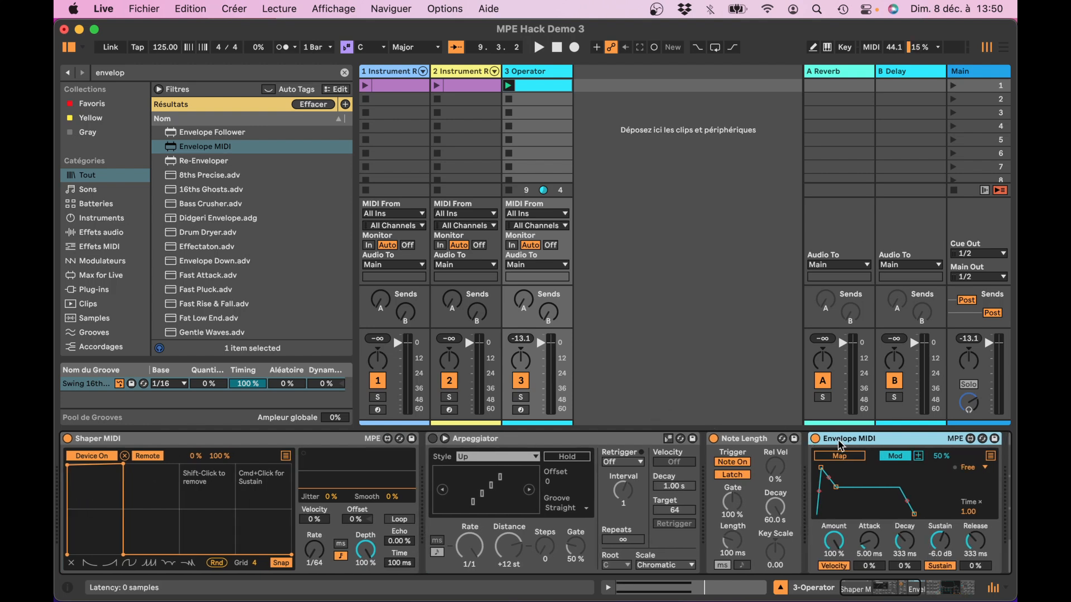
{"action": "left_click_drag", "start_coordinate": [826, 444], "coordinate": [61, 529]}
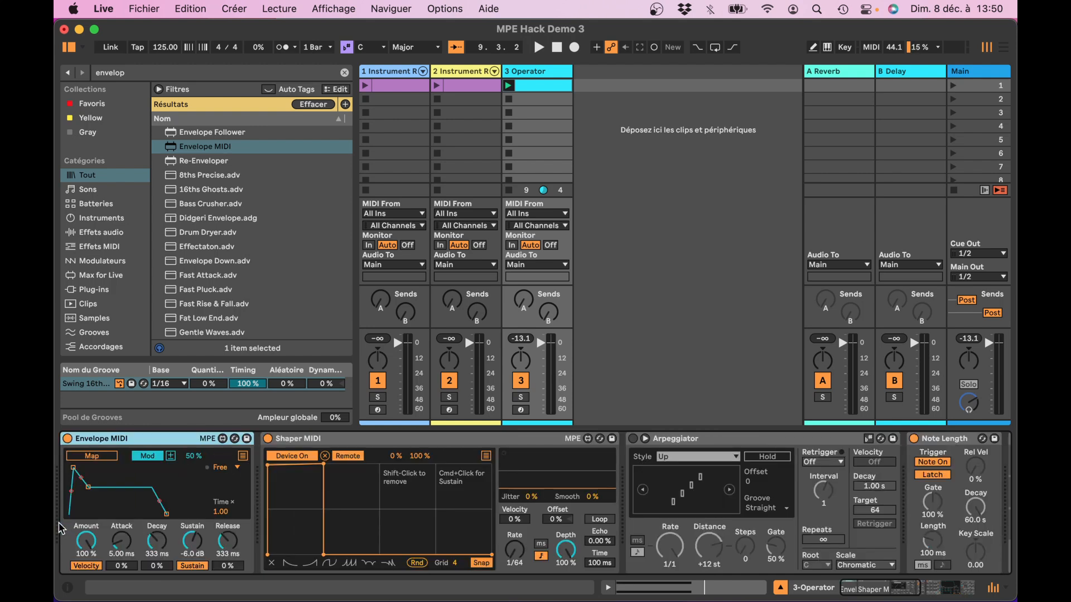
Switch Envelope MIDI's modulation mode to Remote and map it to Note Length's on/off switch
{"action": "left_click", "coordinate": [137, 458]}
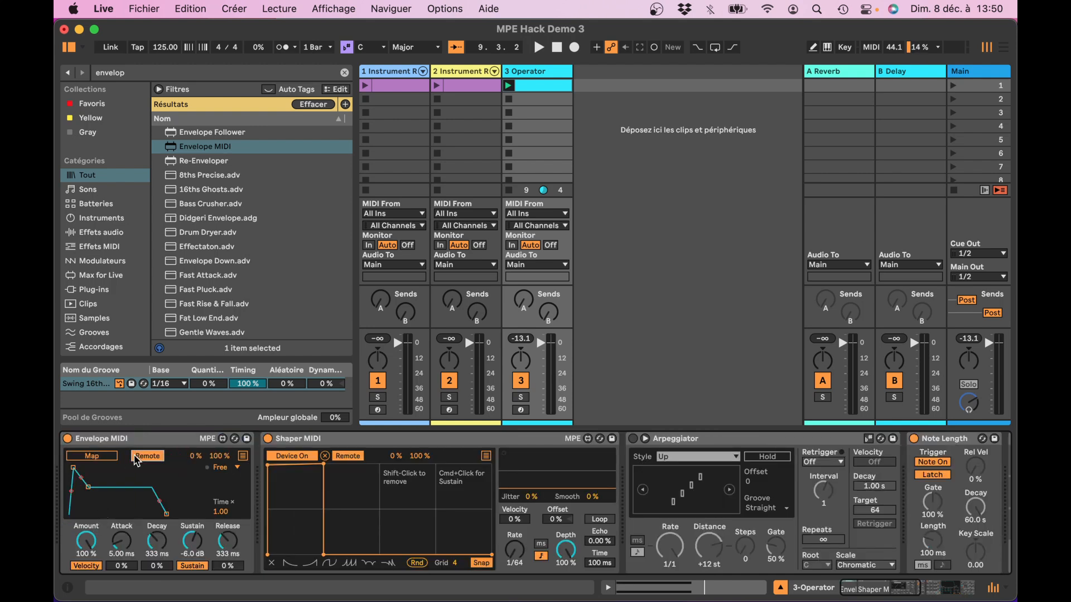
{"action": "left_click", "coordinate": [111, 457]}
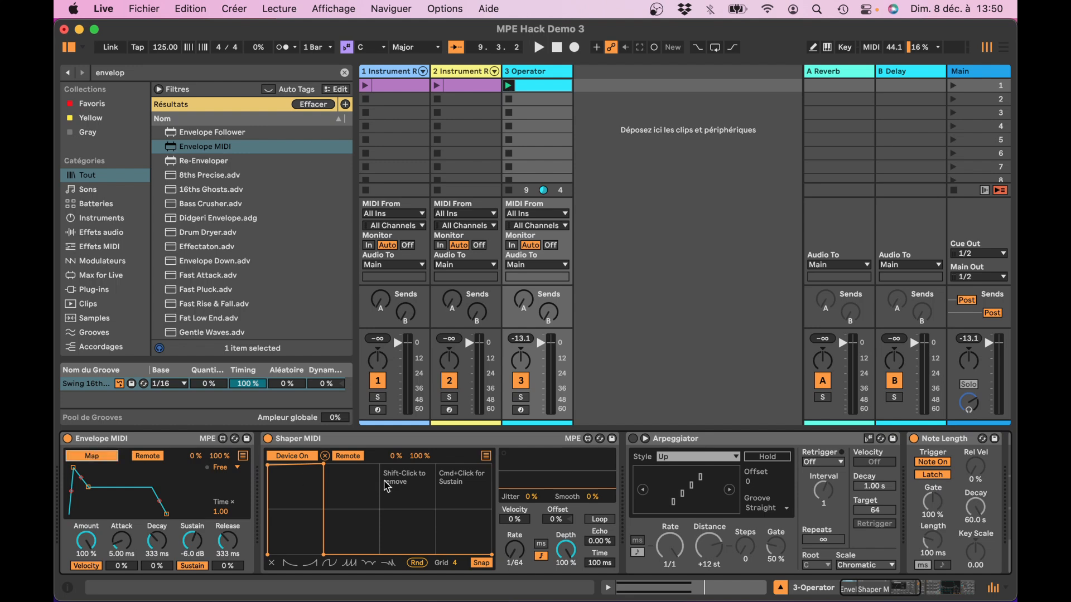
{"action": "scroll", "coordinate": [385, 481], "scroll_direction": "right", "scroll_amount": 5}
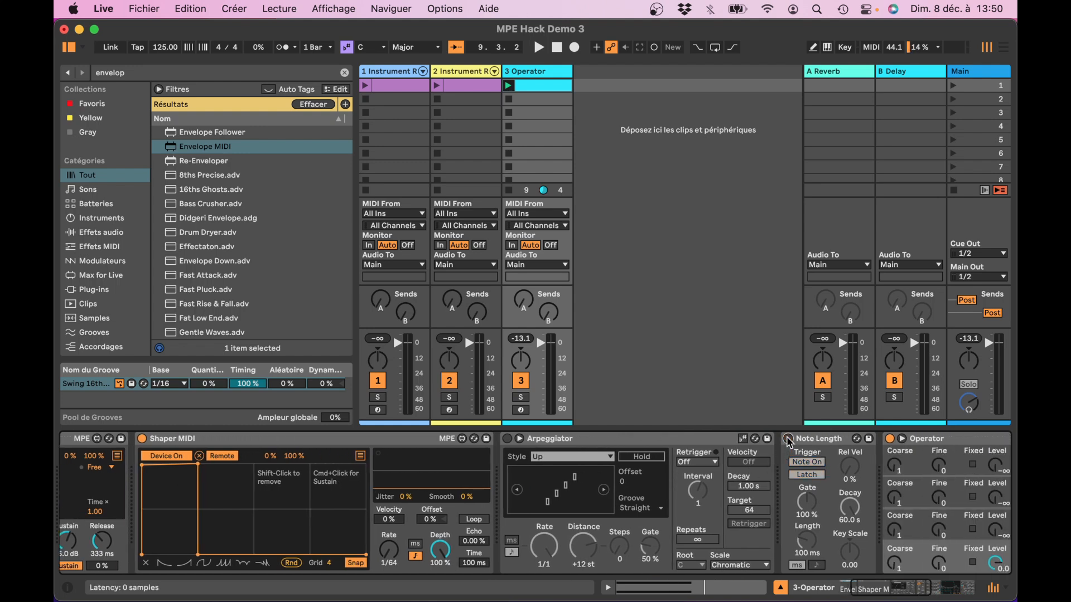
{"action": "scroll", "coordinate": [580, 478], "scroll_direction": "left", "scroll_amount": 5}
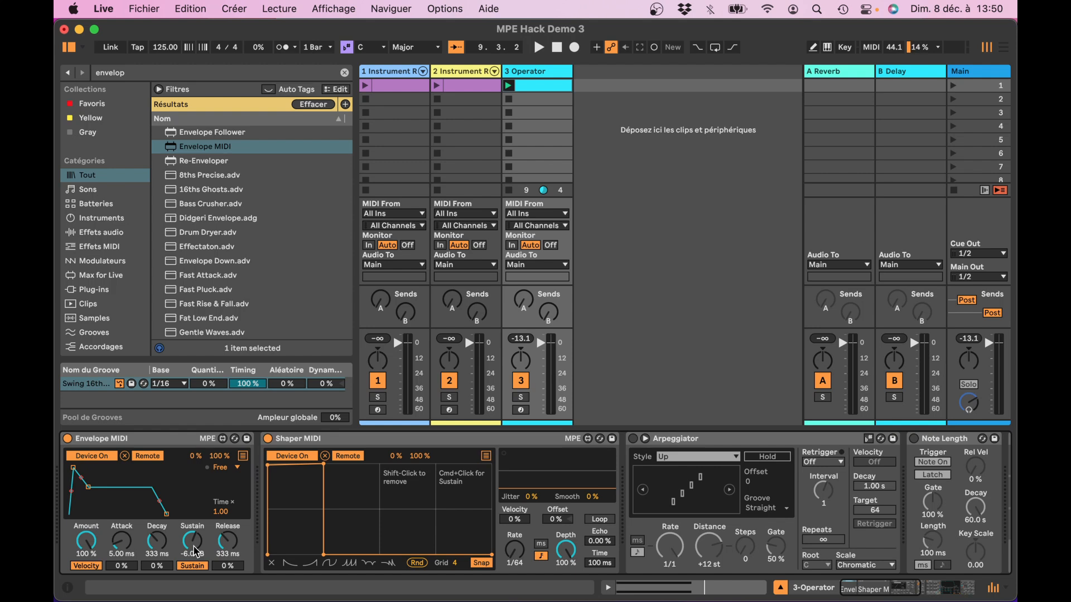
Set Envelope MIDI's sustain to 0.0 dB and attack to 0.10 ms, and play track 3's clip
{"action": "left_click_drag", "start_coordinate": [195, 552], "coordinate": [195, 535]}
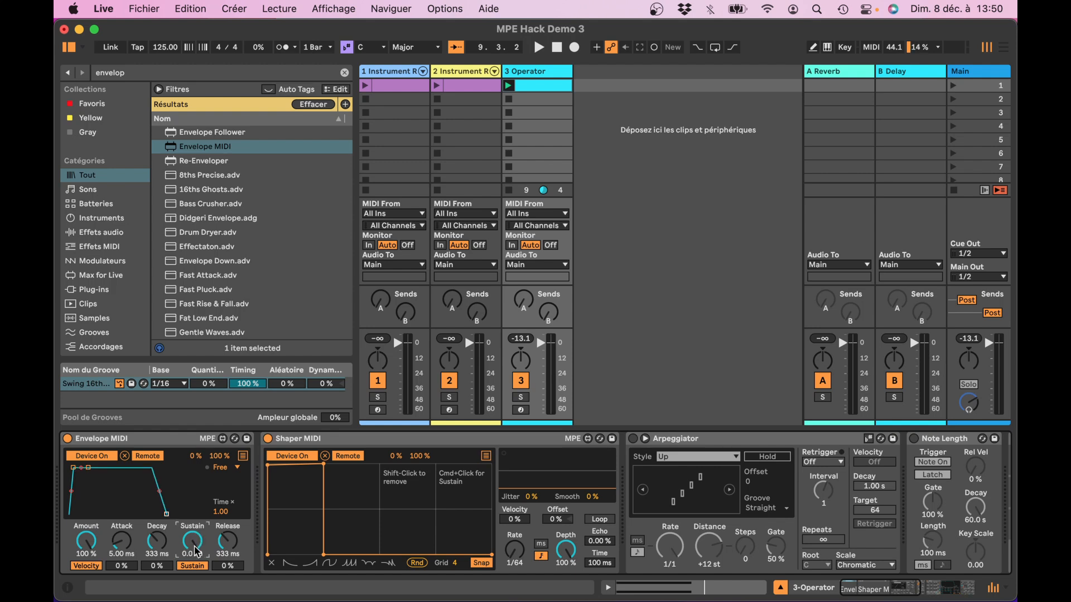
{"action": "left_click_drag", "start_coordinate": [111, 542], "coordinate": [111, 558]}
{"action": "key", "text": "space"}
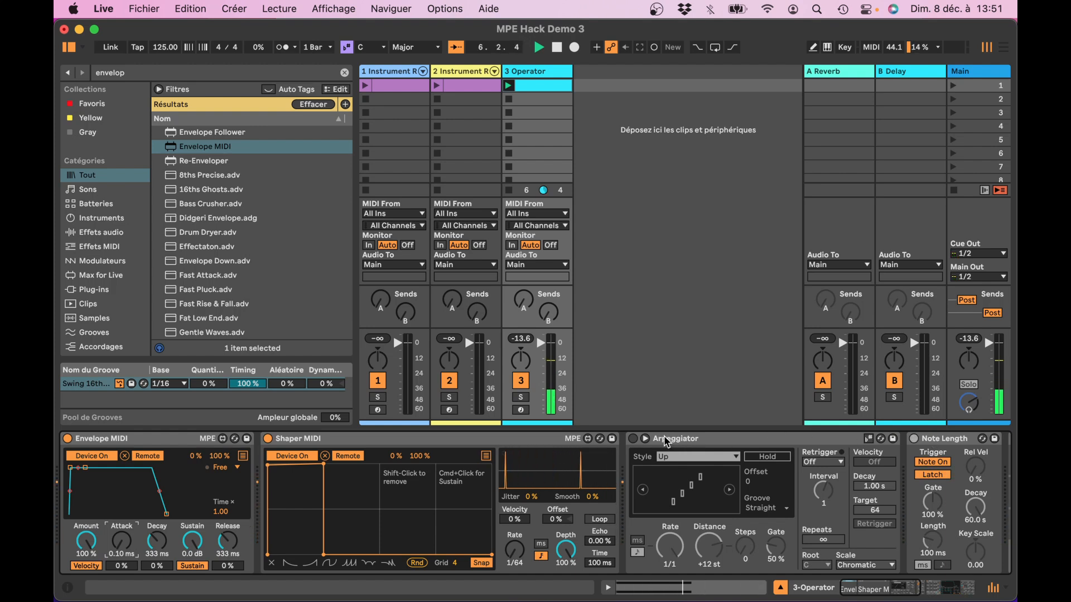
Delete Envelope MIDI from track 3
{"action": "left_click", "coordinate": [95, 440]}
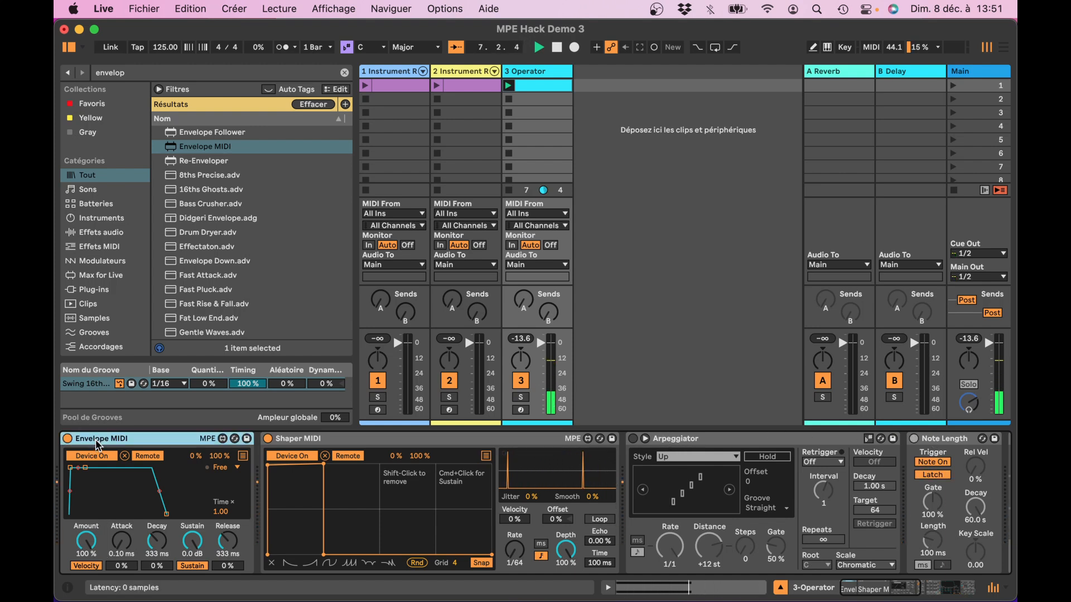
{"action": "key", "text": "Delete"}
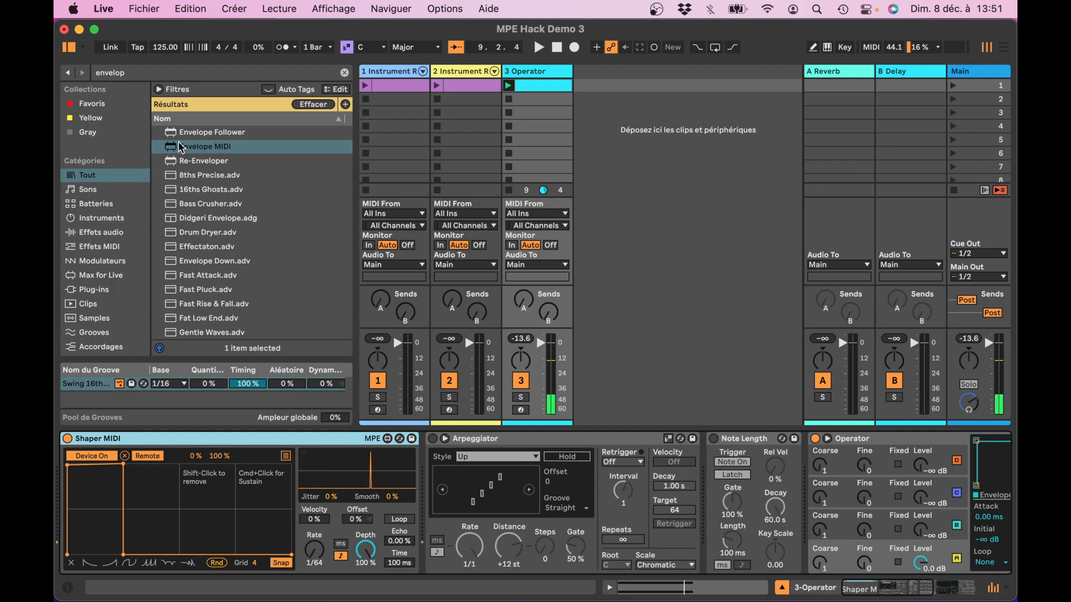
Search the browser for "shap", add a second Shaper MIDI to track 3, and place it between the first one and the Arpeggiator
{"action": "left_click", "coordinate": [148, 74]}
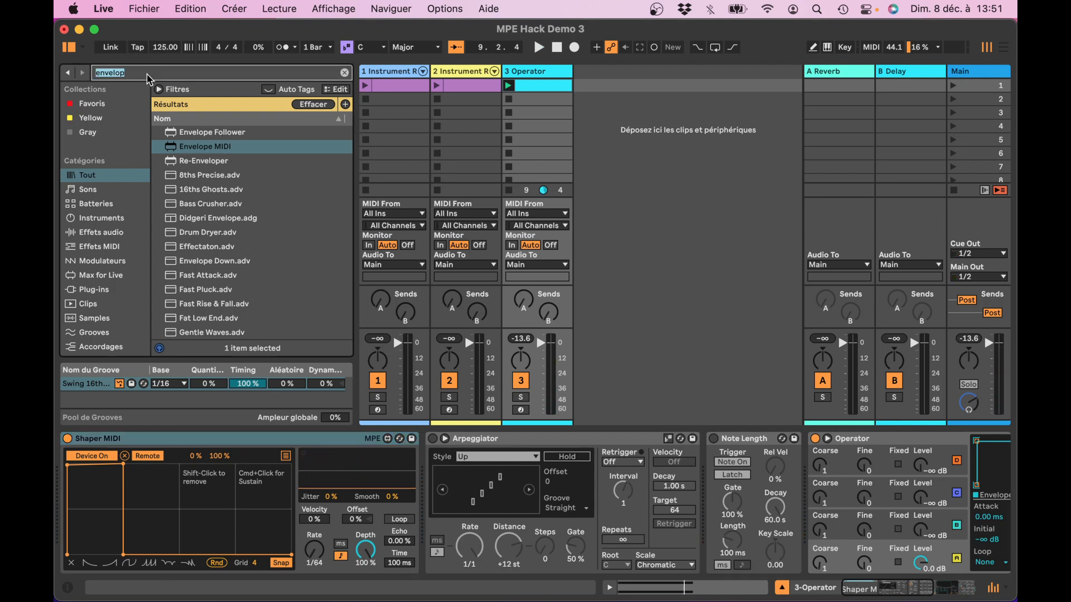
{"action": "type", "text": "shap"}
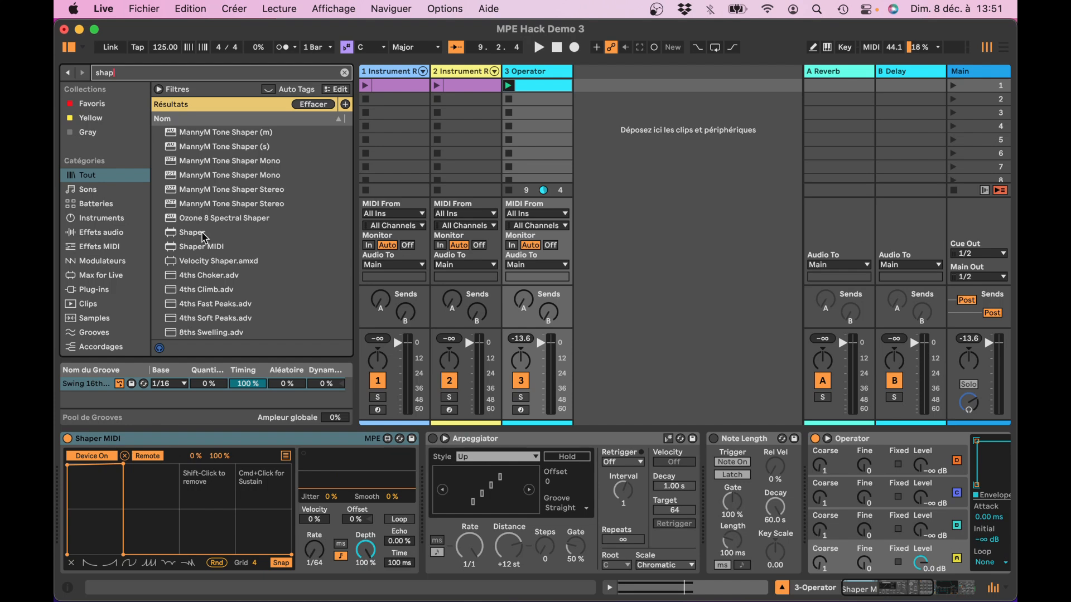
{"action": "left_click", "coordinate": [189, 247]}
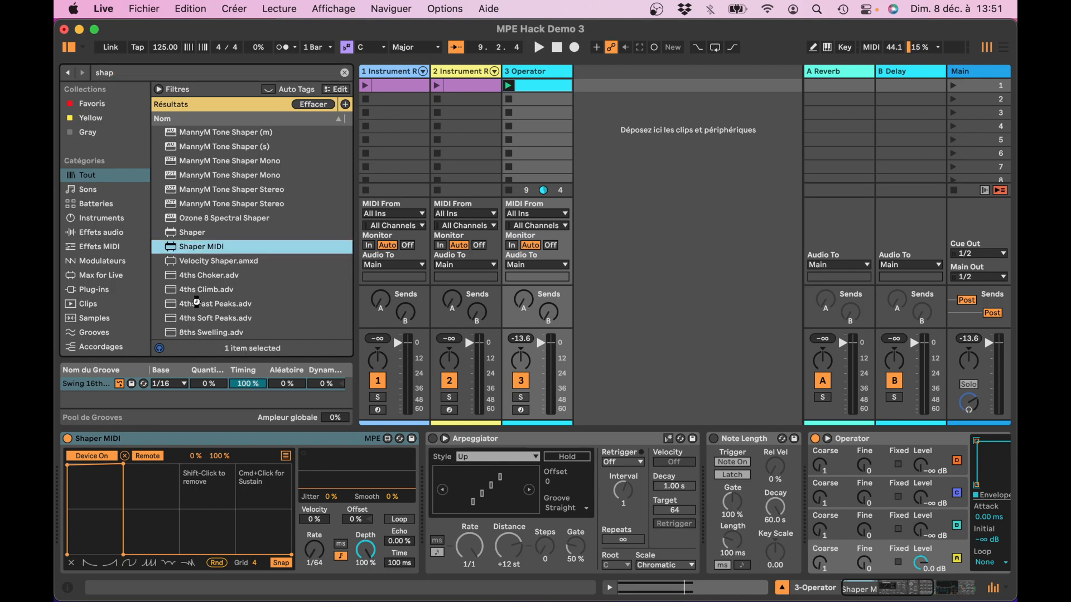
{"action": "key", "text": "Return"}
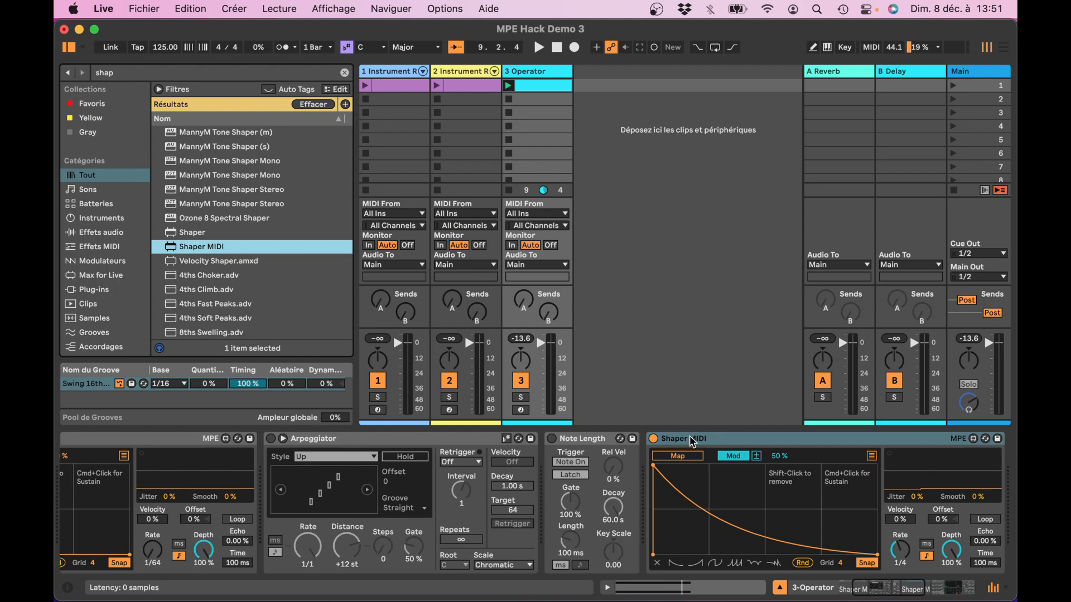
{"action": "left_click_drag", "start_coordinate": [690, 438], "coordinate": [266, 506]}
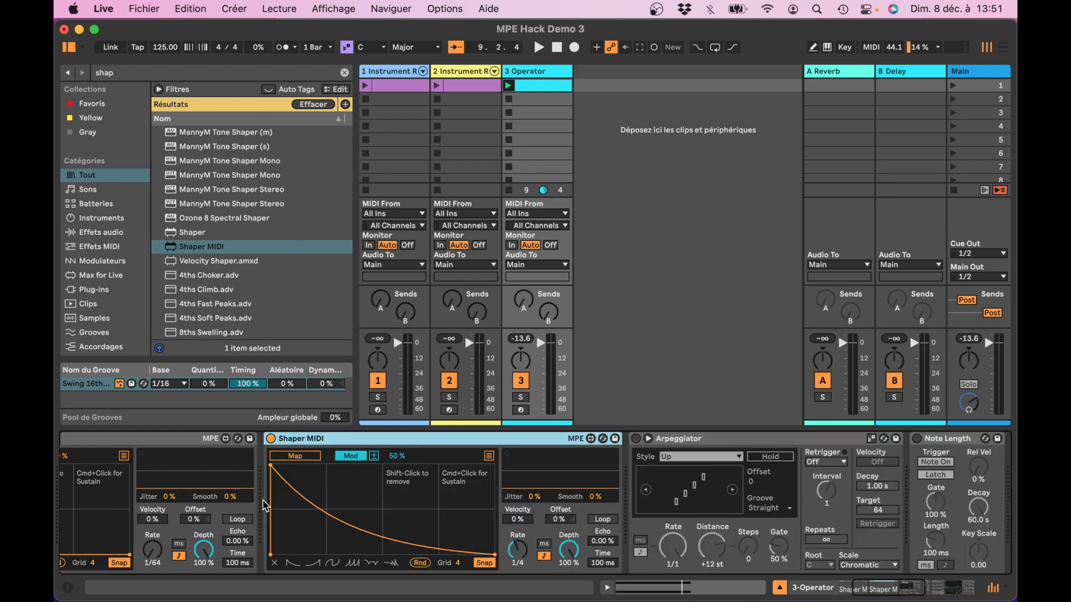
Move the newly added Shaper MIDI to the start of track 3's device chain and set its modulation mode to Remote
{"action": "scroll", "coordinate": [264, 502], "scroll_direction": "left", "scroll_amount": 5}
{"action": "left_click_drag", "start_coordinate": [484, 438], "coordinate": [67, 523]}
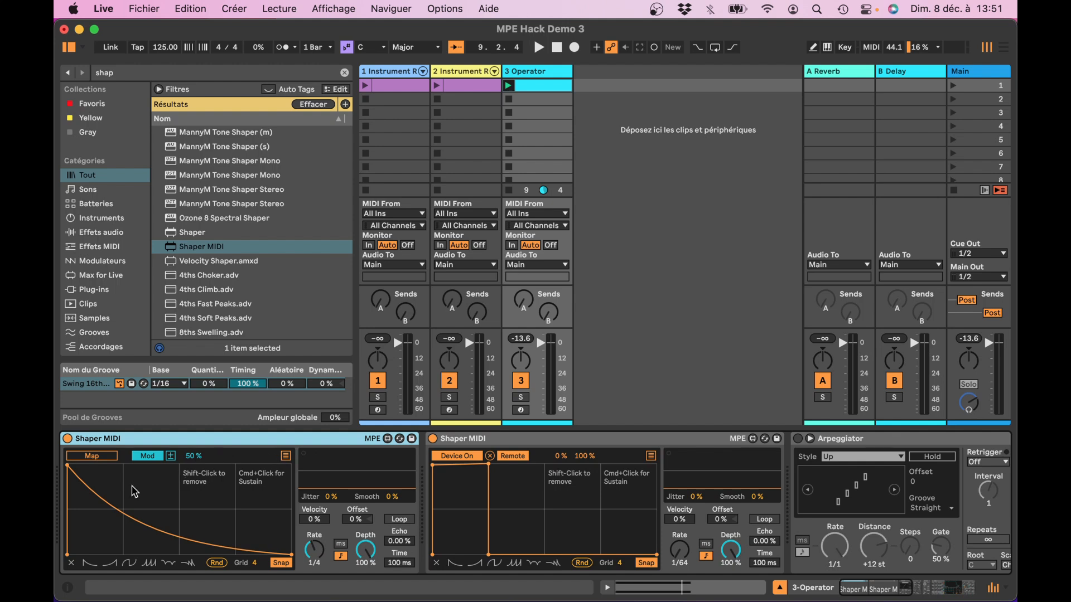
{"action": "left_click", "coordinate": [140, 456]}
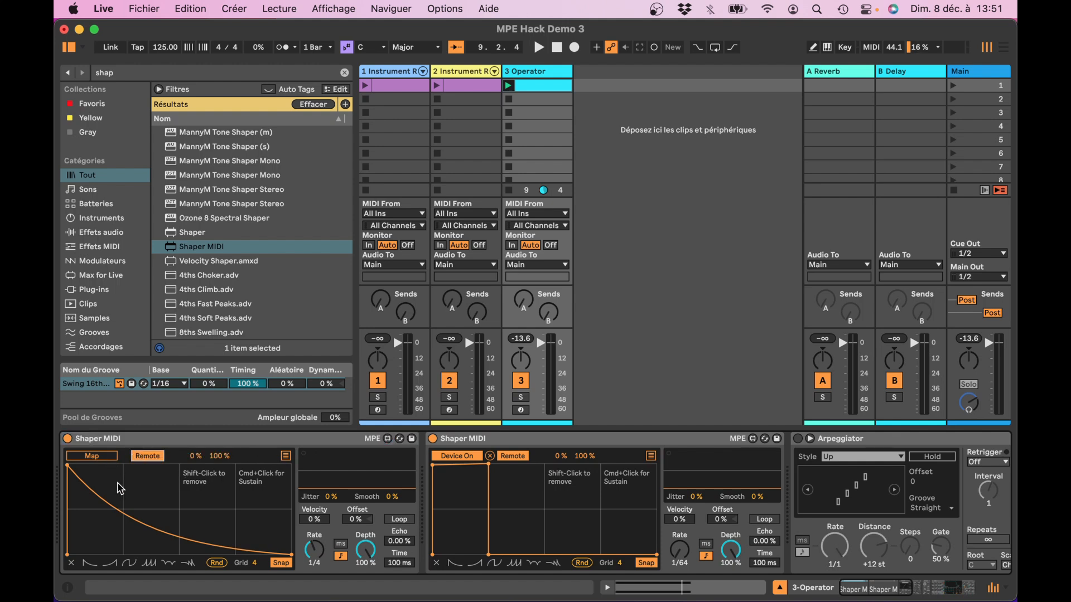
Shape the first Shaper MIDI's curve as a full-level pulse over the first quarter that drops straight to zero
{"action": "left_click_drag", "start_coordinate": [122, 512], "coordinate": [125, 424]}
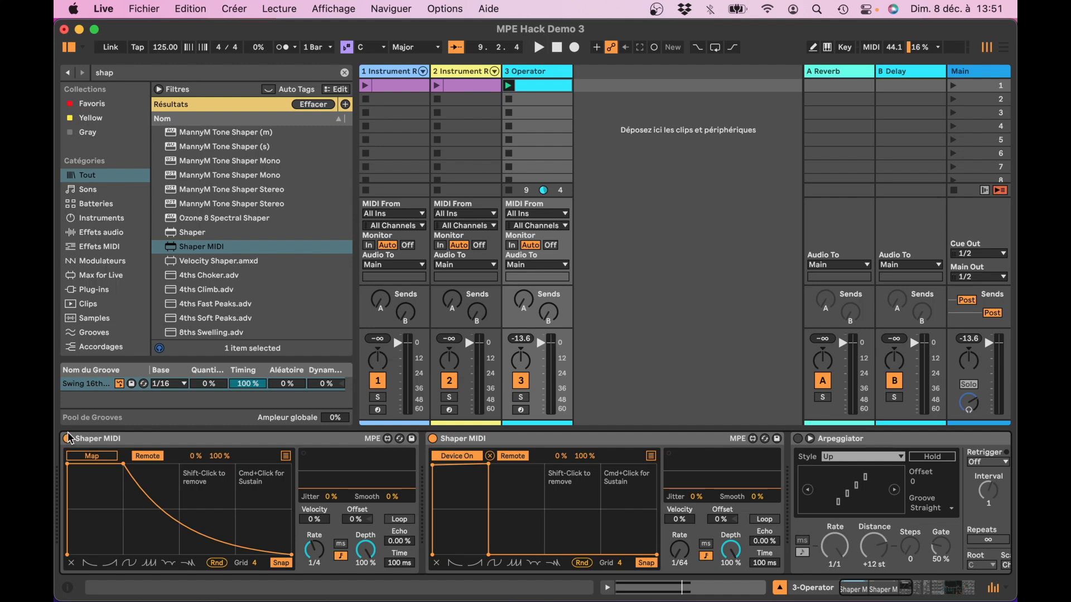
{"action": "left_click_drag", "start_coordinate": [144, 496], "coordinate": [139, 572]}
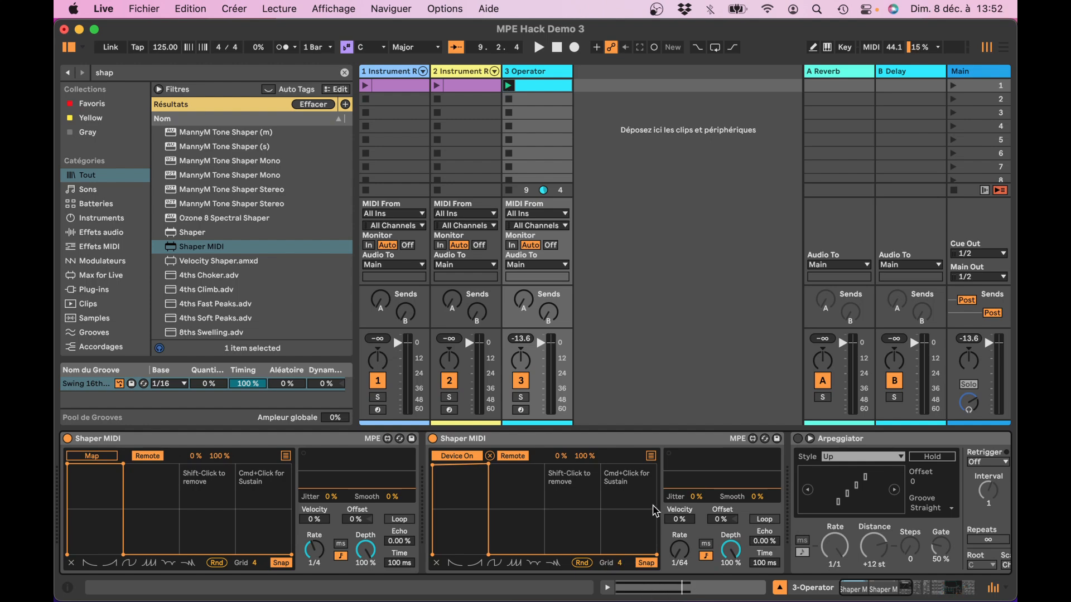
Map the first Shaper MIDI to Note Length's on/off switch and play track 3's clip
{"action": "scroll", "coordinate": [656, 511], "scroll_direction": "right", "scroll_amount": 15}
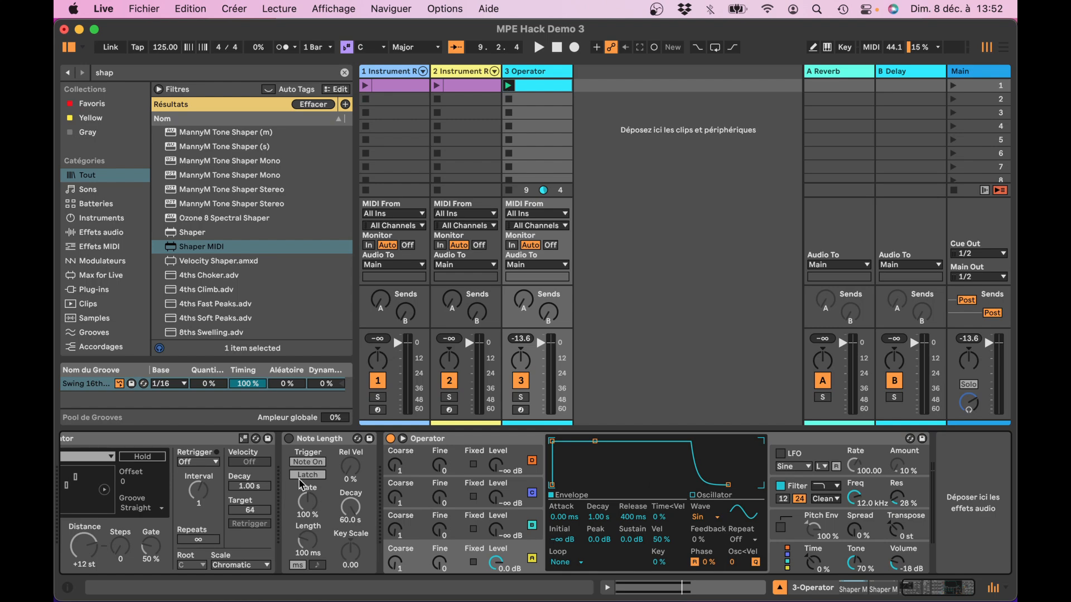
{"action": "scroll", "coordinate": [302, 486], "scroll_direction": "left", "scroll_amount": 15}
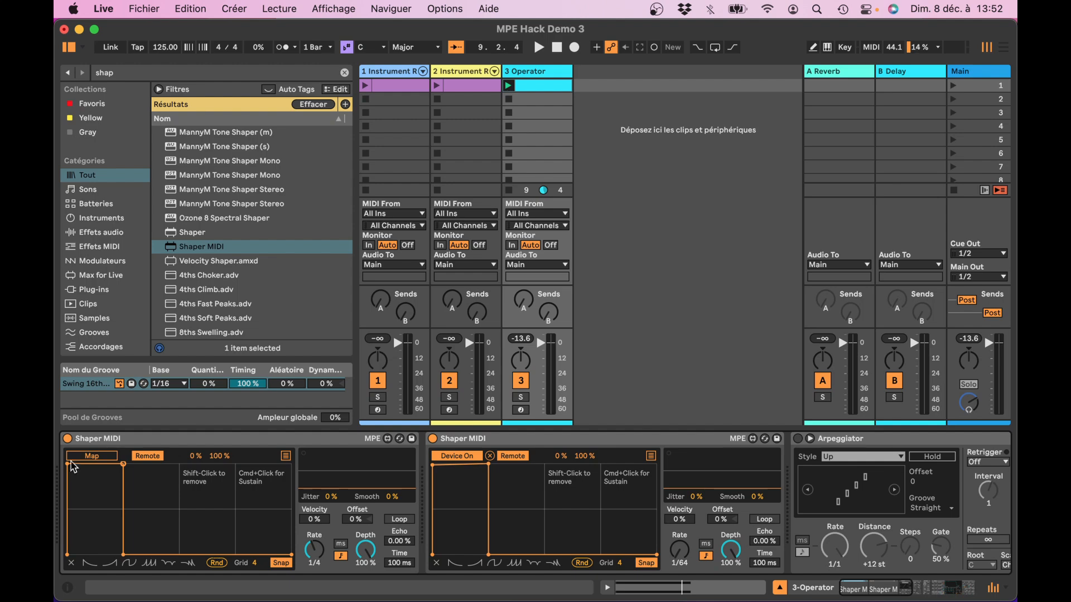
{"action": "scroll", "coordinate": [327, 476], "scroll_direction": "right", "scroll_amount": 10}
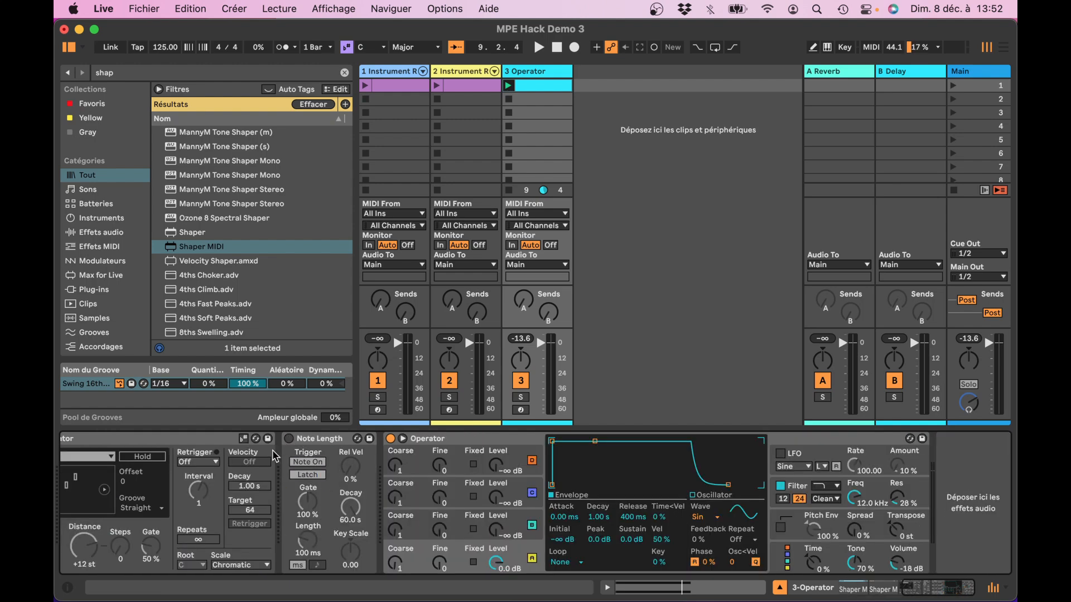
{"action": "scroll", "coordinate": [274, 457], "scroll_direction": "left", "scroll_amount": 10}
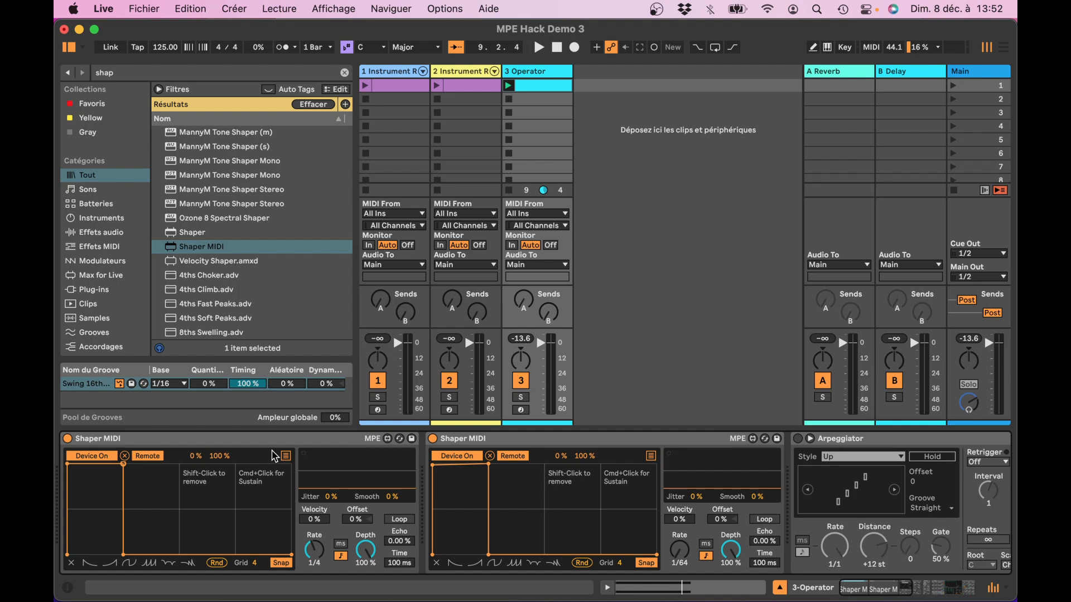
{"action": "key", "text": "space"}
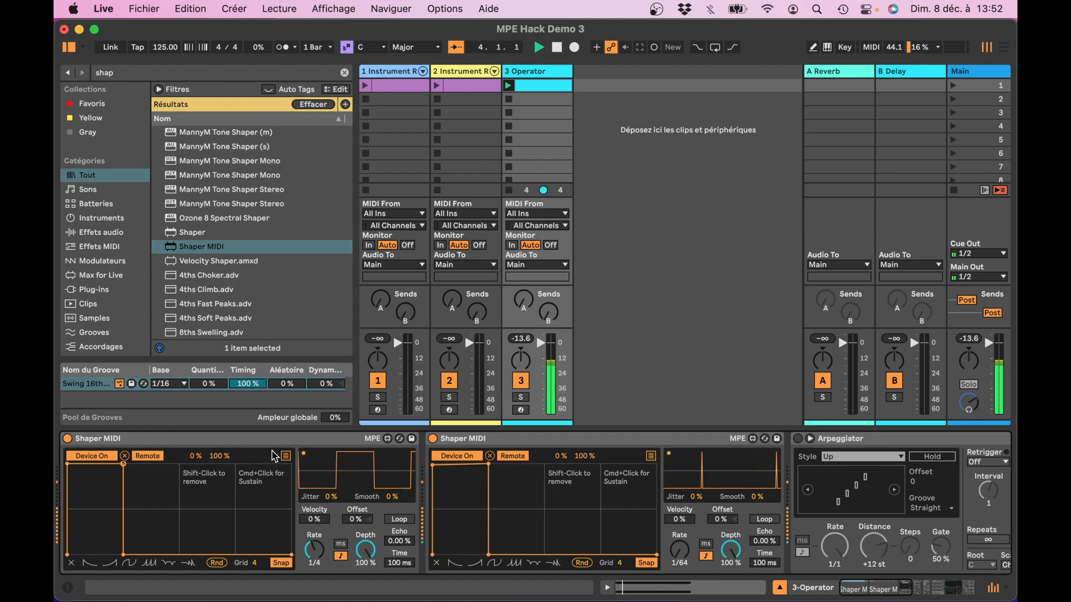
{"action": "key", "text": "space"}
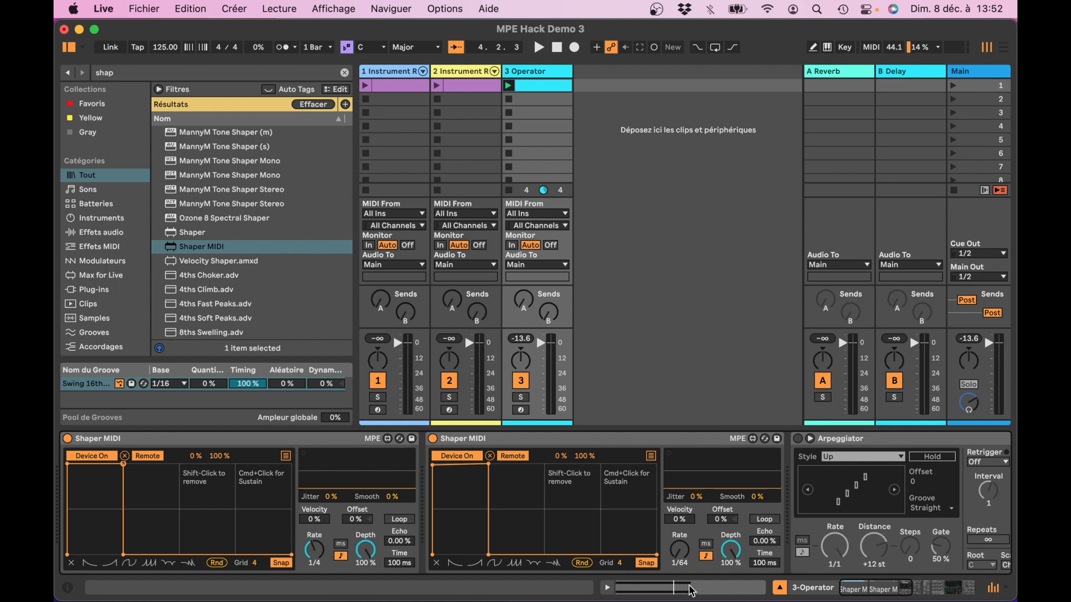
In track 3's clip, duplicate the D#3 note to 1.3 and raise the copy to E3
{"action": "double_click", "coordinate": [533, 91]}
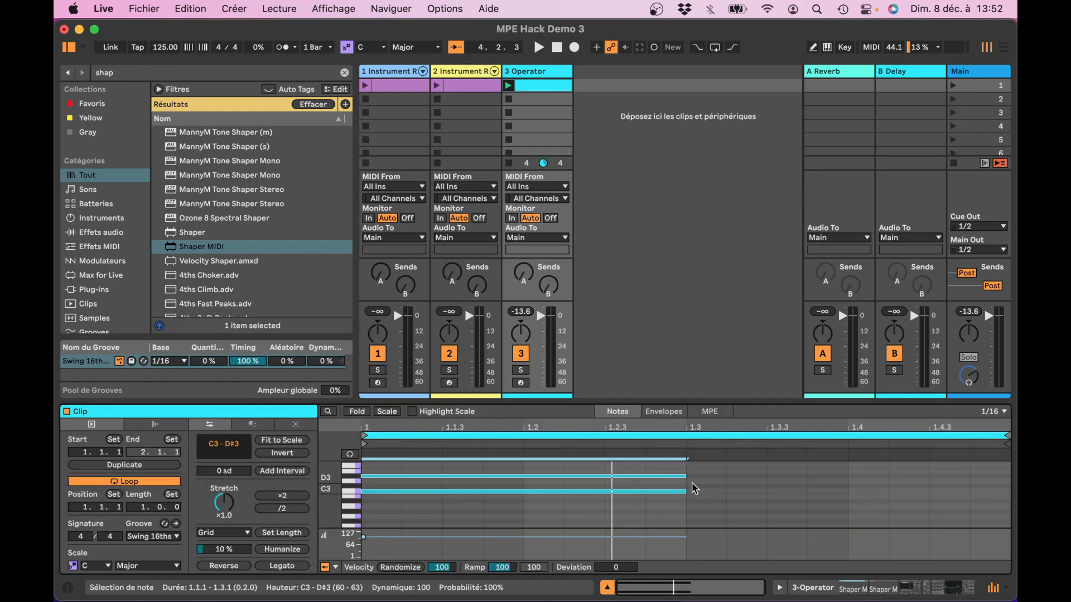
{"action": "scroll", "coordinate": [688, 502], "scroll_direction": "up", "scroll_amount": 2}
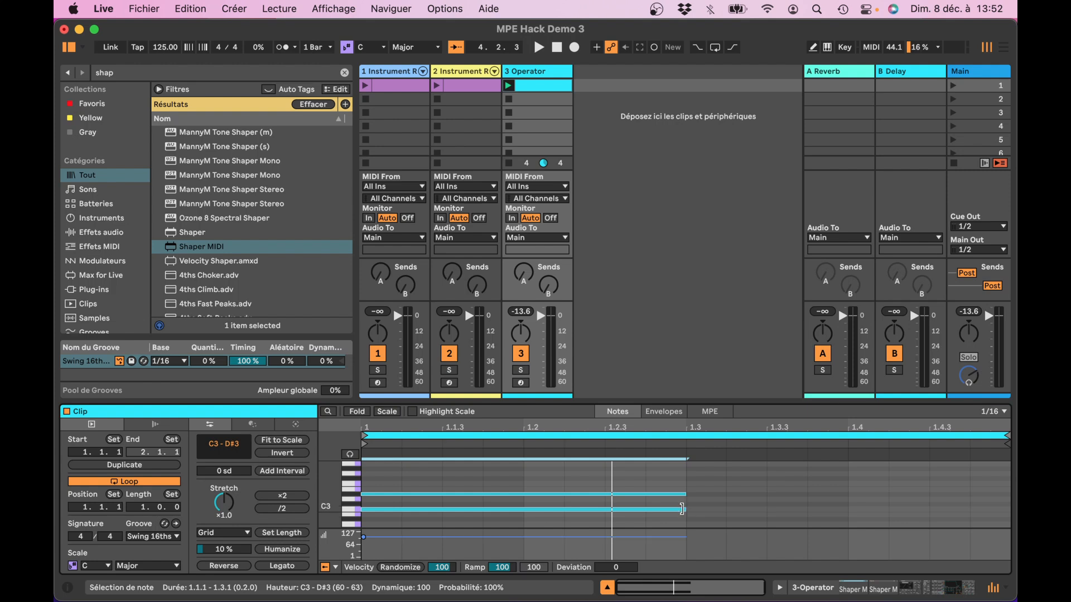
{"action": "mouse_move", "coordinate": [684, 509]}
{"action": "left_mouse_down"}
{"action": "mouse_move", "coordinate": [848, 510]}
{"action": "mouse_move", "coordinate": [688, 509]}
{"action": "left_mouse_up"}
{"action": "left_click", "coordinate": [699, 494]}
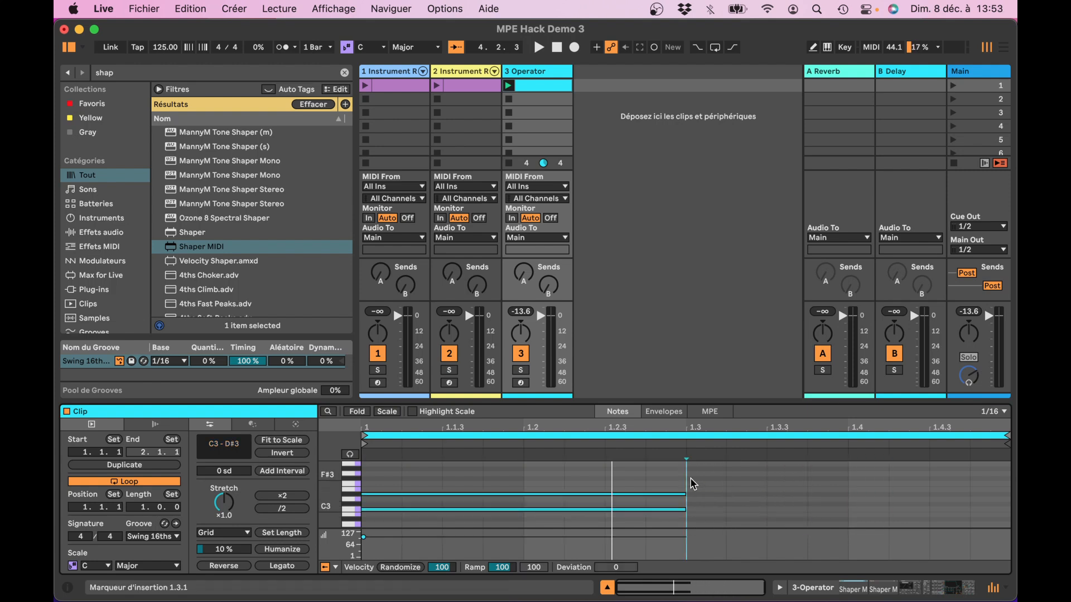
{"action": "left_click", "coordinate": [675, 494]}
{"action": "key", "text": "super+d"}
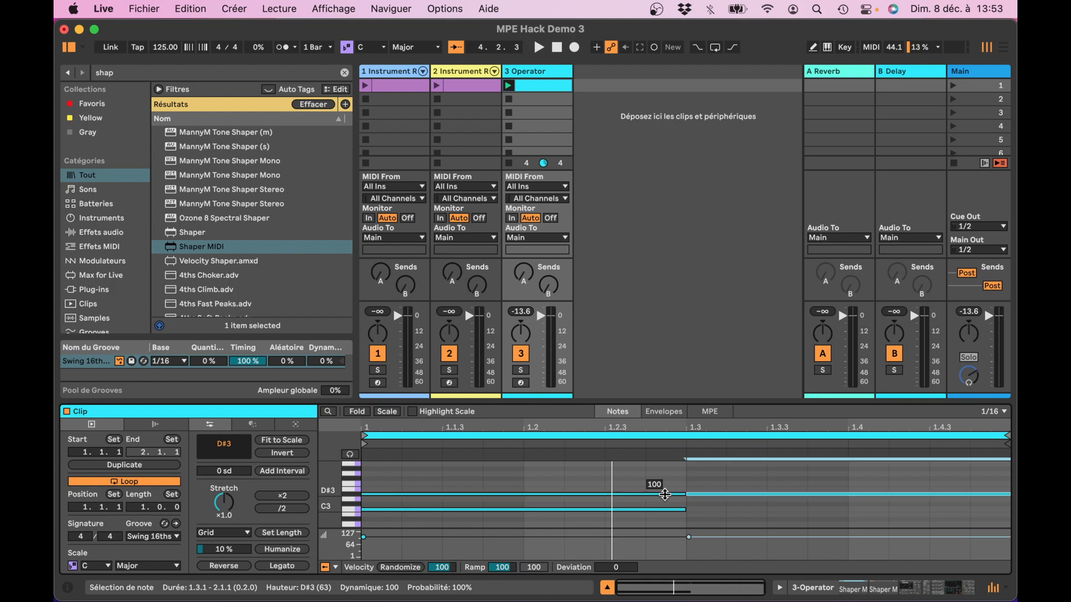
{"action": "key", "text": "Up"}
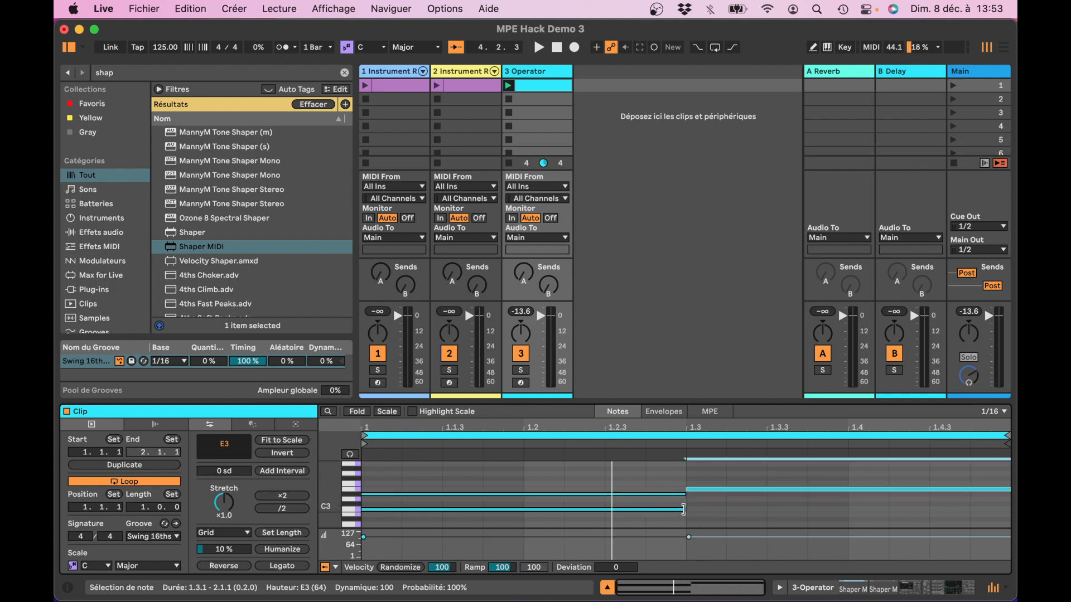
Extend the C3 note to the end of the bar and play track 3's clip
{"action": "left_click_drag", "start_coordinate": [684, 509], "coordinate": [1007, 509]}
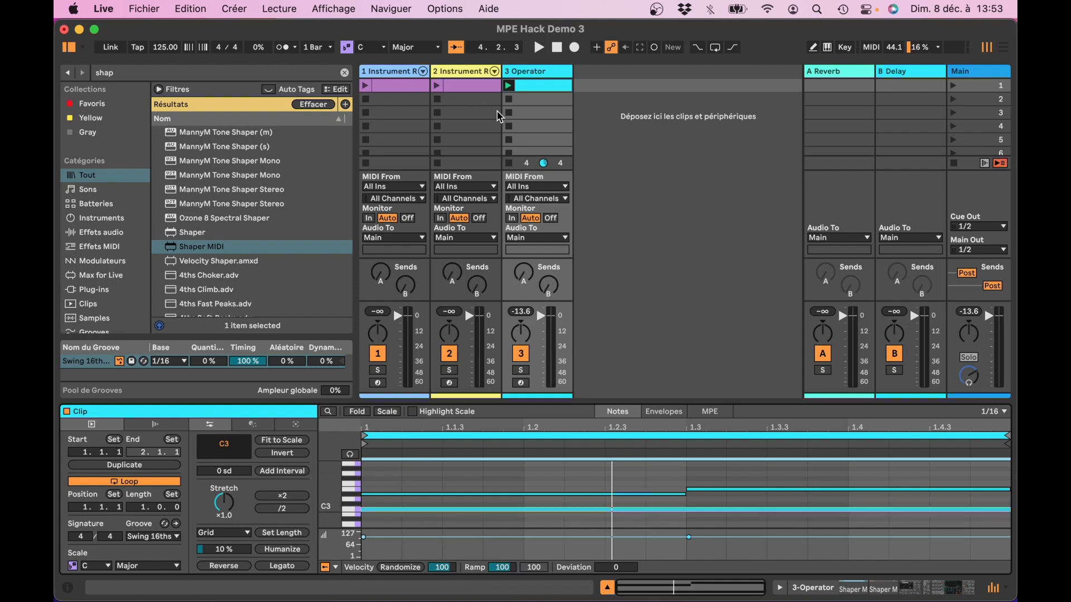
{"action": "left_click", "coordinate": [510, 85]}
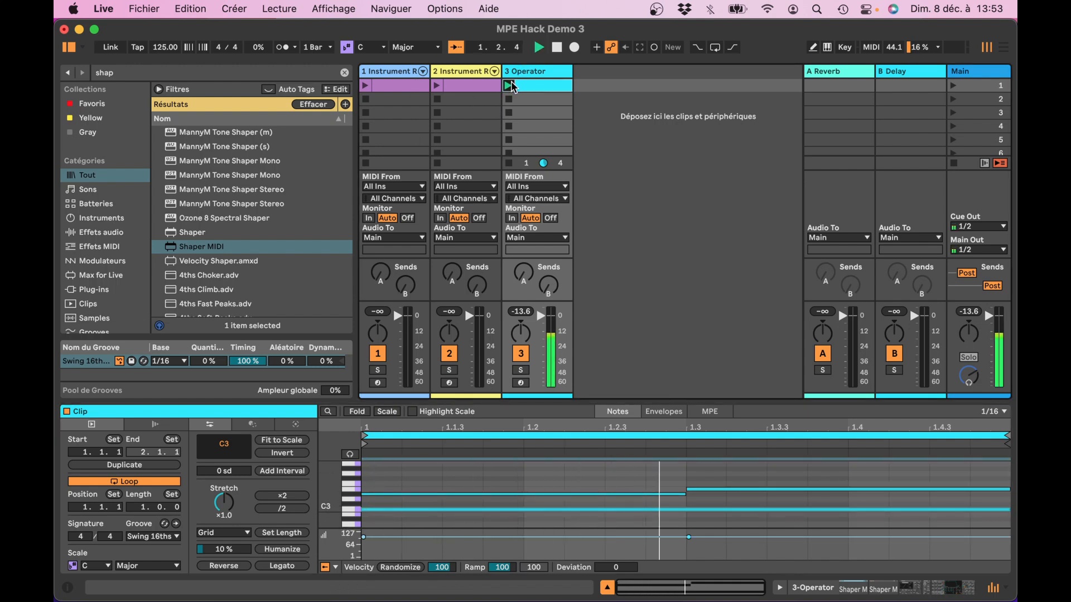
{"action": "key", "text": "space"}
Set the Arpeggiator's rate to 1/64 on track 3 and play the clip
{"action": "key", "text": "shift+Tab"}
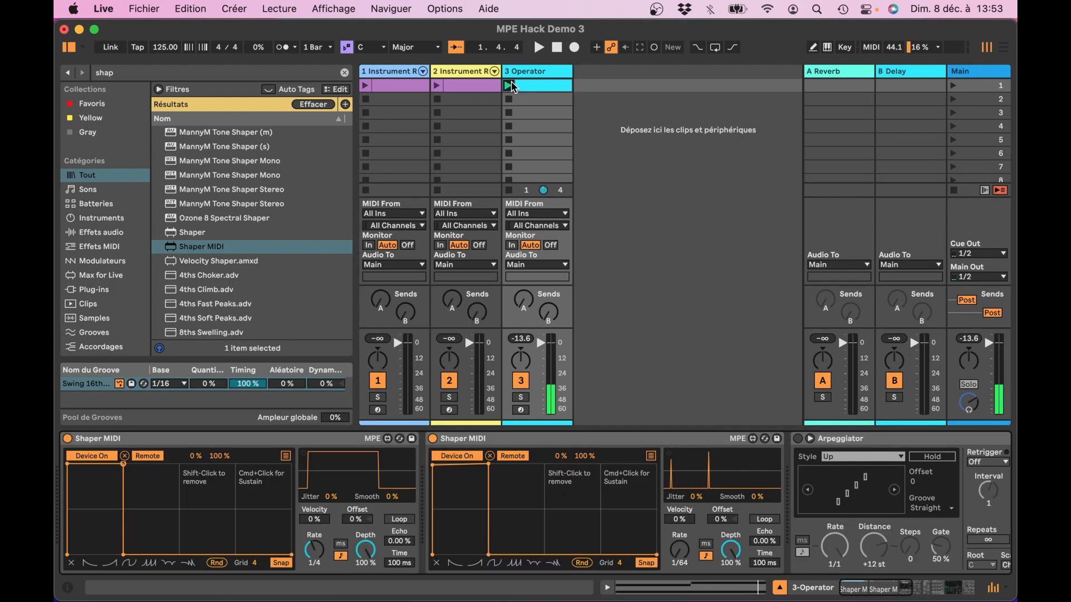
{"action": "left_click", "coordinate": [819, 529]}
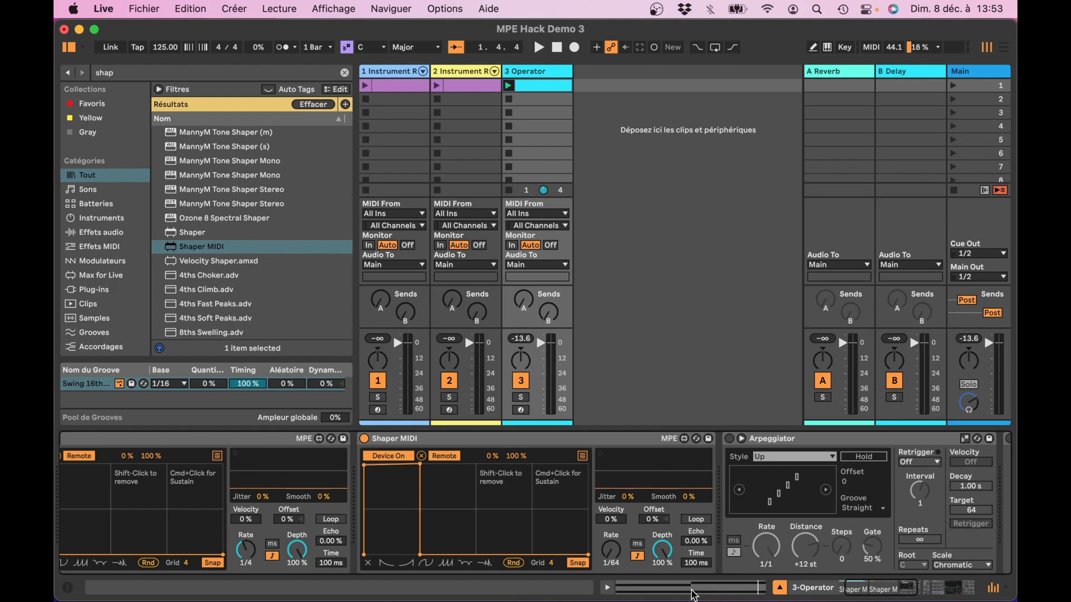
{"action": "left_click_drag", "start_coordinate": [766, 547], "coordinate": [767, 563]}
{"action": "key", "text": "space"}
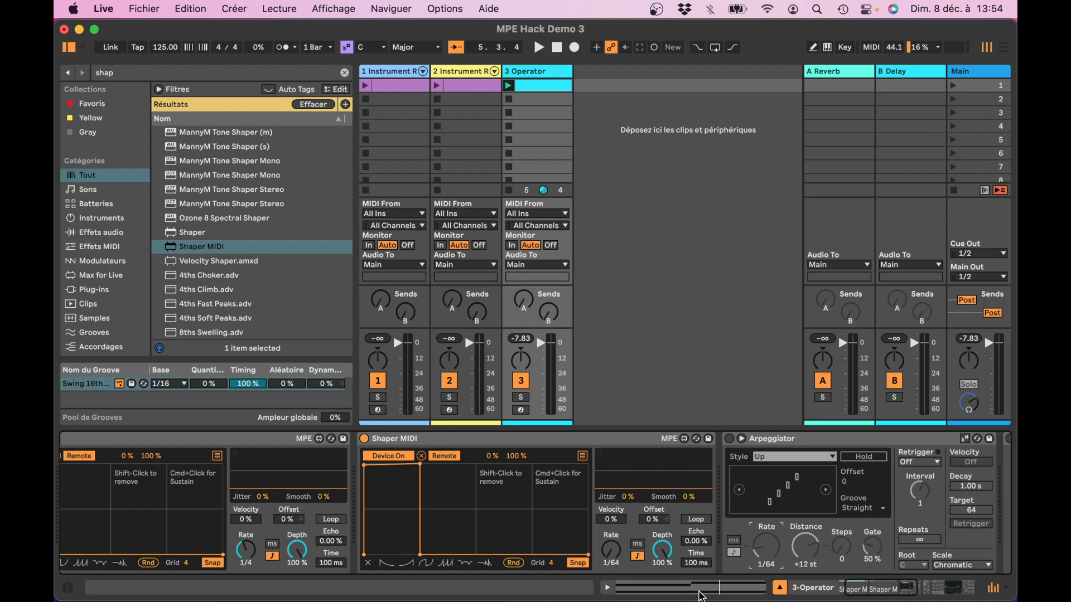
Set the Arpeggiator's Retrigger to Note and listen to the clip again
{"action": "left_click", "coordinate": [924, 462]}
{"action": "left_click", "coordinate": [918, 483]}
{"action": "key", "text": "space"}
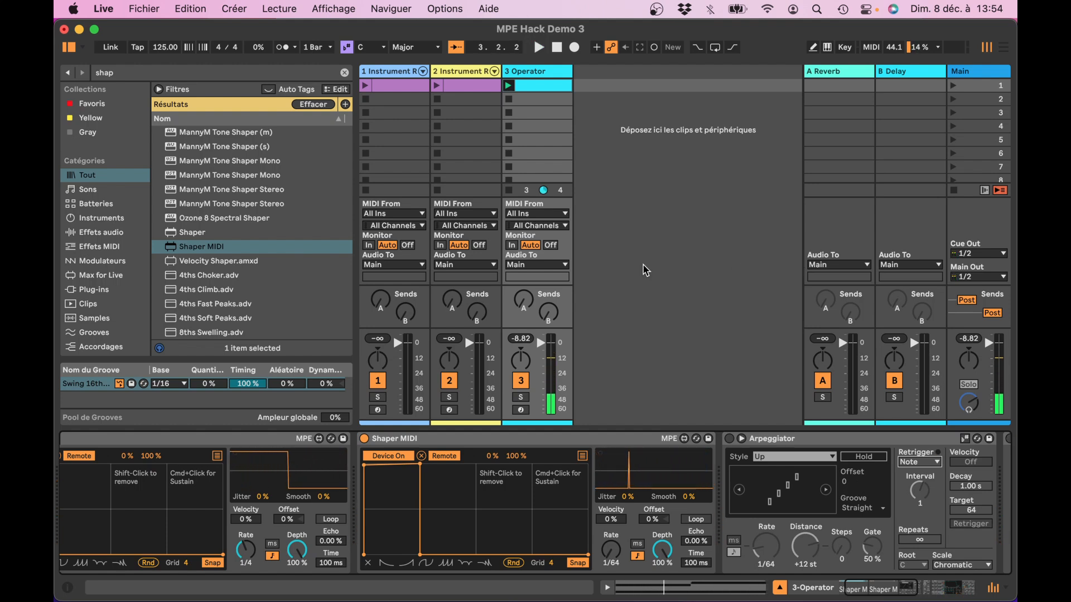
{"action": "key", "text": "space"}
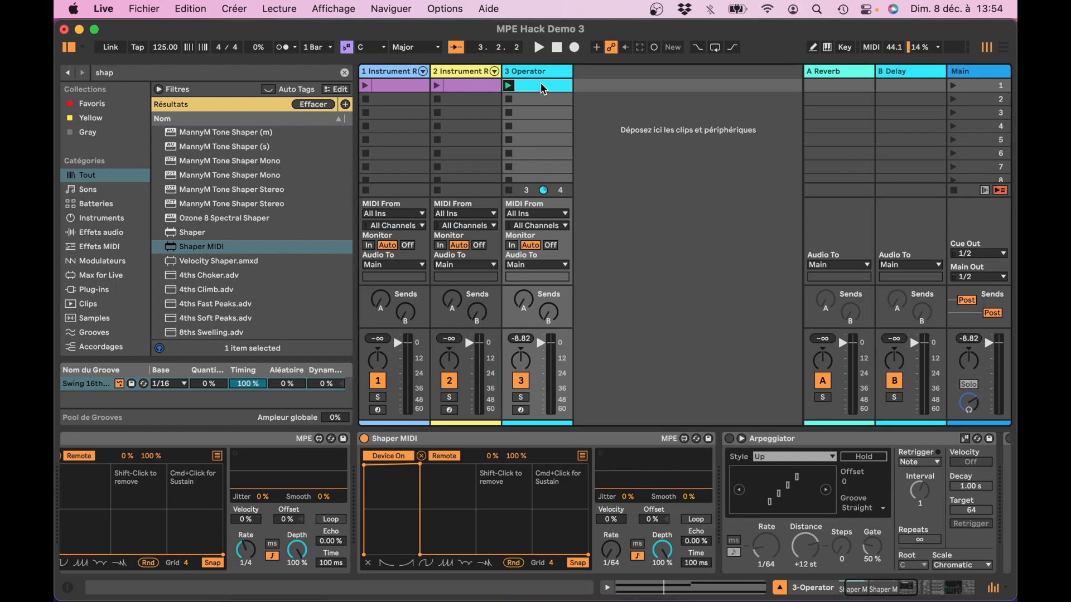
Shorten the D#3 note in track 3's clip so it ends at 1.2, and play the clip
{"action": "double_click", "coordinate": [540, 82]}
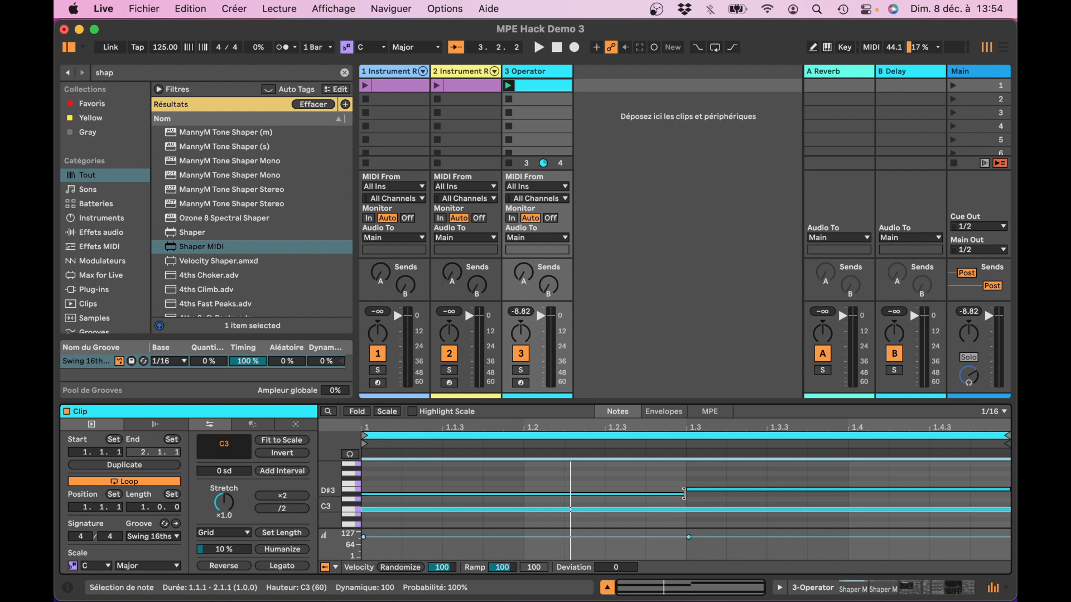
{"action": "left_click_drag", "start_coordinate": [685, 494], "coordinate": [534, 495]}
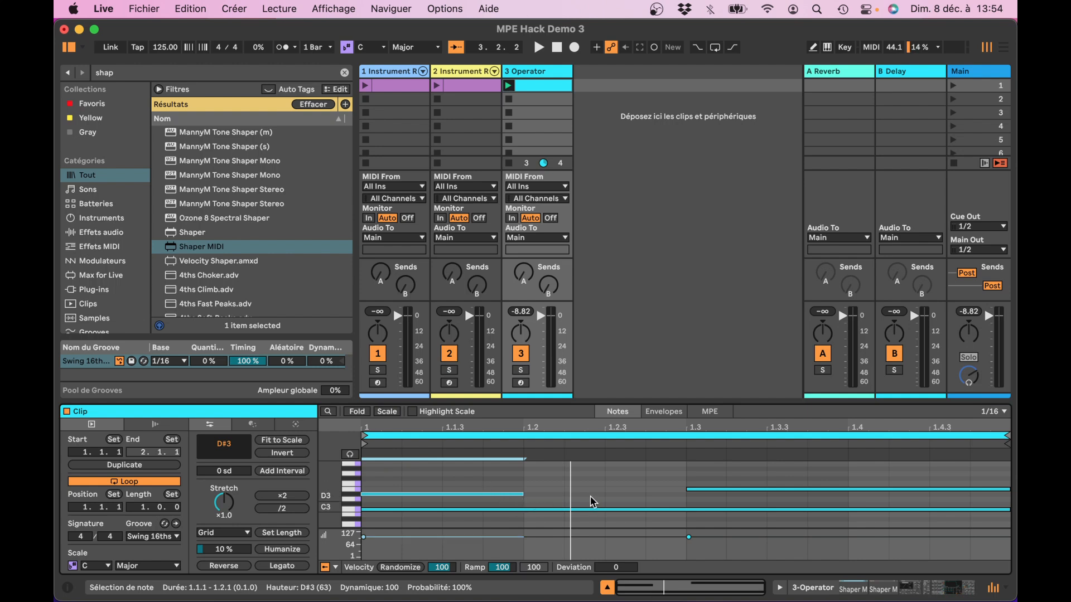
{"action": "key", "text": "space"}
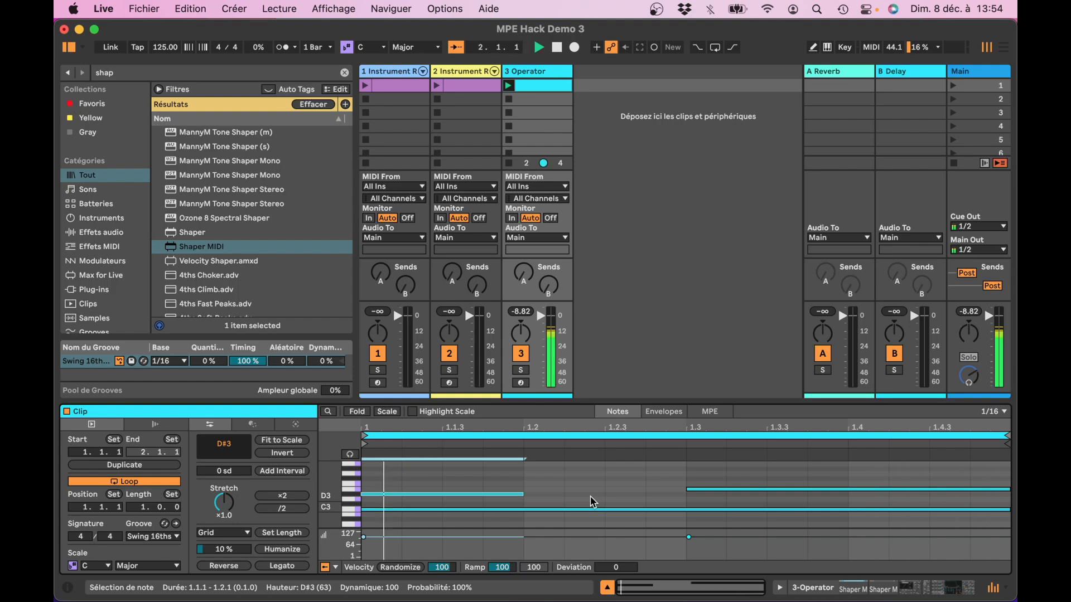
Set the Arpeggiator's offset to 1 and review track 3's device chain from the Shaper MIDIs to Operator
{"action": "key", "text": "shift+Tab"}
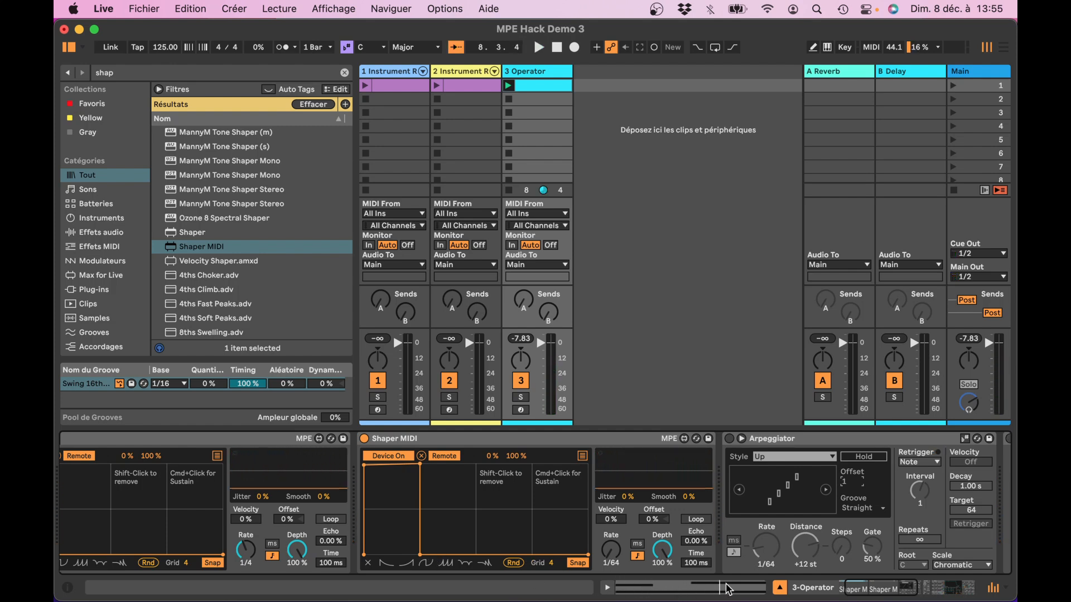
{"action": "scroll", "coordinate": [768, 511], "scroll_direction": "right", "scroll_amount": 10}
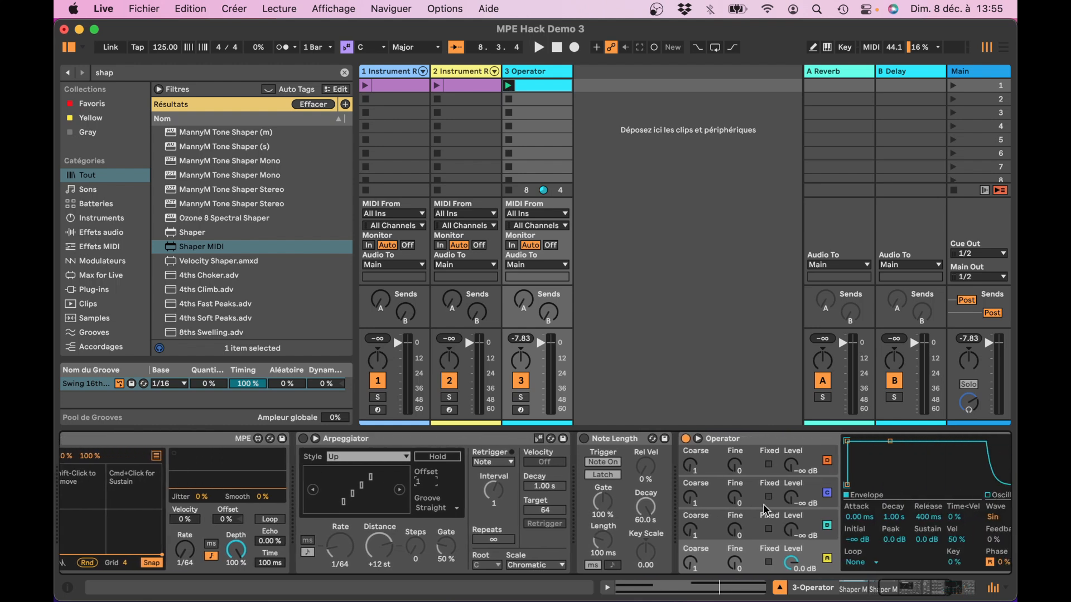
{"action": "scroll", "coordinate": [586, 468], "scroll_direction": "left", "scroll_amount": 10}
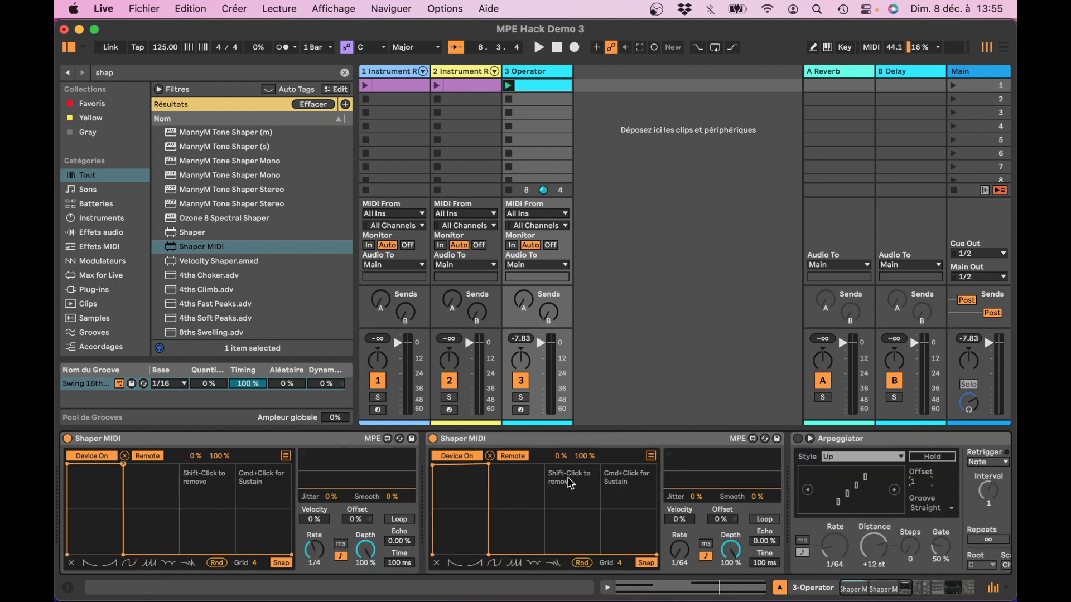
{"action": "scroll", "coordinate": [570, 483], "scroll_direction": "right", "scroll_amount": 5}
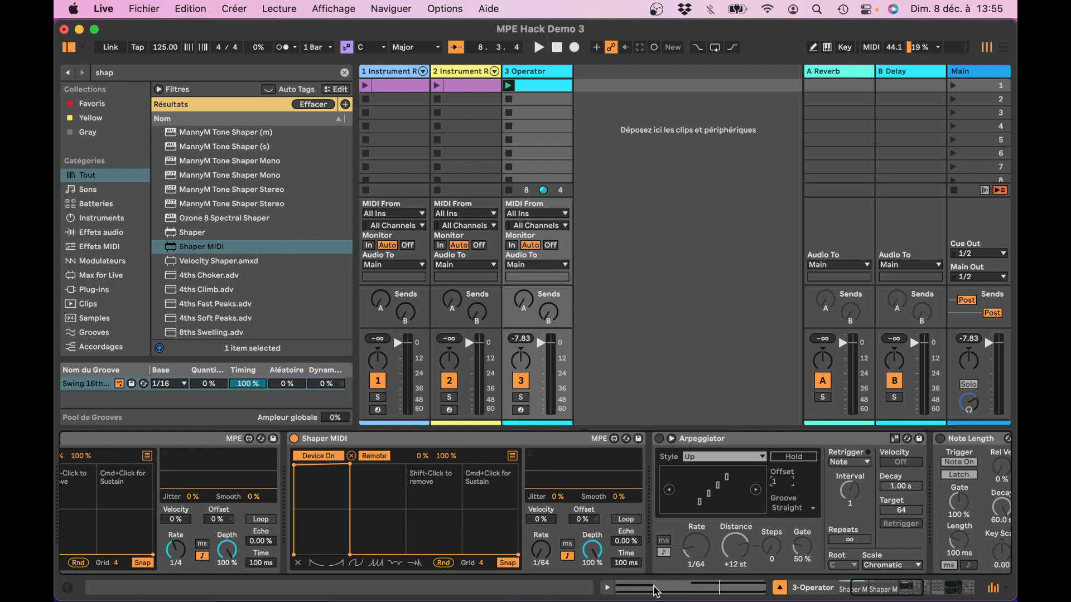
{"action": "scroll", "coordinate": [556, 541], "scroll_direction": "left", "scroll_amount": 5}
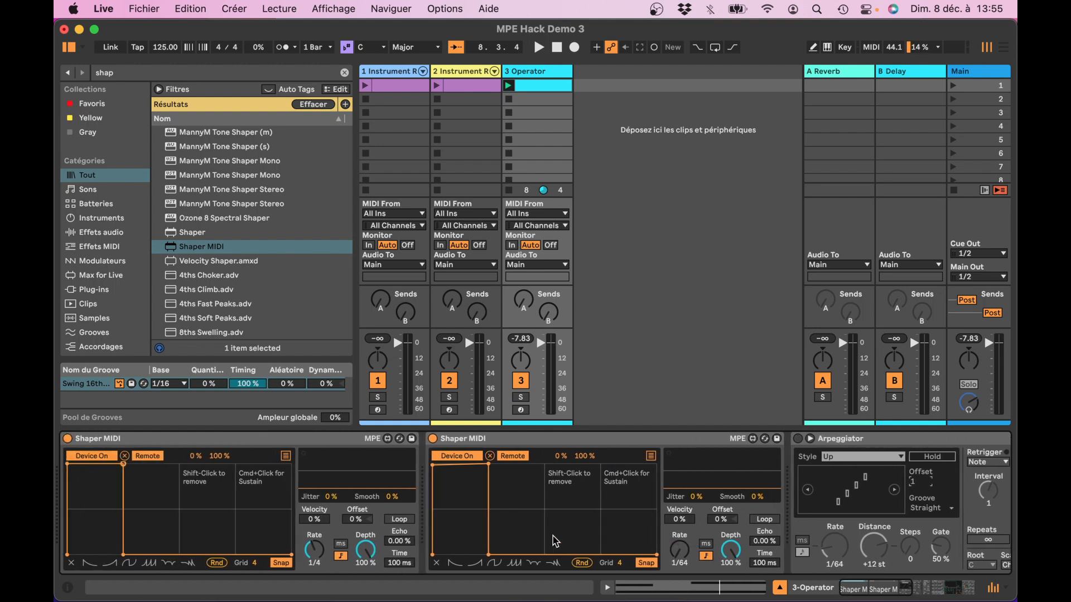
Search the browser for "arp" and add a second Arpeggiator to track 3 between the second Shaper MIDI and the existing Arpeggiator
{"action": "left_click", "coordinate": [143, 77]}
{"action": "type", "text": "a"}
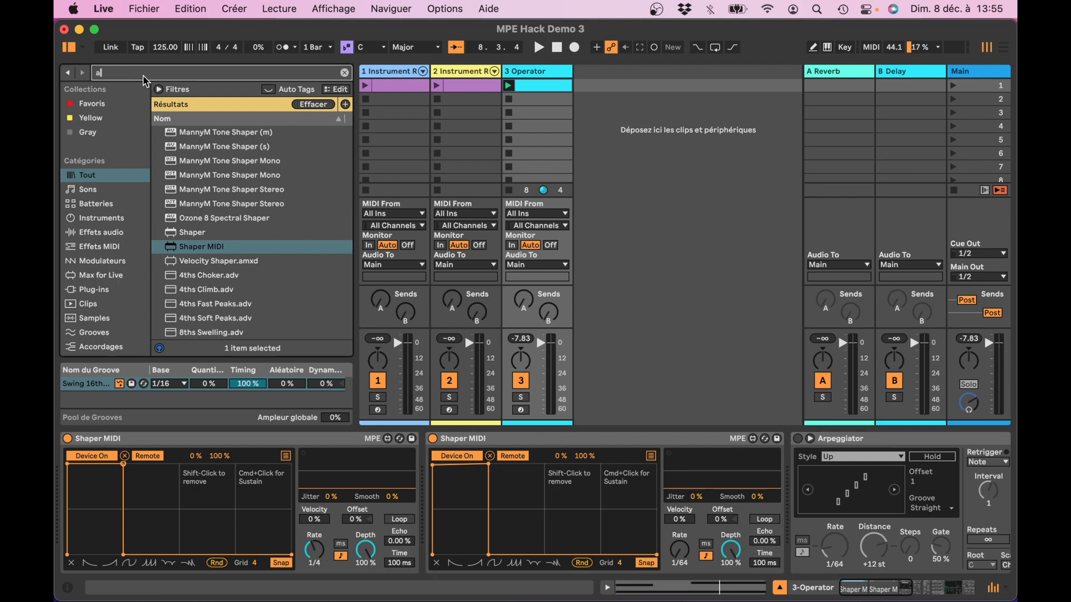
{"action": "type", "text": "rp"}
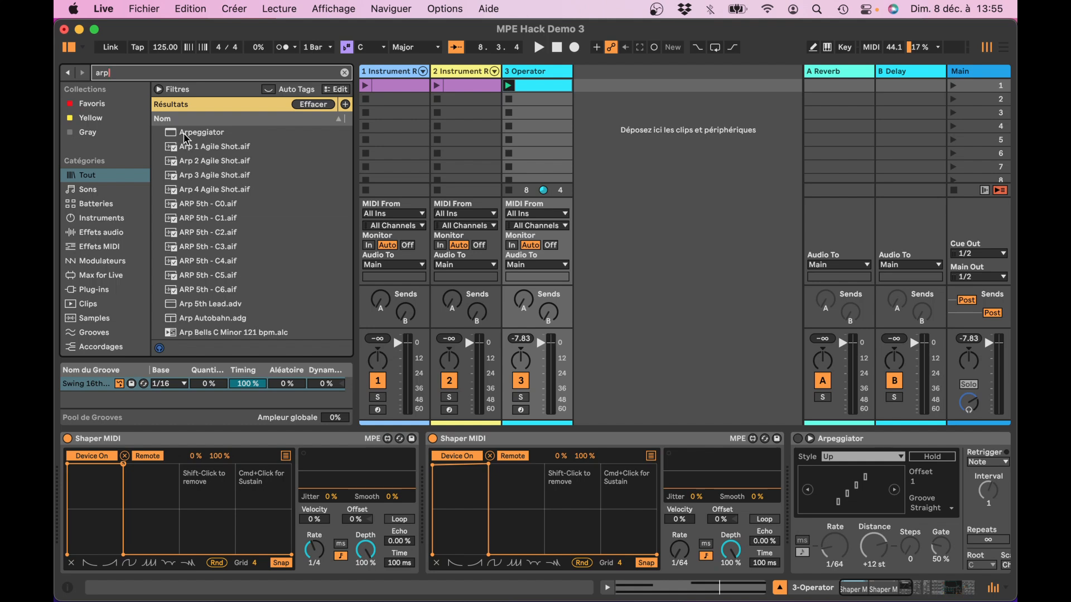
{"action": "key", "text": "Down"}
{"action": "left_click_drag", "start_coordinate": [544, 390], "coordinate": [788, 524]}
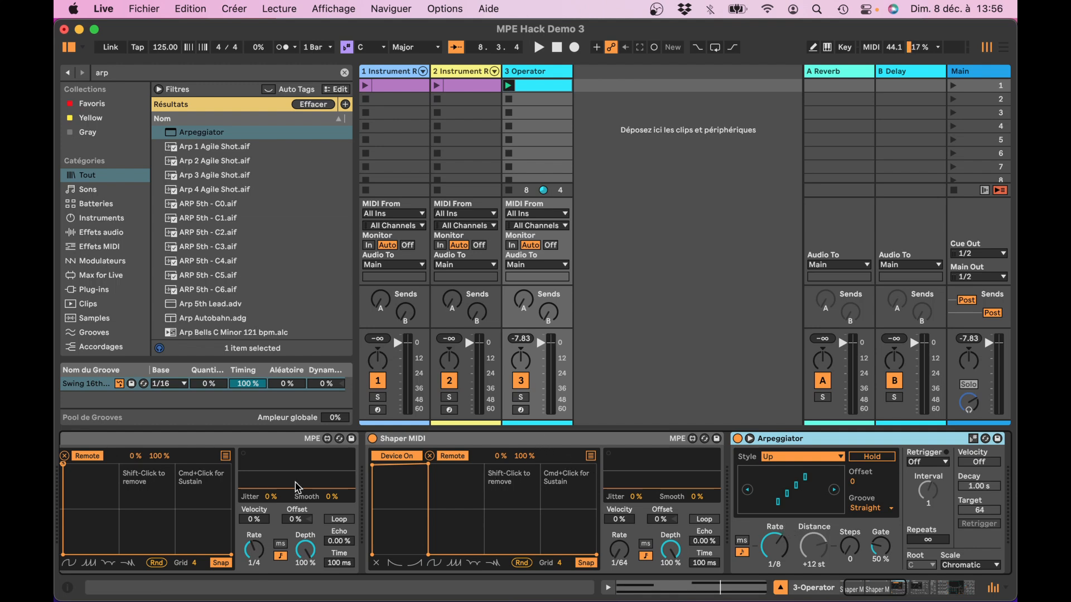
{"action": "scroll", "coordinate": [560, 501], "scroll_direction": "right", "scroll_amount": 5}
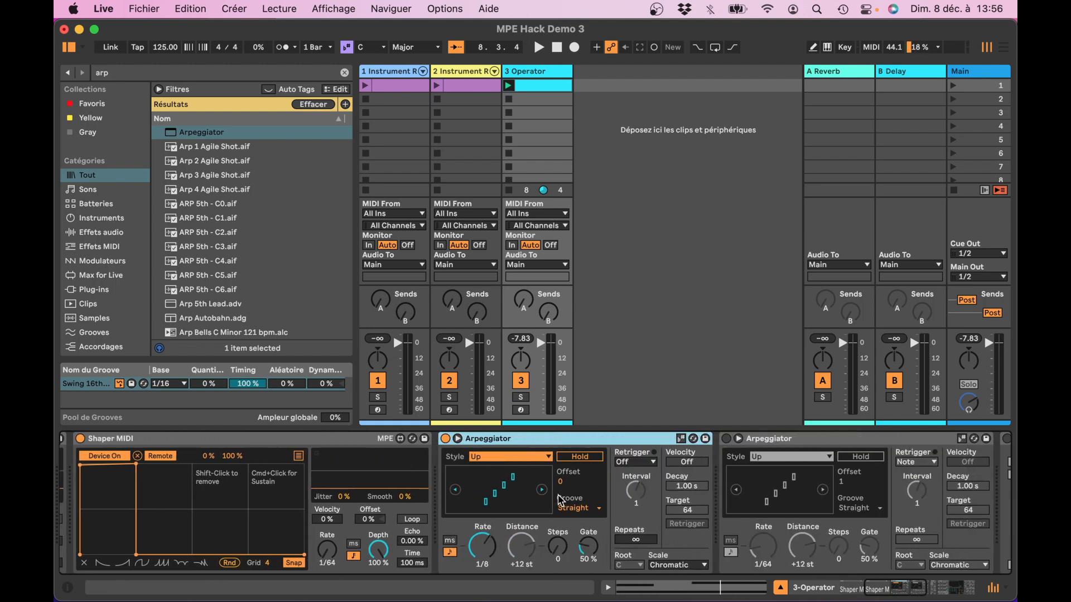
{"action": "scroll", "coordinate": [558, 496], "scroll_direction": "right", "scroll_amount": 1}
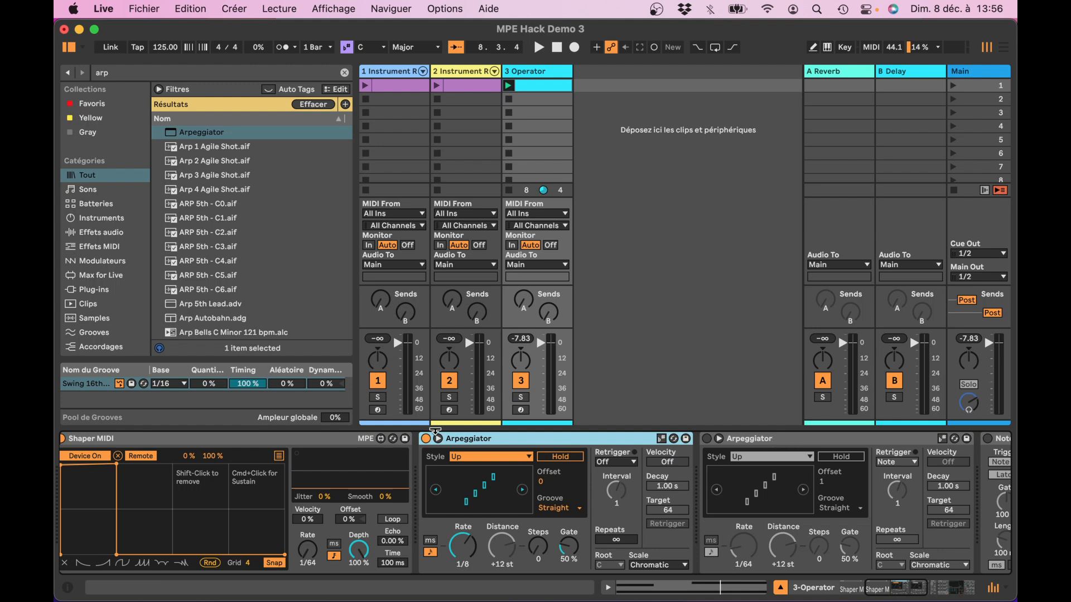
Delete the second Shaper MIDI, the one directly before the first Arpeggiator on track 3
{"action": "left_click", "coordinate": [242, 441]}
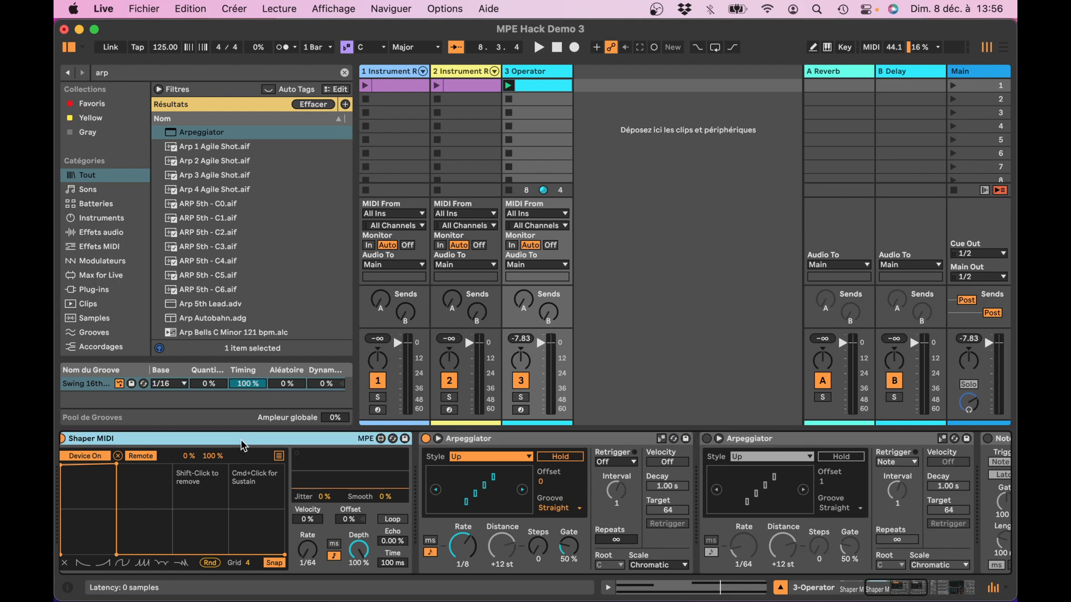
{"action": "key", "text": "Delete"}
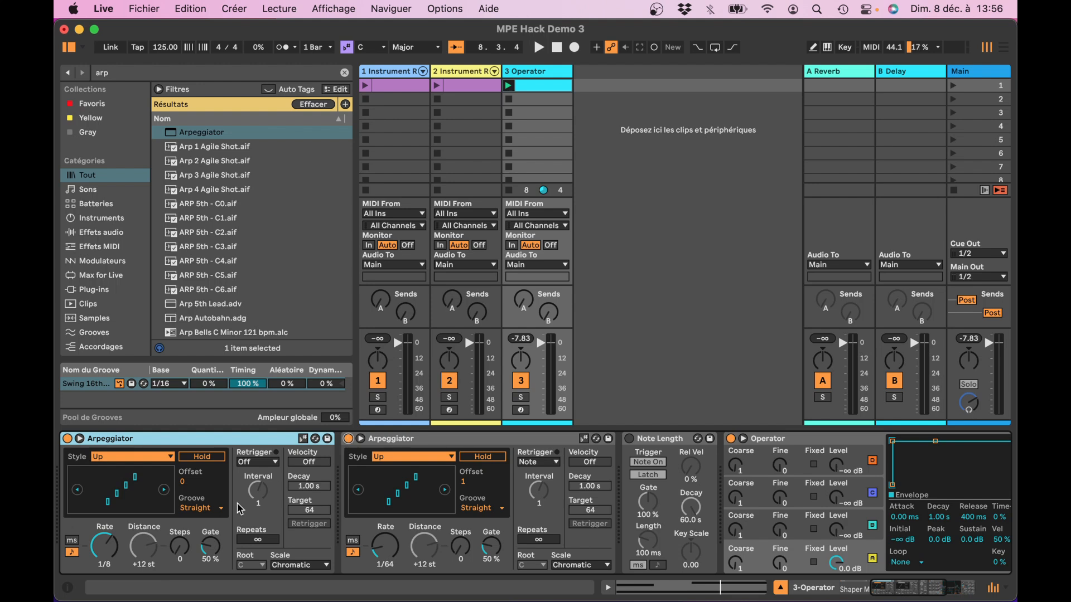
{"action": "key", "text": "super+z"}
Set the first Arpeggiator's Style to Chord Trigger, Retrigger to Note, Rate to 1/64 and Repeats to 1, and play the clip
{"action": "left_click", "coordinate": [328, 459]}
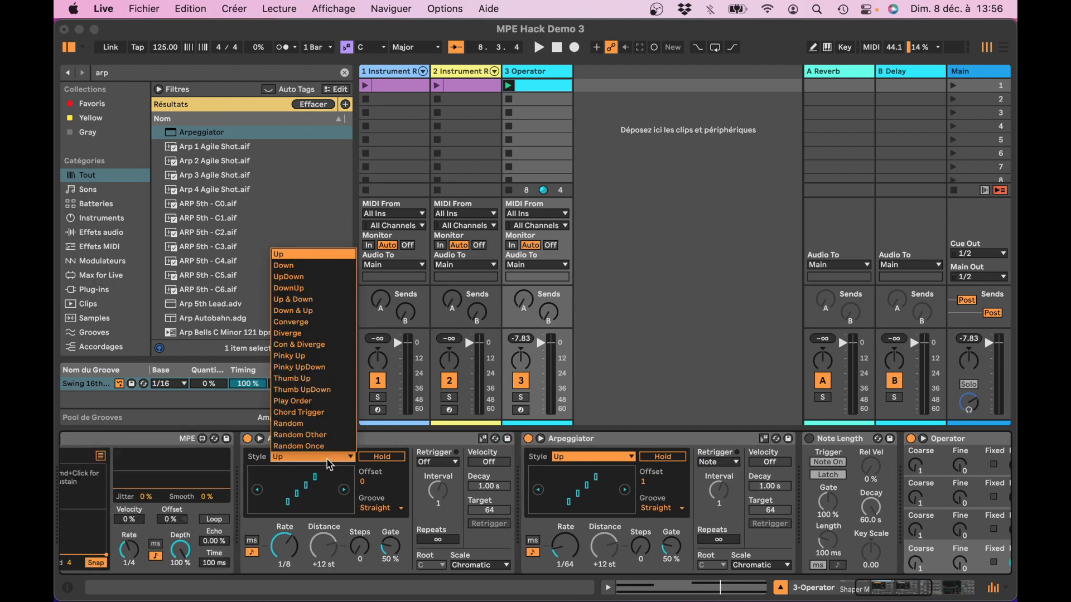
{"action": "left_click", "coordinate": [326, 413]}
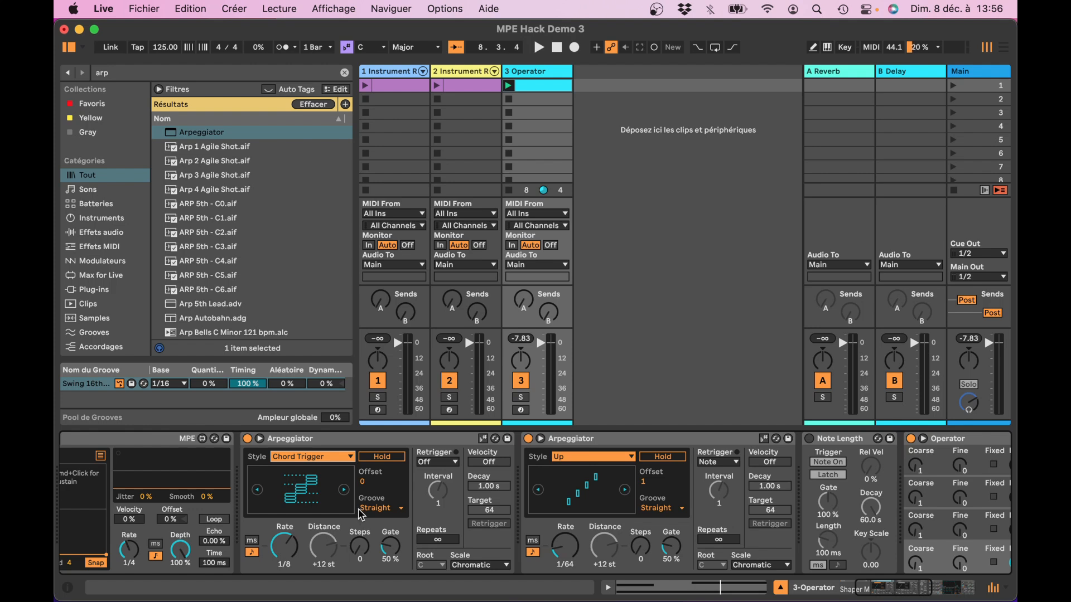
{"action": "left_click", "coordinate": [428, 463]}
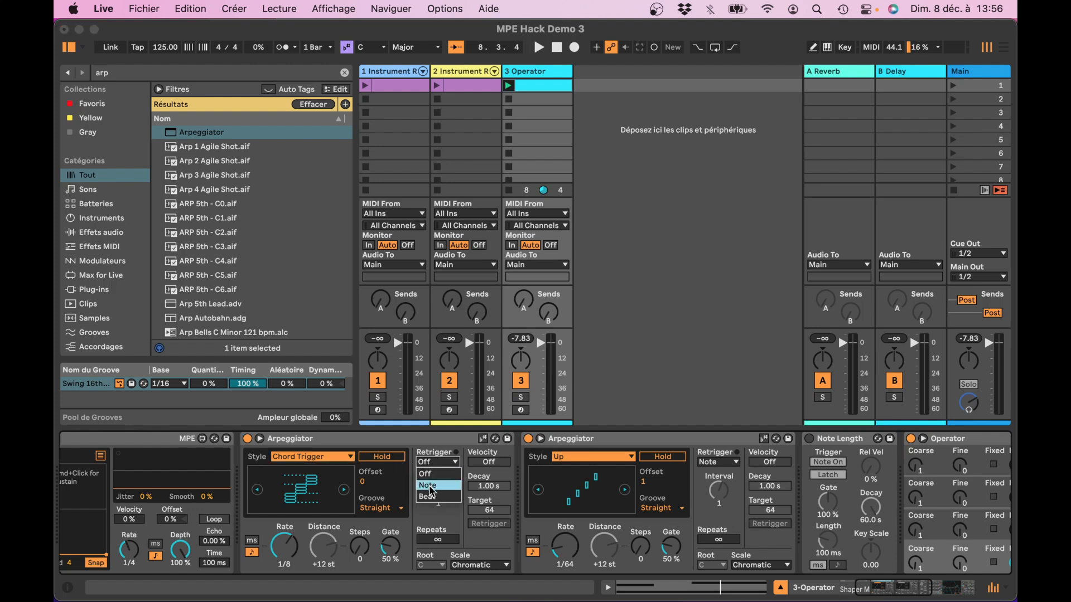
{"action": "left_click", "coordinate": [430, 487]}
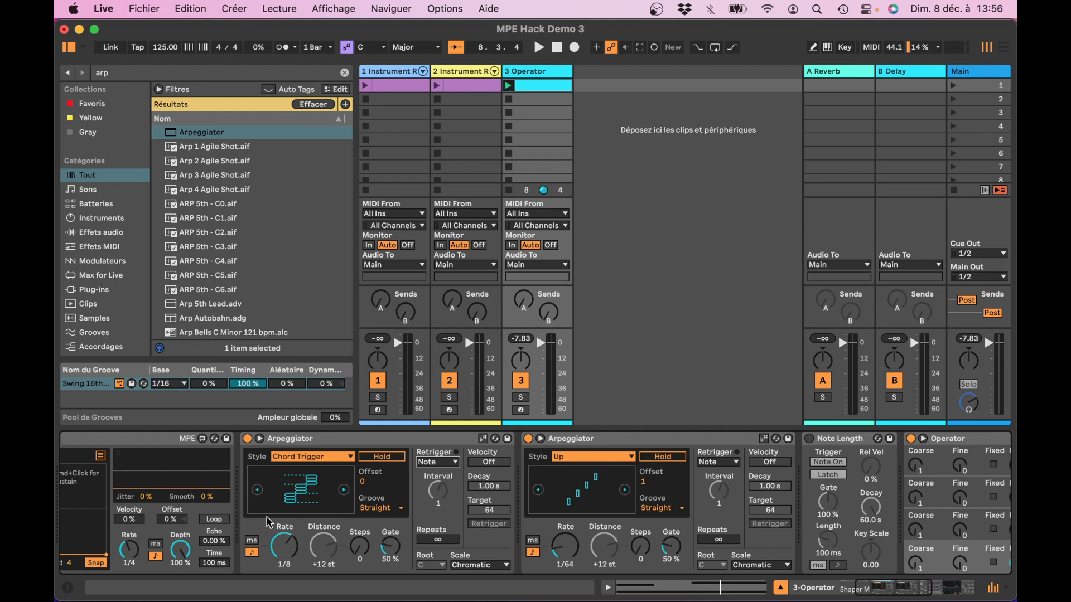
{"action": "left_click_drag", "start_coordinate": [284, 546], "coordinate": [284, 526]}
{"action": "left_click", "coordinate": [432, 540]}
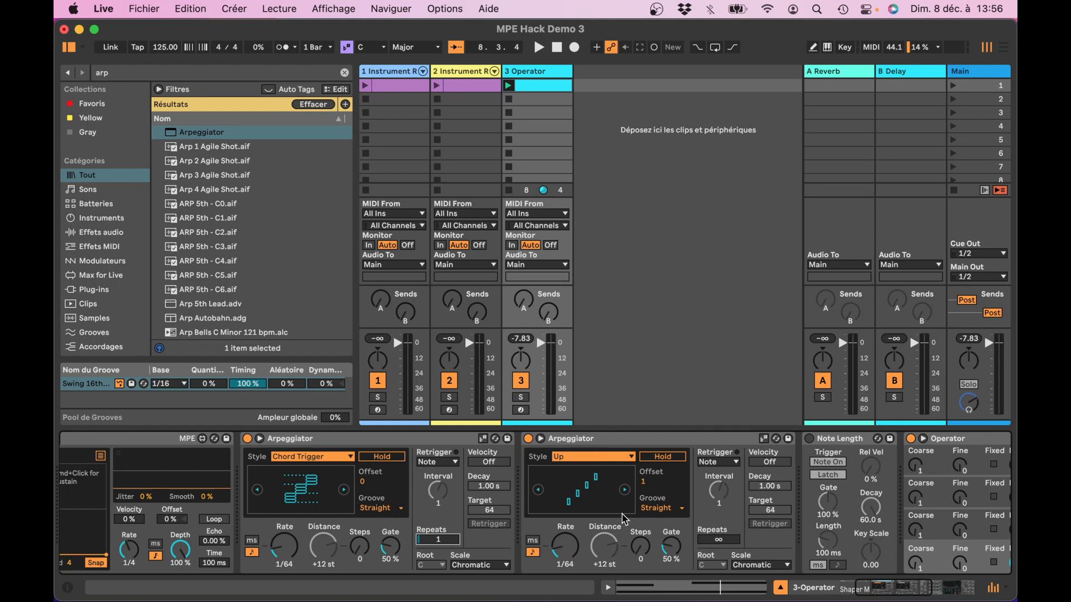
{"action": "key", "text": "space"}
Search the browser for "note", insert a Note Length between the Shaper MIDI and the first Arpeggiator, and set its Trigger to Note Off
{"action": "scroll", "coordinate": [443, 473], "scroll_direction": "left", "scroll_amount": 3}
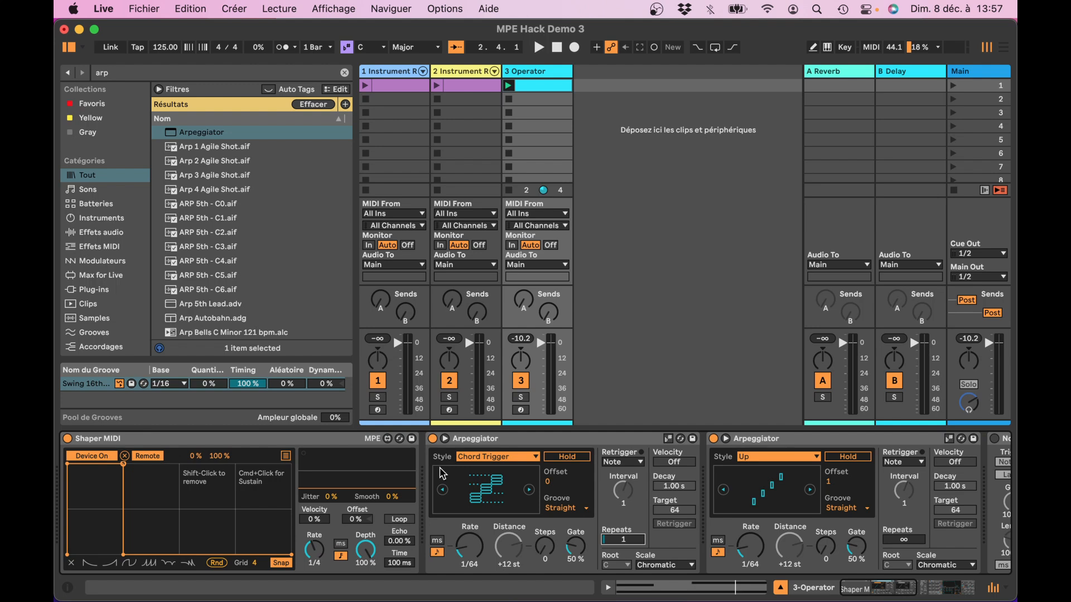
{"action": "left_click", "coordinate": [489, 443]}
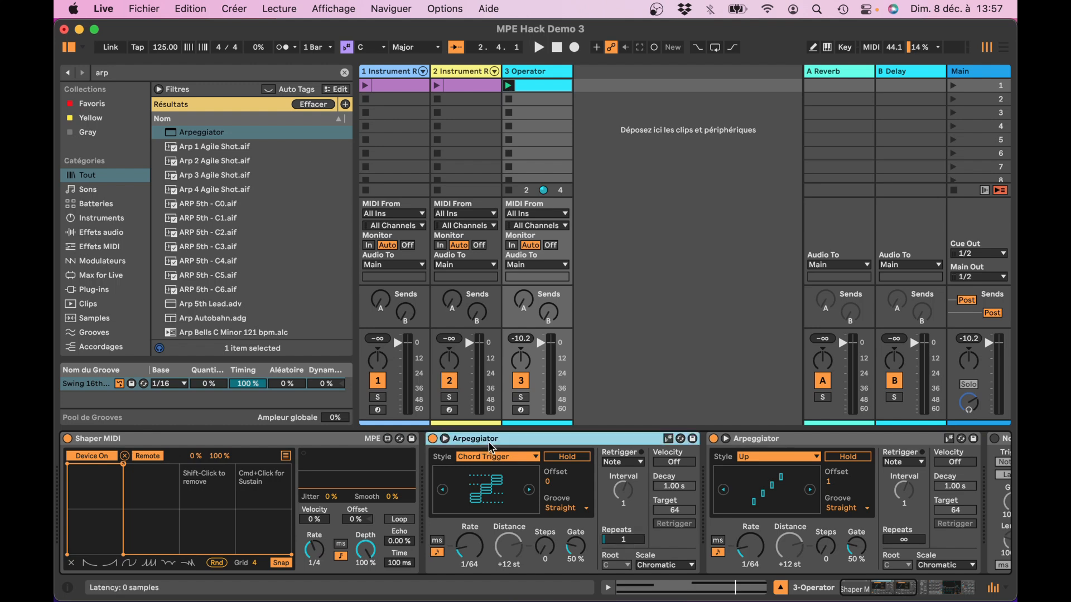
{"action": "left_click", "coordinate": [149, 74]}
{"action": "double_click", "coordinate": [150, 74]}
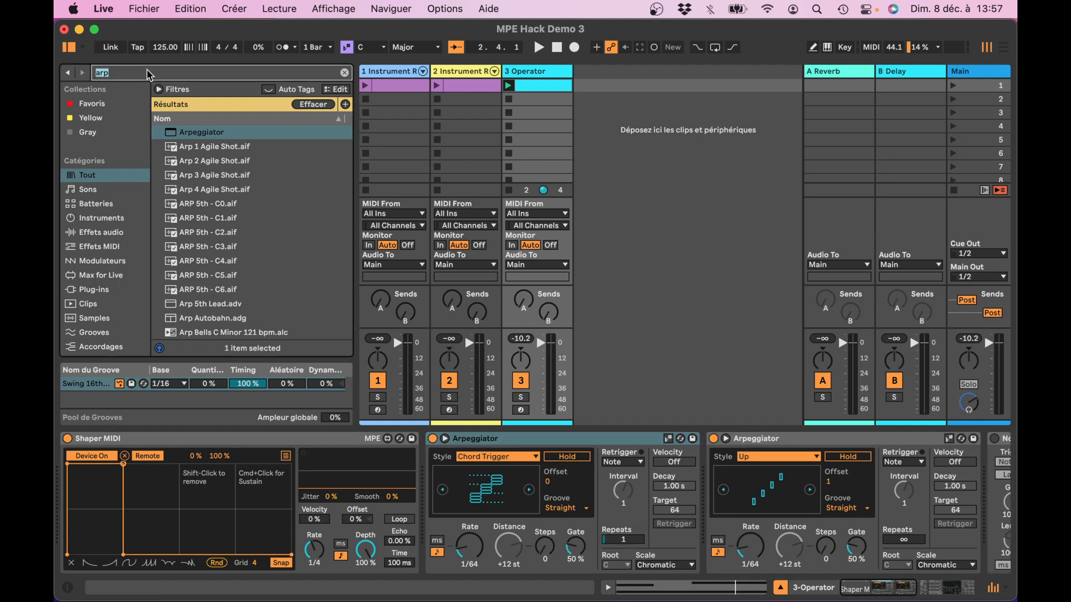
{"action": "type", "text": "note"}
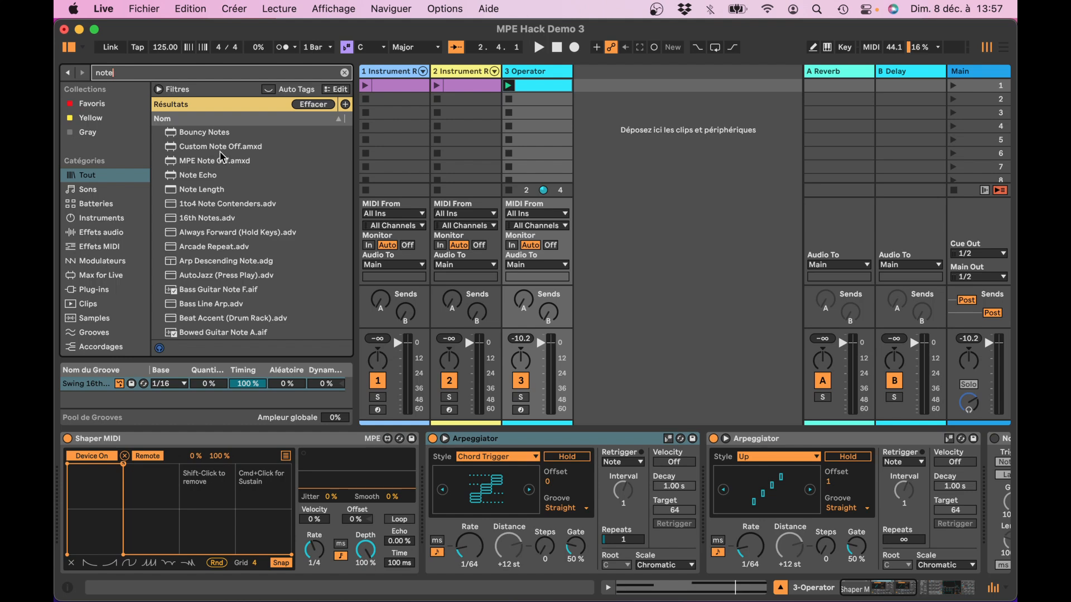
{"action": "left_click_drag", "start_coordinate": [202, 190], "coordinate": [419, 468]}
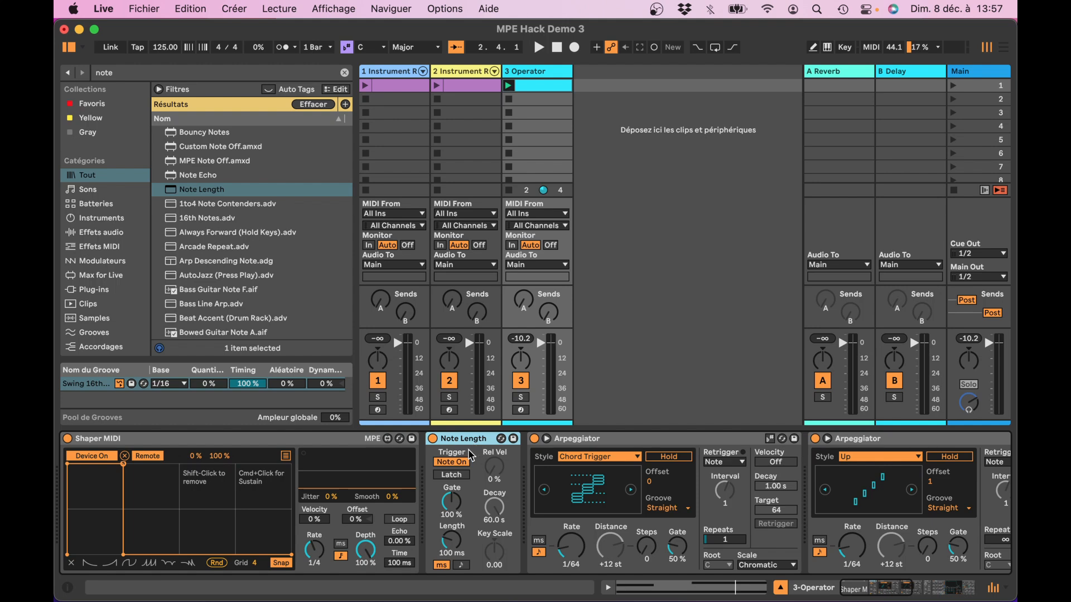
{"action": "left_click", "coordinate": [457, 463]}
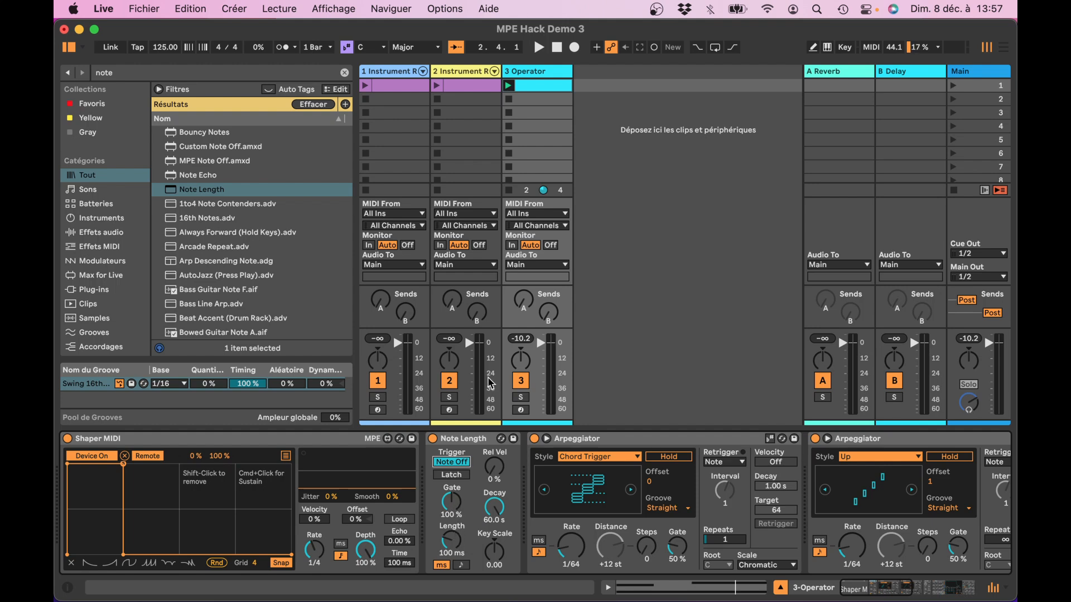
Add a new MIDI track, search the browser for "operator" and load Operator onto the track
{"action": "key", "text": "super+shift+t"}
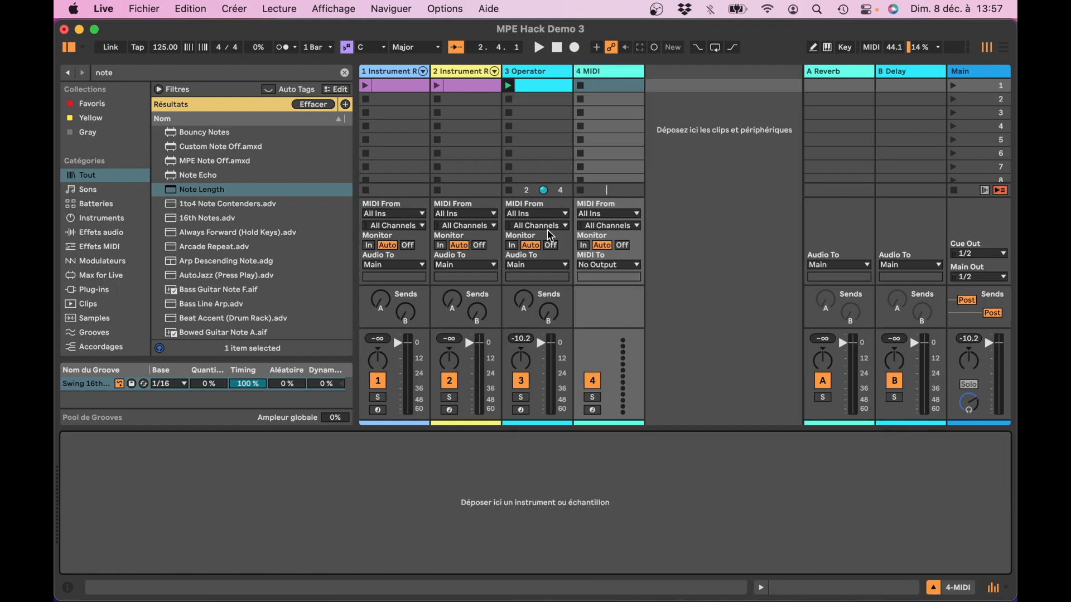
{"action": "left_click", "coordinate": [188, 75]}
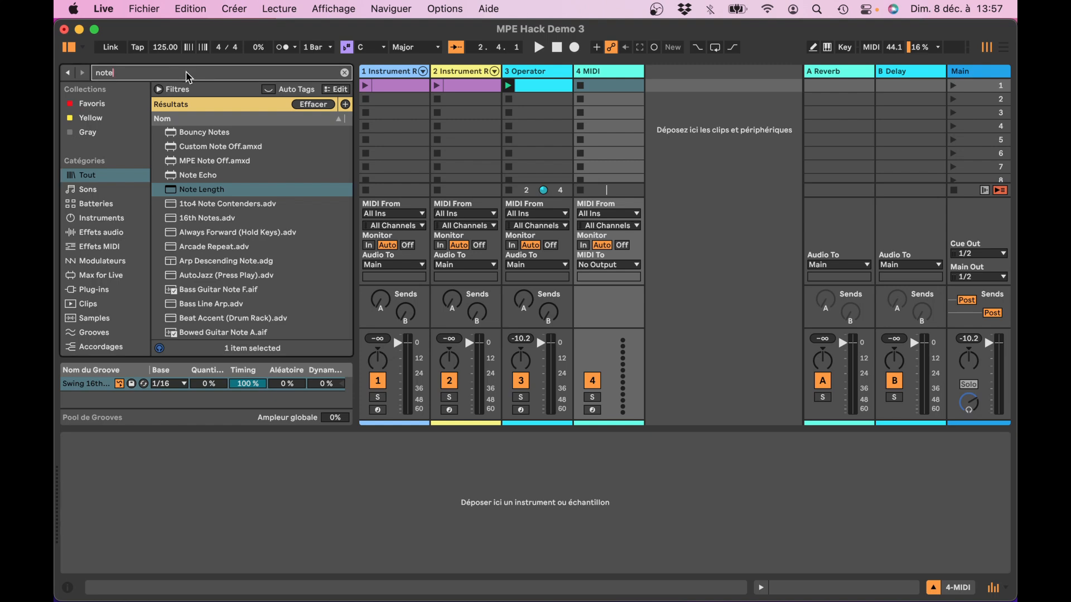
{"action": "key", "text": "super+a"}
{"action": "type", "text": "operator"}
{"action": "left_click", "coordinate": [186, 133]}
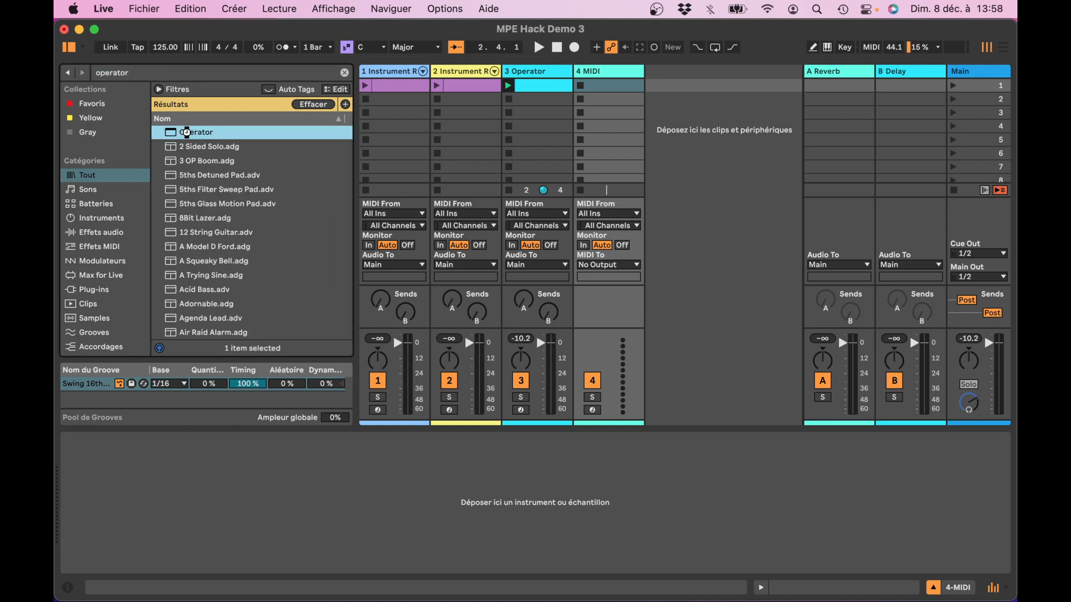
{"action": "double_click", "coordinate": [186, 132]}
Create a clip in track 4's first slot with a C3 note from 1 to 1.2, and play it with track 3 stopped
{"action": "double_click", "coordinate": [616, 85]}
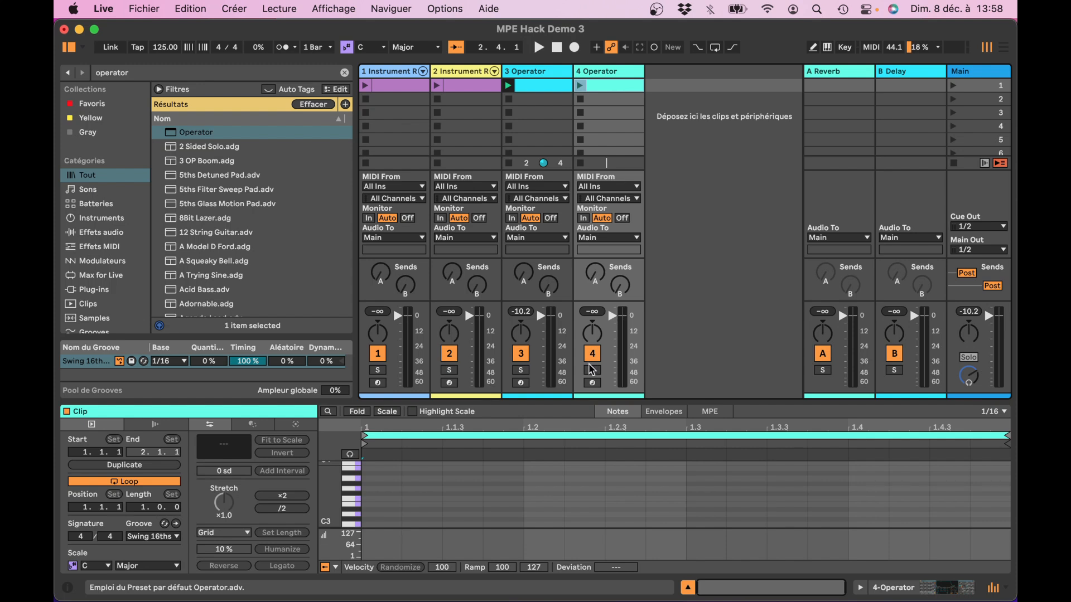
{"action": "double_click", "coordinate": [383, 524]}
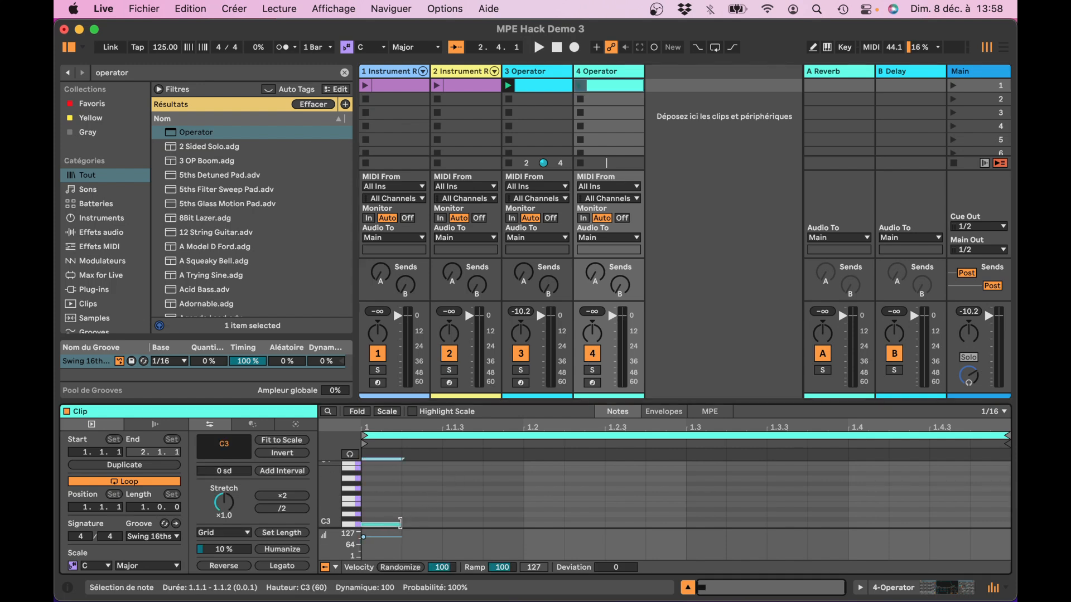
{"action": "left_click_drag", "start_coordinate": [400, 523], "coordinate": [524, 524]}
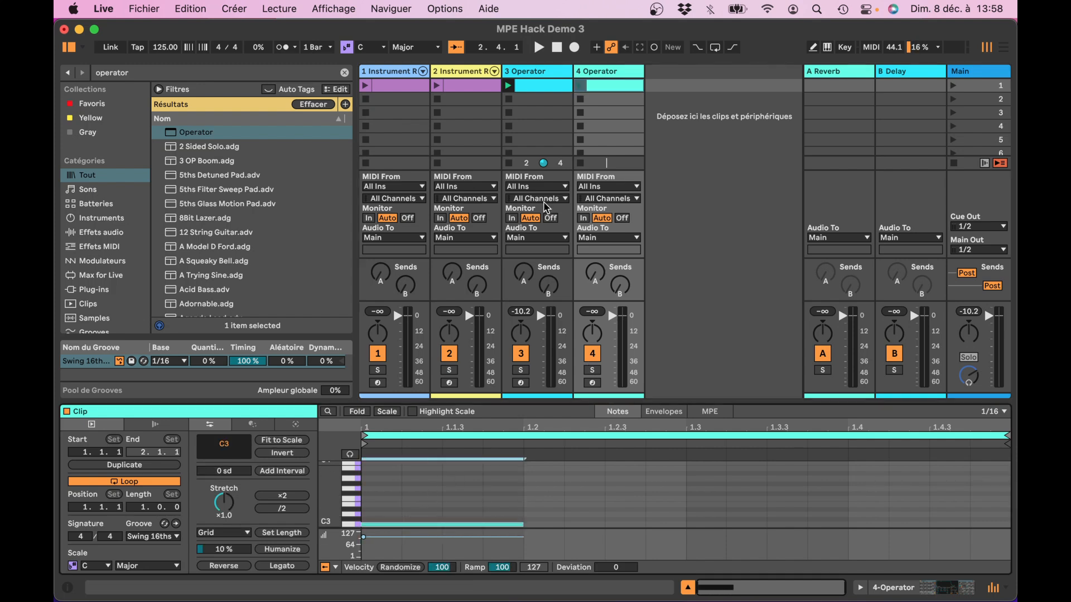
{"action": "left_click", "coordinate": [510, 100]}
{"action": "left_click", "coordinate": [581, 86]}
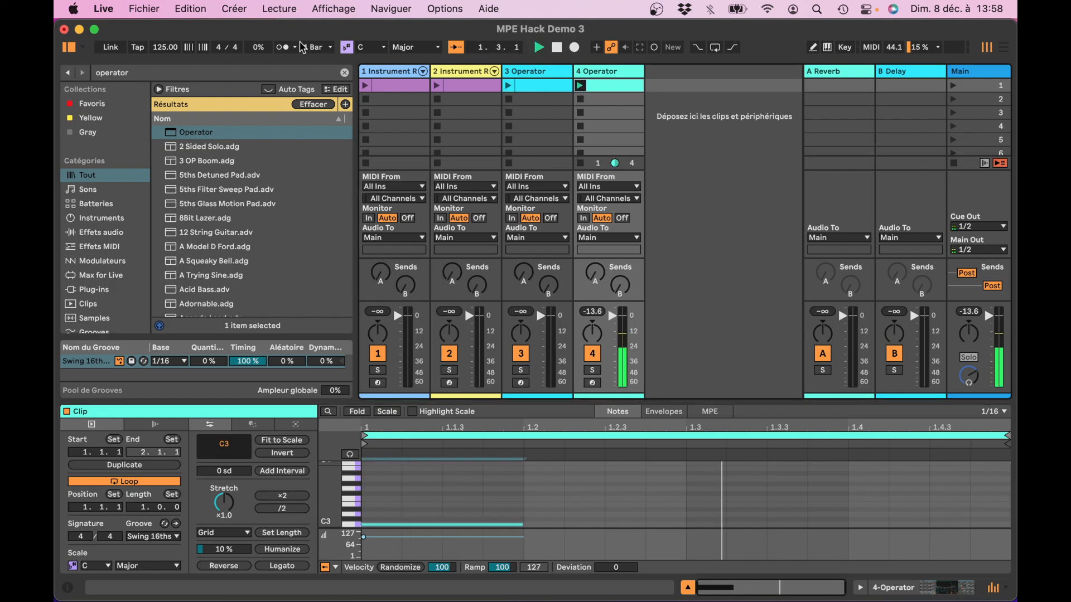
Search for "note len", add Note Length before track 4's Operator, and set its synced Length to 1/4 and Trigger to Note Off
{"action": "left_click", "coordinate": [176, 75]}
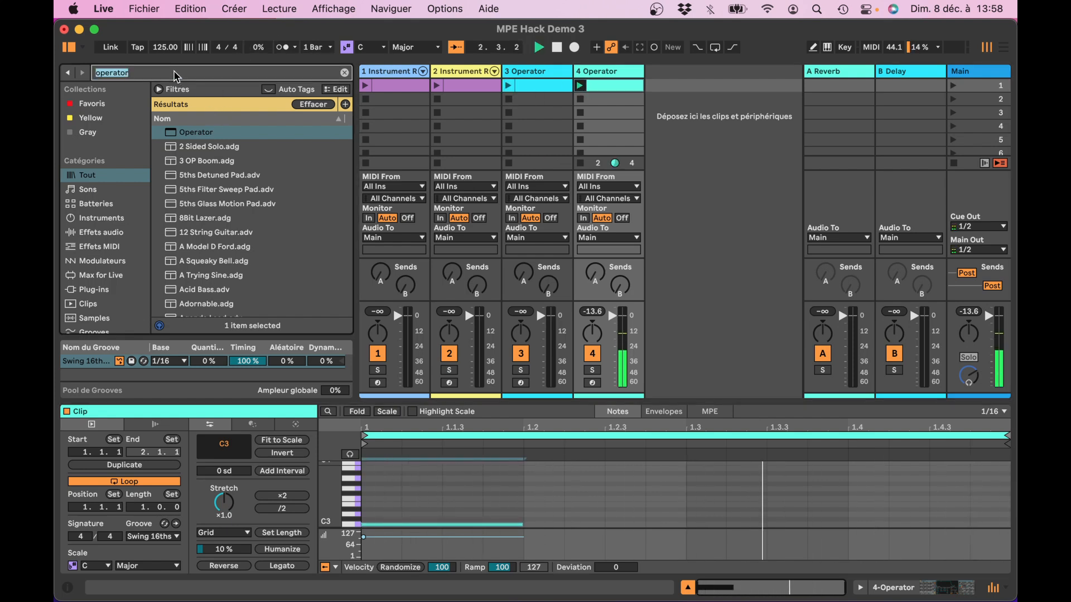
{"action": "type", "text": "note len"}
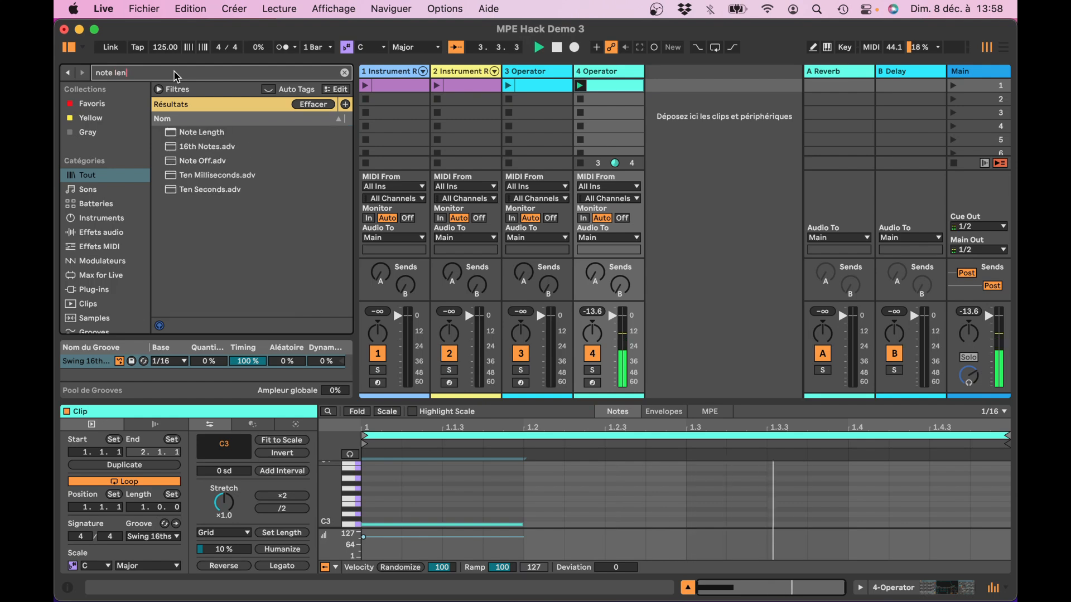
{"action": "double_click", "coordinate": [190, 133]}
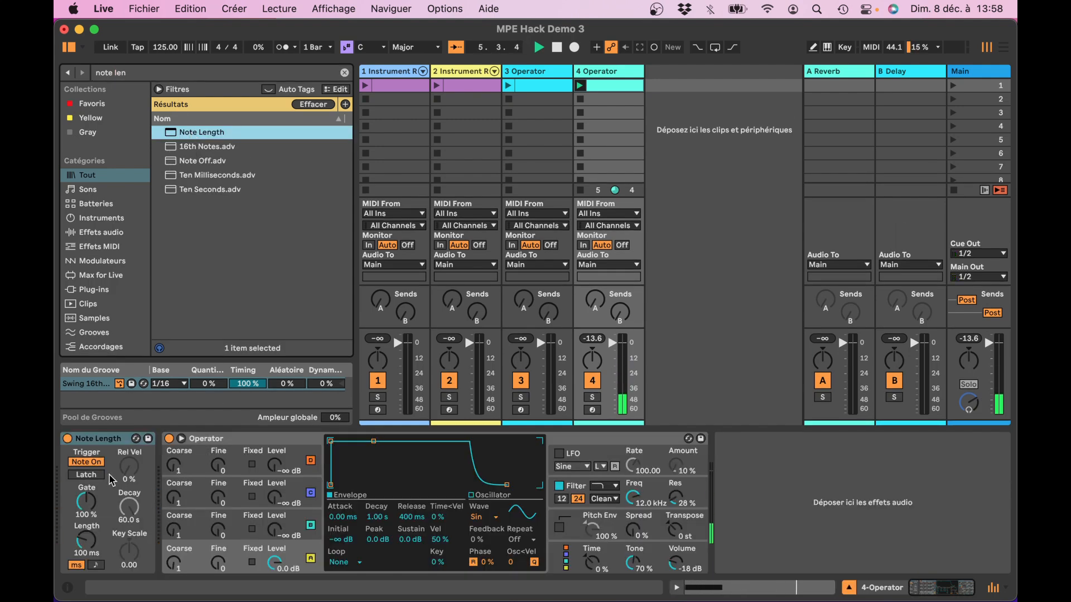
{"action": "left_click", "coordinate": [96, 565]}
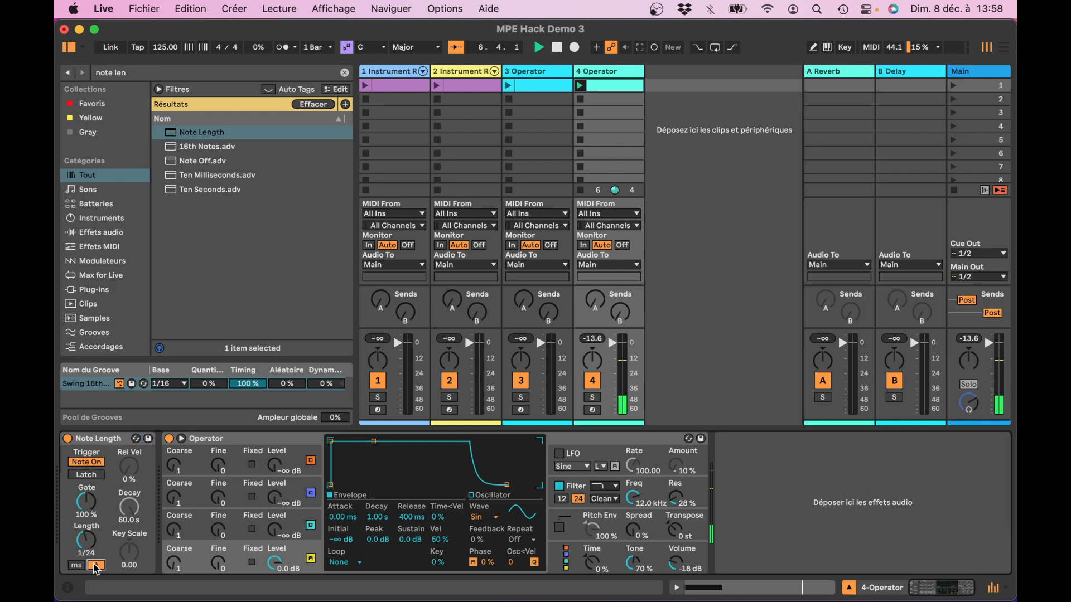
{"action": "left_click_drag", "start_coordinate": [85, 540], "coordinate": [86, 524]}
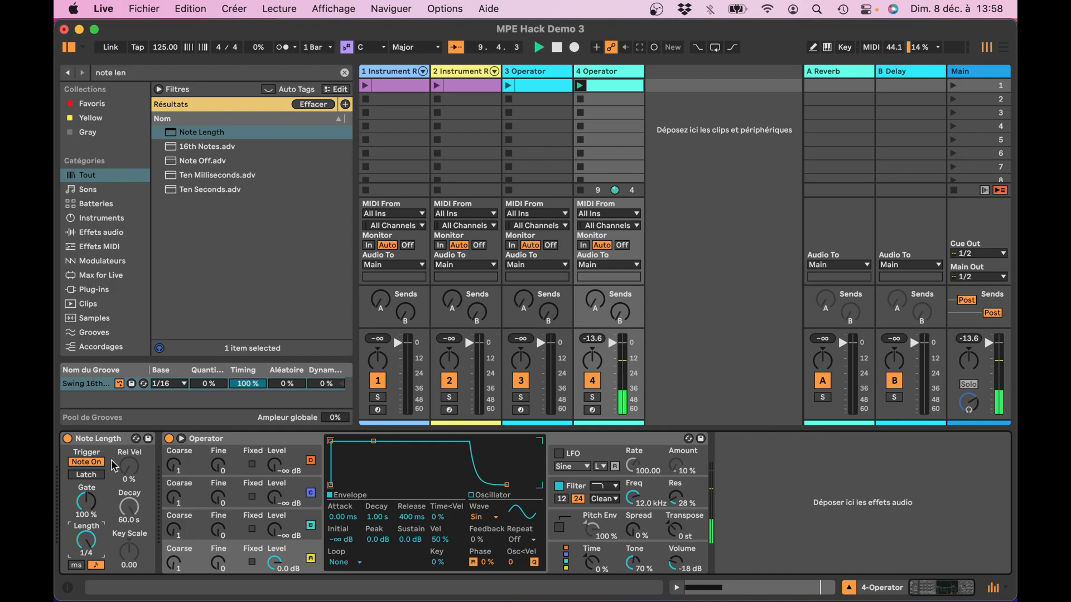
{"action": "left_click", "coordinate": [95, 463]}
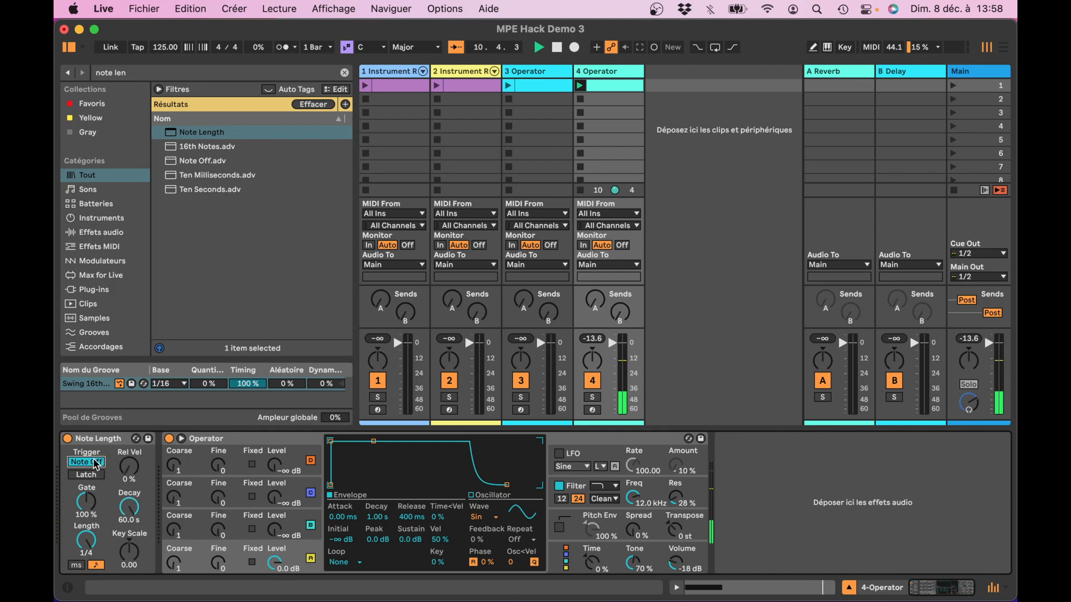
Lower the note in track 4's clip to B2 and play the clip through the Note Length
{"action": "left_click", "coordinate": [679, 588]}
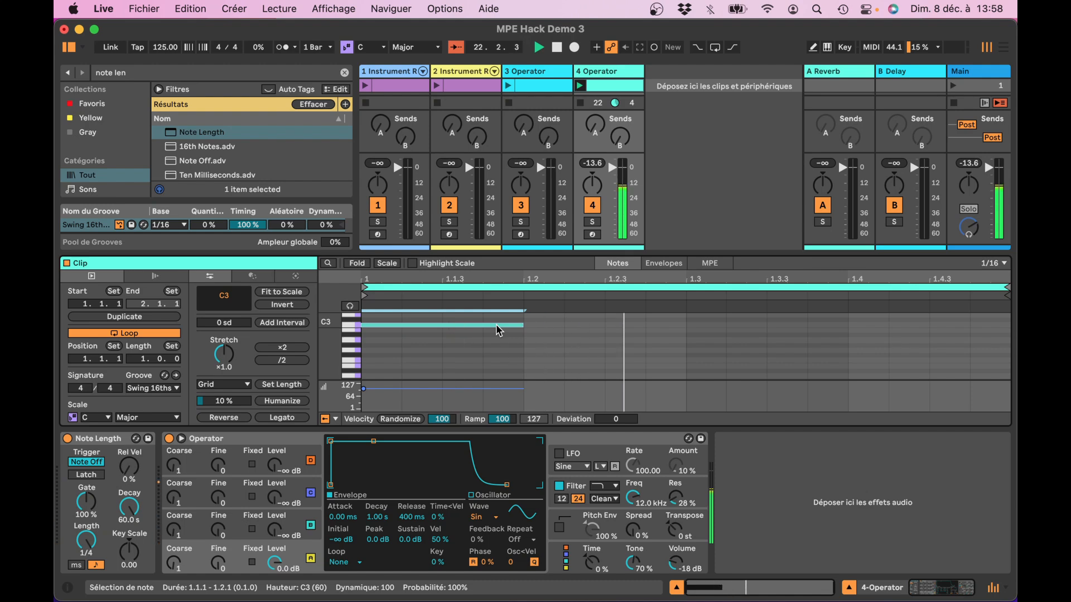
{"action": "key", "text": "Down"}
{"action": "key", "text": "space"}
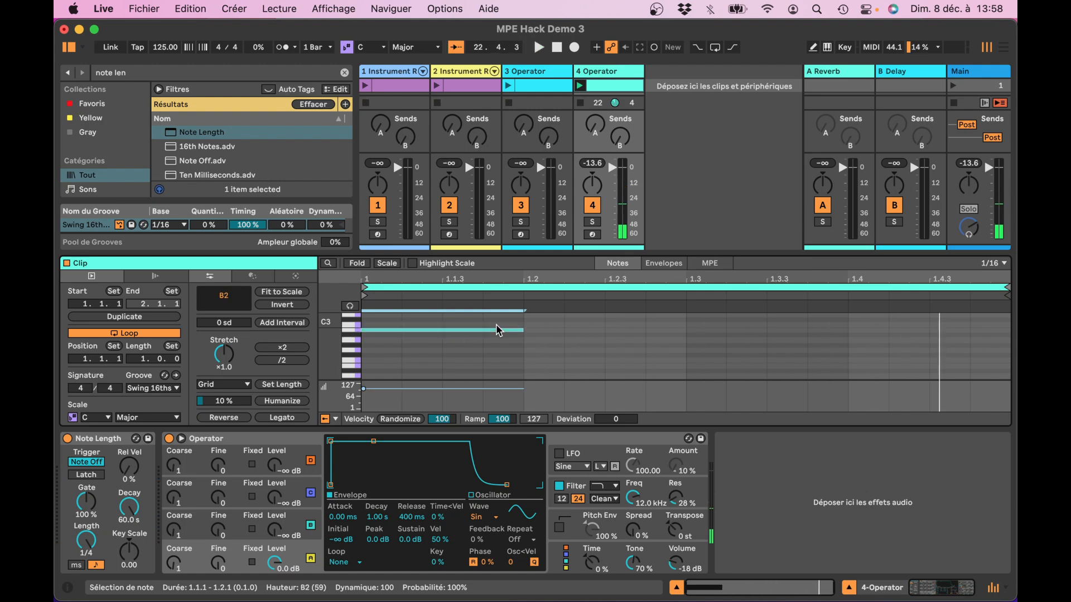
{"action": "key", "text": "space"}
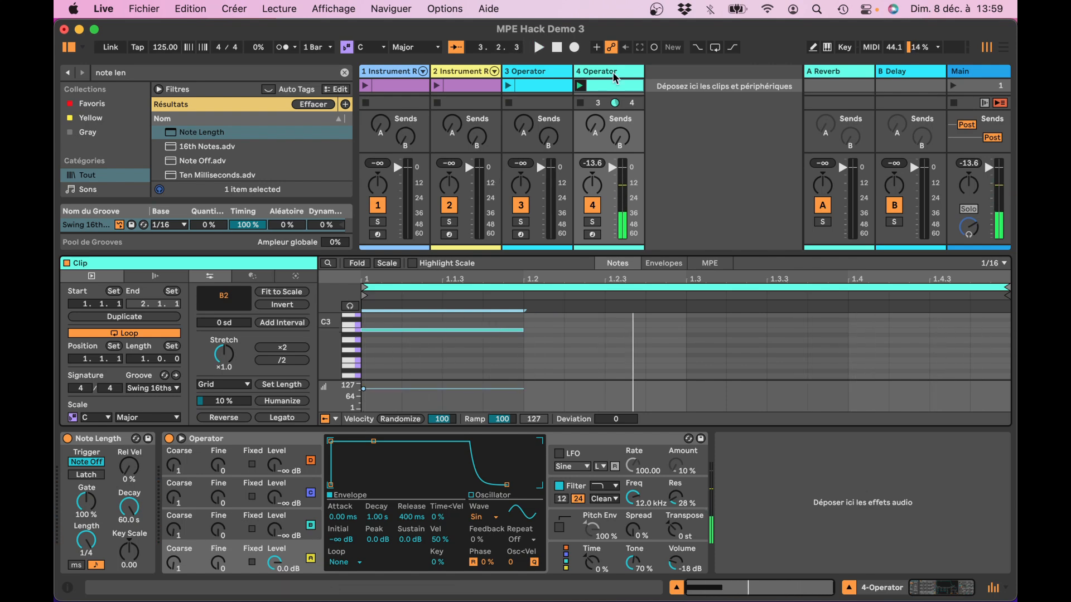
Delete track 4 and hide the clip editor so that track 3's devices remain in view
{"action": "key", "text": "Delete"}
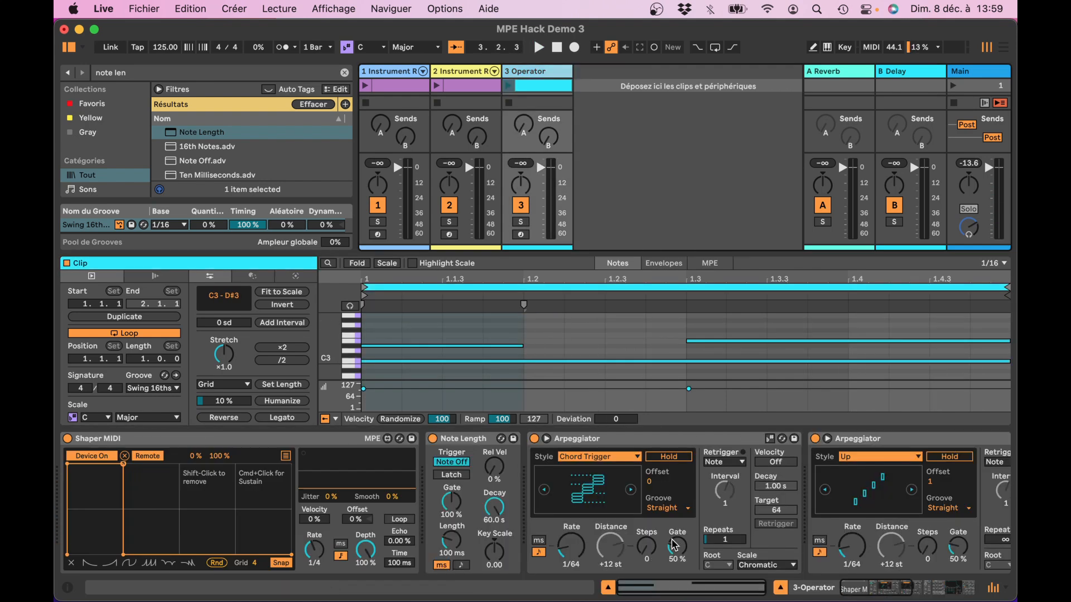
{"action": "left_click", "coordinate": [606, 591]}
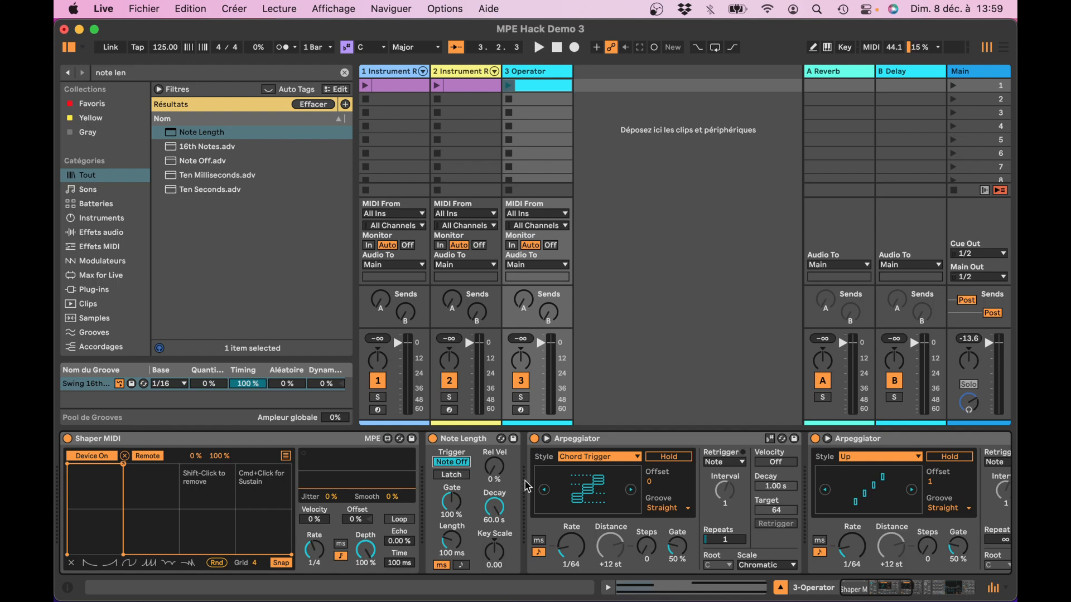
Group track 3's Note Length after the Shaper MIDI into a MIDI Effect Rack and show the rack's chain list
{"action": "left_click", "coordinate": [467, 442]}
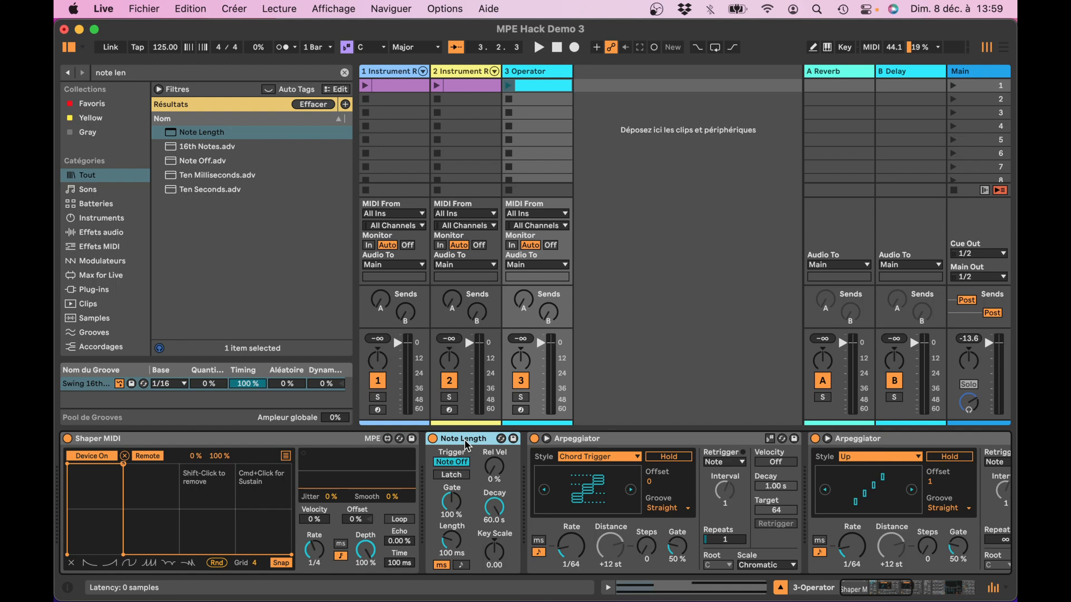
{"action": "key", "text": "super+c"}
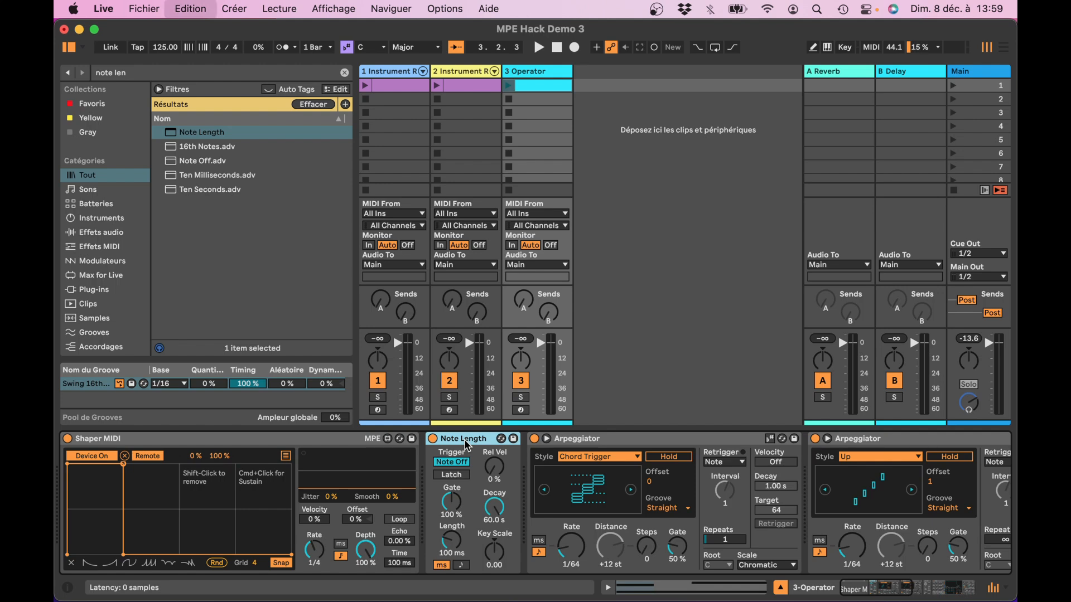
{"action": "key", "text": "super+g"}
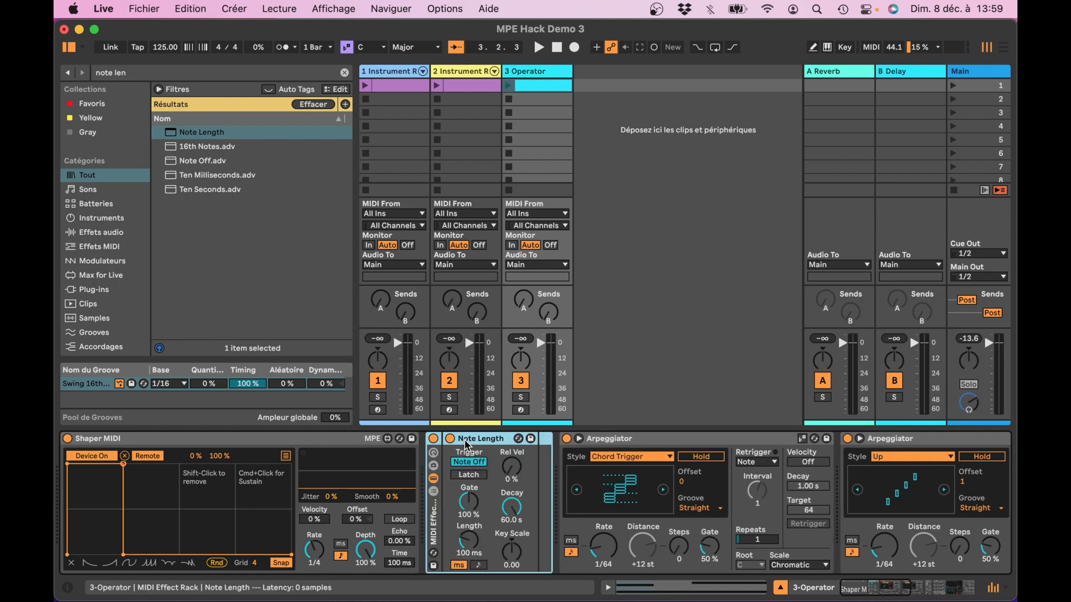
{"action": "left_click", "coordinate": [434, 478]}
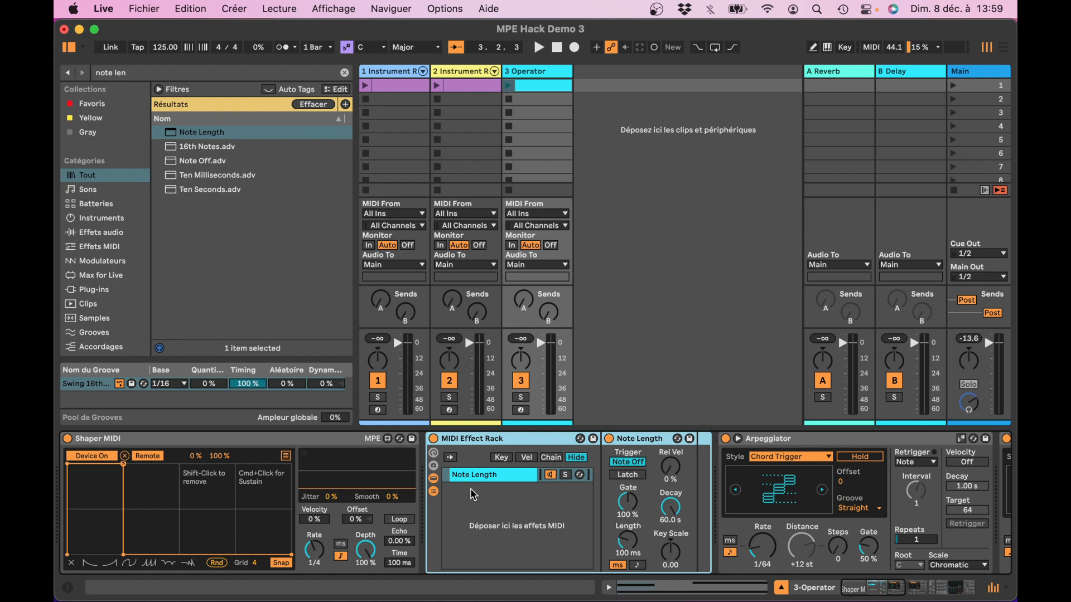
Add a second, empty chain to track 3's MIDI Effect Rack and select the Note Length chain
{"action": "right_click", "coordinate": [512, 507]}
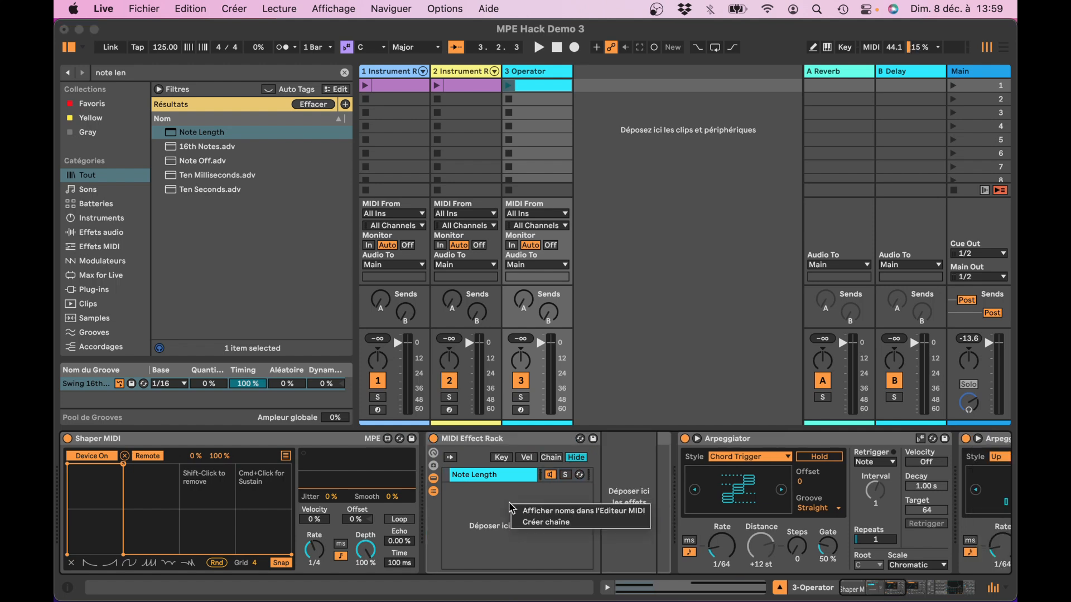
{"action": "left_click", "coordinate": [531, 525]}
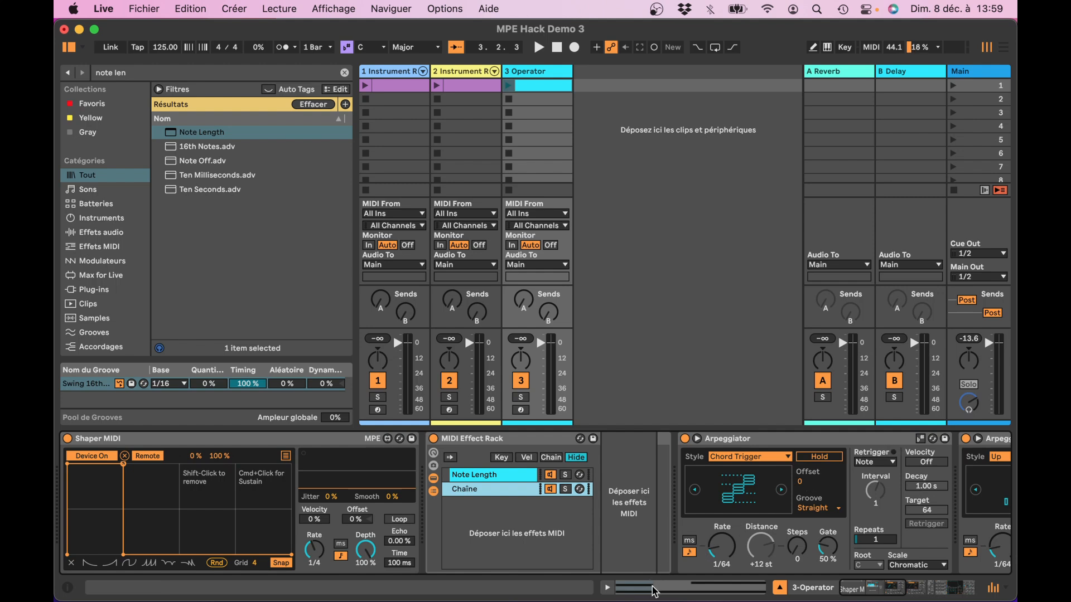
{"action": "left_click", "coordinate": [487, 477]}
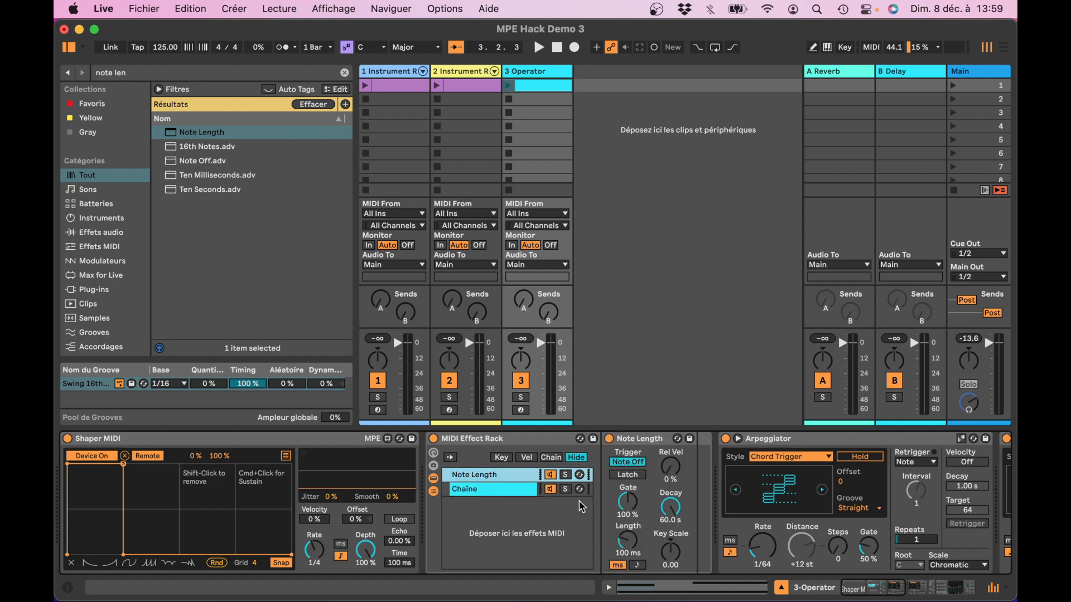
Search for "pitch" and add the Pitch device after Note Length in the rack's first chain
{"action": "scroll", "coordinate": [581, 506], "scroll_direction": "right", "scroll_amount": 3}
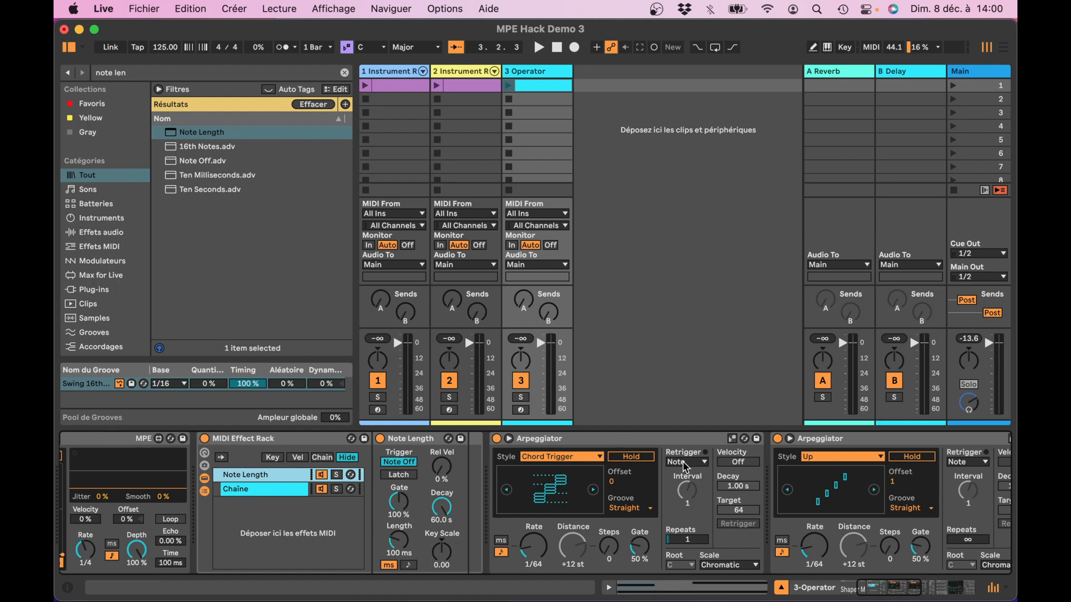
{"action": "left_click", "coordinate": [836, 445]}
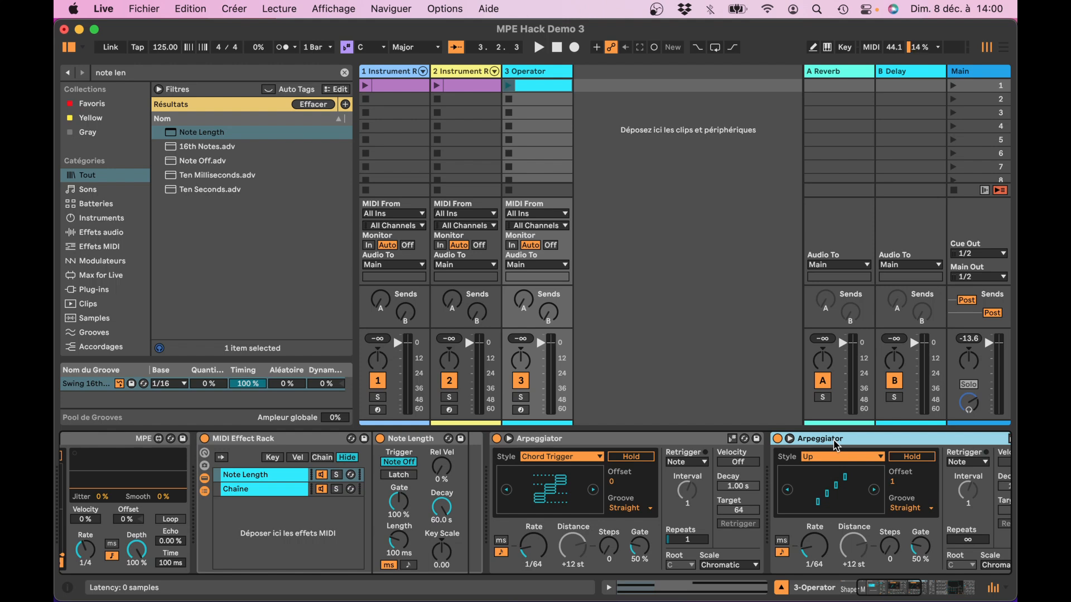
{"action": "left_click", "coordinate": [154, 75]}
{"action": "type", "text": "pil"}
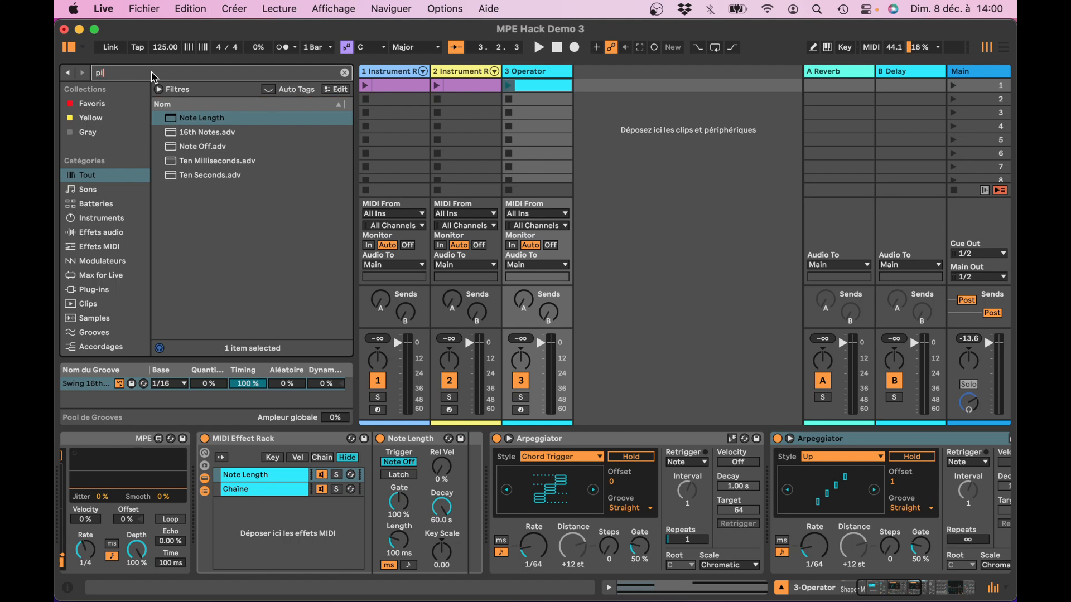
{"action": "type", "text": "tch"}
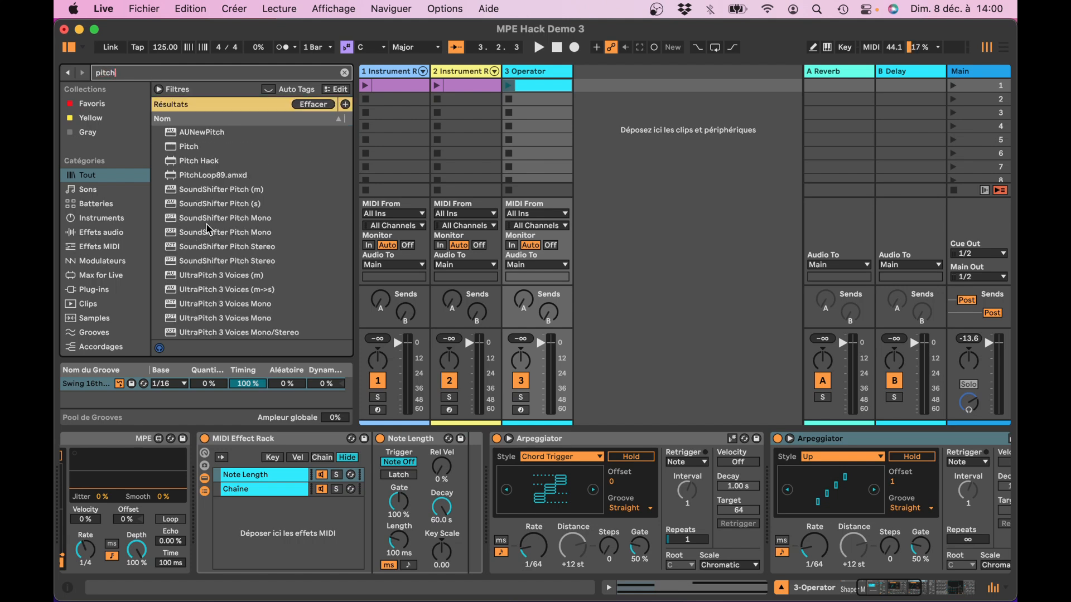
{"action": "left_click_drag", "start_coordinate": [174, 148], "coordinate": [473, 480]}
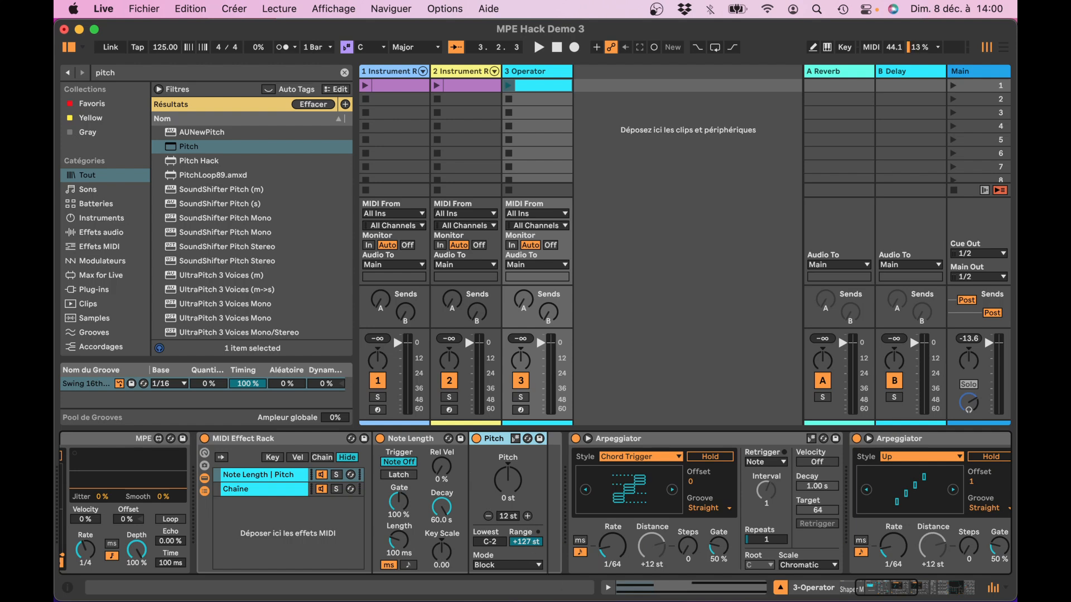
Set Pitch's Range to 0 st and Mode to Limit, and set the rack's Note Length to a synced Length of 1/64
{"action": "left_click_drag", "start_coordinate": [528, 541], "coordinate": [527, 600]}
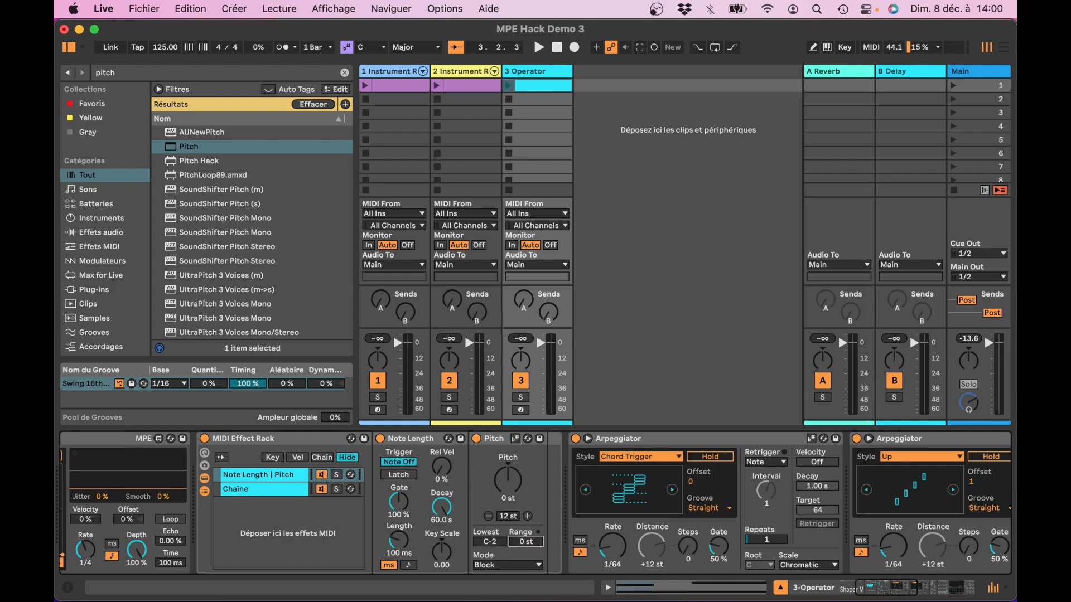
{"action": "left_click", "coordinate": [519, 563]}
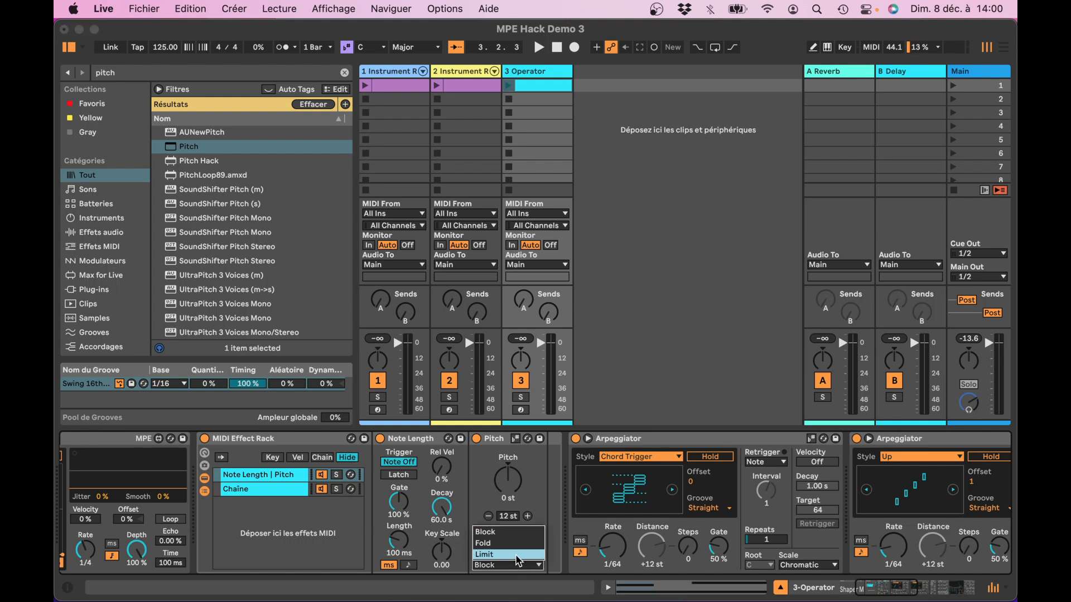
{"action": "left_click", "coordinate": [516, 556]}
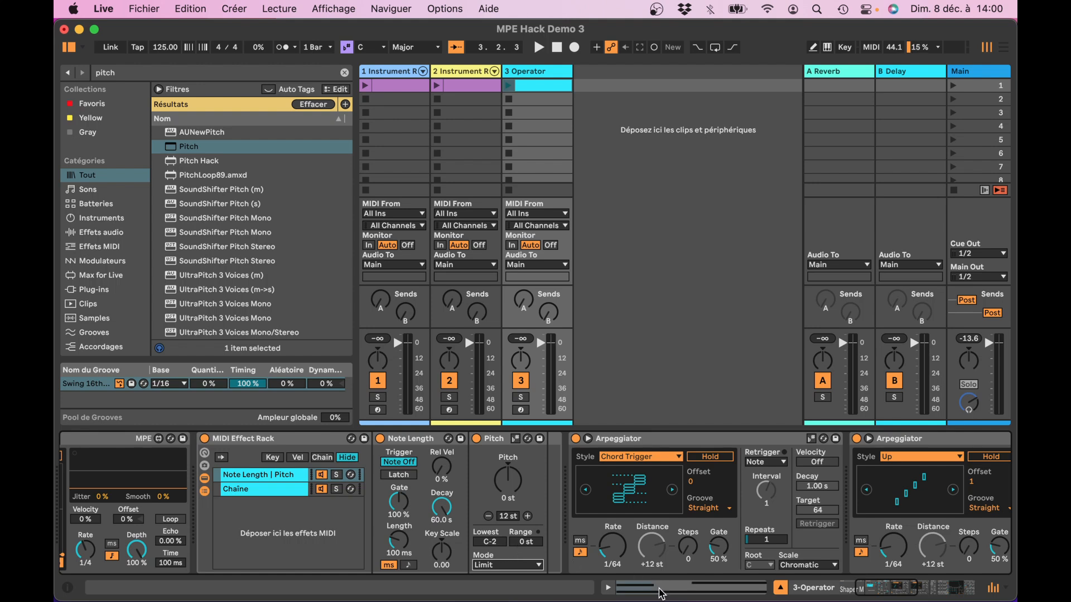
{"action": "left_click", "coordinate": [408, 566]}
{"action": "mouse_move", "coordinate": [399, 543]}
{"action": "left_mouse_down"}
{"action": "mouse_move", "coordinate": [398, 560]}
{"action": "mouse_move", "coordinate": [398, 541]}
{"action": "left_mouse_up"}
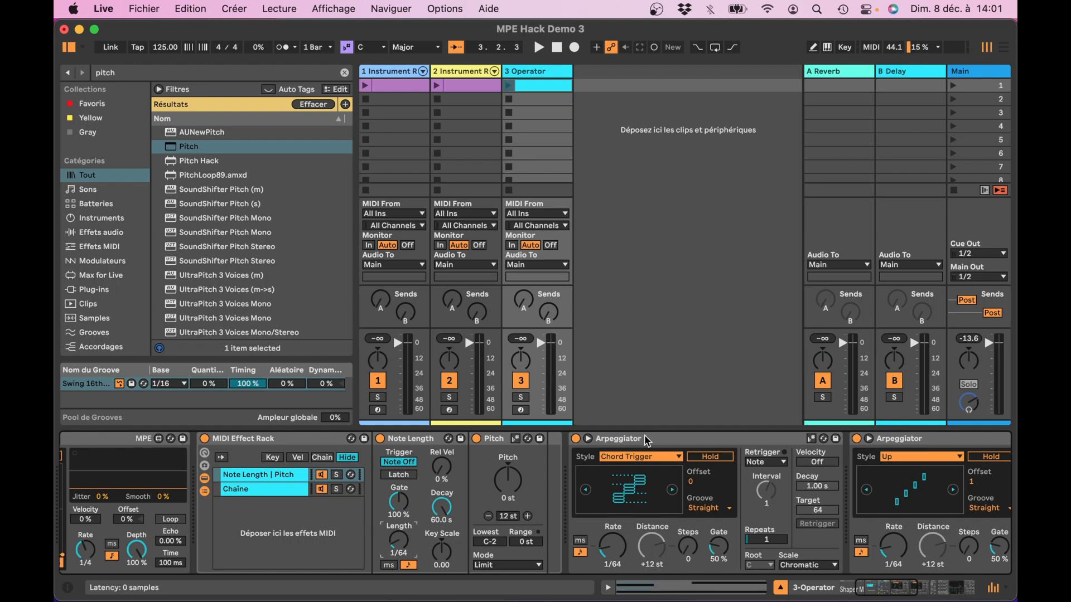
Group the Up-style Arpeggiator into its own MIDI Effect Rack and show the rack's chain list
{"action": "scroll", "coordinate": [791, 468], "scroll_direction": "right", "scroll_amount": 5}
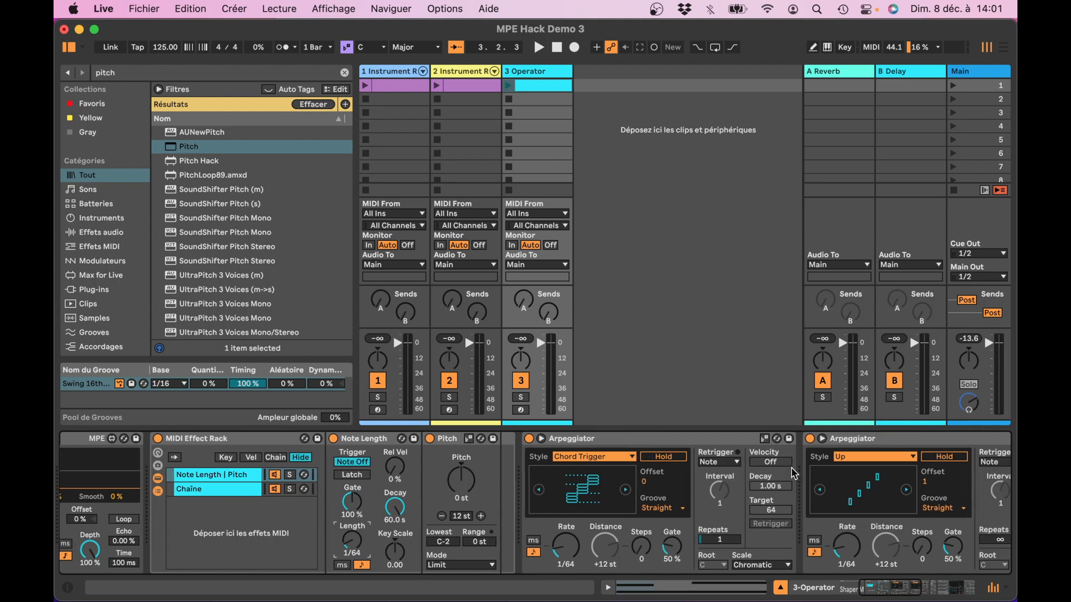
{"action": "left_click", "coordinate": [756, 434]}
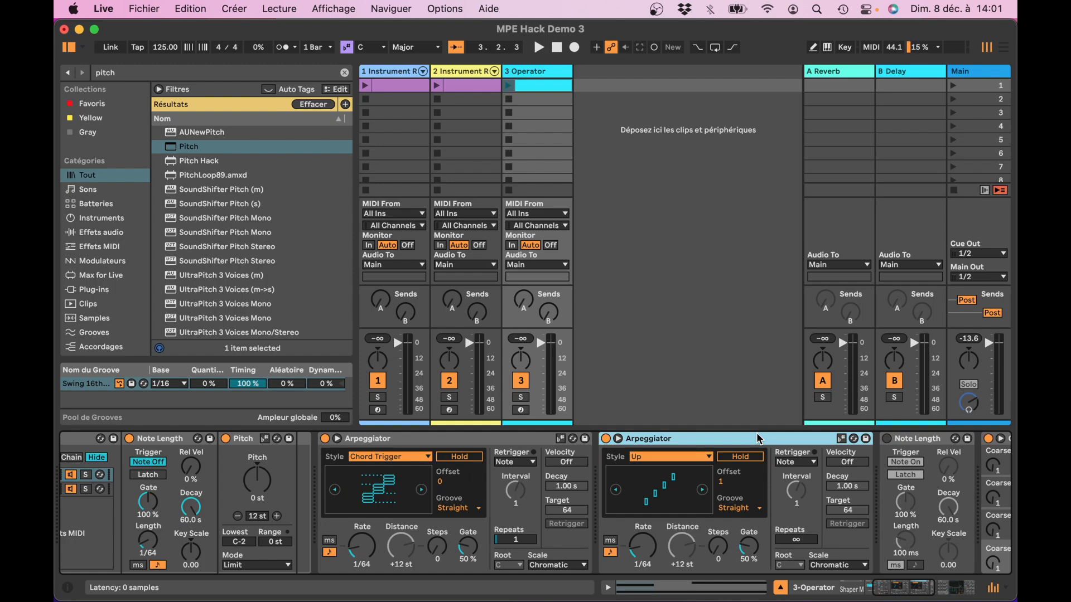
{"action": "key", "text": "super+g"}
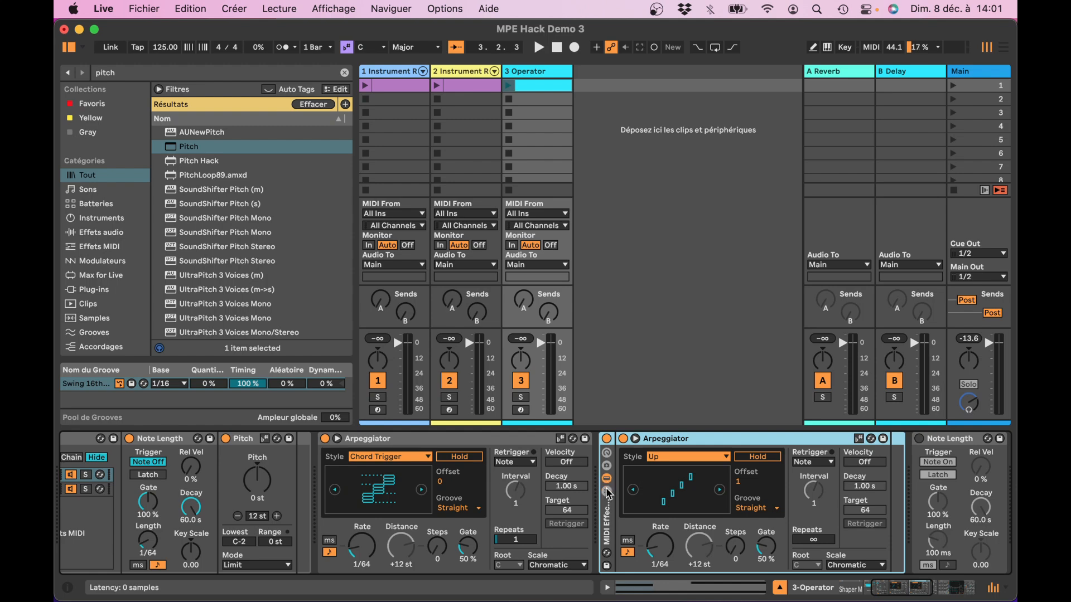
{"action": "left_click", "coordinate": [607, 492]}
Exclude C-2 from the Arpeggiator chain's key zone using the reduced key ruler, and collapse the rack's chain list and devices
{"action": "left_click", "coordinate": [672, 458]}
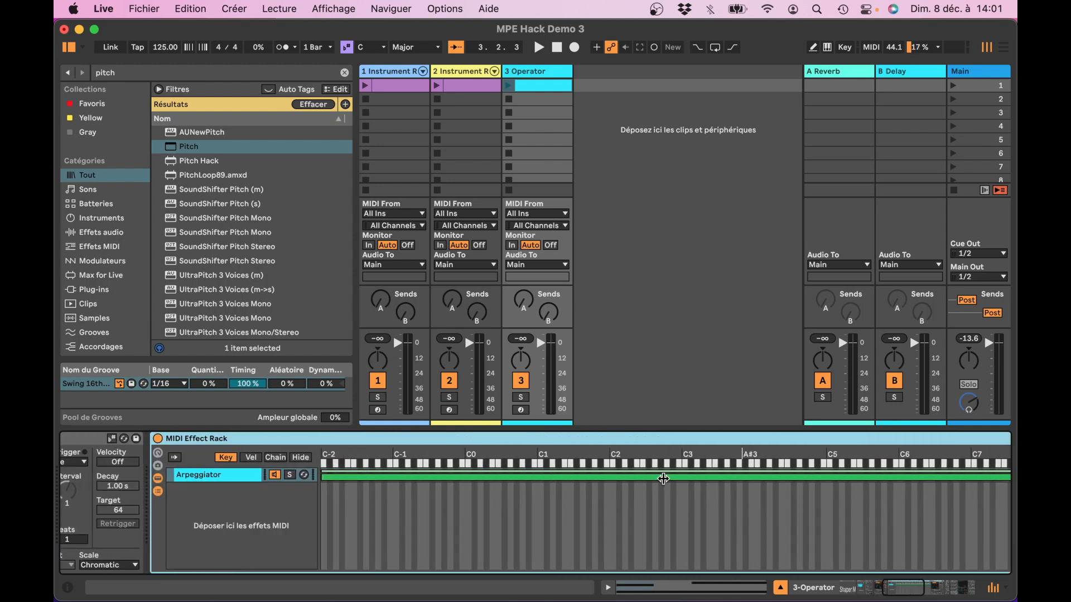
{"action": "right_click", "coordinate": [502, 453]}
{"action": "left_click", "coordinate": [509, 464]}
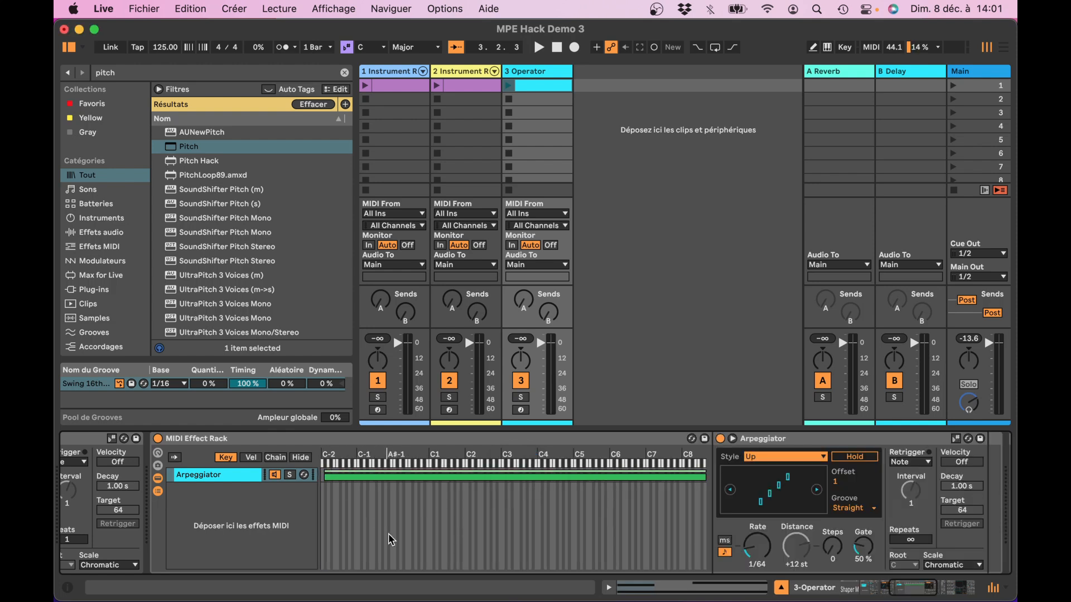
{"action": "left_click", "coordinate": [158, 478]}
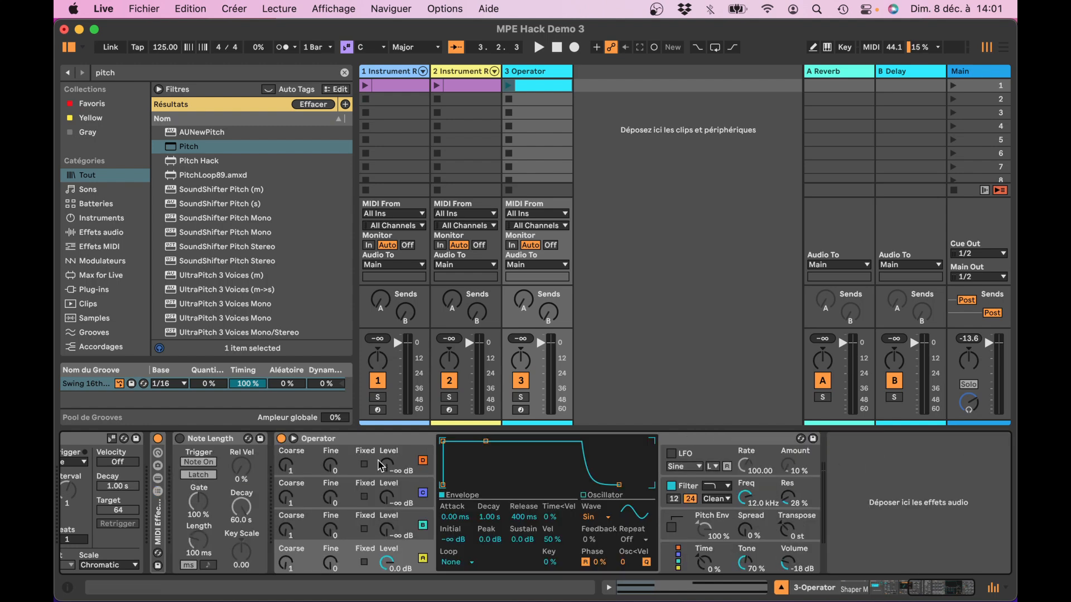
Play track 3's clip through the device chain, set the tempo to 128 BPM, and stop playback
{"action": "scroll", "coordinate": [398, 463], "scroll_direction": "left", "scroll_amount": 15}
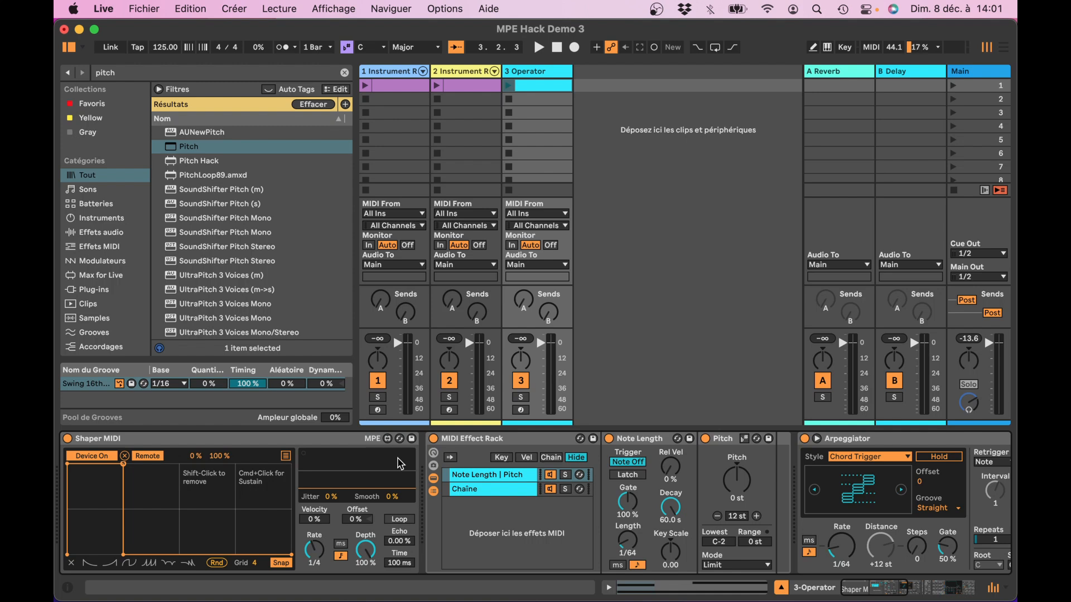
{"action": "key", "text": "space"}
{"action": "left_click", "coordinate": [509, 86]}
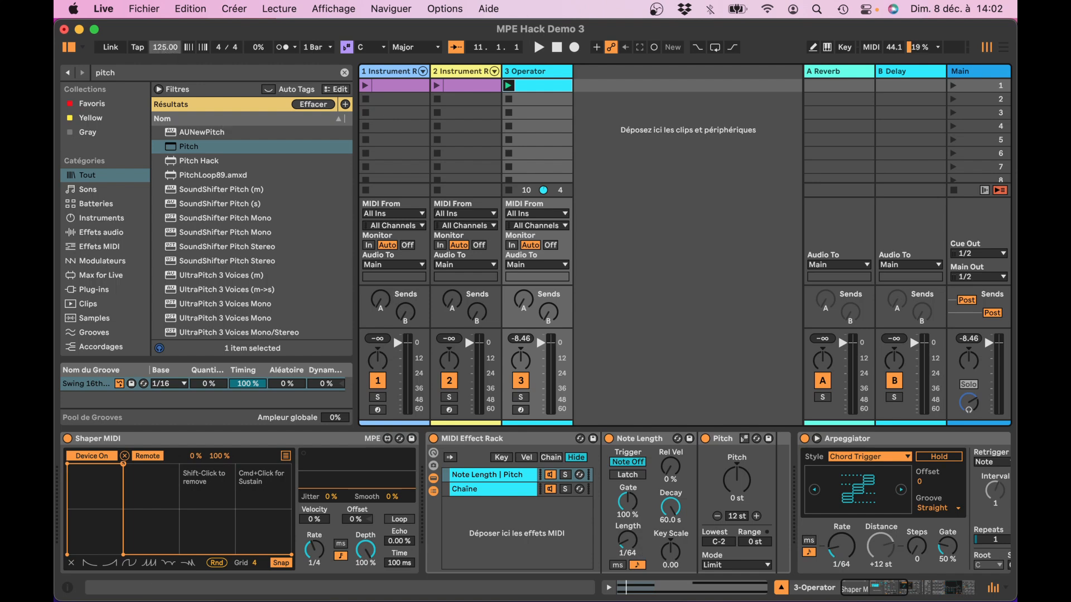
{"action": "key", "text": "space"}
{"action": "scroll", "coordinate": [164, 47], "scroll_direction": "up", "scroll_amount": 3}
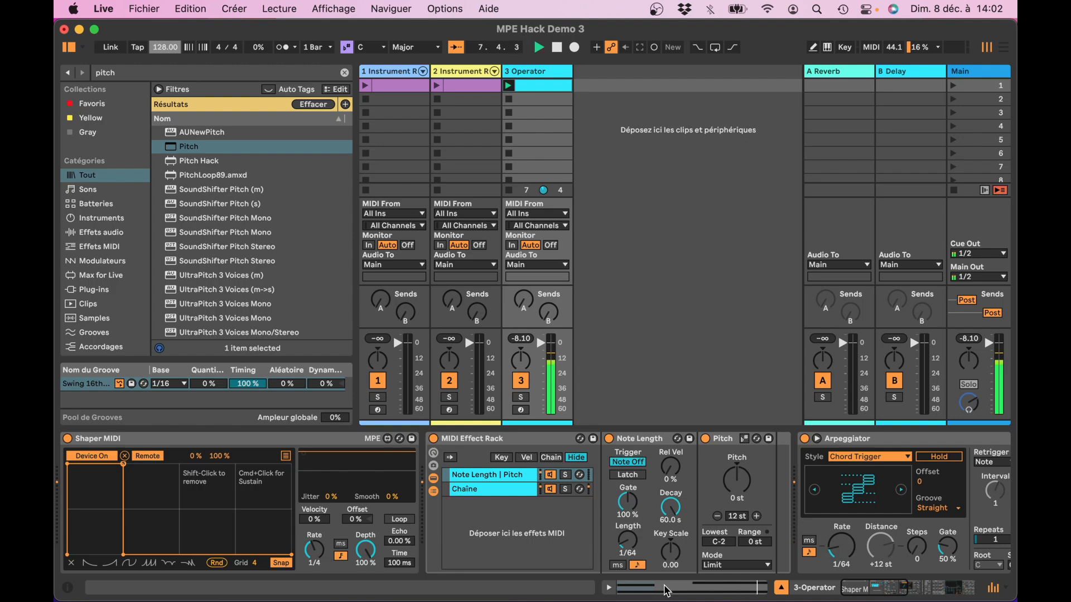
{"action": "key", "text": "space"}
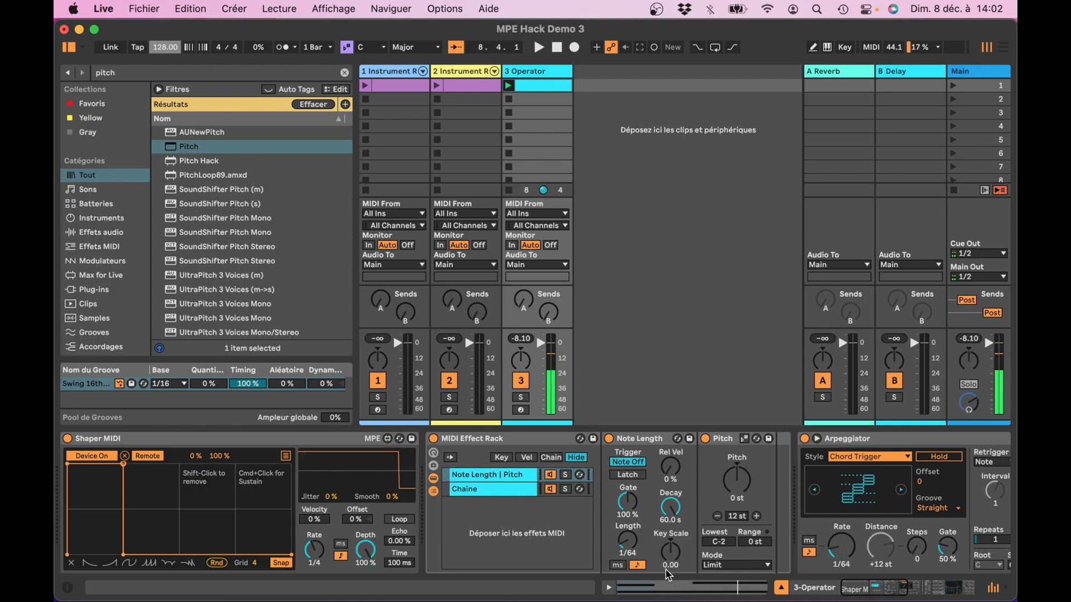
Unfold the second MIDI Effect Rack so its Up-style Arpeggiator is shown and its chain list is hidden
{"action": "scroll", "coordinate": [668, 525], "scroll_direction": "right", "scroll_amount": 10}
{"action": "scroll", "coordinate": [668, 525], "scroll_direction": "left", "scroll_amount": 10}
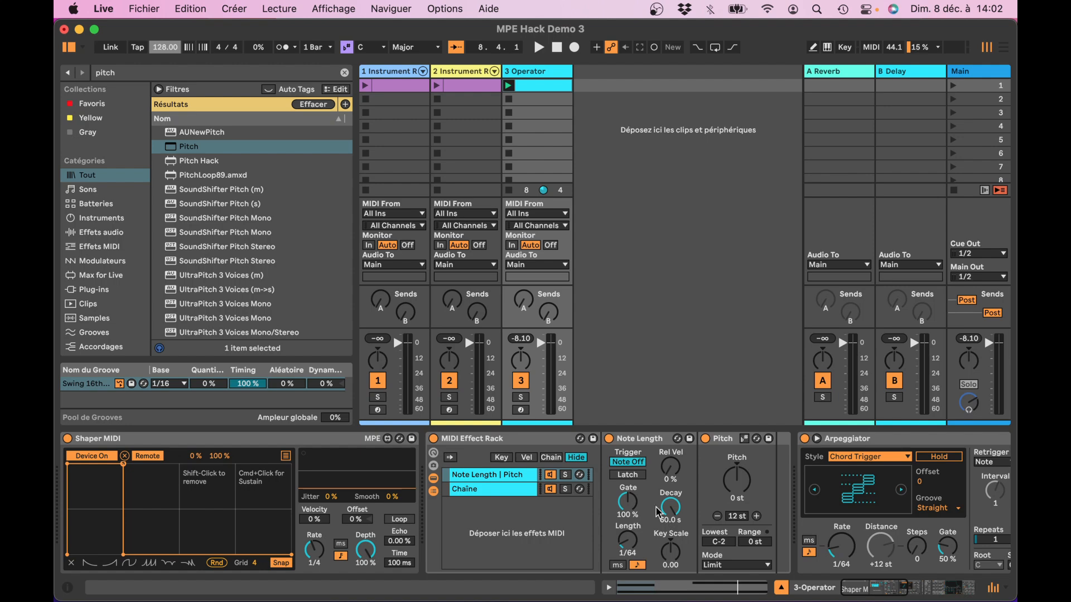
{"action": "scroll", "coordinate": [632, 473], "scroll_direction": "right", "scroll_amount": 10}
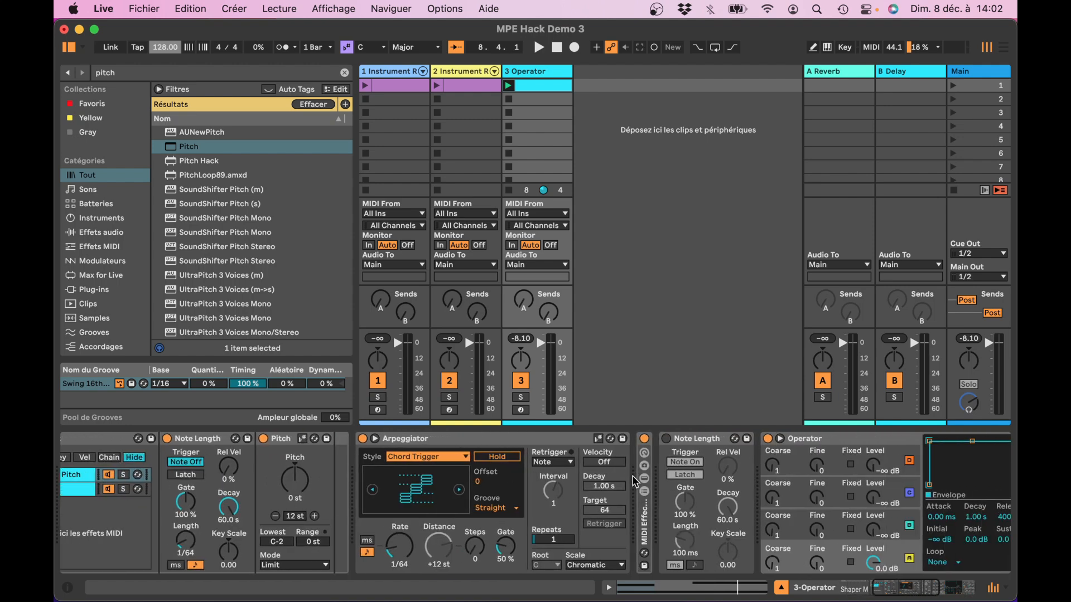
{"action": "scroll", "coordinate": [646, 514], "scroll_direction": "right", "scroll_amount": 2}
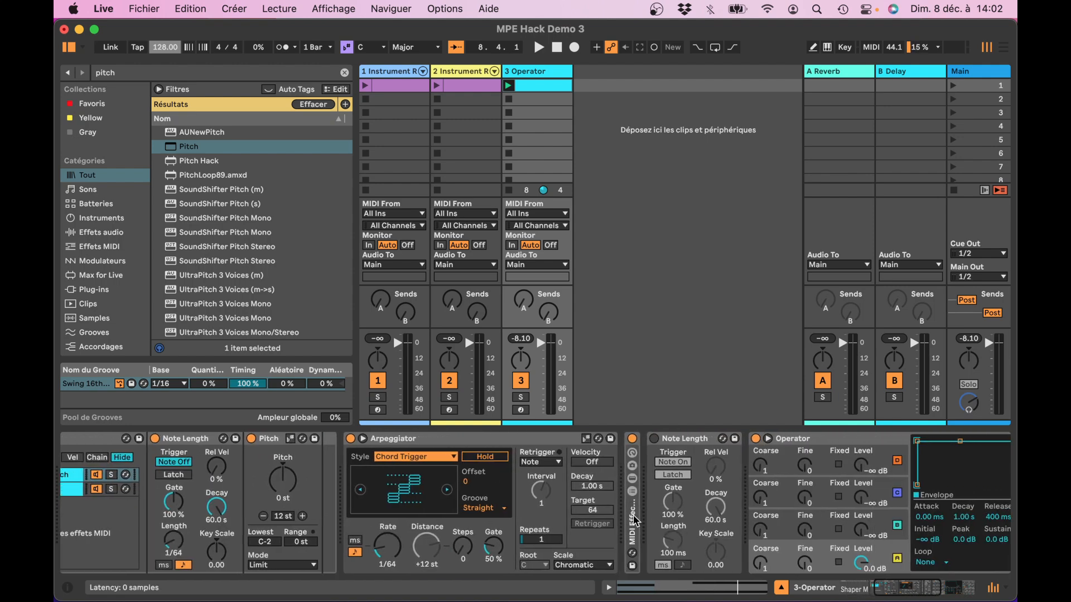
{"action": "double_click", "coordinate": [634, 522]}
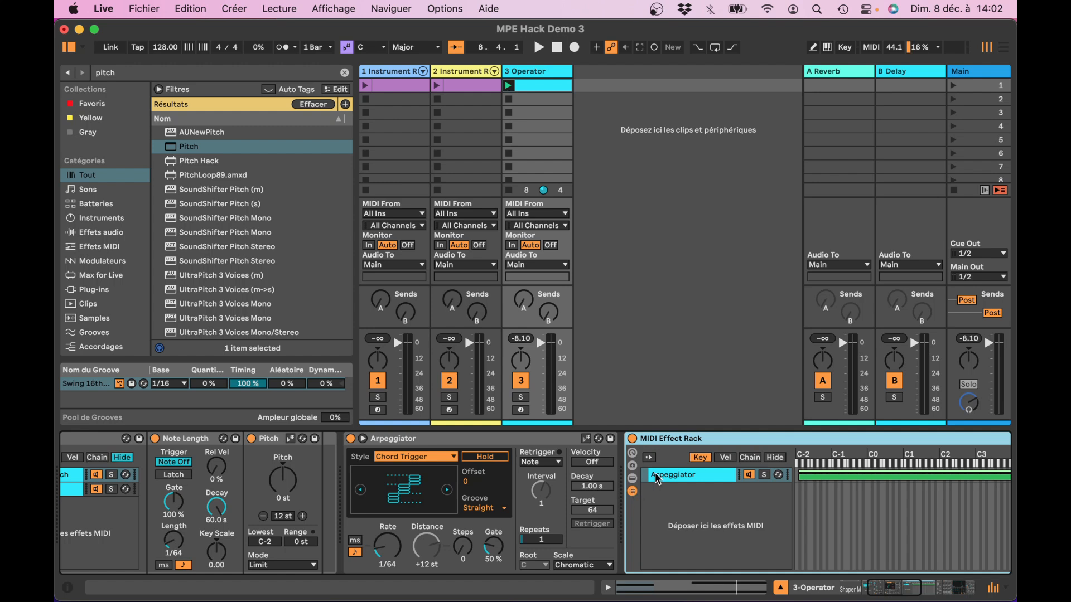
{"action": "left_click", "coordinate": [634, 493]}
{"action": "left_click", "coordinate": [631, 491]}
{"action": "left_click", "coordinate": [632, 478]}
{"action": "left_click", "coordinate": [632, 491]}
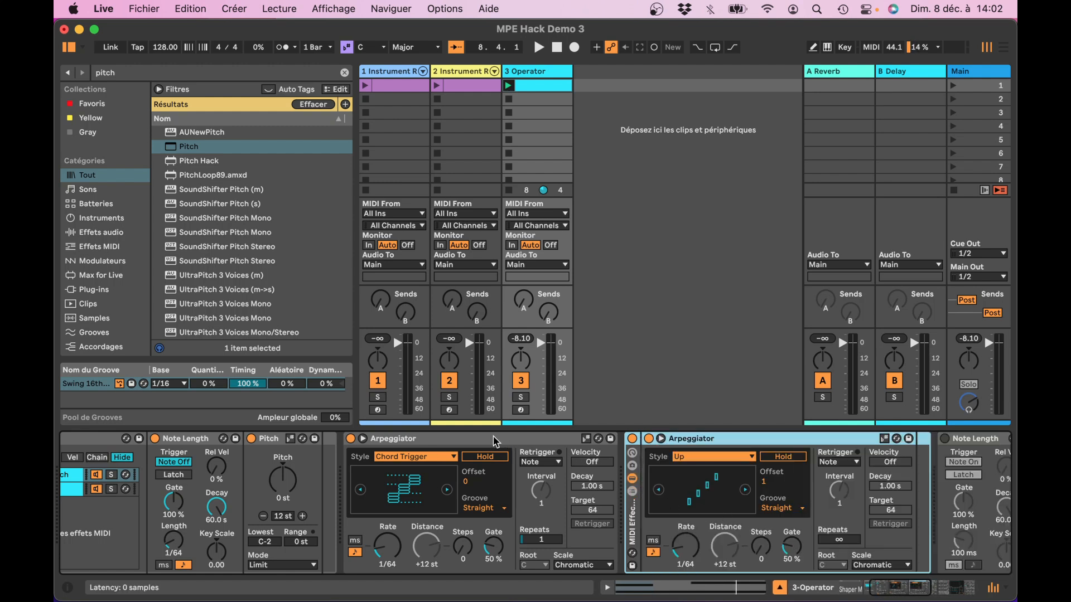
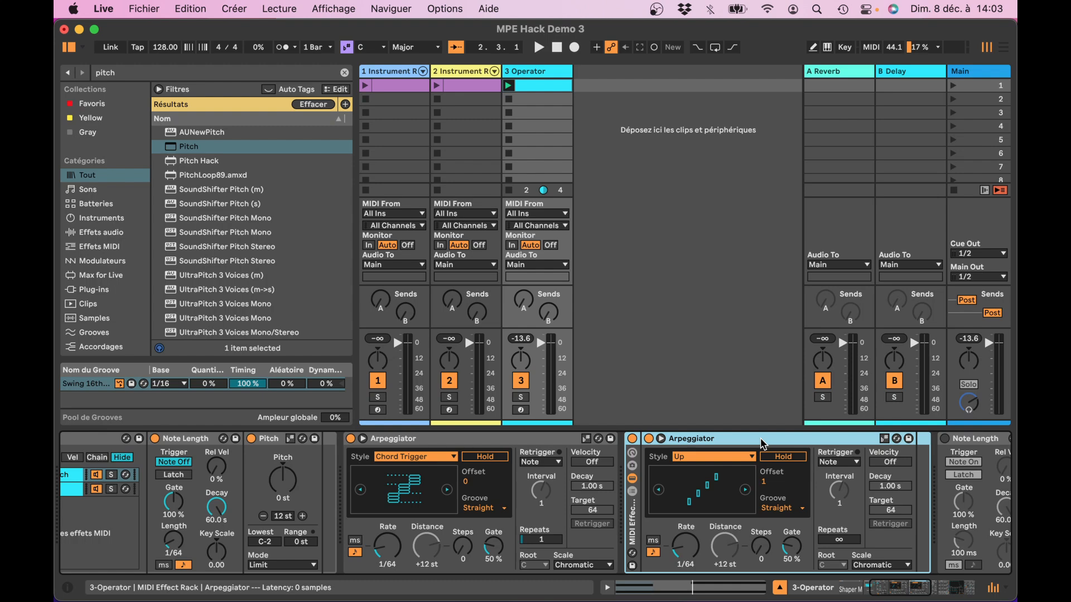
Set the Up-style Arpeggiator's Rate to 1/128 and, during playback, the Chord Trigger Arpeggiator's Gate to 77 %
{"action": "left_click", "coordinate": [683, 550]}
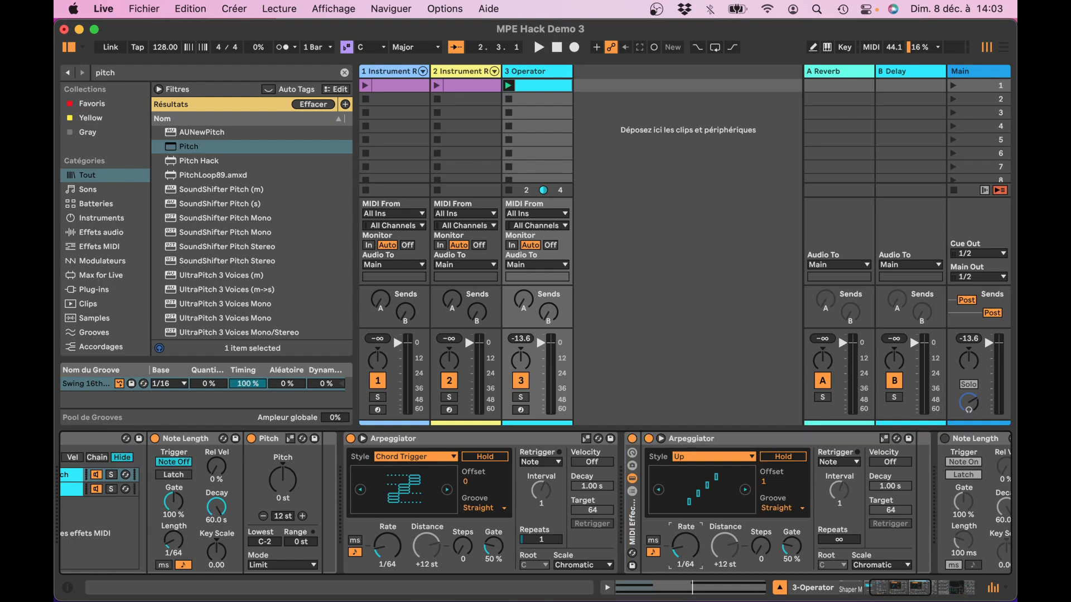
{"action": "left_click_drag", "start_coordinate": [683, 549], "coordinate": [683, 559]}
{"action": "key", "text": "space"}
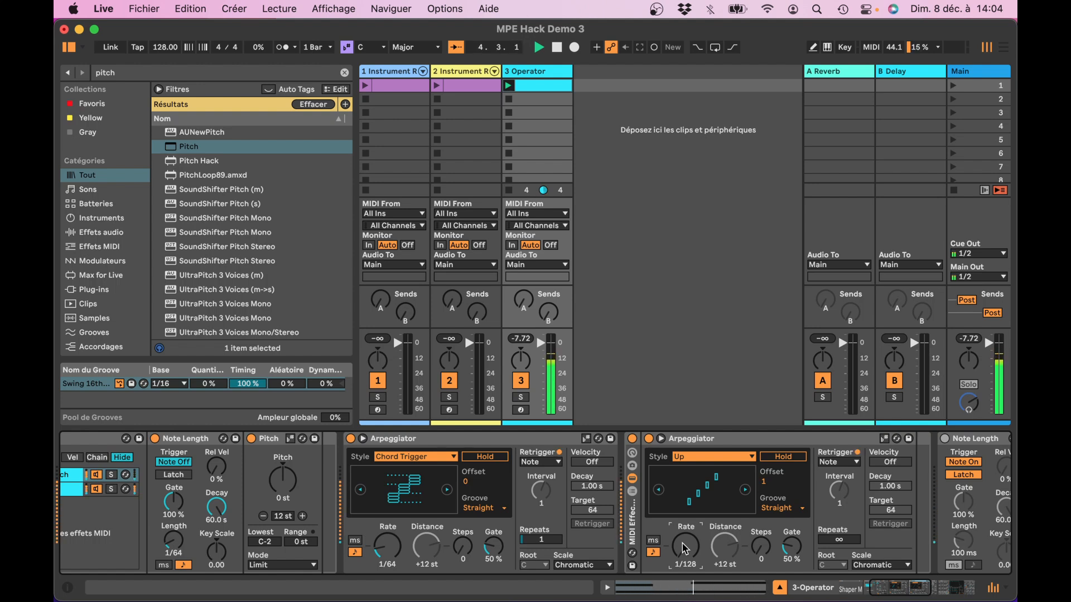
{"action": "left_click_drag", "start_coordinate": [506, 539], "coordinate": [506, 511]}
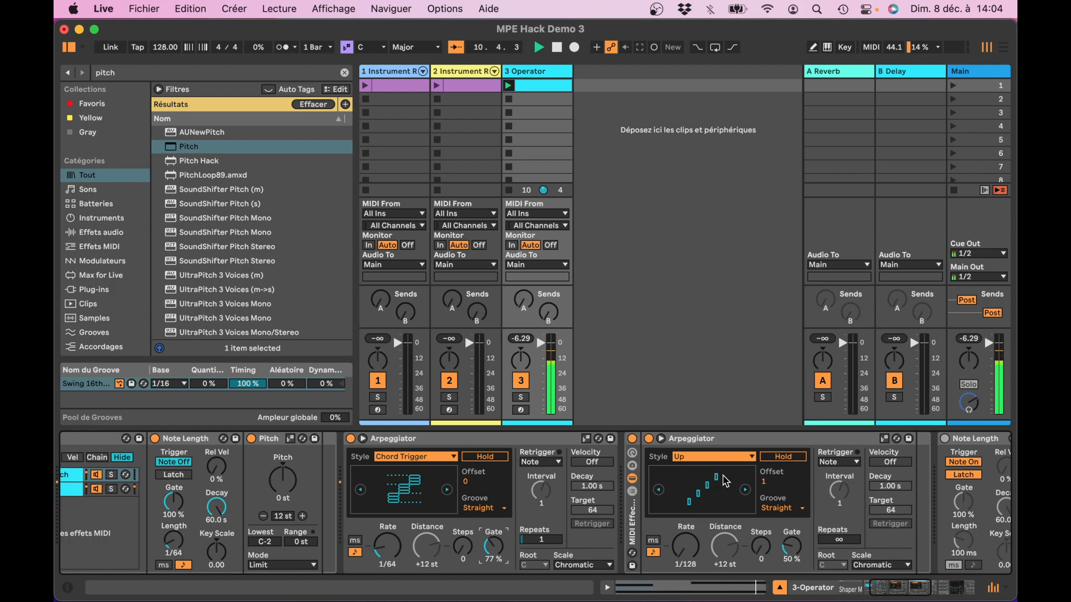
{"action": "key", "text": "space"}
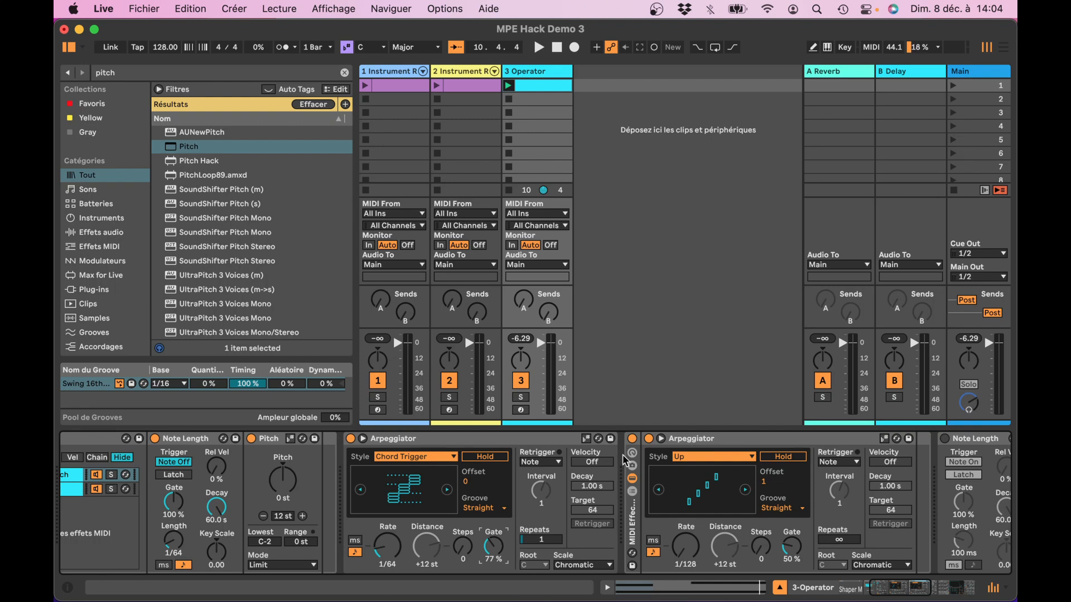
Play track 3's clip briefly to hear the adjusted Arpeggiators through the Operator, and stop playback
{"action": "scroll", "coordinate": [623, 456], "scroll_direction": "right", "scroll_amount": 10}
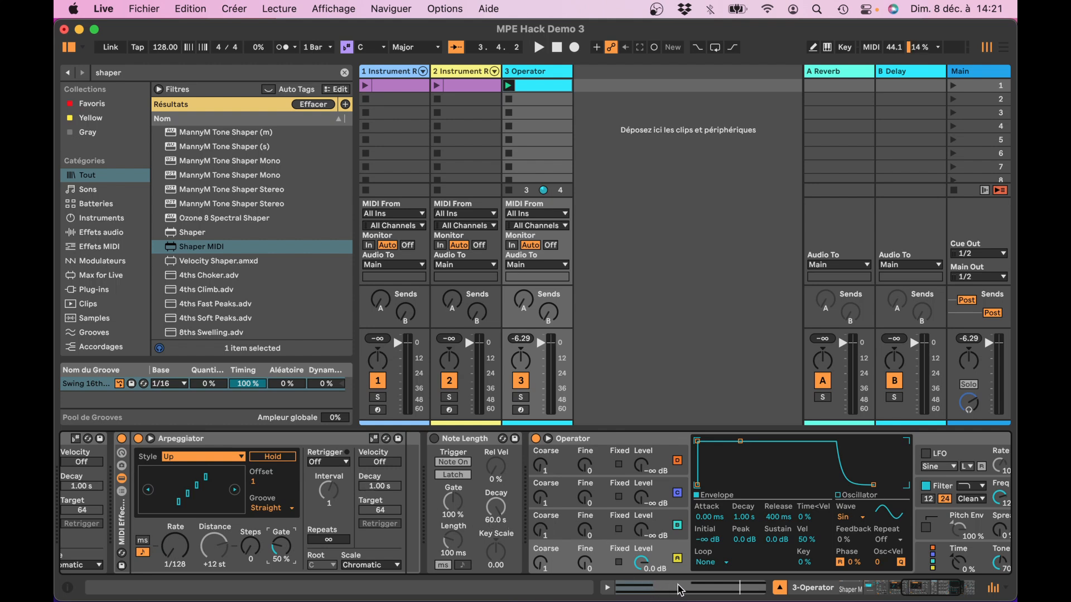
{"action": "key", "text": "space"}
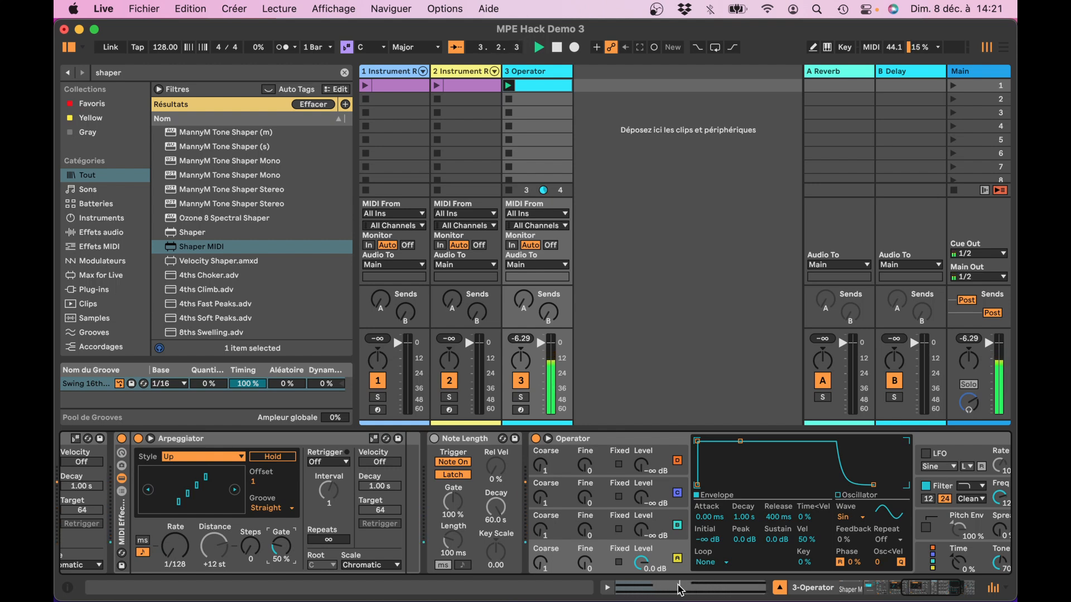
{"action": "key", "text": "space"}
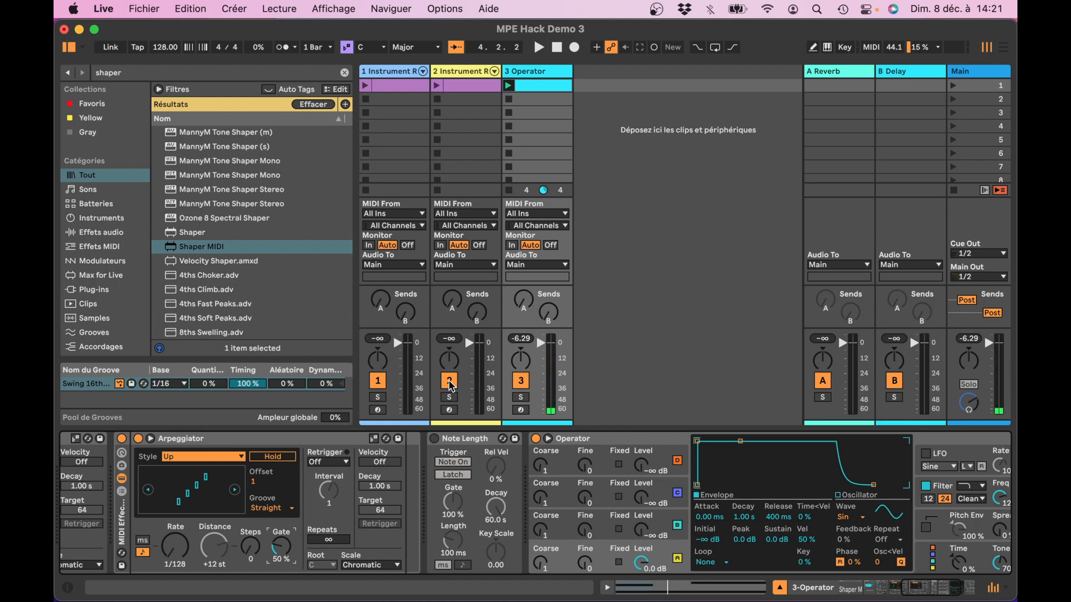
Add two Shaper MIDI devices just before the last Note Length and group the second one into a MIDI Effect Rack
{"action": "left_click", "coordinate": [177, 74]}
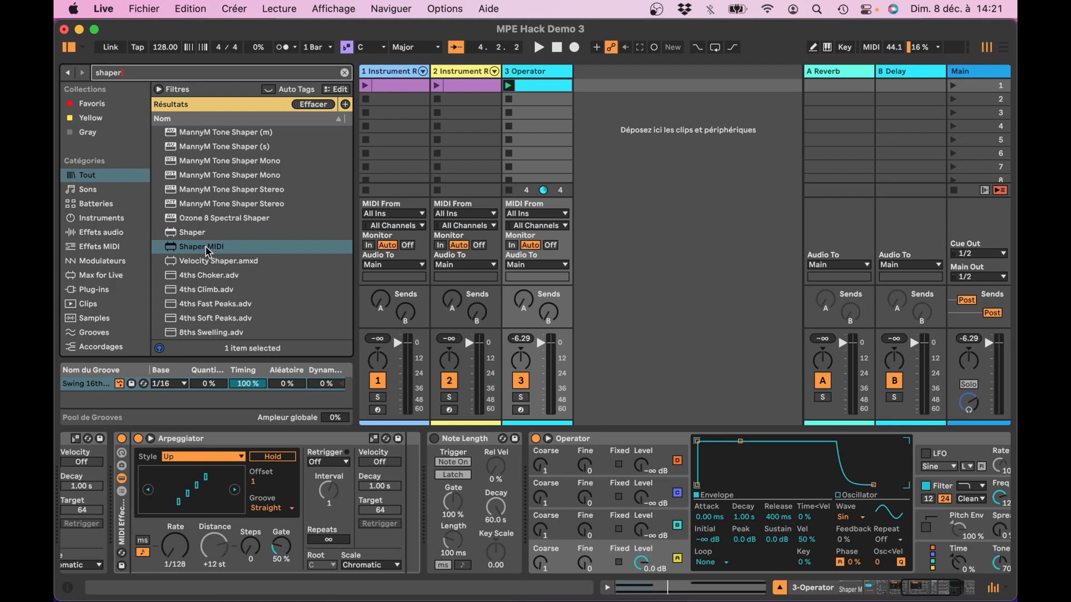
{"action": "left_click_drag", "start_coordinate": [207, 251], "coordinate": [430, 463]}
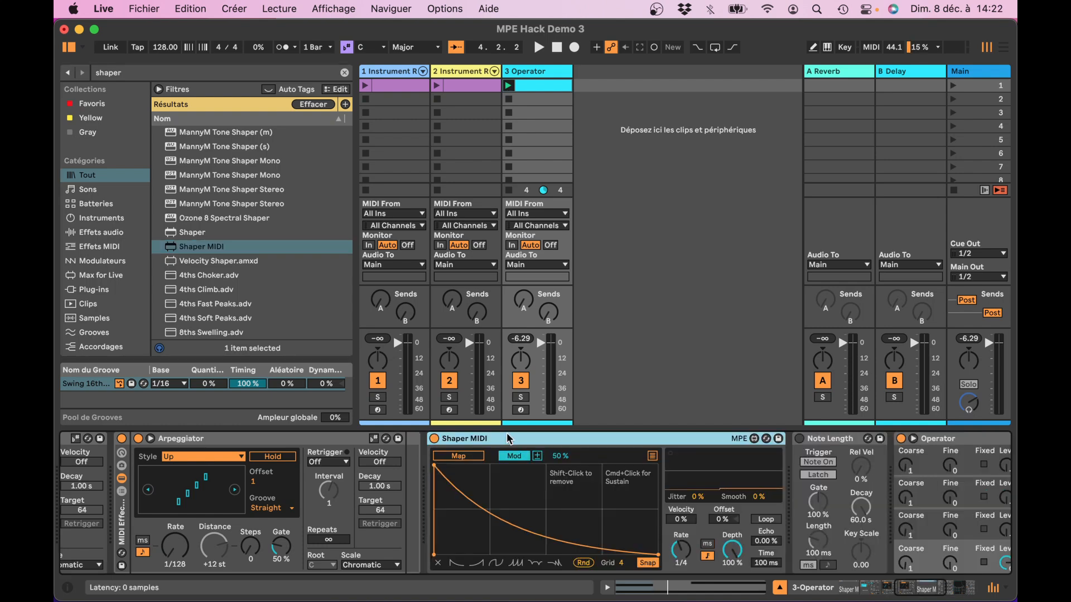
{"action": "key", "text": "super+g"}
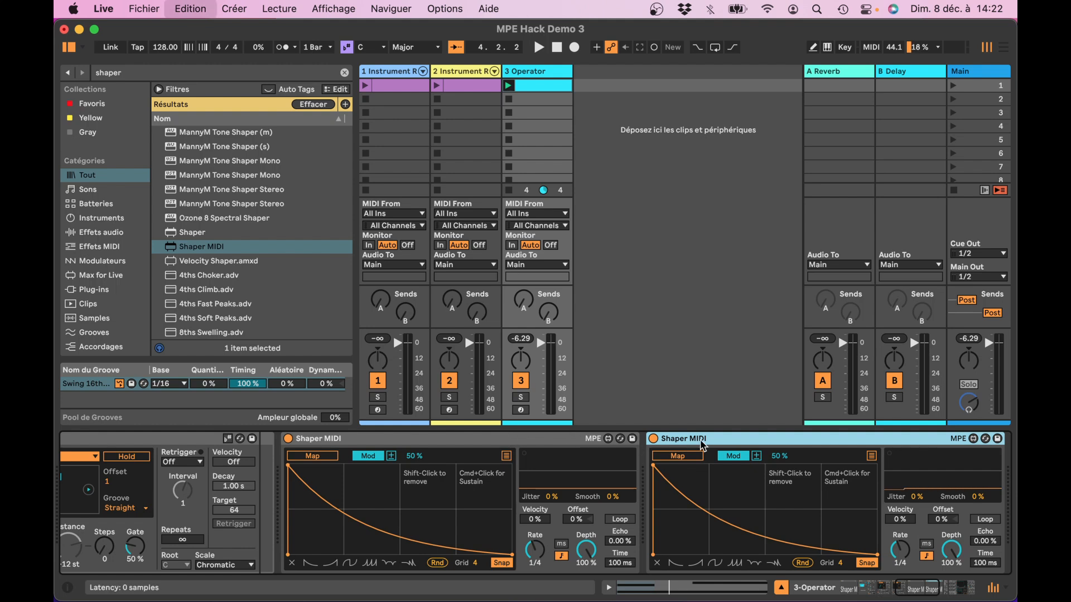
{"action": "key", "text": "super+g"}
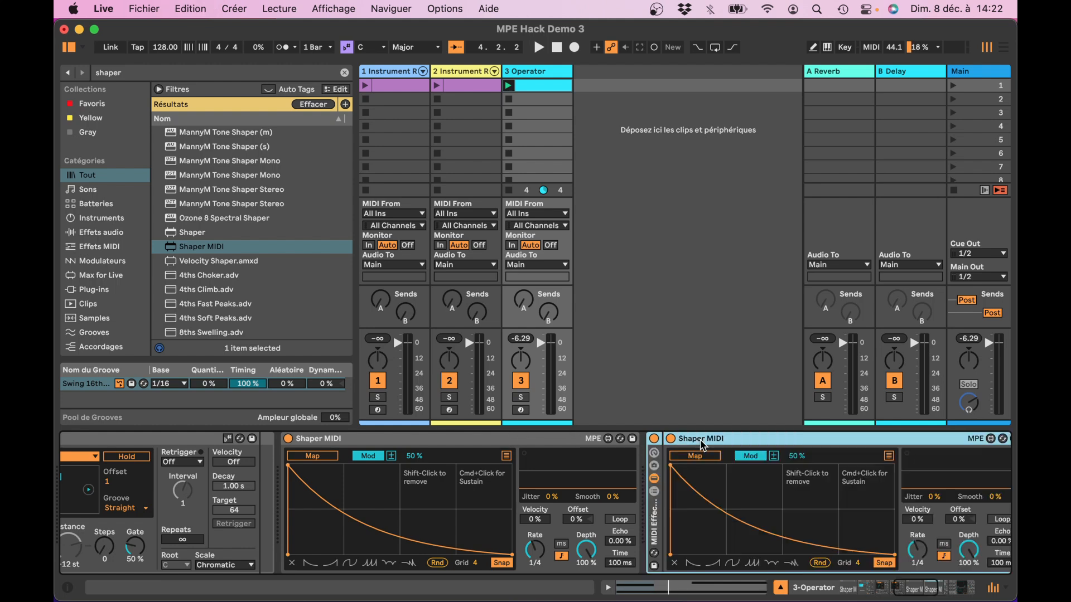
Show the new rack's chain list with its key zones and delete the Shaper MIDI inside its chain
{"action": "left_click", "coordinate": [655, 491]}
{"action": "left_click", "coordinate": [721, 459]}
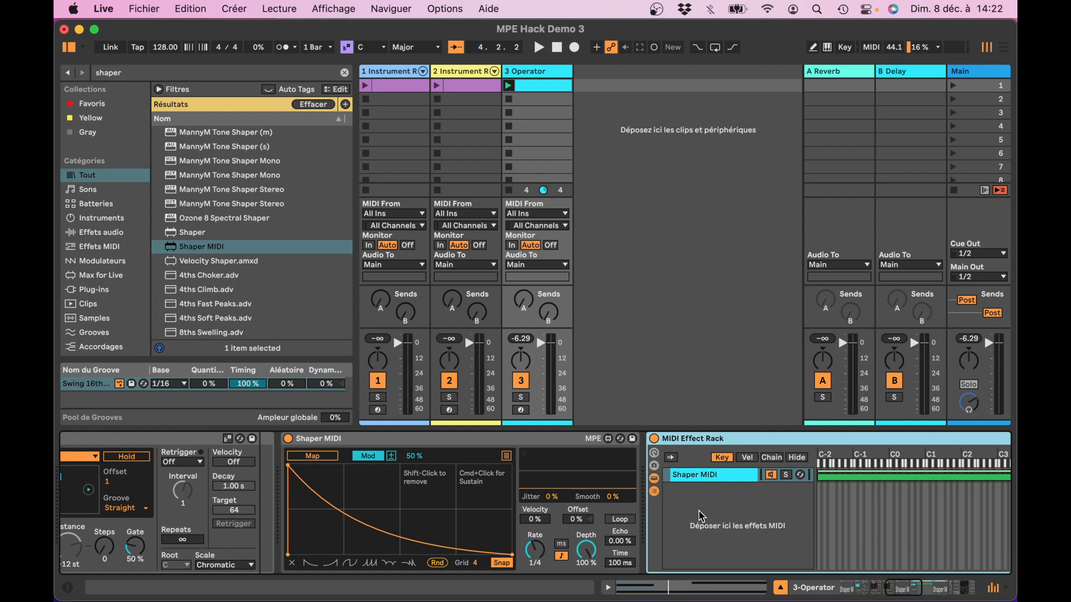
{"action": "scroll", "coordinate": [699, 512], "scroll_direction": "right", "scroll_amount": 5}
{"action": "scroll", "coordinate": [698, 510], "scroll_direction": "right", "scroll_amount": 1}
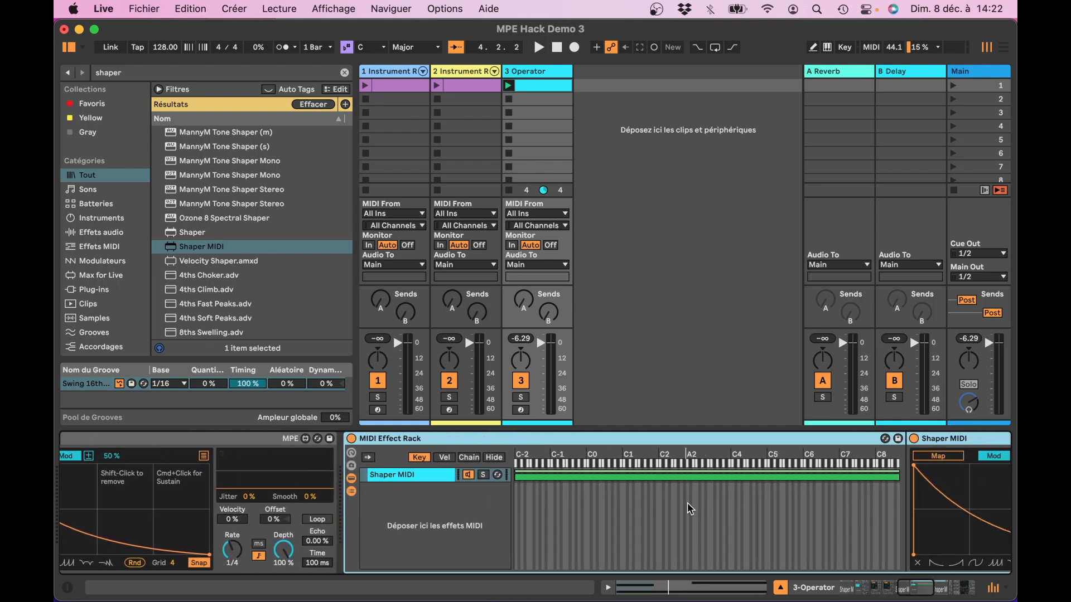
{"action": "scroll", "coordinate": [687, 503], "scroll_direction": "right", "scroll_amount": 3}
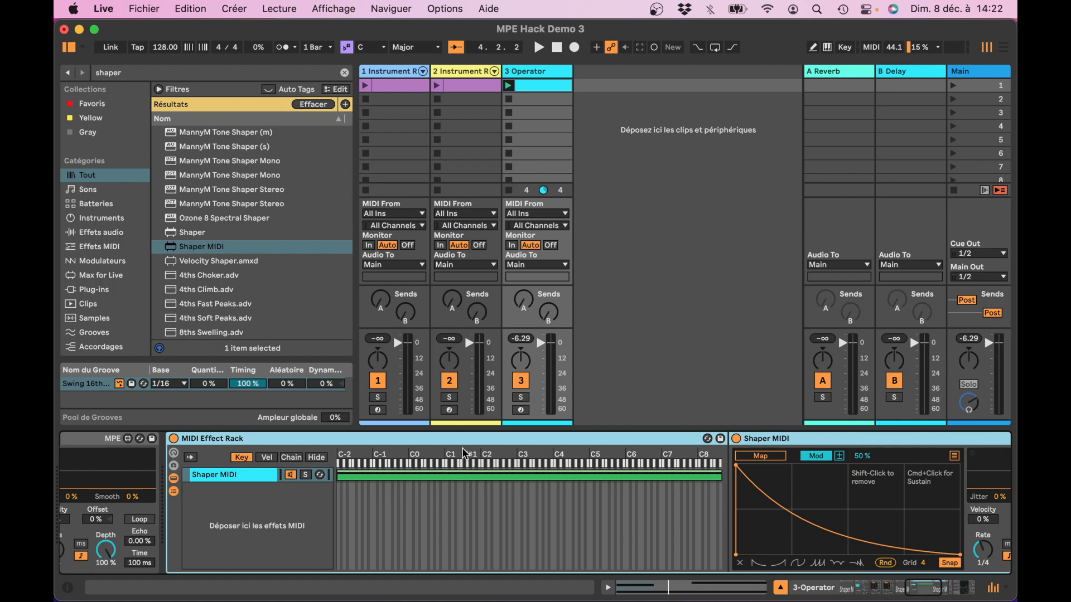
{"action": "left_click", "coordinate": [768, 440]}
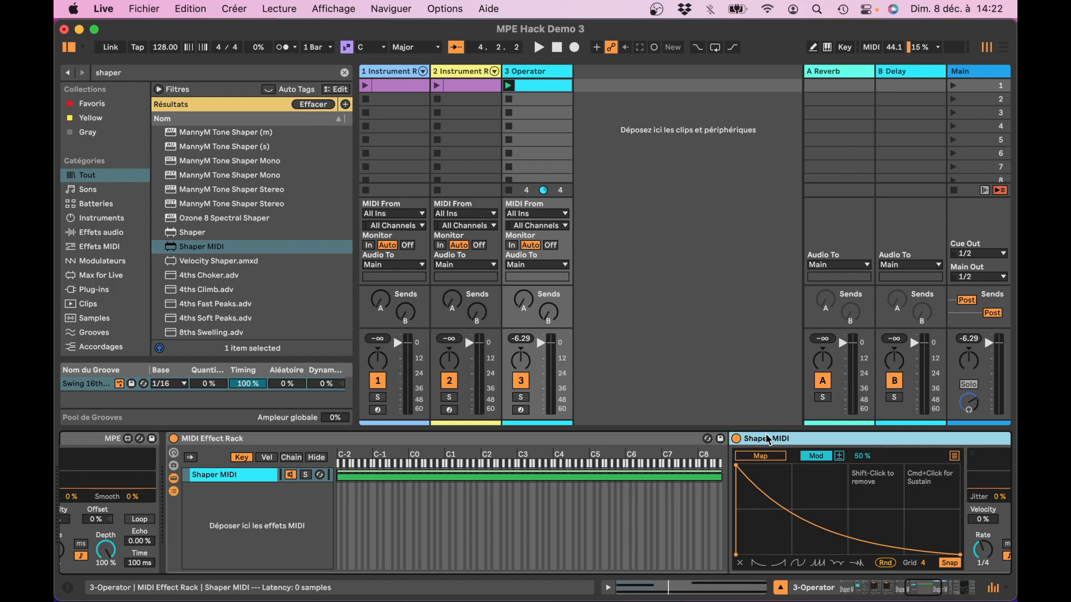
{"action": "key", "text": "Delete"}
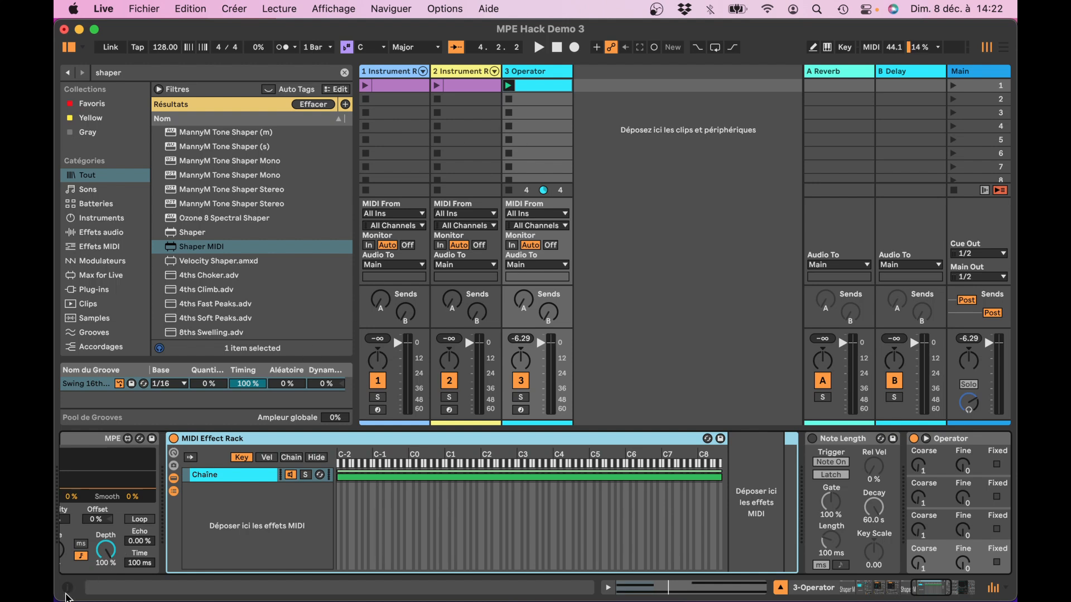
Shrink the empty chain's key zone to only the highest note, with the info view open for the edit and closed again
{"action": "left_click", "coordinate": [67, 589]}
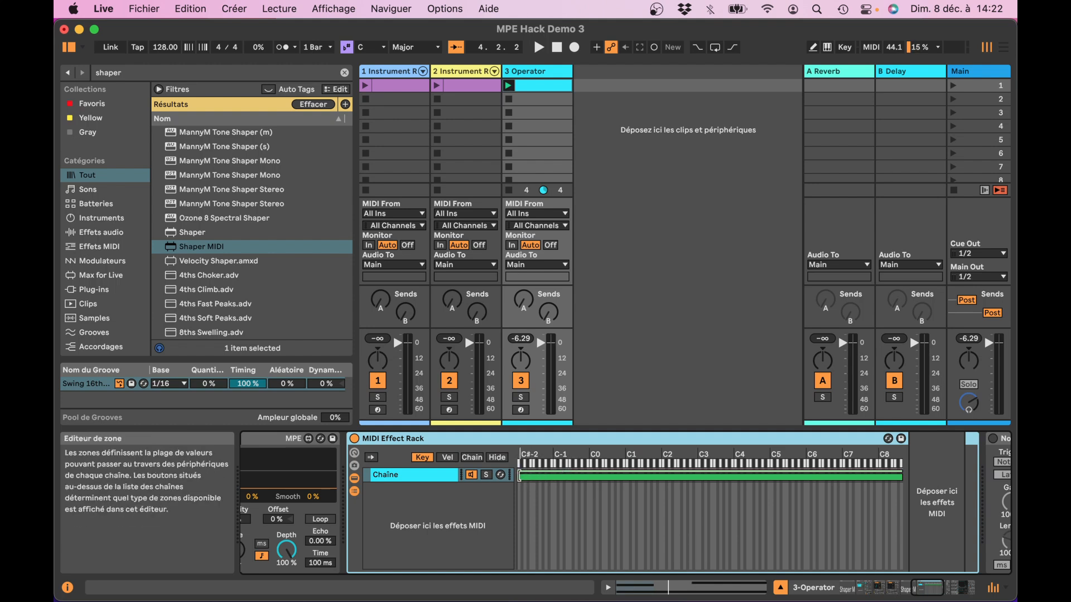
{"action": "left_click_drag", "start_coordinate": [519, 477], "coordinate": [900, 476]}
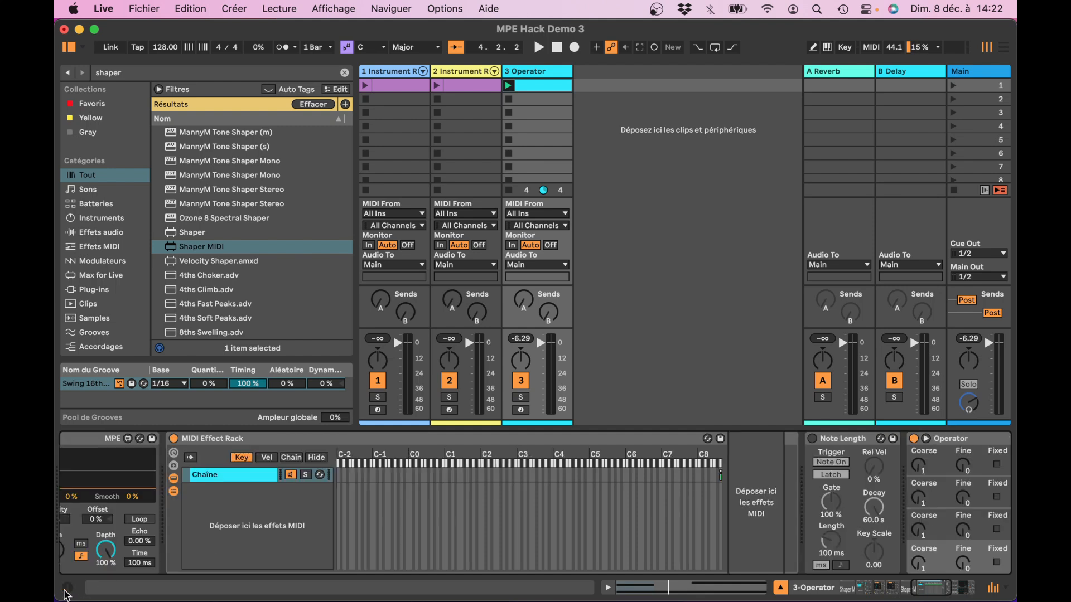
{"action": "left_click", "coordinate": [68, 588]}
Play track 3's clip through the empty rack, stop playback, and toggle the rack off and on again
{"action": "scroll", "coordinate": [394, 508], "scroll_direction": "left", "scroll_amount": 5}
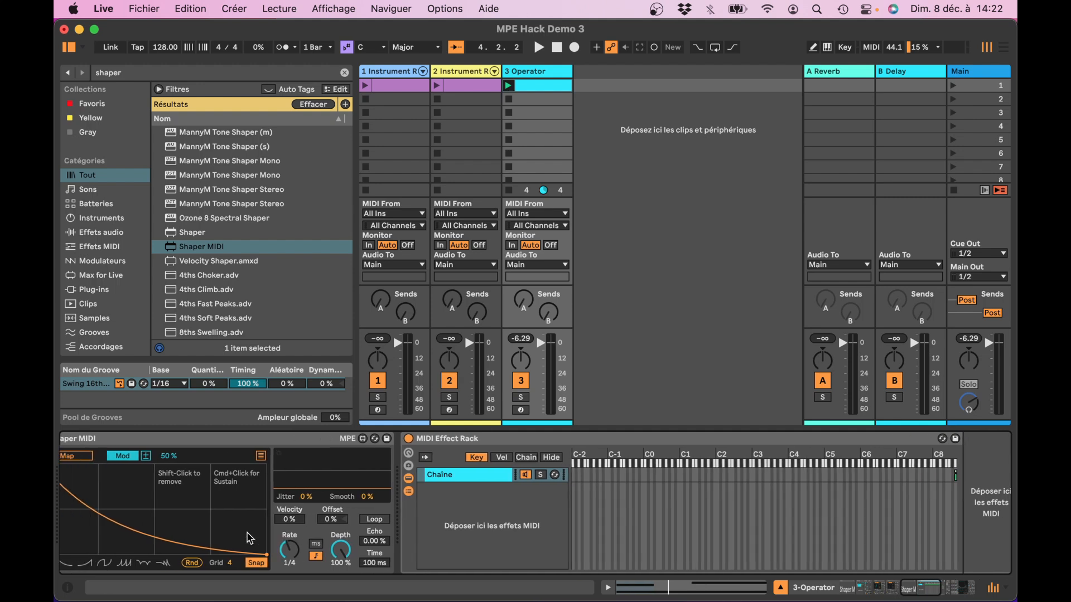
{"action": "key", "text": "space"}
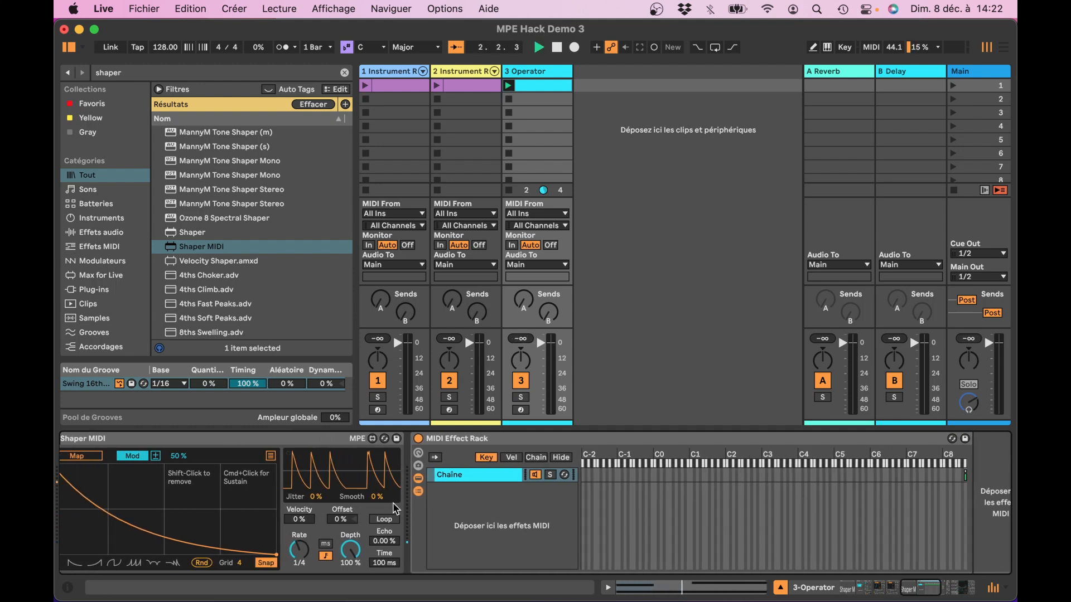
{"action": "scroll", "coordinate": [393, 503], "scroll_direction": "left", "scroll_amount": 5}
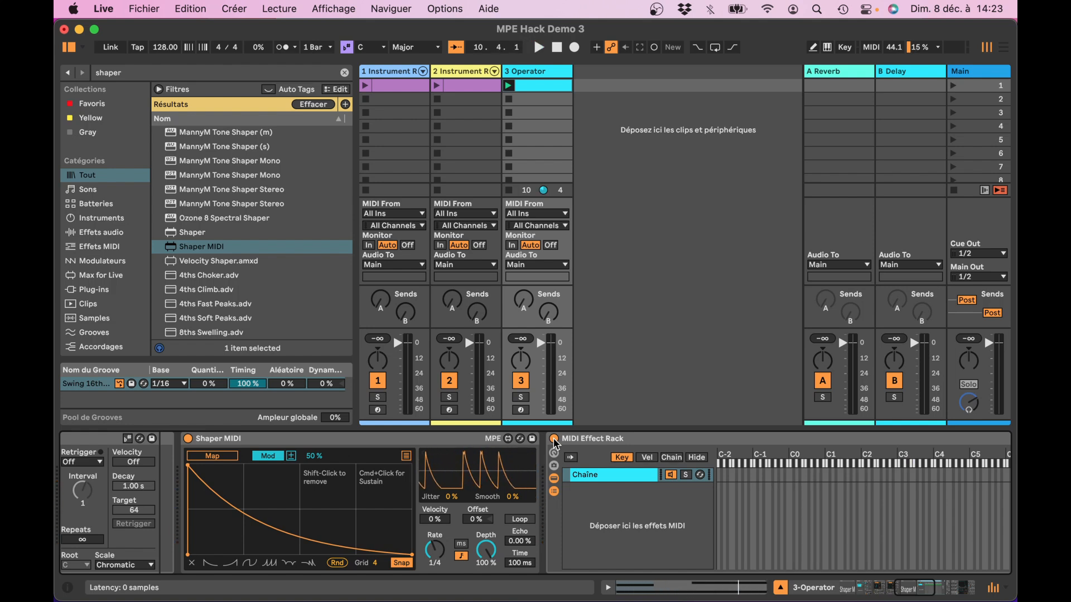
{"action": "left_click", "coordinate": [555, 439]}
{"action": "left_click", "coordinate": [556, 441]}
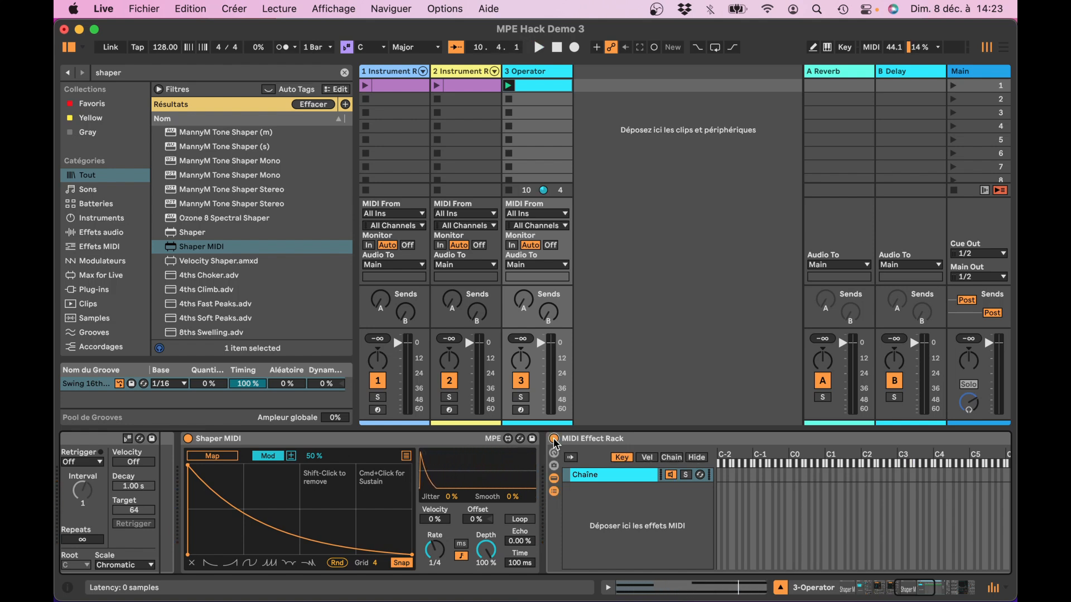
Set the Shaper MIDI before the empty rack to Remote, Grid 12 and Rate 1/64, with its curve's peak on the third grid line
{"action": "left_click", "coordinate": [267, 457]}
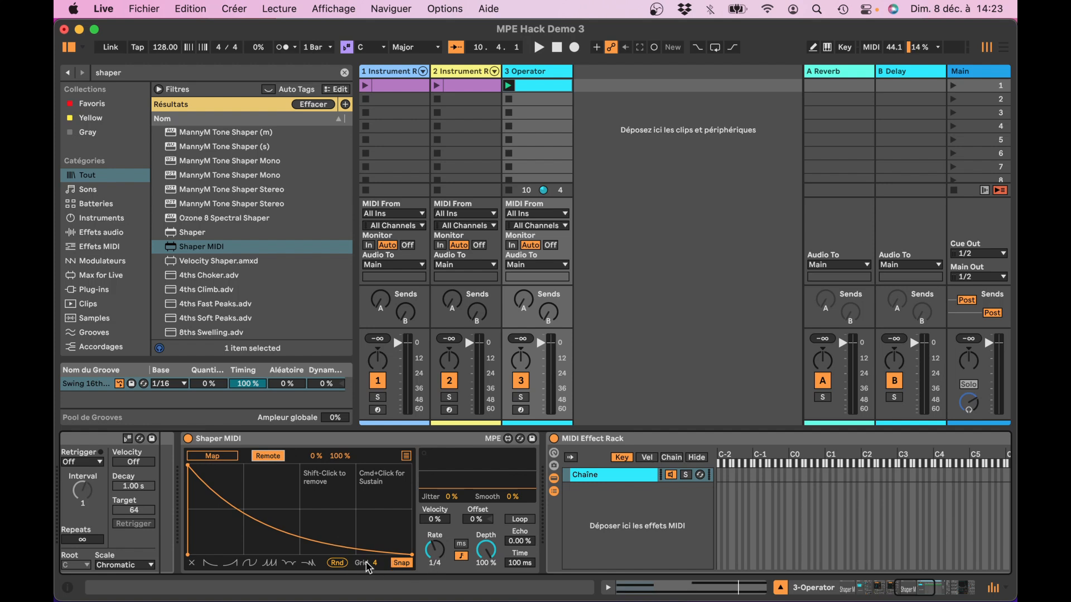
{"action": "left_click_drag", "start_coordinate": [375, 563], "coordinate": [374, 530]}
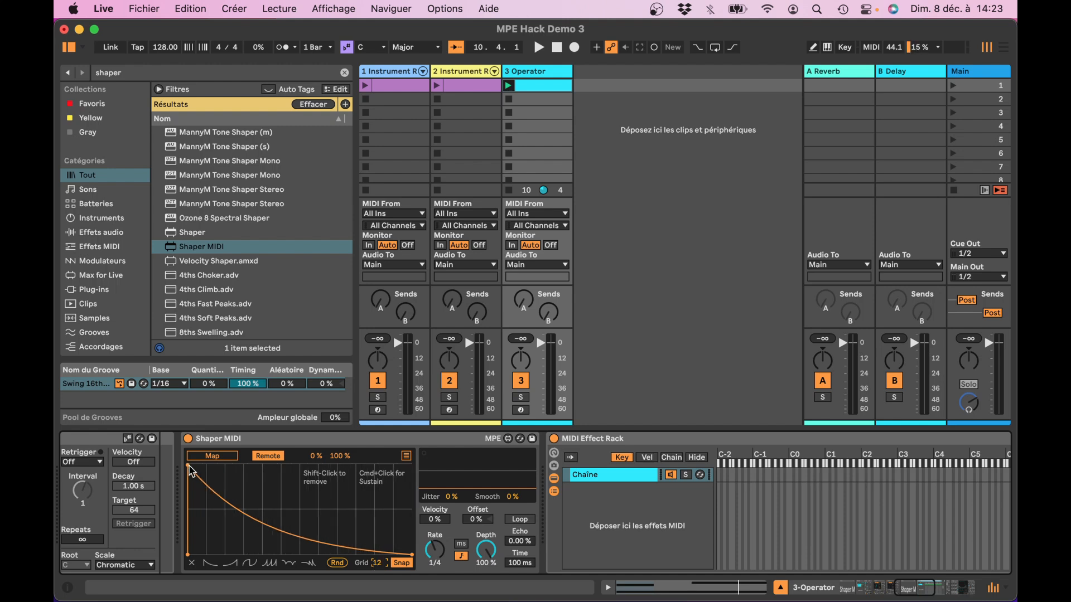
{"action": "left_click_drag", "start_coordinate": [189, 465], "coordinate": [244, 463]}
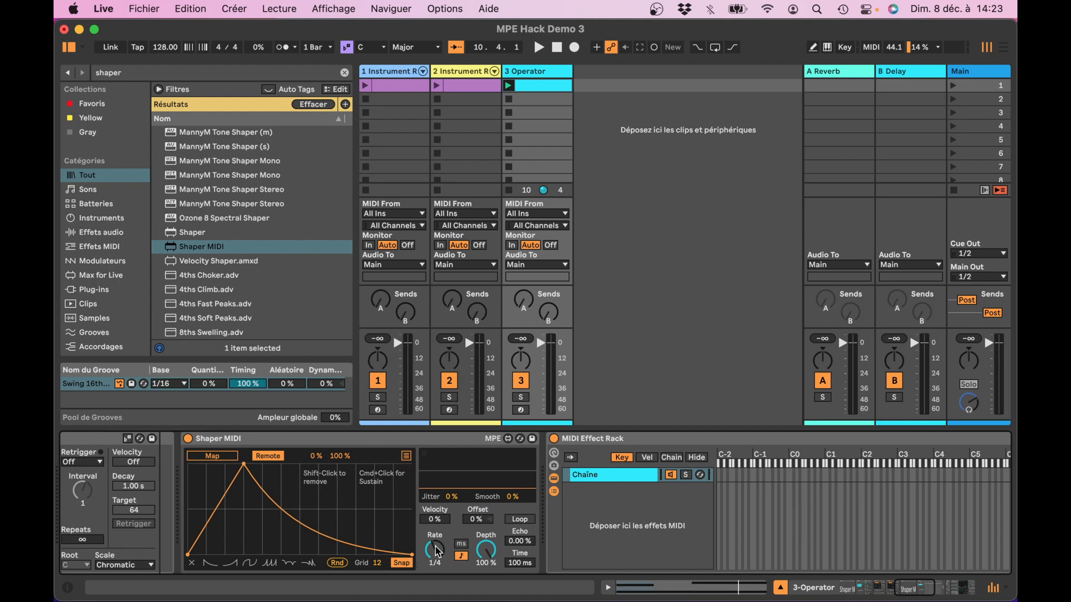
{"action": "left_click_drag", "start_coordinate": [439, 552], "coordinate": [438, 563]}
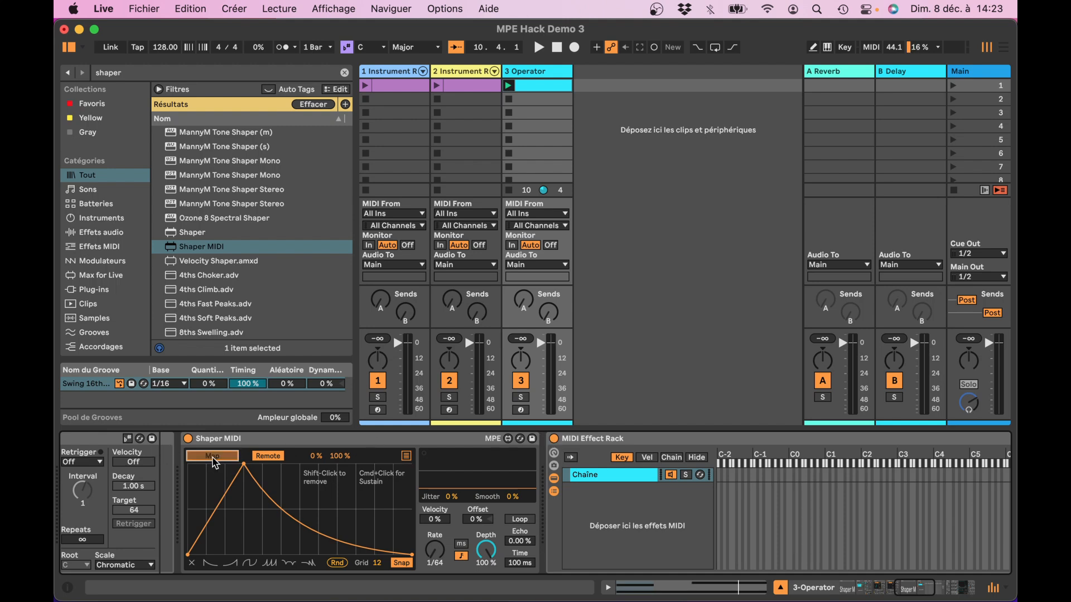
Hide the empty rack's chain list, group the rack into an outer MIDI Effect Rack, and show the outer rack's macros
{"action": "left_click", "coordinate": [623, 461]}
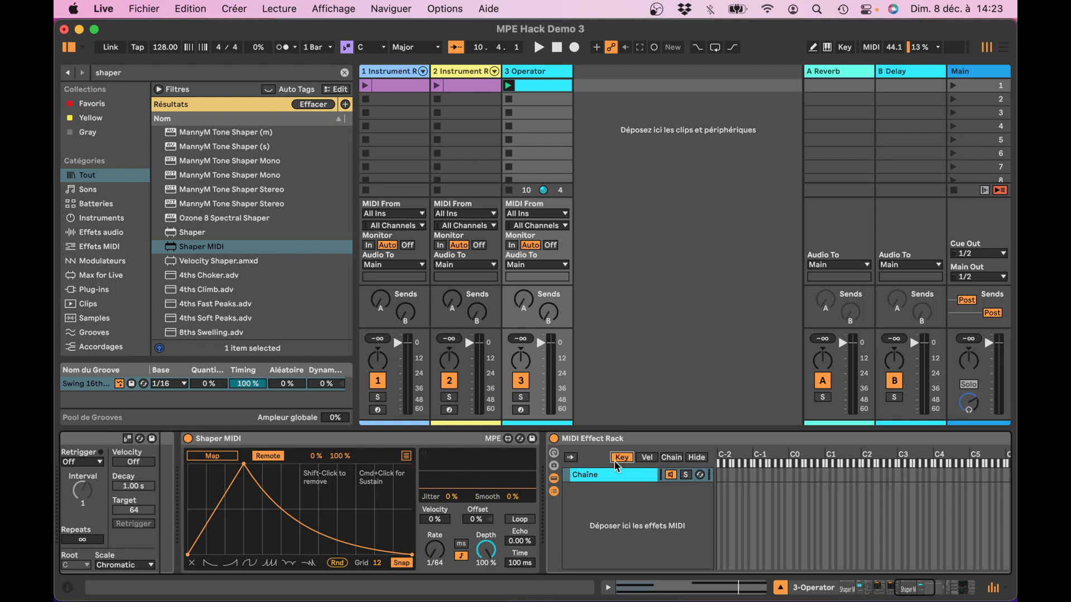
{"action": "left_click", "coordinate": [555, 492]}
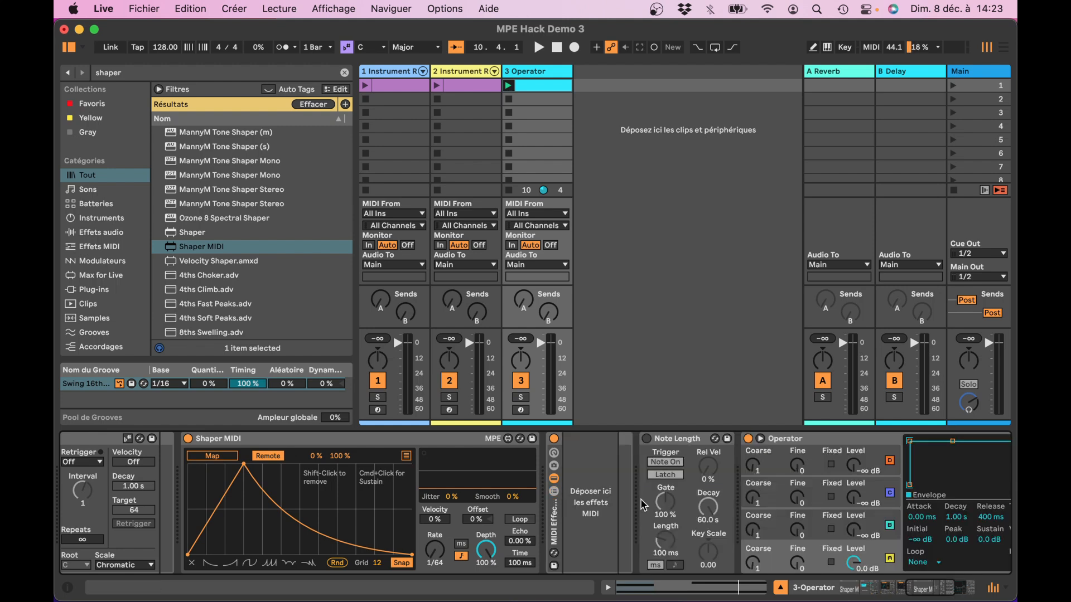
{"action": "left_click", "coordinate": [627, 446]}
{"action": "key", "text": "super+g"}
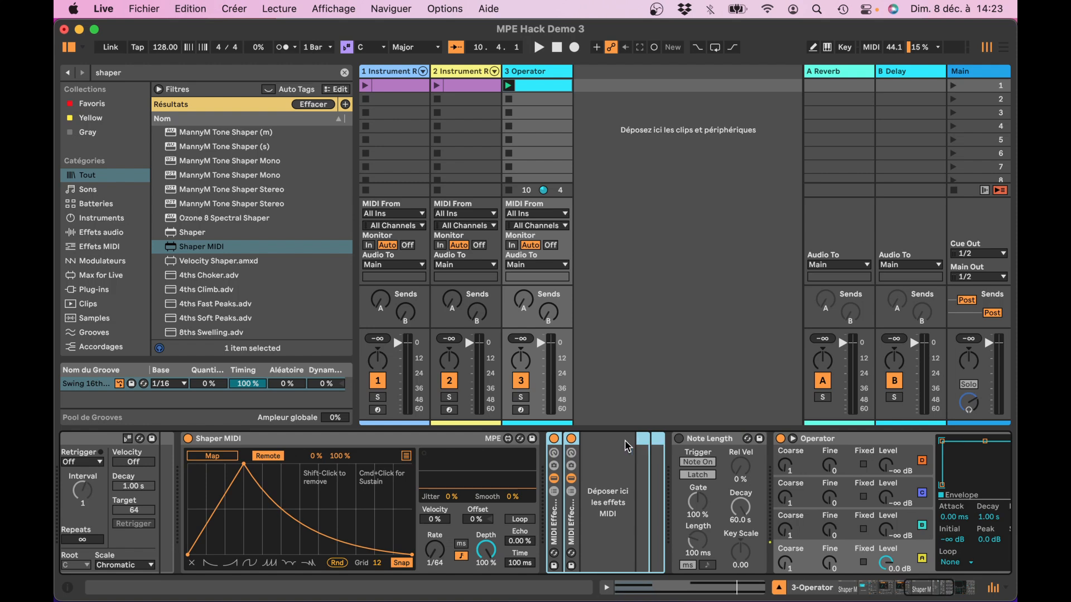
{"action": "left_click", "coordinate": [555, 454]}
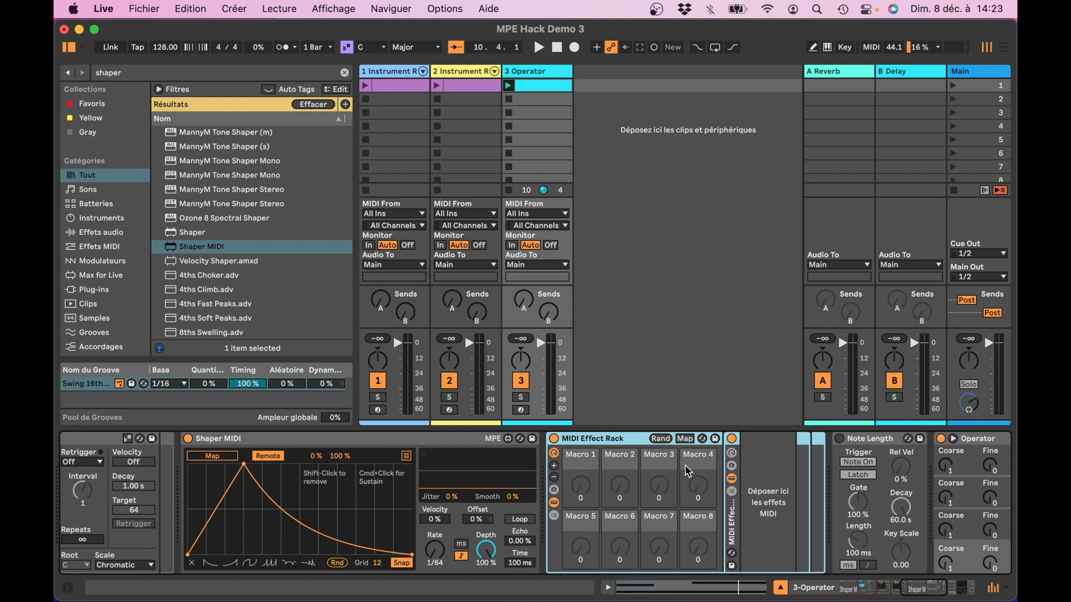
Map the inner rack's on/off switch to Macro 1 and set the mapping's minimum to 1
{"action": "right_click", "coordinate": [732, 440]}
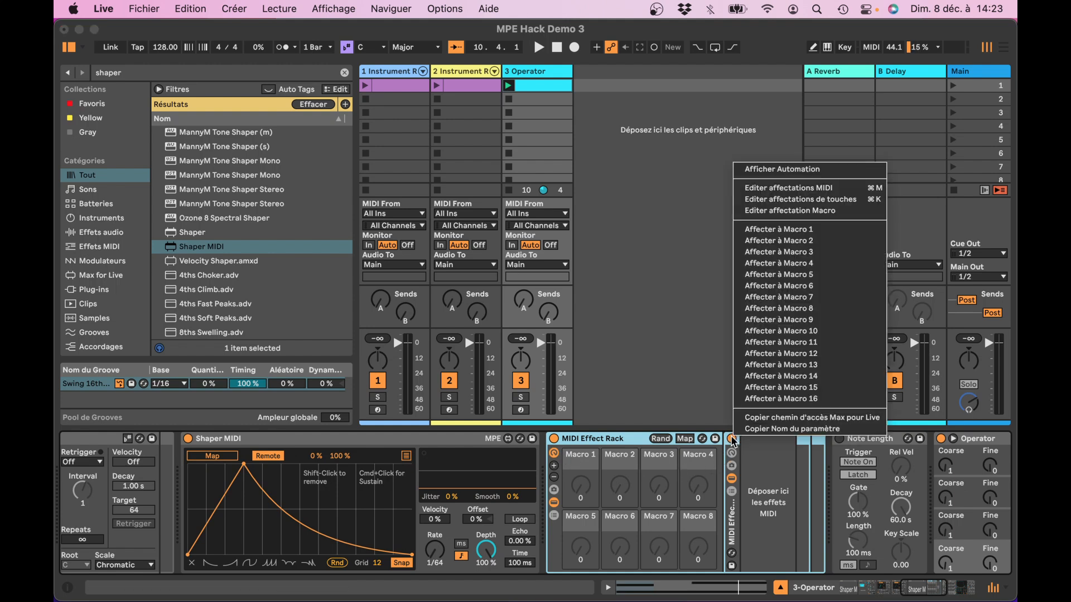
{"action": "left_click", "coordinate": [780, 230]}
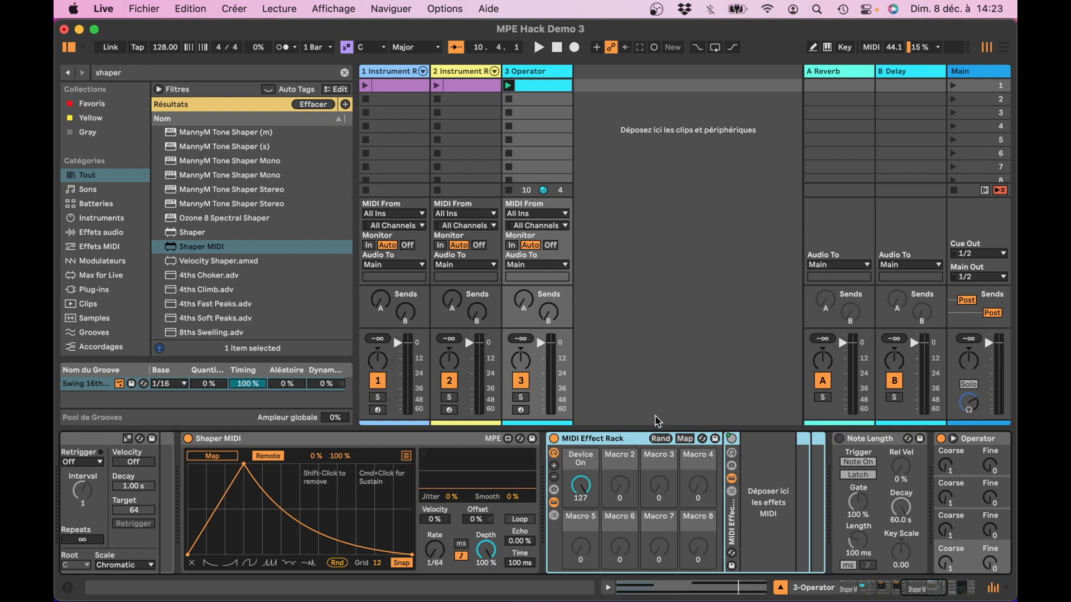
{"action": "left_click", "coordinate": [685, 439]}
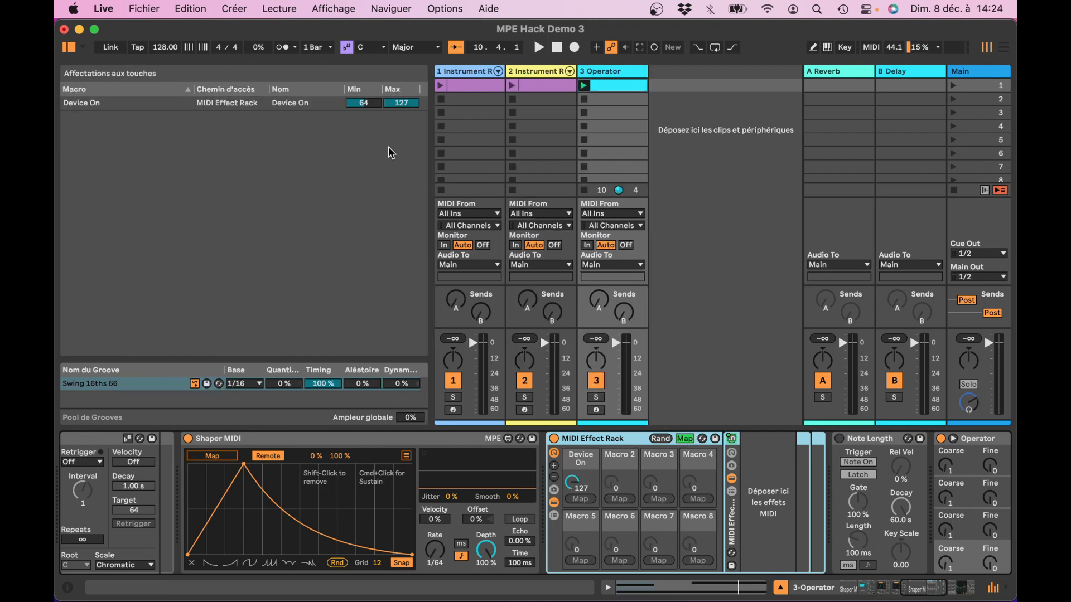
{"action": "left_click", "coordinate": [368, 103]}
{"action": "type", "text": "0"}
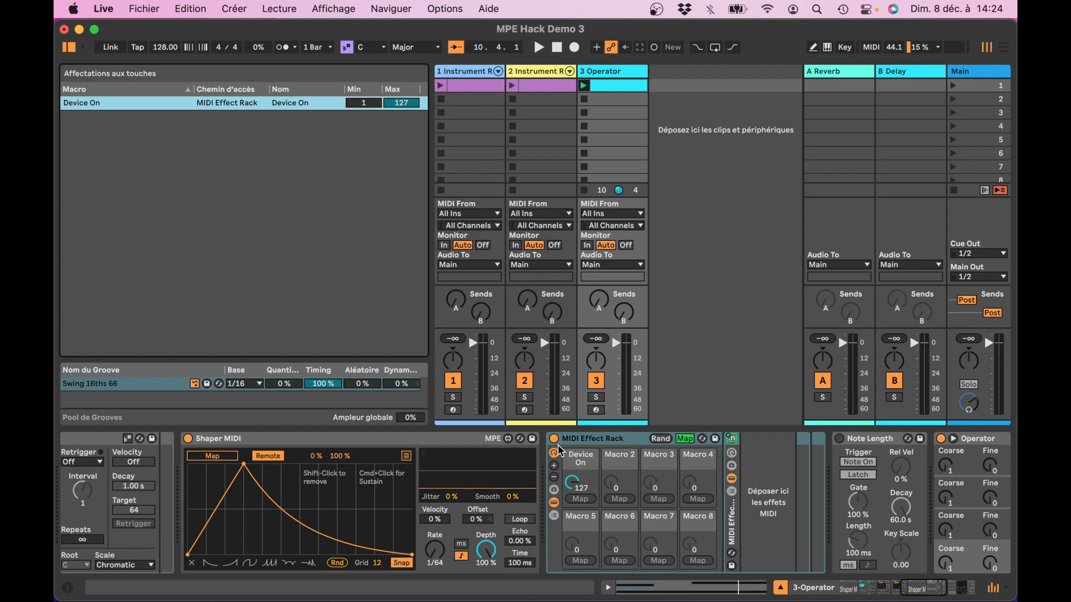
{"action": "key", "text": "super+k"}
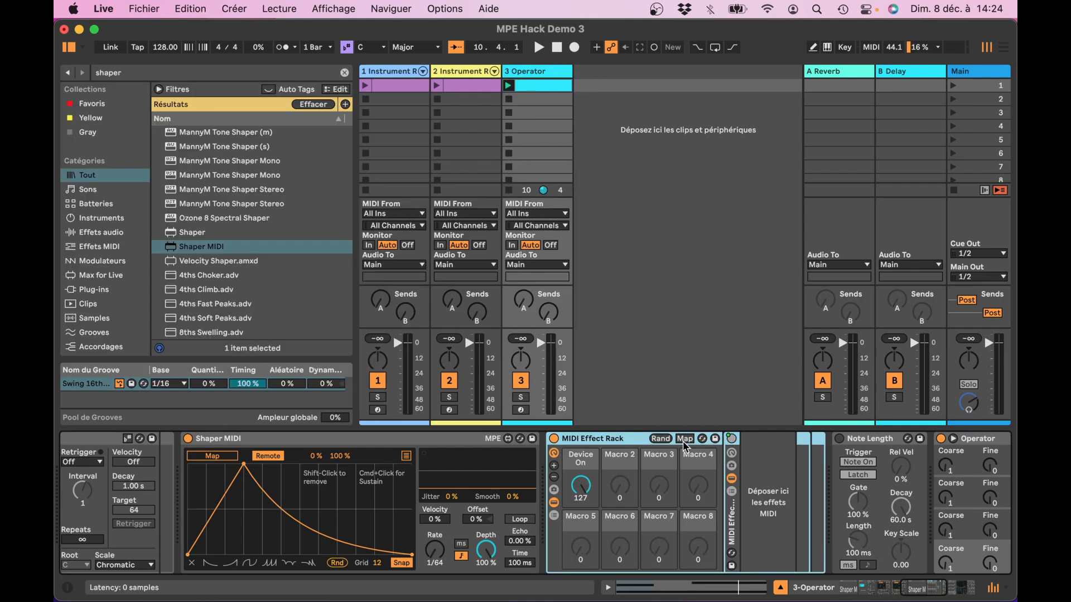
Map the neighbouring Shaper MIDI to the outer rack's Device On macro and play track 3's clip to test it
{"action": "left_click", "coordinate": [228, 461]}
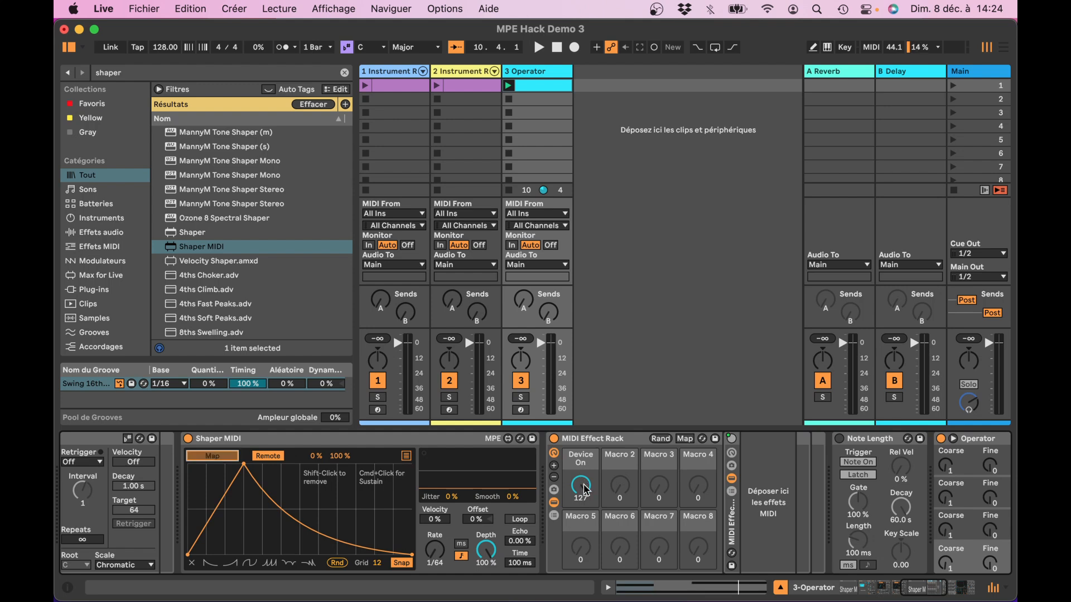
{"action": "left_click", "coordinate": [584, 490]}
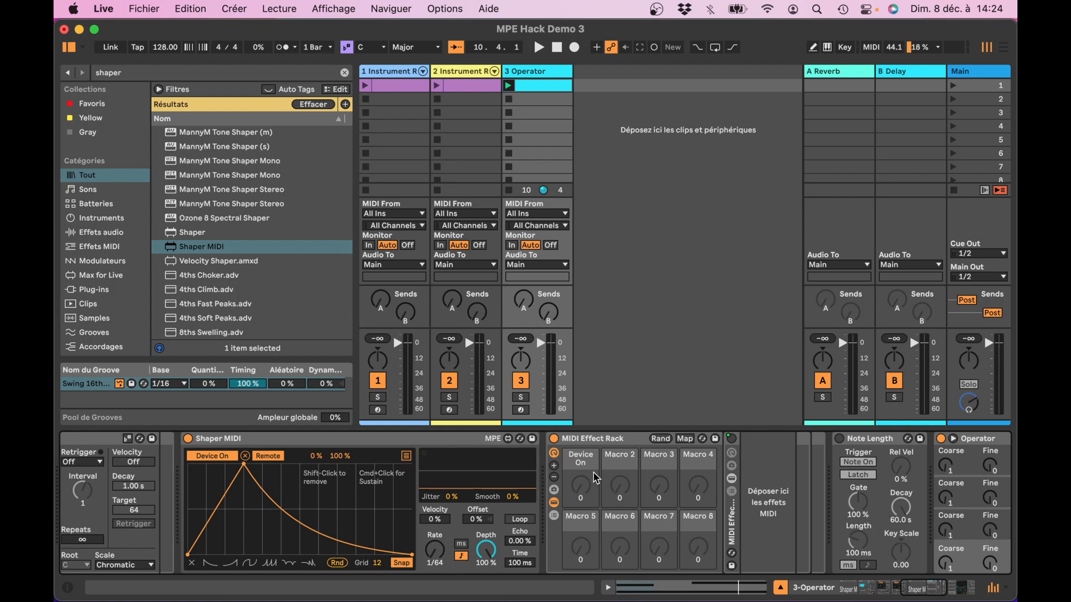
{"action": "key", "text": "space"}
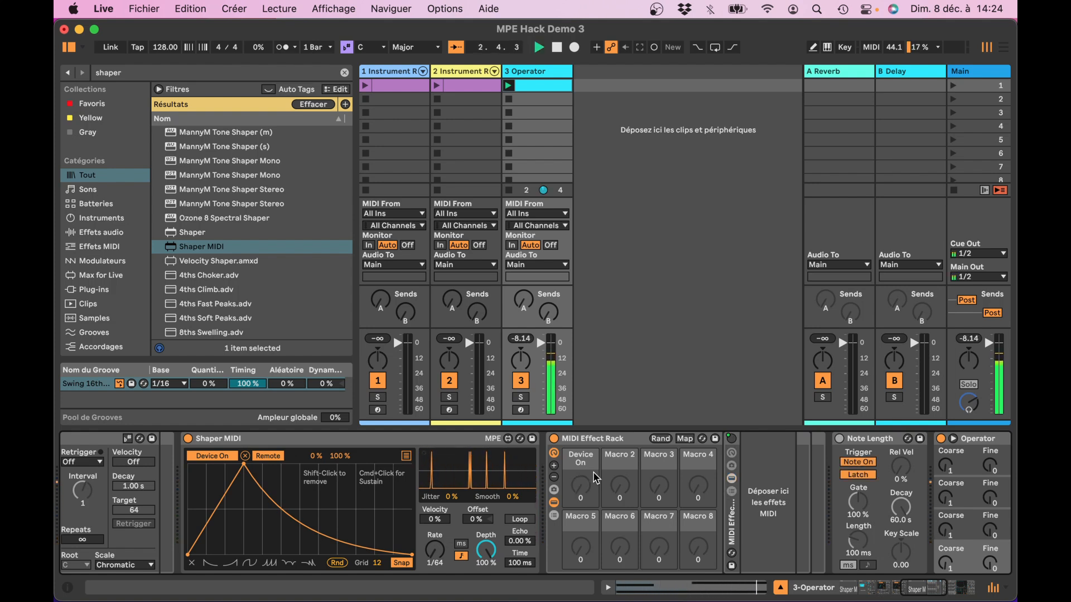
Set the tempo to 81 BPM during playback and stop the transport
{"action": "left_click", "coordinate": [160, 47]}
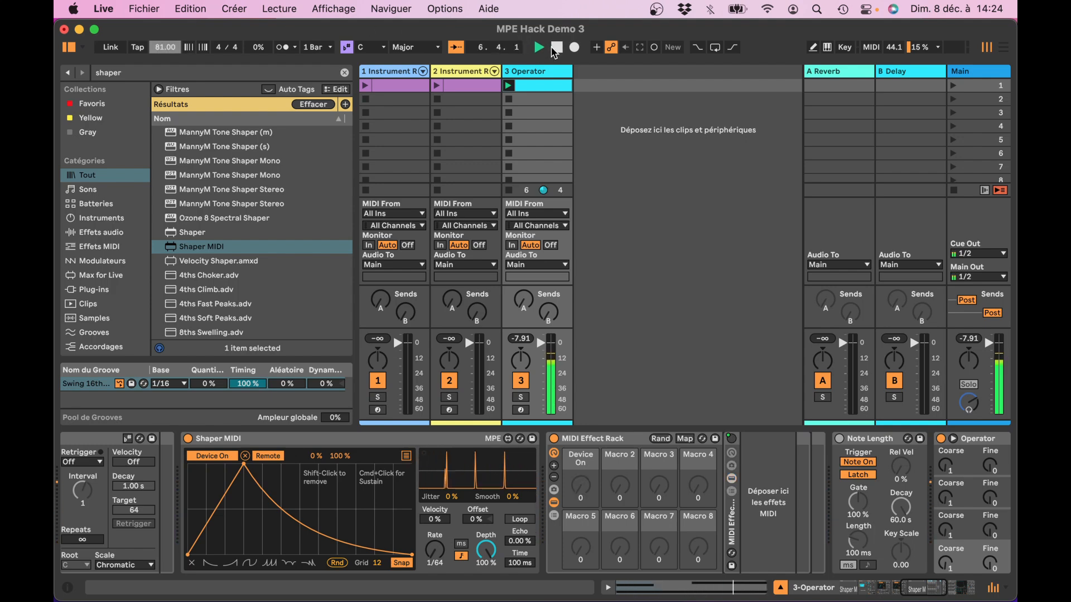
{"action": "left_click", "coordinate": [556, 49]}
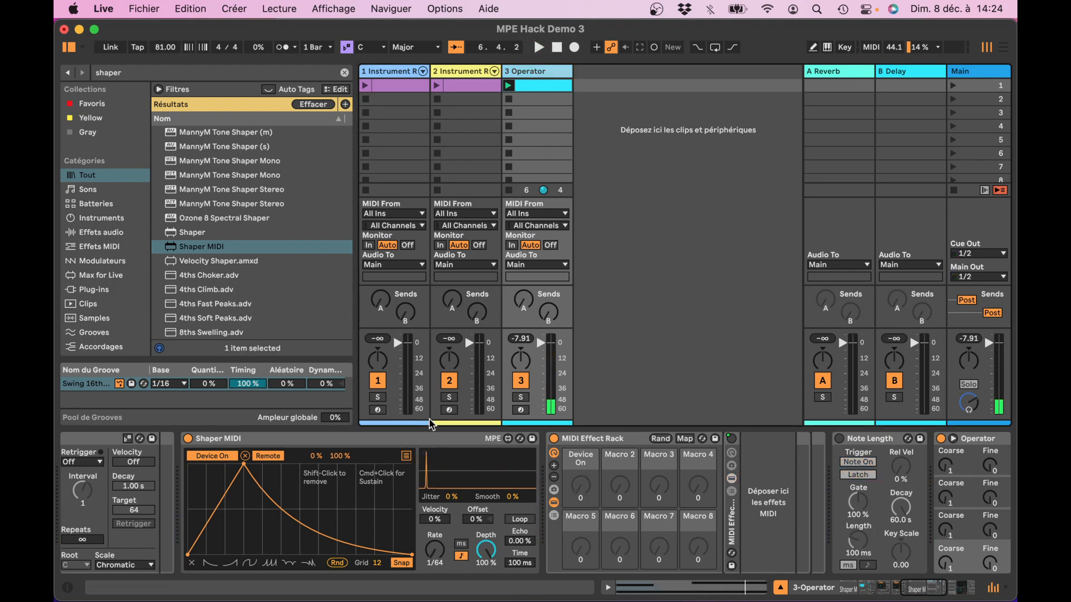
{"action": "scroll", "coordinate": [411, 448], "scroll_direction": "left", "scroll_amount": 2}
{"action": "scroll", "coordinate": [411, 448], "scroll_direction": "right", "scroll_amount": 10}
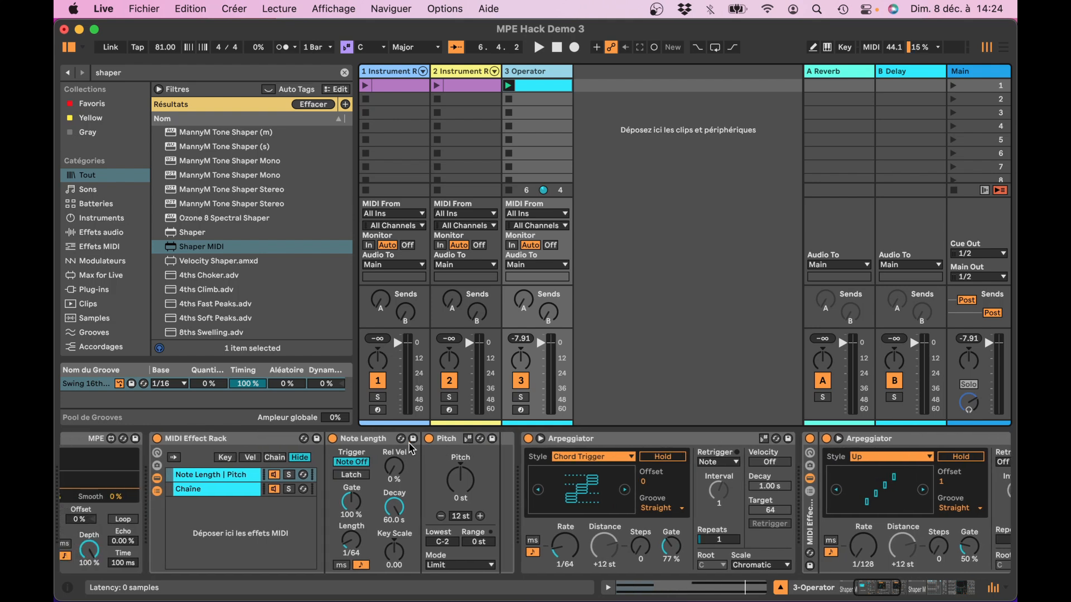
{"action": "scroll", "coordinate": [411, 448], "scroll_direction": "left", "scroll_amount": 10}
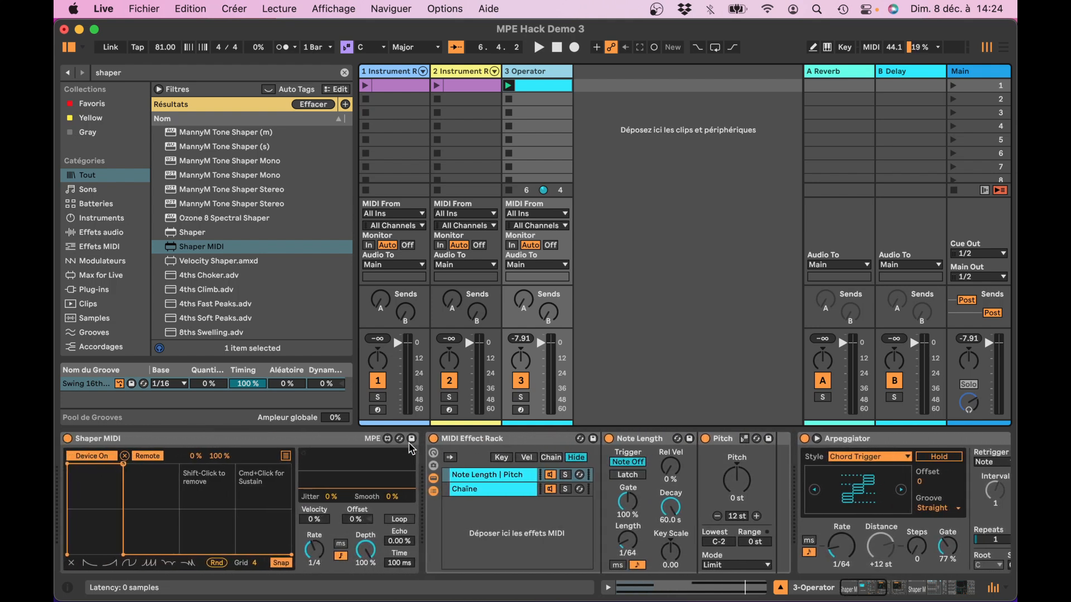
Show the macros of the rack holding the Up-style Arpeggiator and map that Arpeggiator's Offset to Macro 1
{"action": "scroll", "coordinate": [411, 449], "scroll_direction": "right", "scroll_amount": 13}
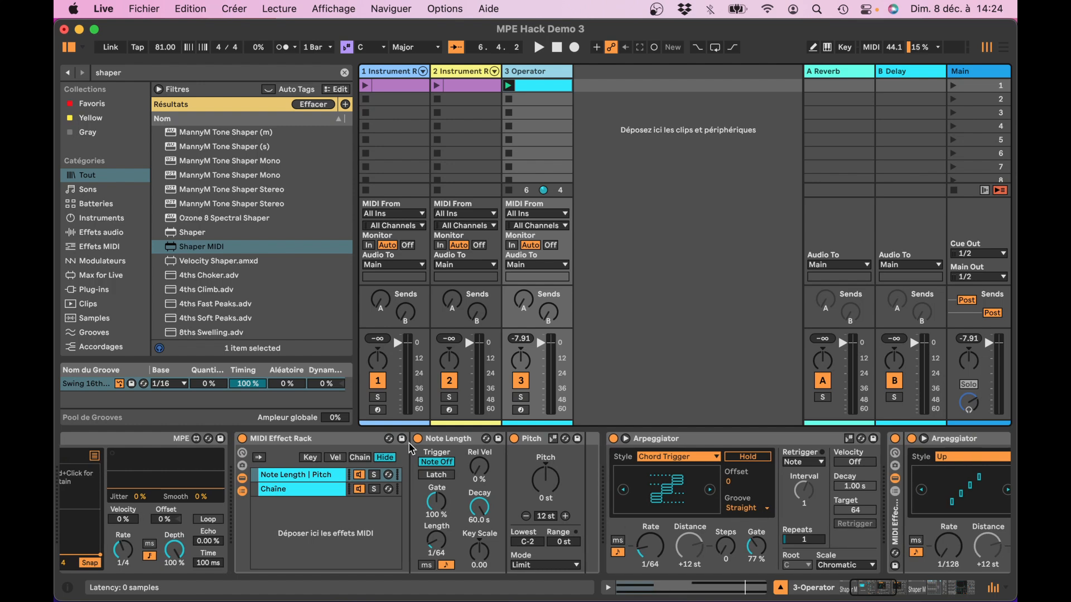
{"action": "scroll", "coordinate": [411, 448], "scroll_direction": "right", "scroll_amount": 11}
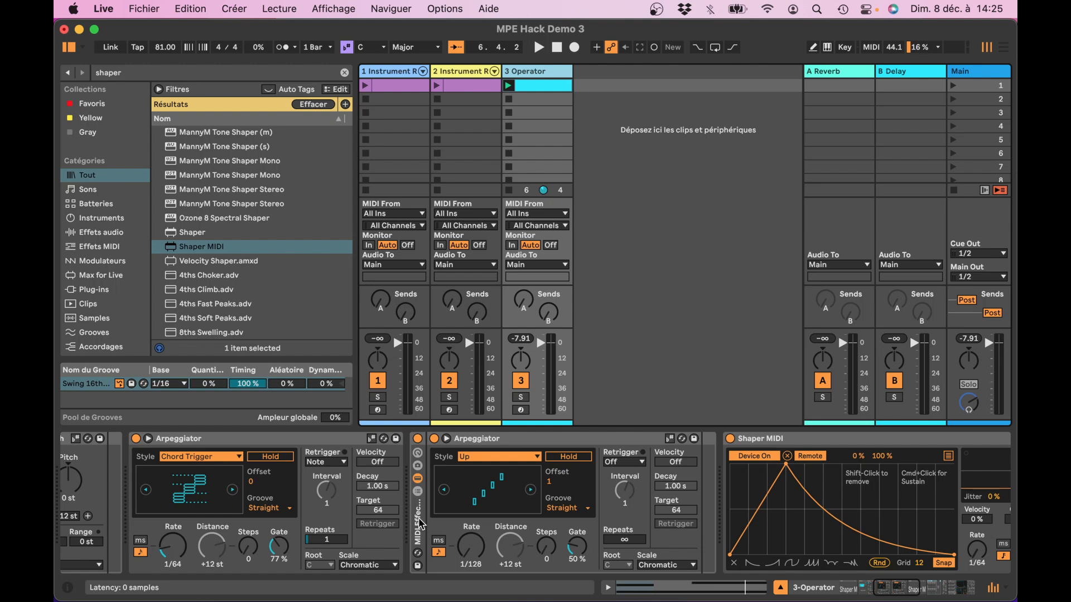
{"action": "left_click", "coordinate": [417, 455]}
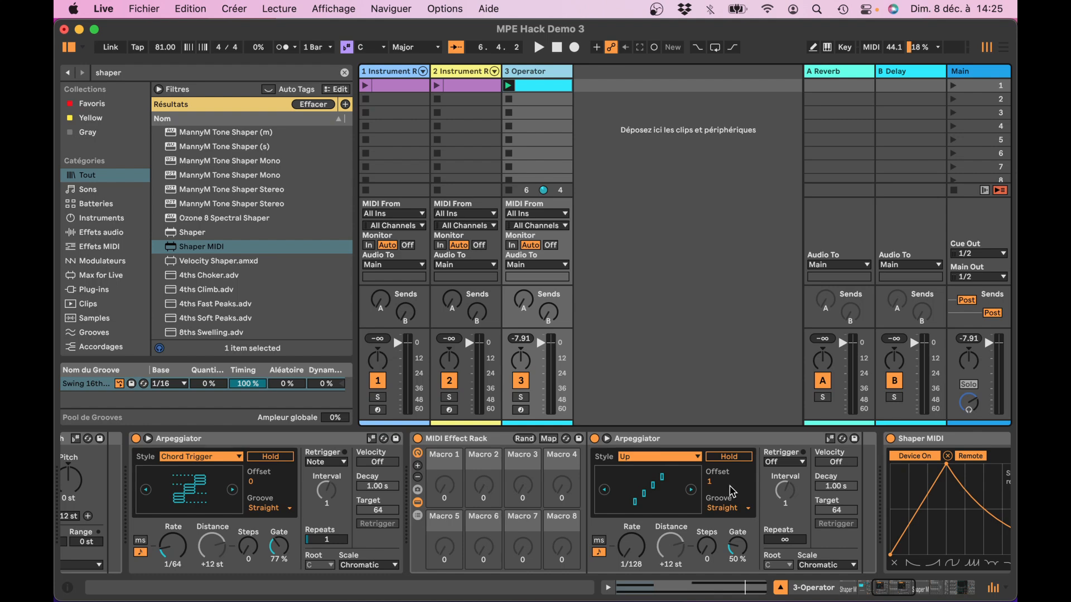
{"action": "right_click", "coordinate": [712, 483]}
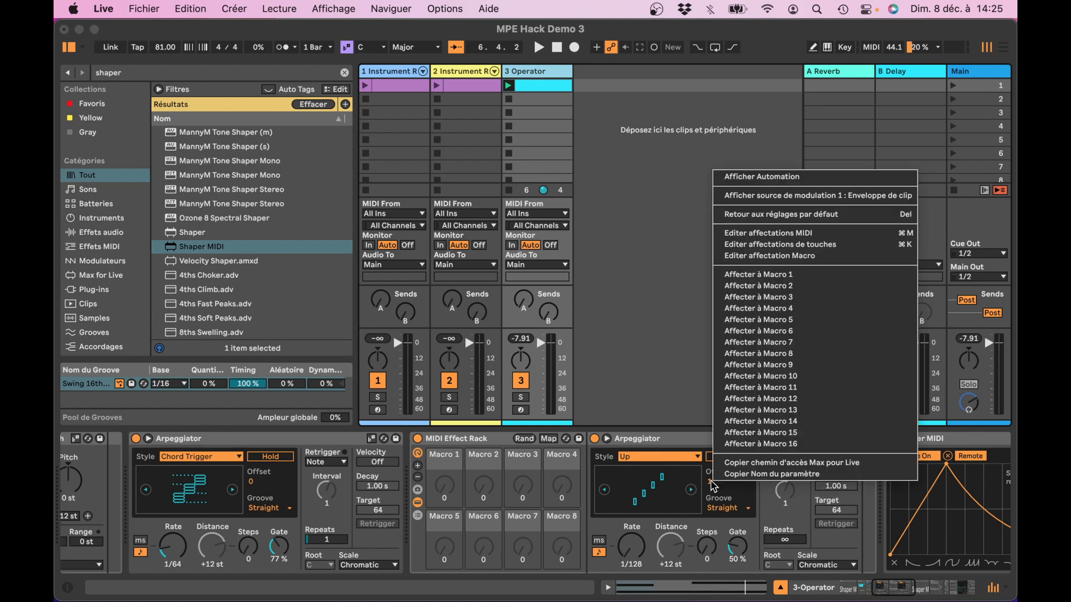
{"action": "left_click", "coordinate": [767, 276]}
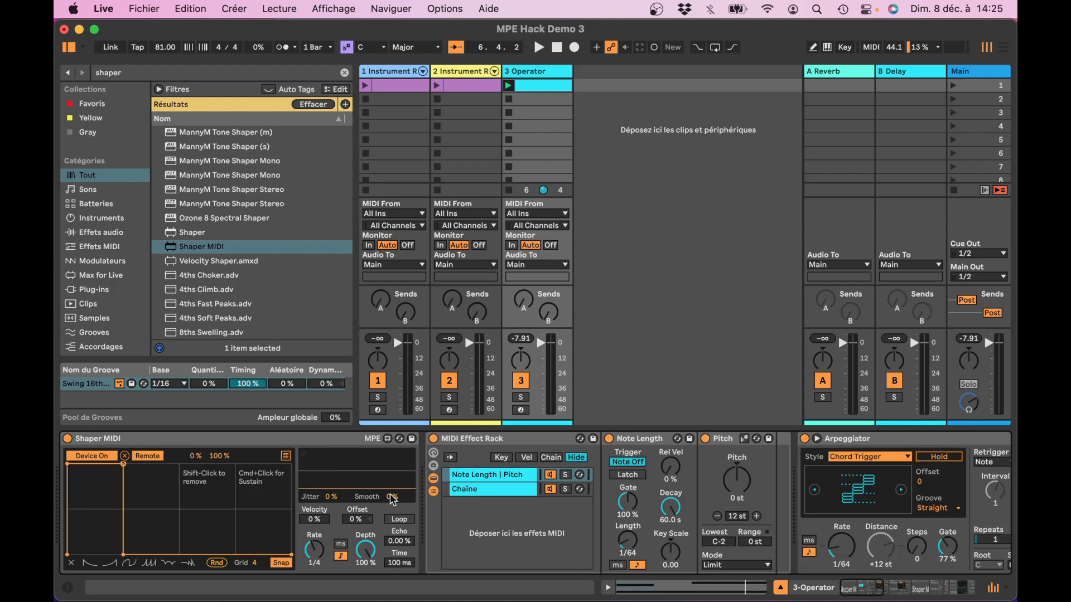
Group every device from the Note Length | Pitch rack through the Note Length before Operator into one MIDI Effect Rack and show its macros
{"action": "left_click", "coordinate": [468, 437]}
{"action": "scroll", "coordinate": [511, 482], "scroll_direction": "right", "scroll_amount": 5}
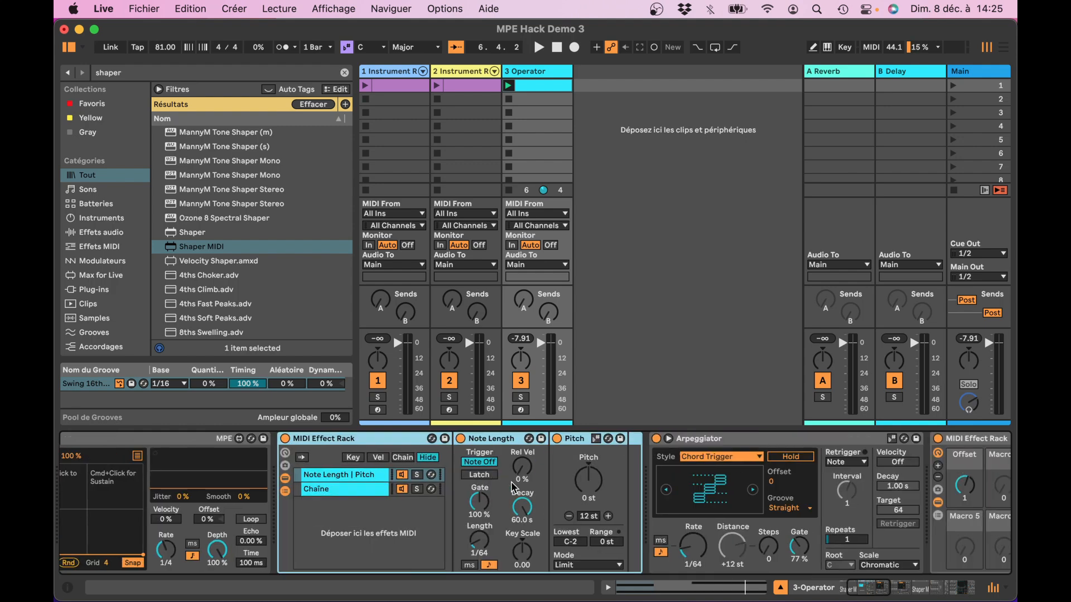
{"action": "scroll", "coordinate": [511, 480], "scroll_direction": "right", "scroll_amount": 10}
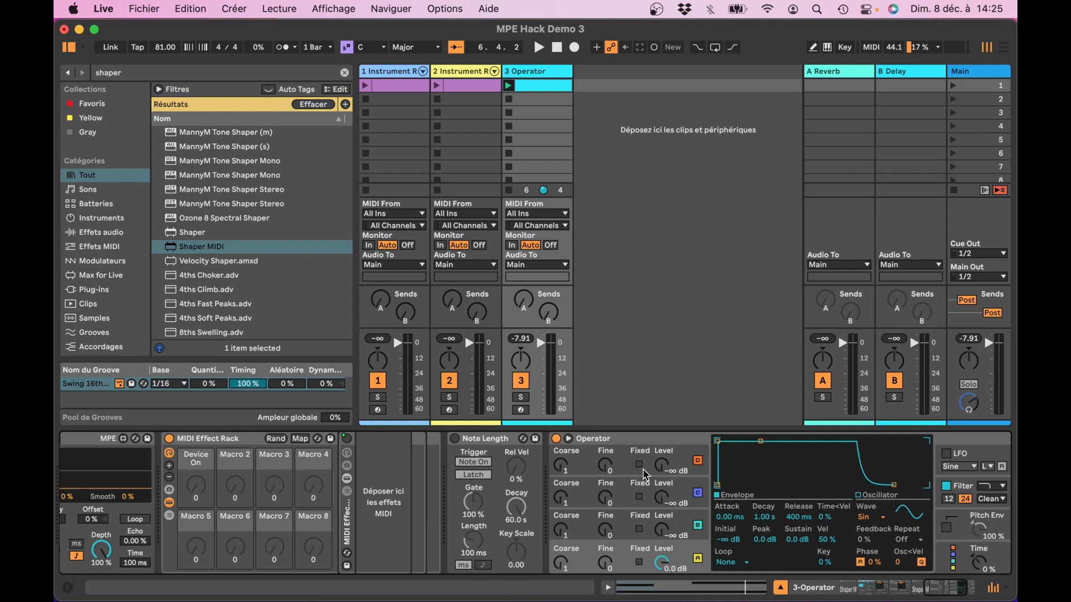
{"action": "scroll", "coordinate": [643, 474], "scroll_direction": "right", "scroll_amount": 1}
{"action": "left_click", "coordinate": [455, 439], "text": "shift"}
{"action": "key", "text": "super+g"}
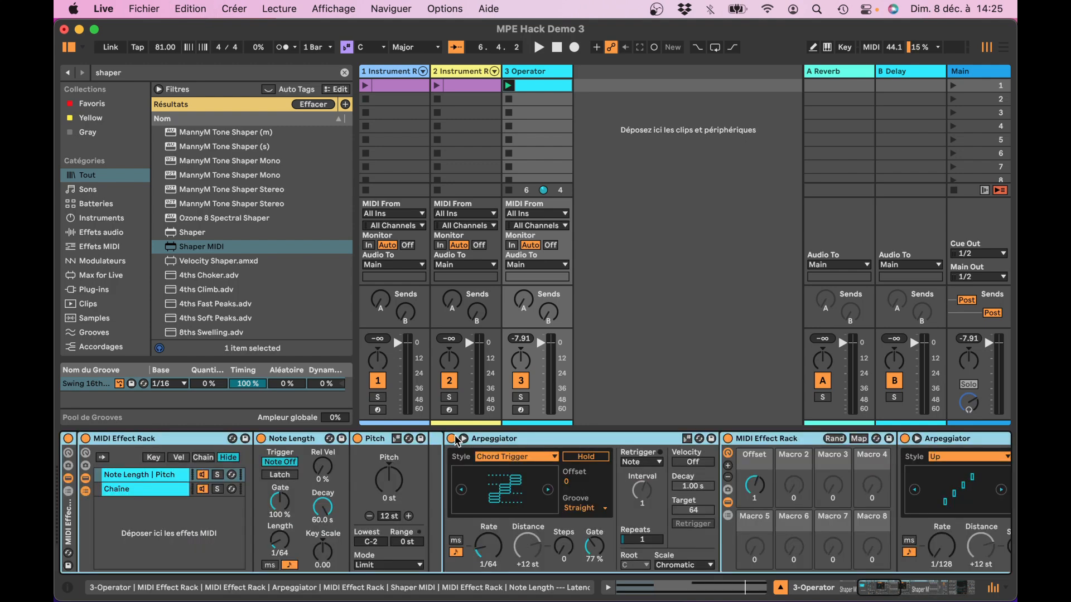
{"action": "scroll", "coordinate": [232, 520], "scroll_direction": "left", "scroll_amount": 10}
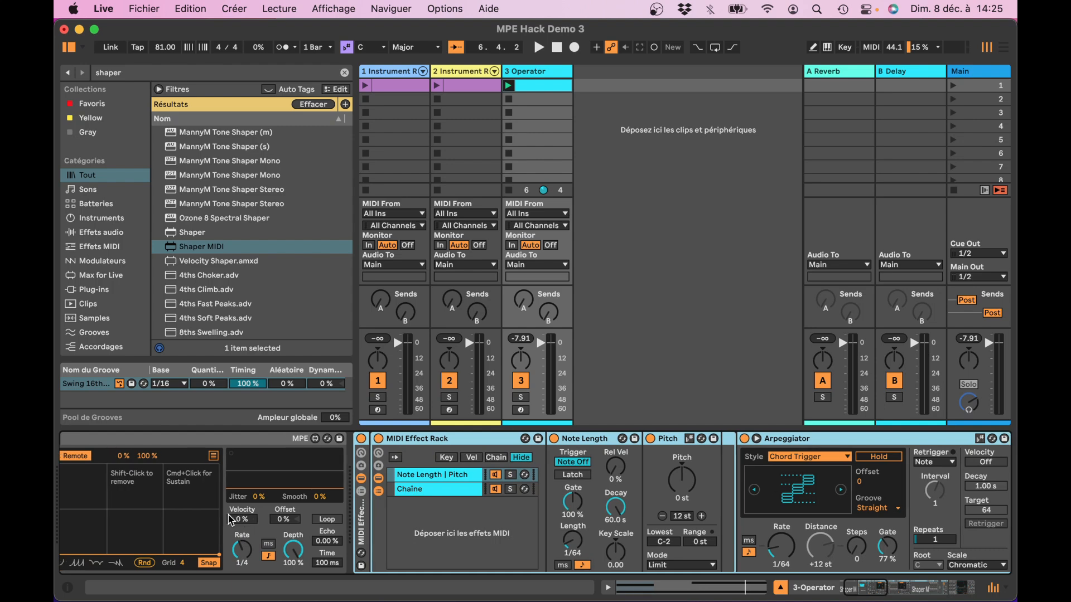
{"action": "left_click", "coordinate": [362, 453]}
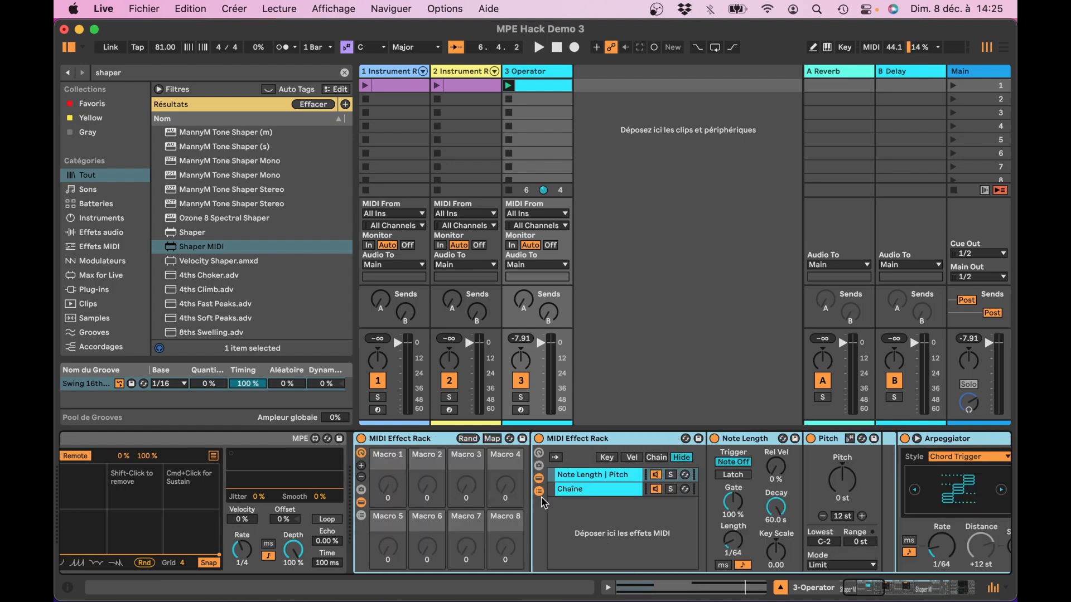
Map the inner rack's Offset macro to Macro 1 of the new enclosing rack
{"action": "scroll", "coordinate": [541, 497], "scroll_direction": "right", "scroll_amount": 12}
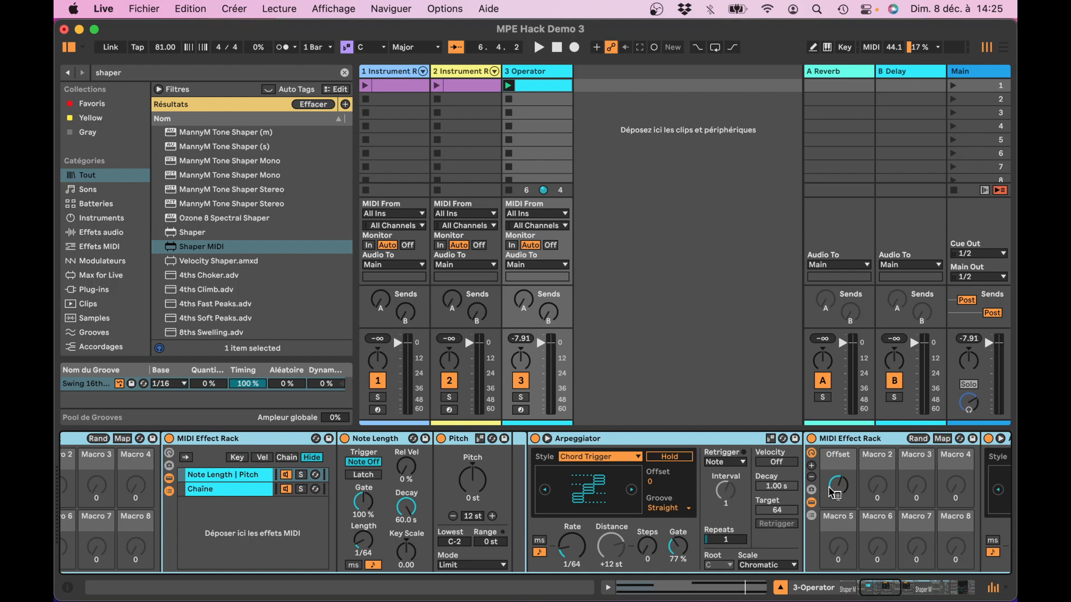
{"action": "right_click", "coordinate": [833, 493]}
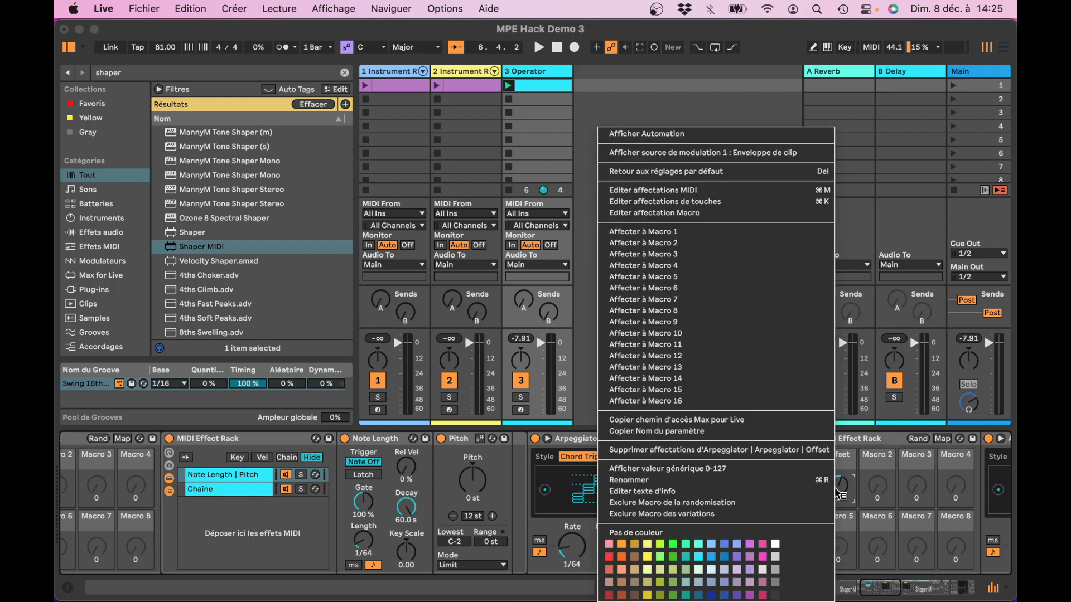
{"action": "left_click", "coordinate": [700, 232]}
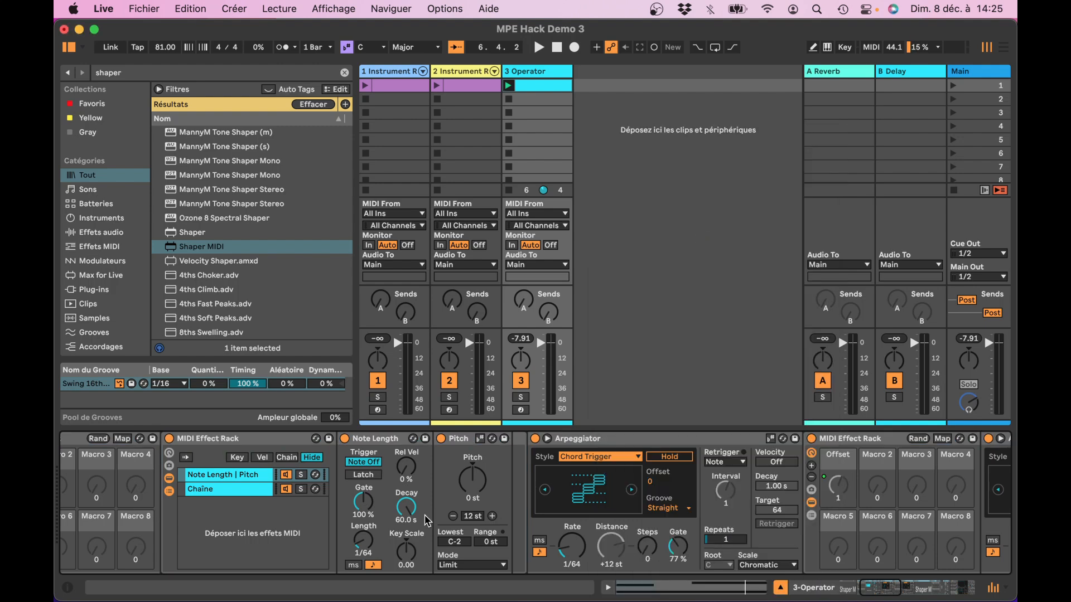
Hide the enclosing rack's devices and fold the rack
{"action": "scroll", "coordinate": [428, 521], "scroll_direction": "left", "scroll_amount": 12}
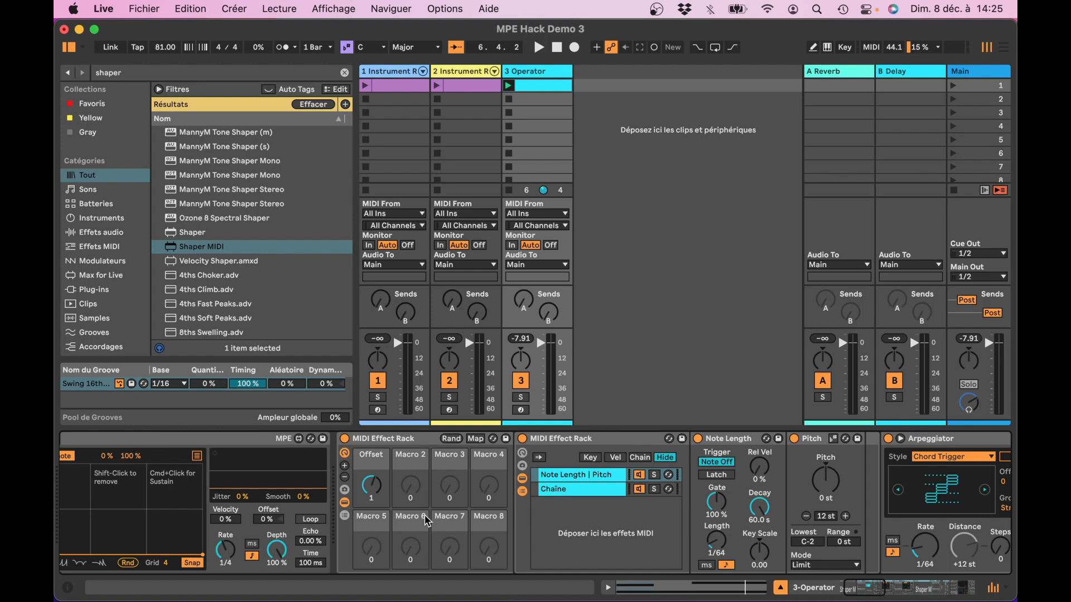
{"action": "left_click", "coordinate": [344, 503]}
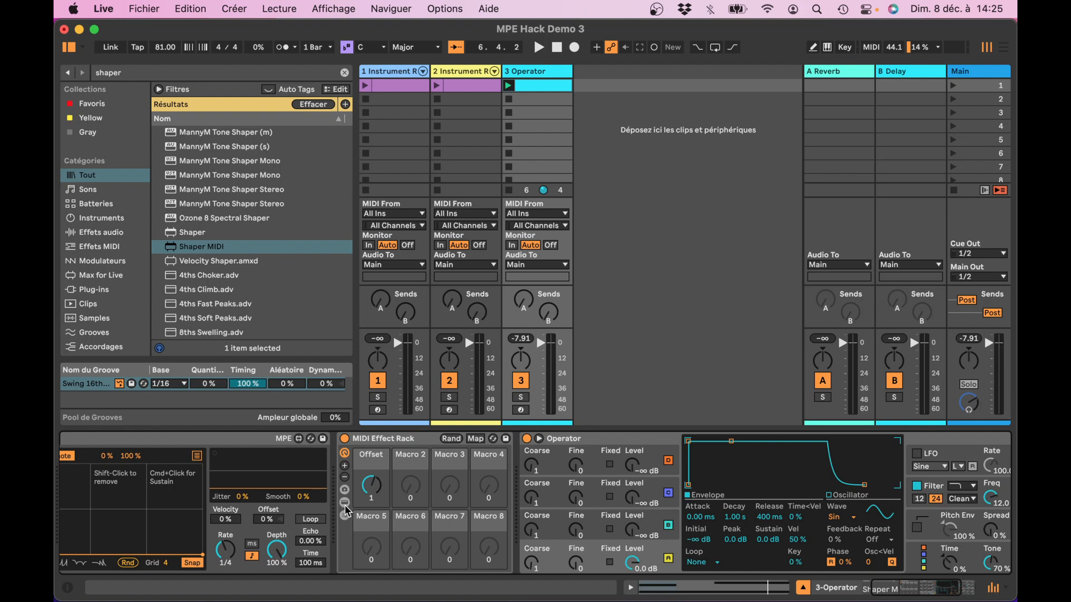
{"action": "double_click", "coordinate": [375, 439]}
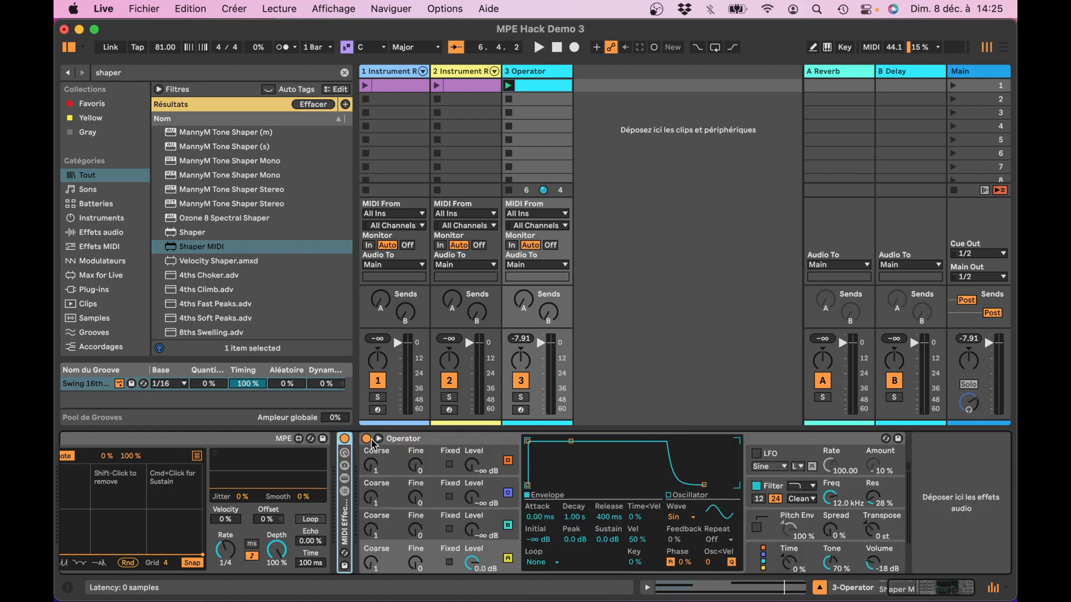
Group the first Shaper MIDI and the folded rack into a new MIDI Effect Rack and show its macros
{"action": "scroll", "coordinate": [301, 523], "scroll_direction": "left", "scroll_amount": 3}
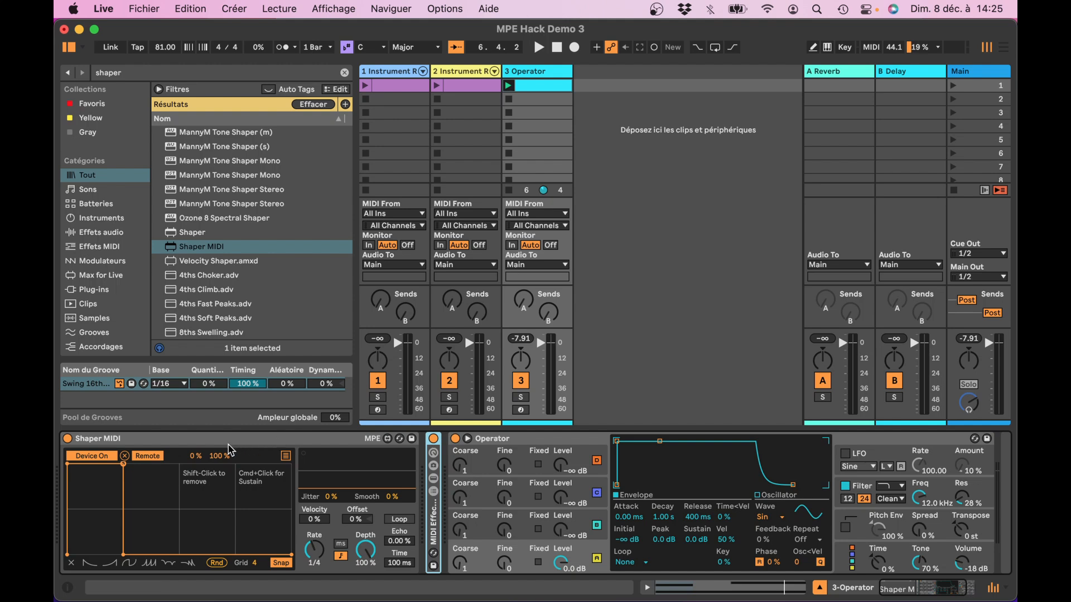
{"action": "left_click", "coordinate": [199, 442]}
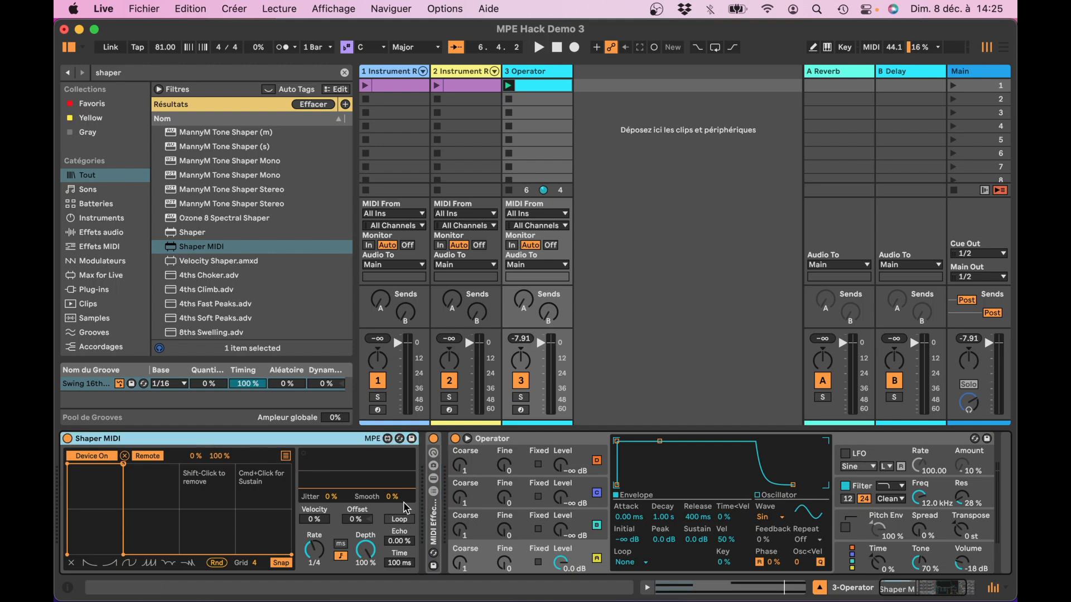
{"action": "left_click", "coordinate": [433, 514], "text": "shift"}
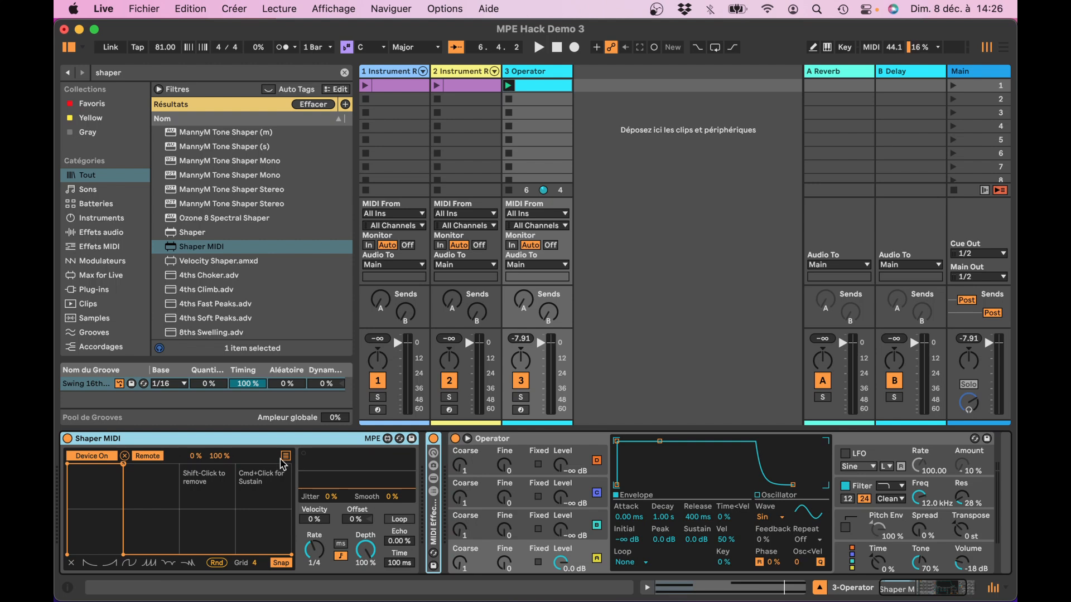
{"action": "key", "text": "super+g"}
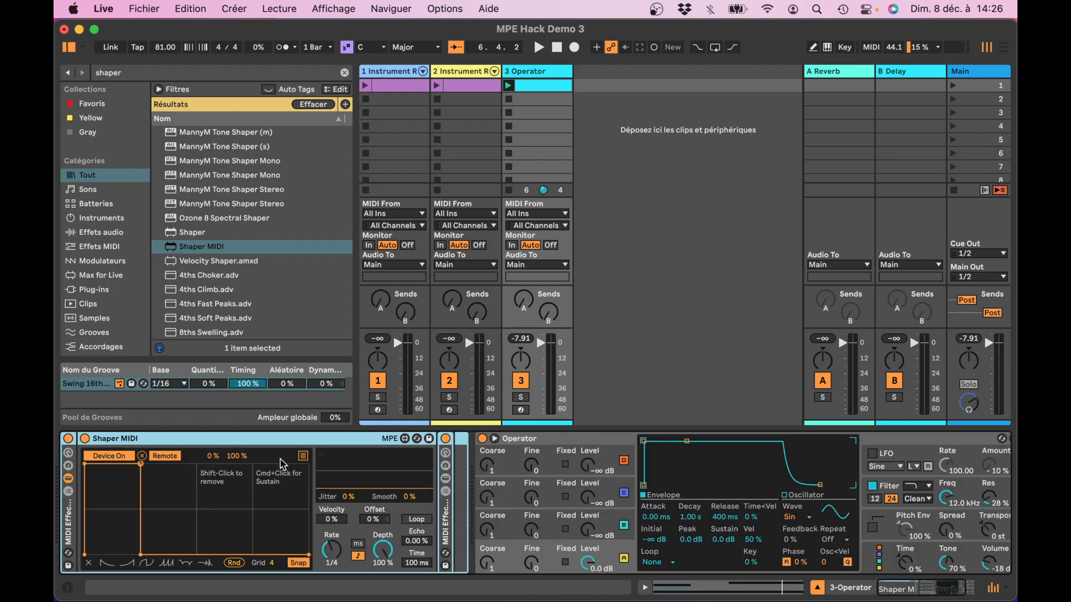
{"action": "left_click", "coordinate": [68, 453]}
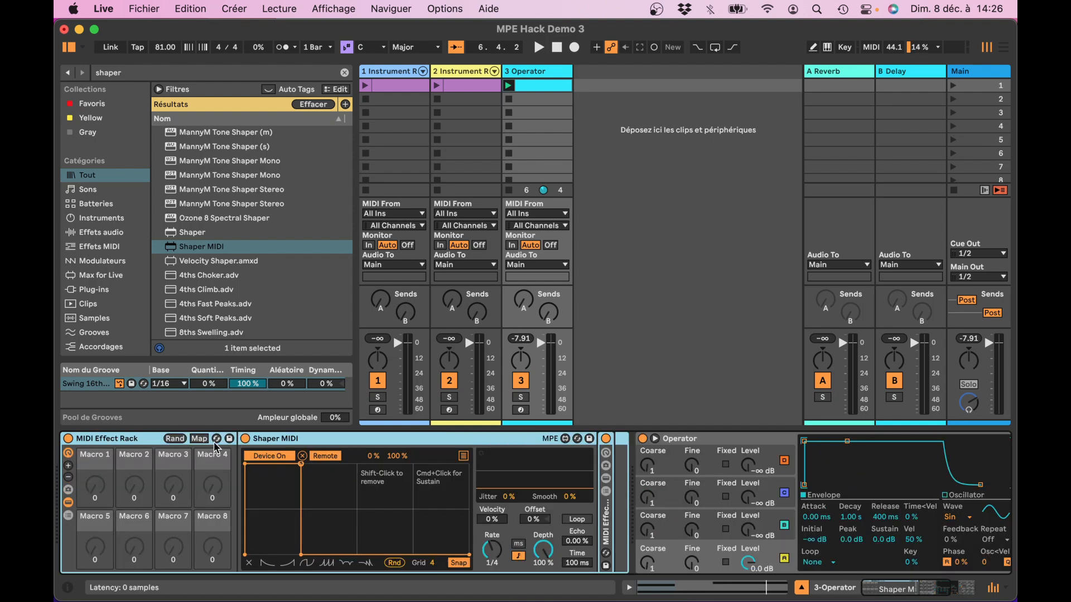
Reduce the new outermost rack's visible macros to one
{"action": "left_click", "coordinate": [69, 478]}
{"action": "left_click", "coordinate": [68, 477]}
{"action": "left_click", "coordinate": [68, 477]}
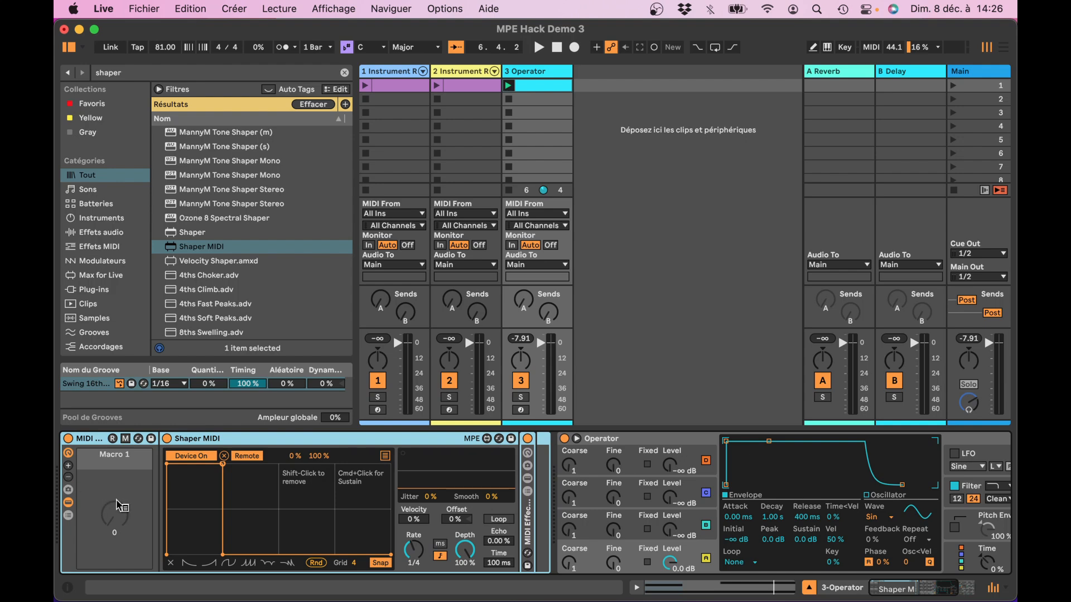
{"action": "right_click", "coordinate": [119, 516]}
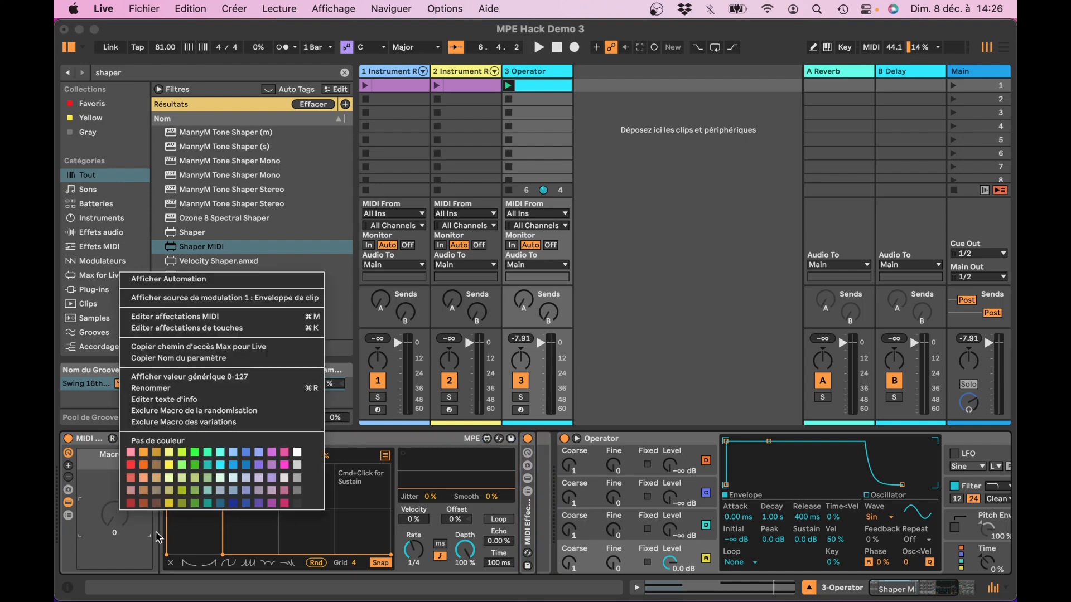
{"action": "left_click", "coordinate": [136, 551]}
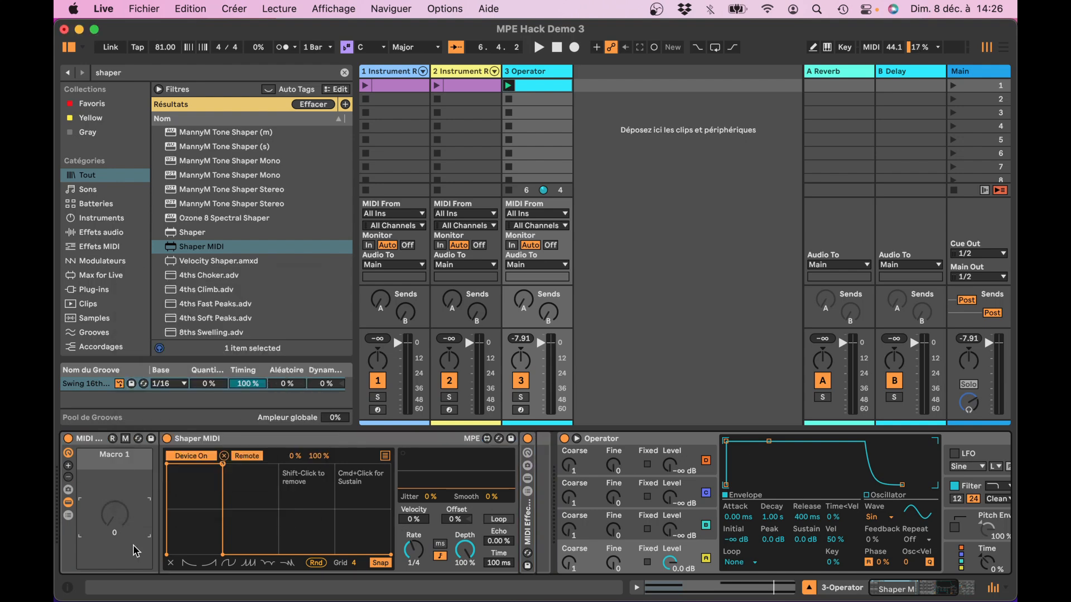
Unfold the inner rack, map its Offset macro to the outermost rack's Macro 1, and fold it again
{"action": "double_click", "coordinate": [529, 522]}
{"action": "right_click", "coordinate": [555, 490]}
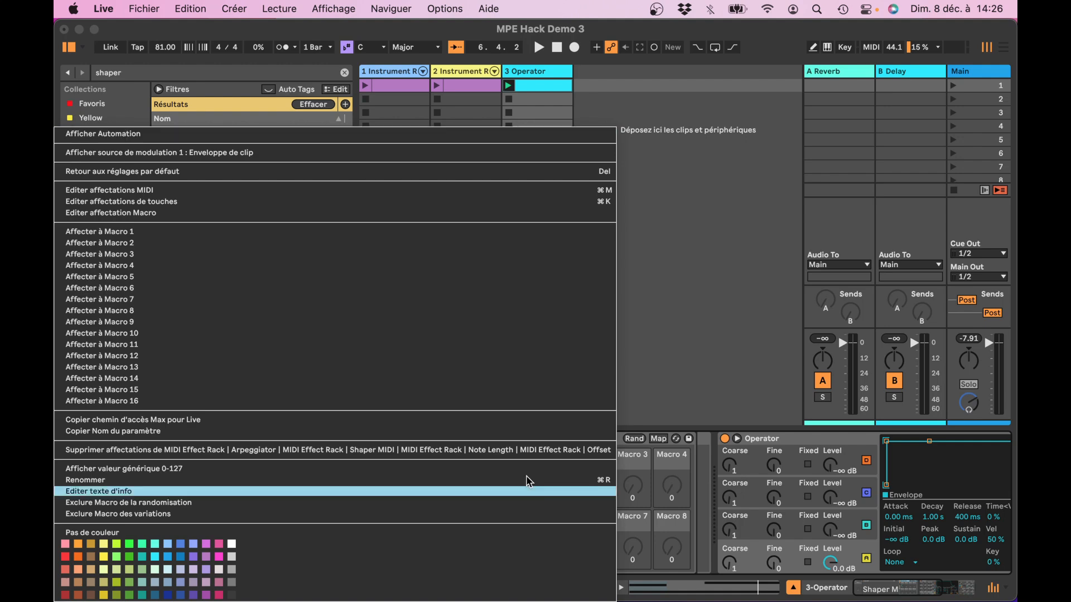
{"action": "left_click", "coordinate": [310, 240]}
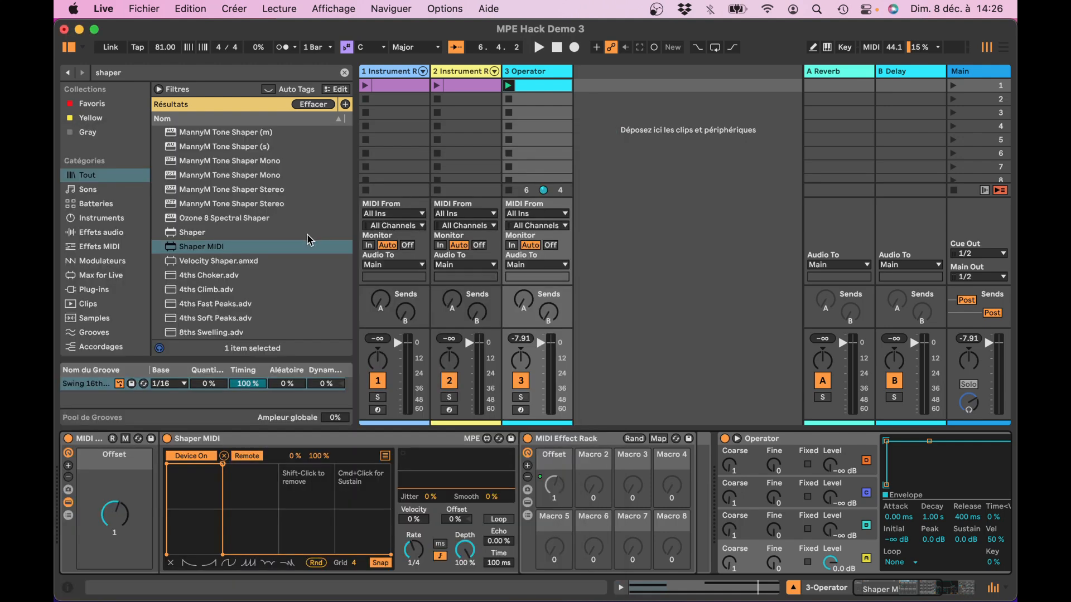
{"action": "double_click", "coordinate": [565, 441]}
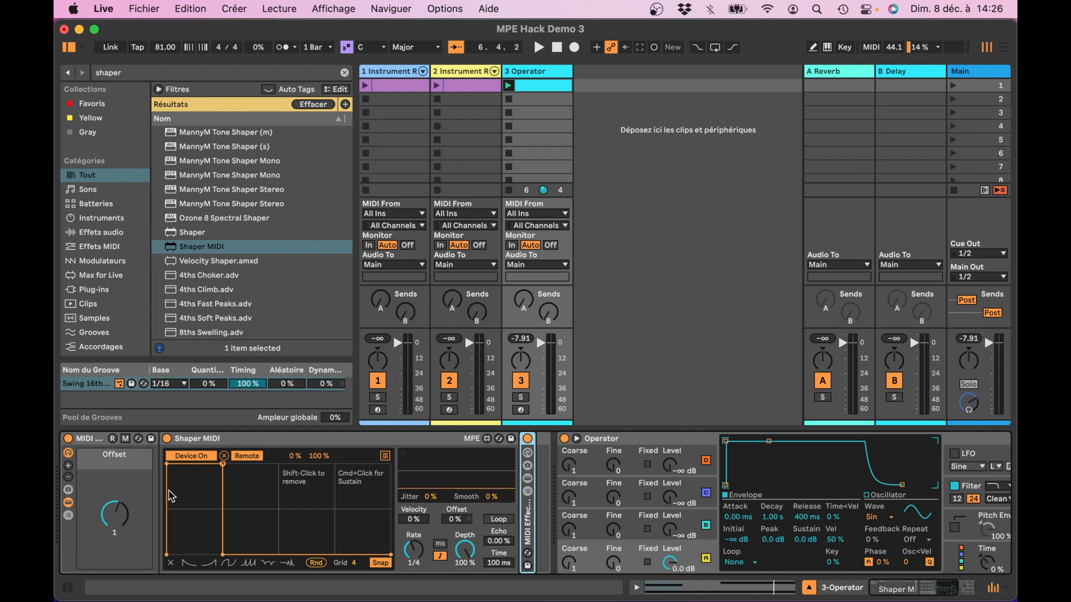
Rename the outermost rack's Offset macro to Voice Selector and give the rack the same name
{"action": "double_click", "coordinate": [113, 455]}
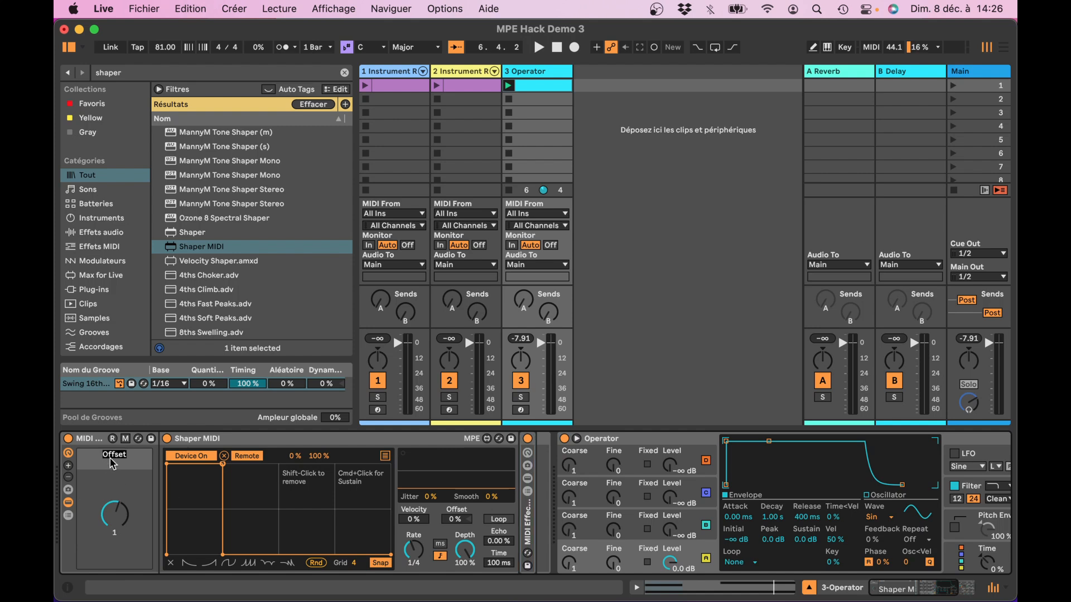
{"action": "type", "text": "Voice Selector"}
{"action": "left_click", "coordinate": [94, 441]}
{"action": "key", "text": "super+r"}
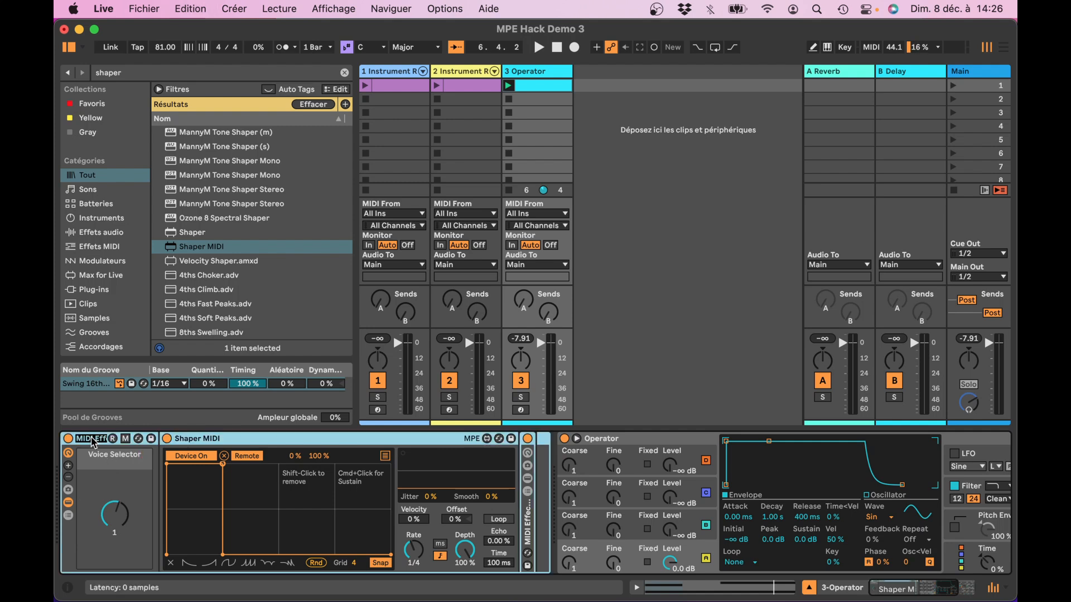
{"action": "type", "text": "Voi"}
{"action": "type", "text": "ce Selector"}
{"action": "type", "text": "e"}
{"action": "left_click", "coordinate": [104, 486]}
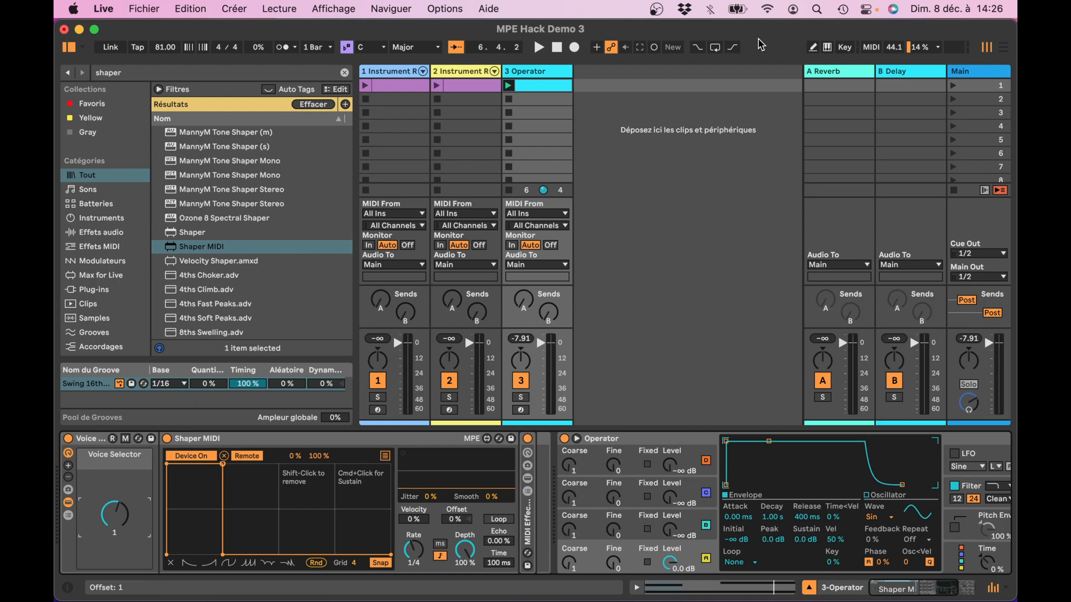
{"action": "left_click", "coordinate": [657, 10]}
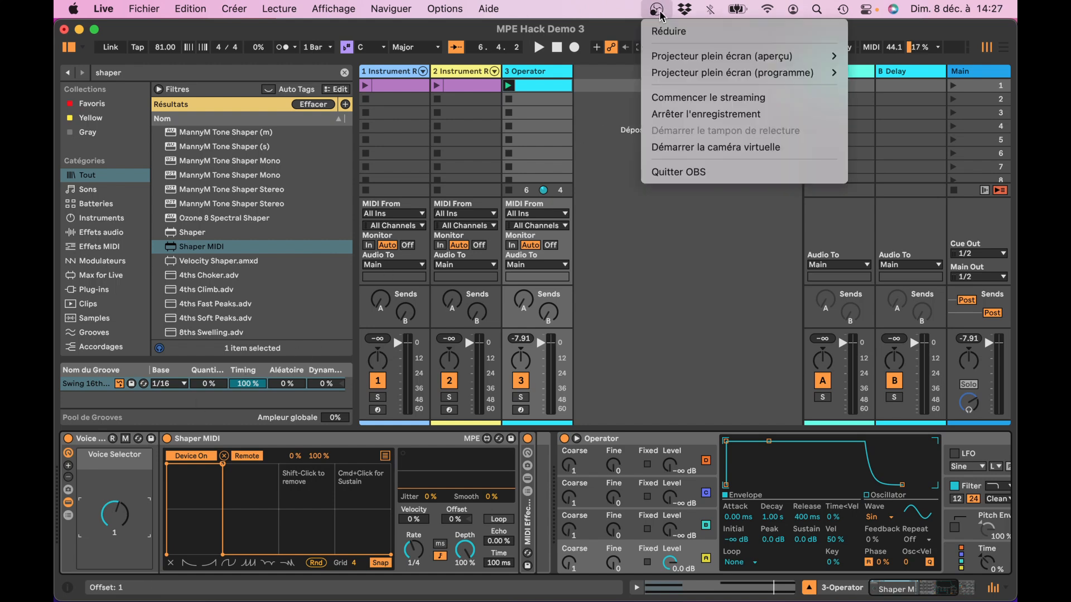